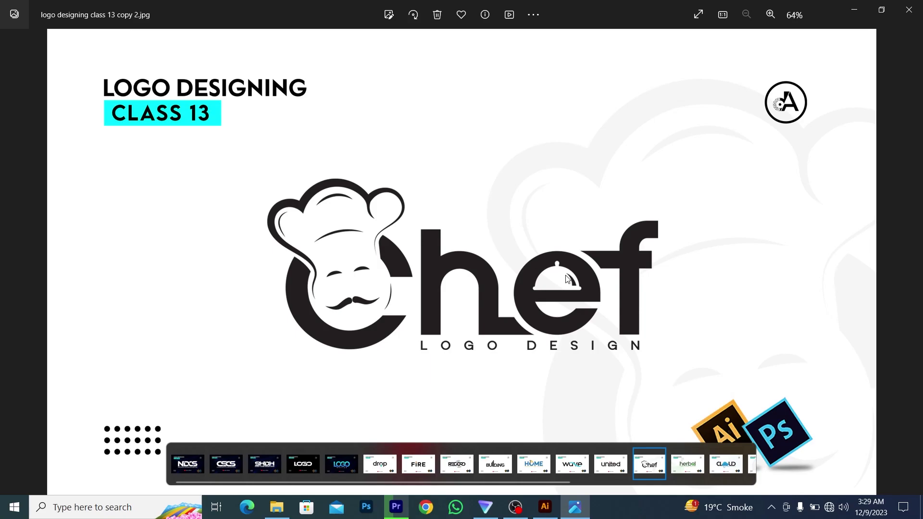
Switch to Illustrator, add the text "CHEF" to the artboard and scale it up to about 417 px wide.
{"action": "key", "text": "alt+Tab"}
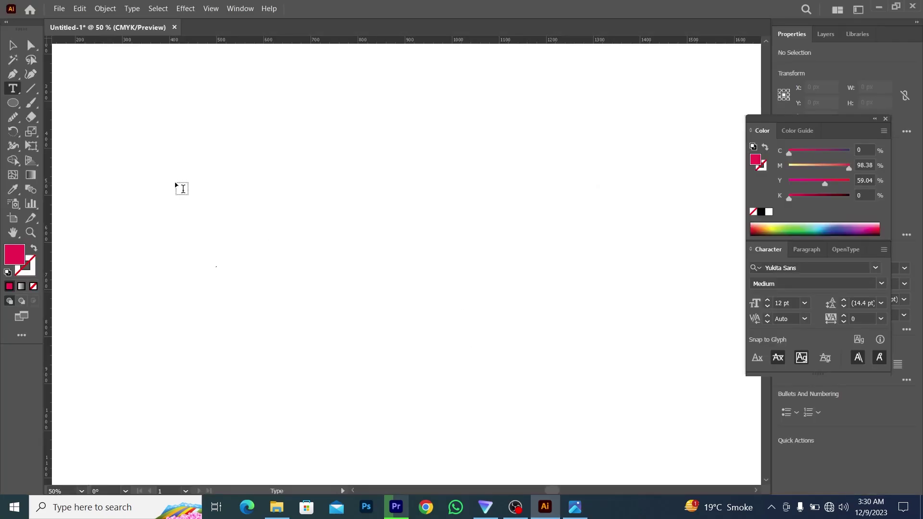
{"action": "left_click", "coordinate": [182, 203]}
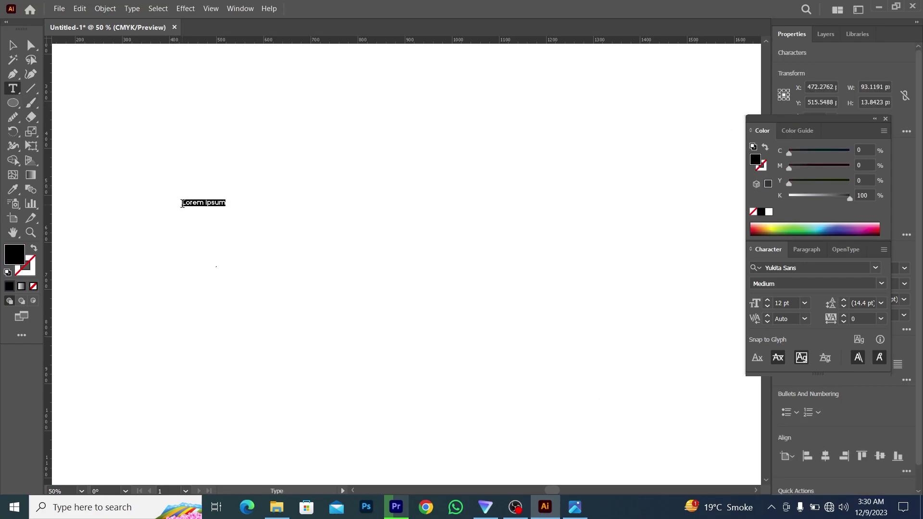
{"action": "type", "text": "CHEF"}
{"action": "left_click", "coordinate": [13, 45]}
{"action": "left_click", "coordinate": [194, 206]}
{"action": "left_click_drag", "start_coordinate": [194, 206], "coordinate": [377, 313]}
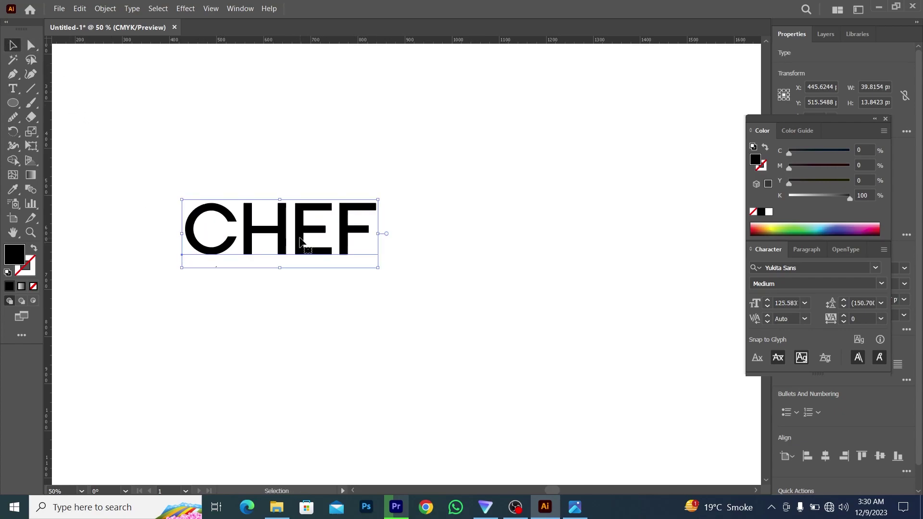
{"action": "left_click_drag", "start_coordinate": [303, 244], "coordinate": [349, 245]}
Show the Character panel, move it away from the edge of the workspace and expand its full options.
{"action": "key", "text": "ctrl+t"}
{"action": "key", "text": "ctrl+t"}
{"action": "left_click_drag", "start_coordinate": [761, 122], "coordinate": [700, 114]}
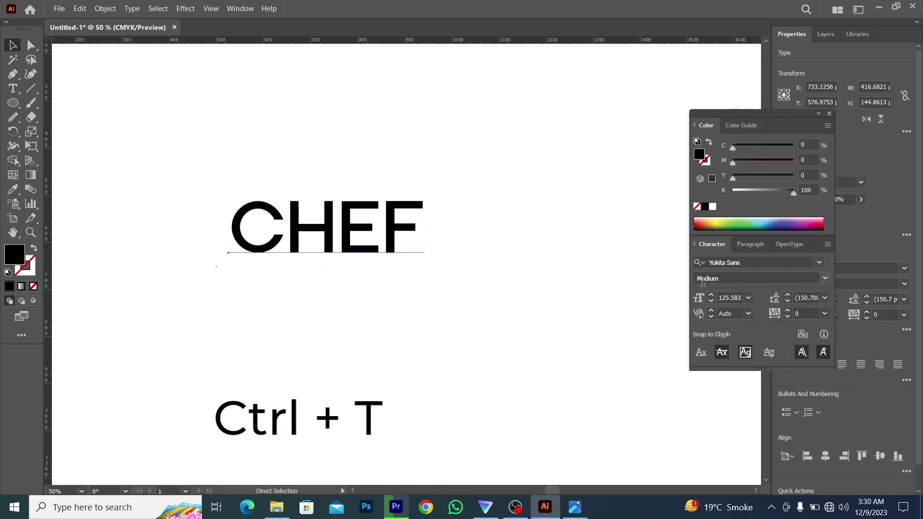
{"action": "left_click", "coordinate": [828, 244]}
{"action": "left_click", "coordinate": [743, 247]}
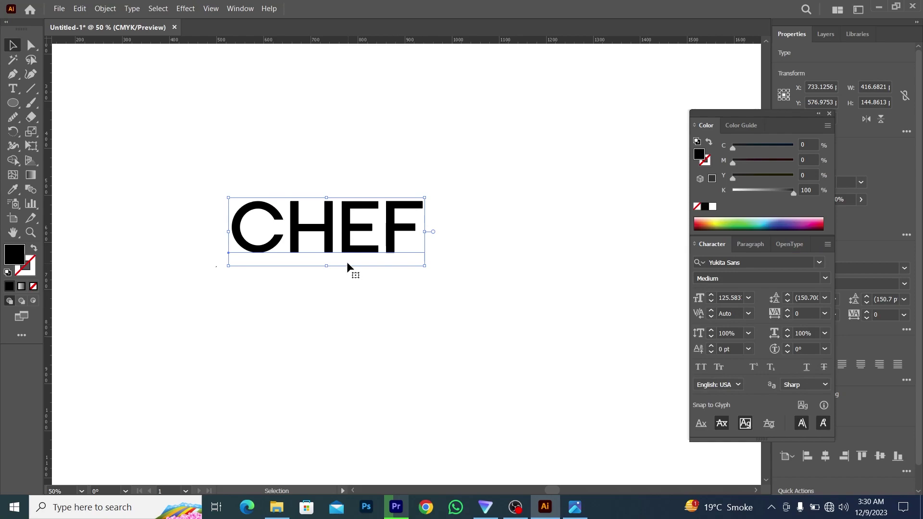
Replace the existing text with lowercase "chef".
{"action": "key", "text": "t"}
{"action": "left_click", "coordinate": [260, 220]}
{"action": "key", "text": "ctrl+a"}
{"action": "key", "text": "BackSpace"}
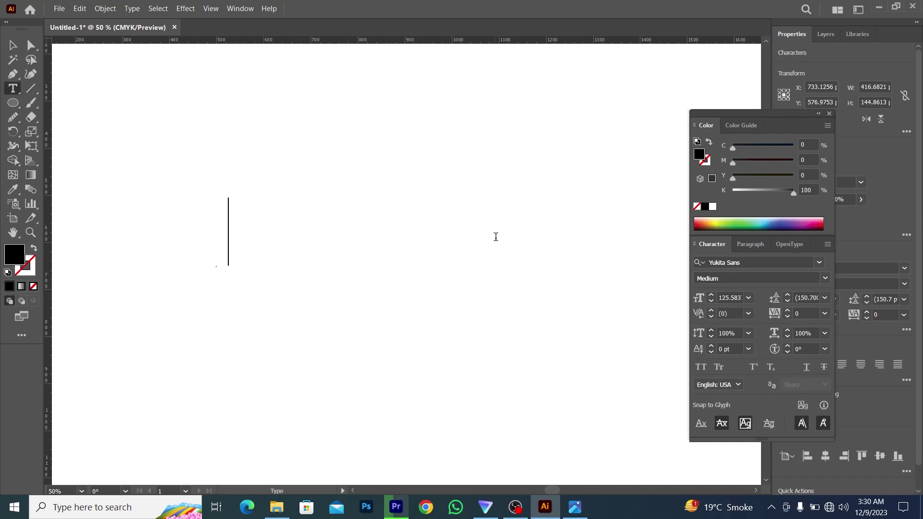
{"action": "type", "text": "che"}
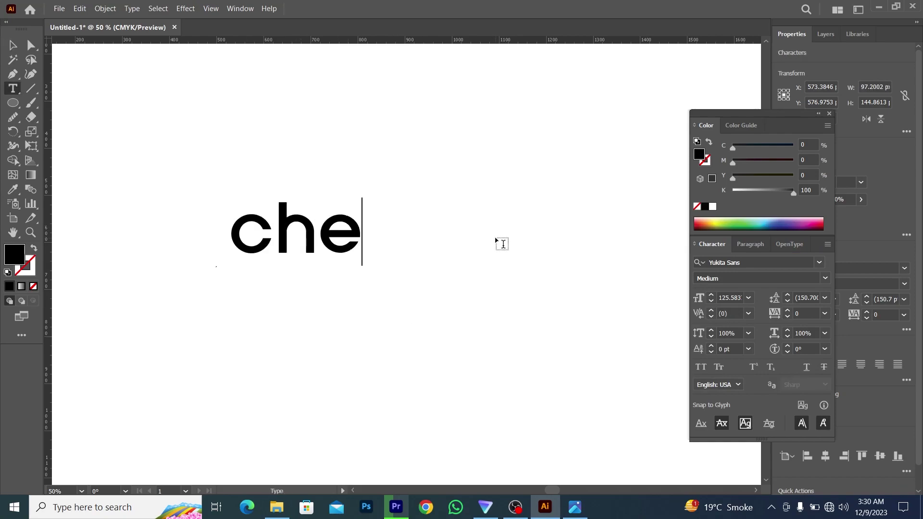
{"action": "type", "text": "f"}
{"action": "left_click", "coordinate": [13, 44]}
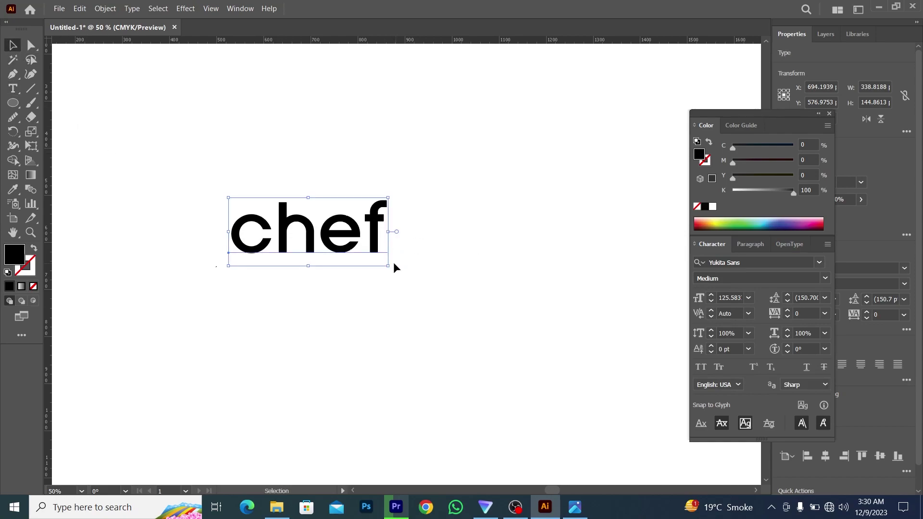
Scale the "chef" text up to about 623 px wide, keeping the Yukita Sans Medium font.
{"action": "left_click_drag", "start_coordinate": [390, 268], "coordinate": [439, 324]}
{"action": "key", "text": "a"}
{"action": "key", "text": "v"}
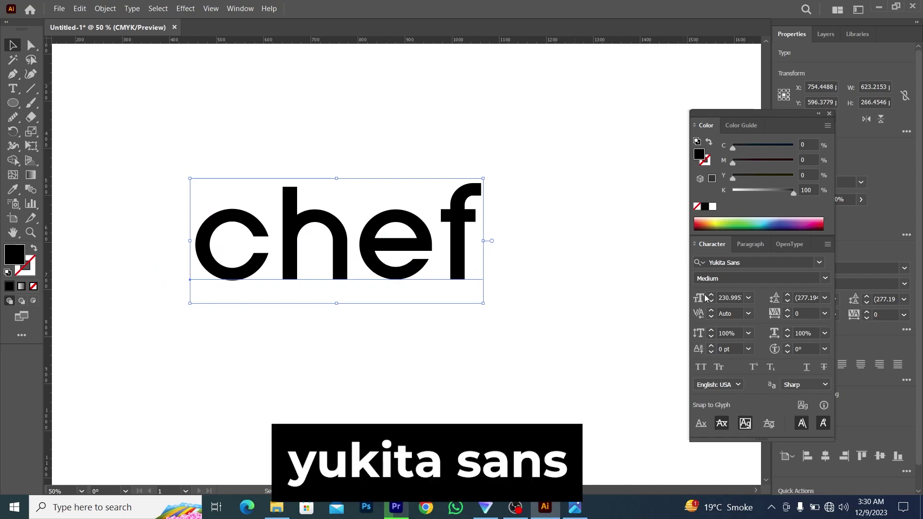
{"action": "left_click", "coordinate": [737, 262]}
{"action": "left_click", "coordinate": [516, 317]}
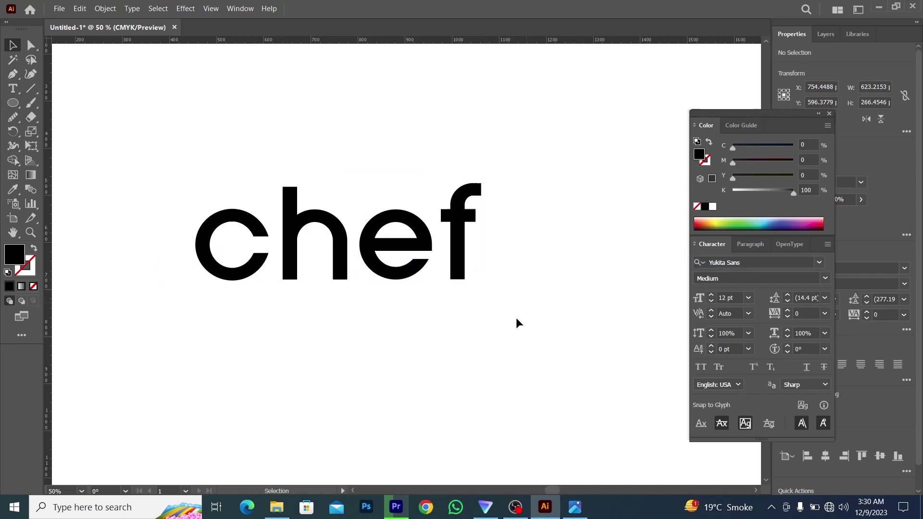
{"action": "scroll", "coordinate": [515, 319], "scroll_direction": "left", "scroll_amount": 1}
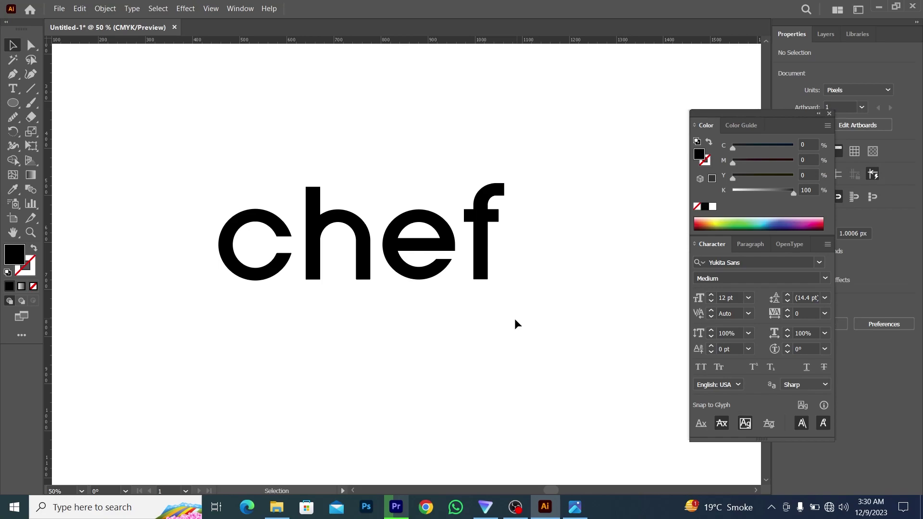
Convert the "chef" text to outlines and ungroup the letters.
{"action": "right_click", "coordinate": [380, 259]}
{"action": "left_click", "coordinate": [417, 337]}
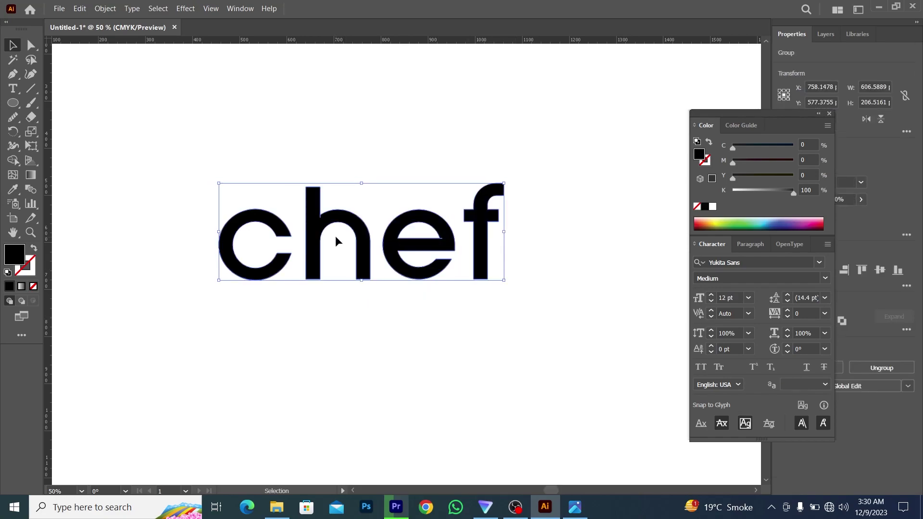
{"action": "right_click", "coordinate": [336, 236]}
{"action": "left_click", "coordinate": [377, 374]}
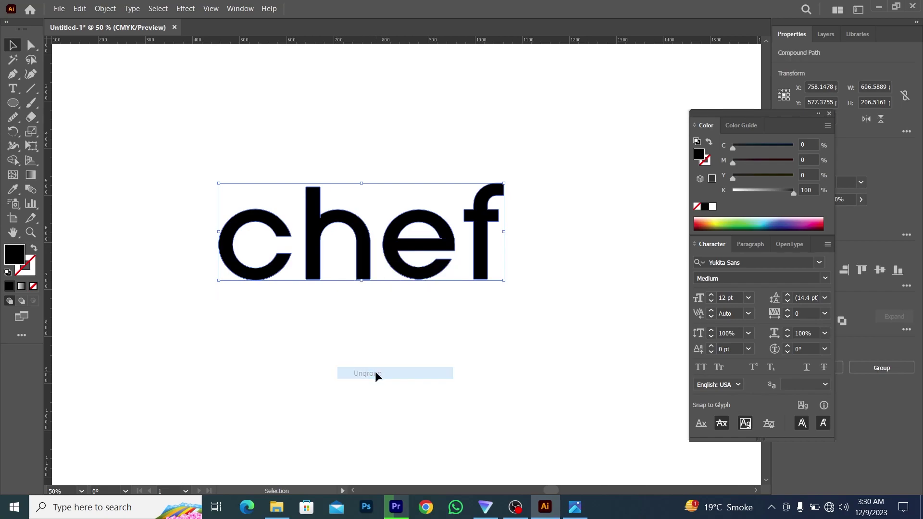
Move the letters h, e and f together horizontally away from the c to leave a wide gap.
{"action": "key", "text": "a"}
{"action": "scroll", "coordinate": [377, 373], "scroll_direction": "left", "scroll_amount": 2}
{"action": "scroll", "coordinate": [377, 373], "scroll_direction": "up", "scroll_amount": 1}
{"action": "left_click", "coordinate": [378, 371]}
{"action": "key", "text": "v"}
{"action": "left_click_drag", "start_coordinate": [396, 215], "coordinate": [548, 339]}
{"action": "left_click_drag", "start_coordinate": [402, 251], "coordinate": [505, 247]}
{"action": "left_click", "coordinate": [397, 275]}
Enlarge the letter c around its center to about 242 px wide and 237 px high.
{"action": "left_click", "coordinate": [288, 235]}
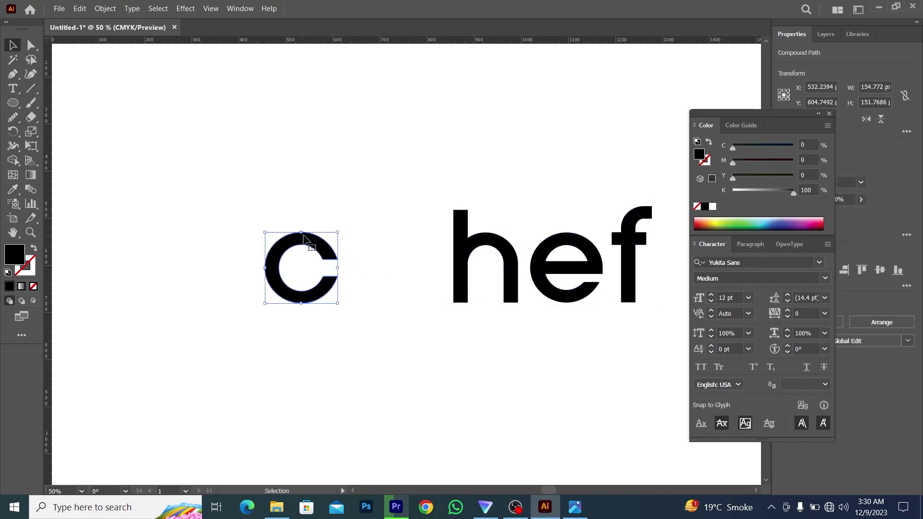
{"action": "left_click_drag", "start_coordinate": [301, 233], "coordinate": [301, 192]}
{"action": "scroll", "coordinate": [305, 237], "scroll_direction": "up", "scroll_amount": 2}
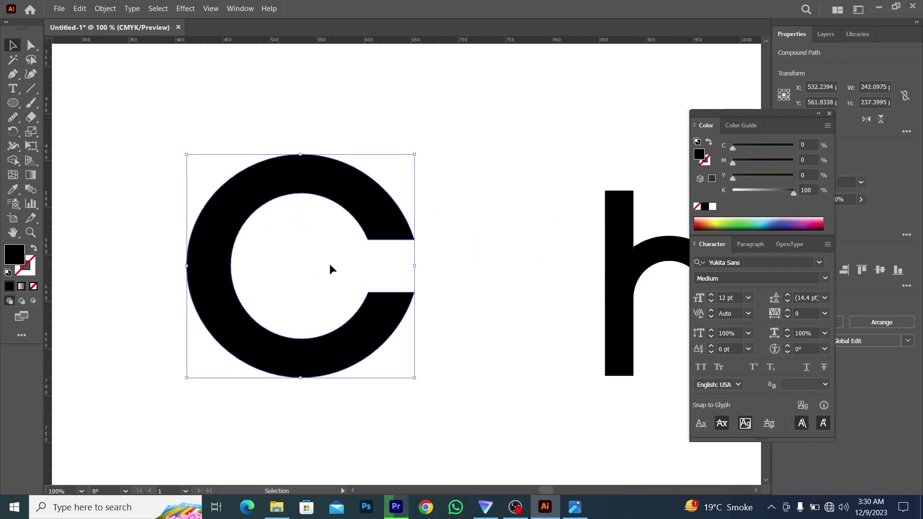
{"action": "scroll", "coordinate": [329, 268], "scroll_direction": "down", "scroll_amount": 1}
{"action": "left_click", "coordinate": [380, 268]}
Choose the Pencil tool and set its fidelity to the smoothest setting.
{"action": "scroll", "coordinate": [379, 268], "scroll_direction": "left", "scroll_amount": 1}
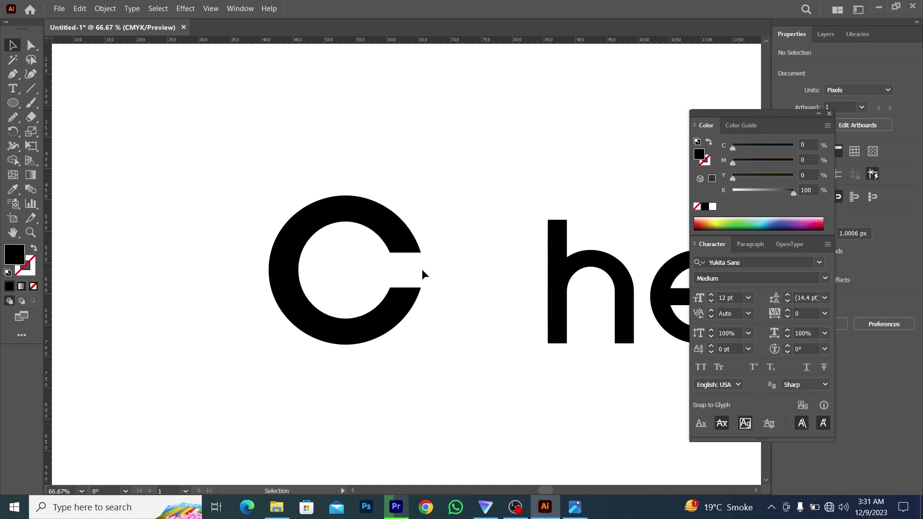
{"action": "scroll", "coordinate": [357, 259], "scroll_direction": "up", "scroll_amount": 1}
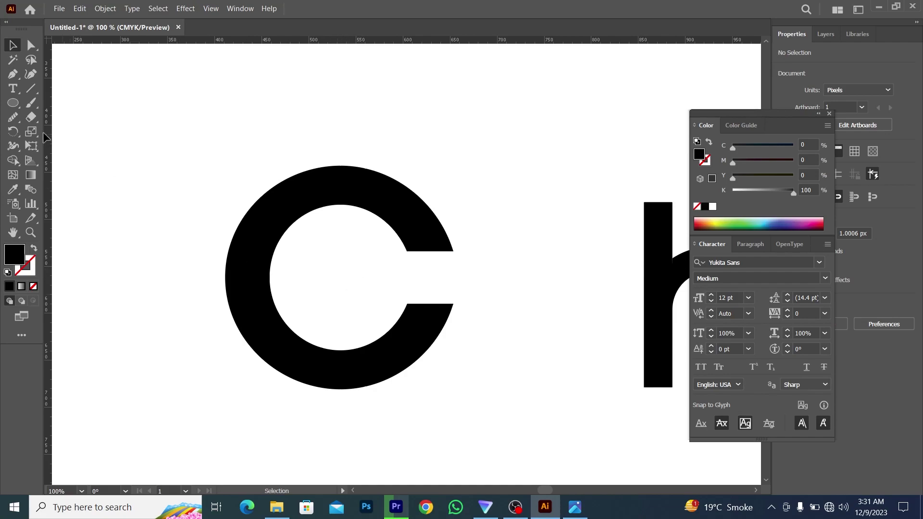
{"action": "left_click", "coordinate": [13, 117]}
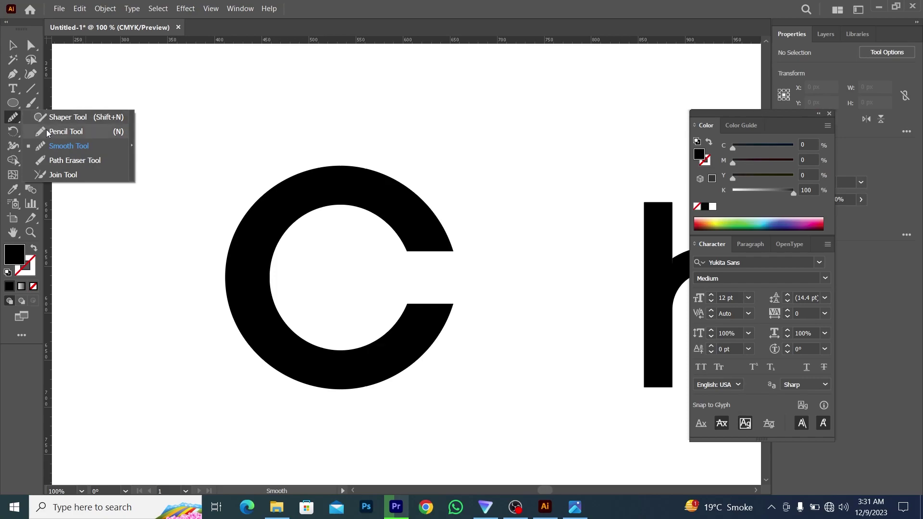
{"action": "left_click", "coordinate": [47, 133]}
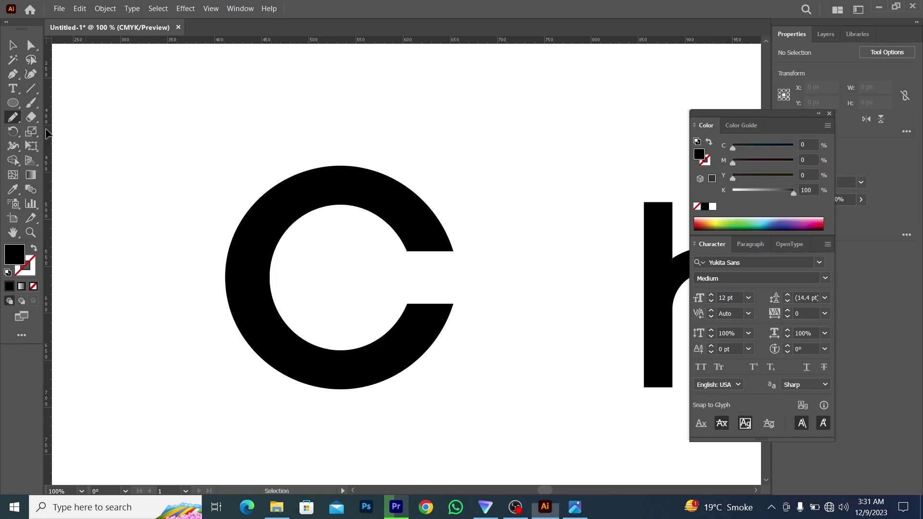
{"action": "double_click", "coordinate": [13, 118]}
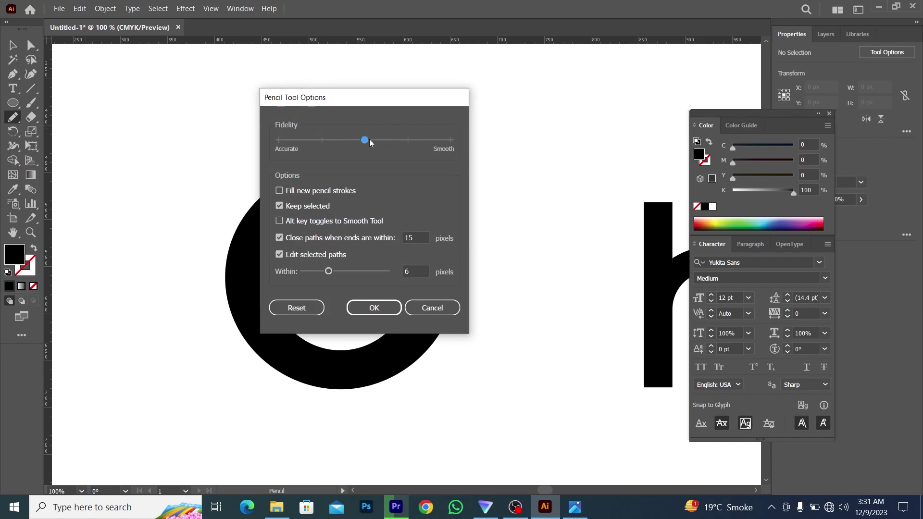
{"action": "left_click_drag", "start_coordinate": [366, 139], "coordinate": [451, 140]}
{"action": "left_click", "coordinate": [374, 308]}
Switch to the Paintbrush tool and set the painting color to near-white #fffdfe.
{"action": "scroll", "coordinate": [383, 308], "scroll_direction": "left", "scroll_amount": 1}
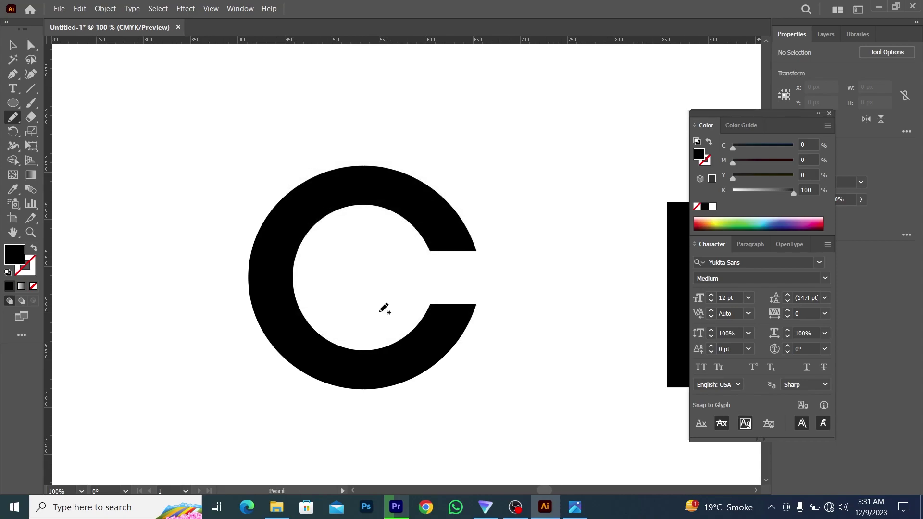
{"action": "scroll", "coordinate": [370, 304], "scroll_direction": "left", "scroll_amount": 1}
{"action": "scroll", "coordinate": [420, 291], "scroll_direction": "down", "scroll_amount": 1}
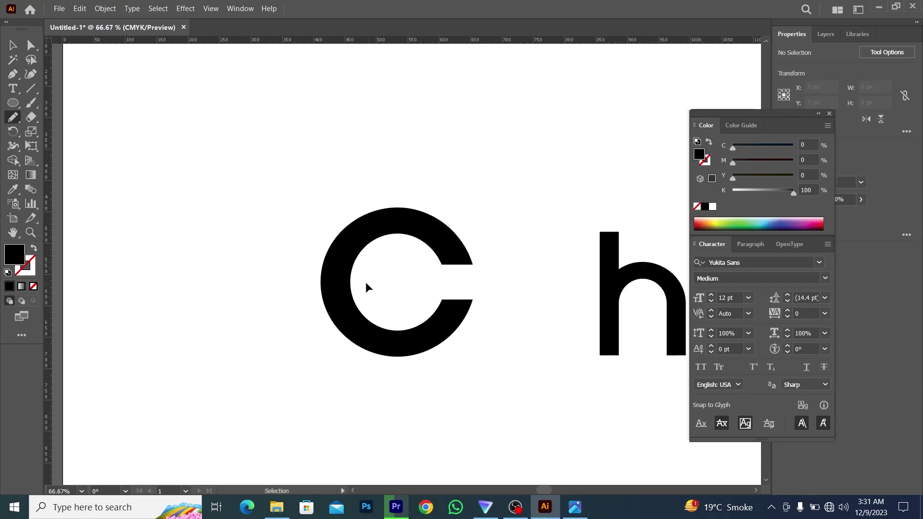
{"action": "scroll", "coordinate": [366, 287], "scroll_direction": "up", "scroll_amount": 1}
{"action": "left_click", "coordinate": [32, 105]}
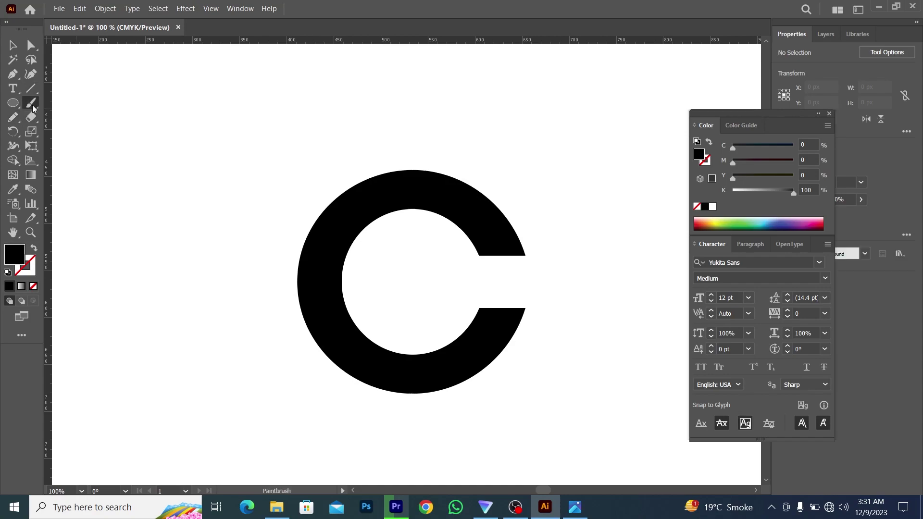
{"action": "left_click", "coordinate": [347, 261]}
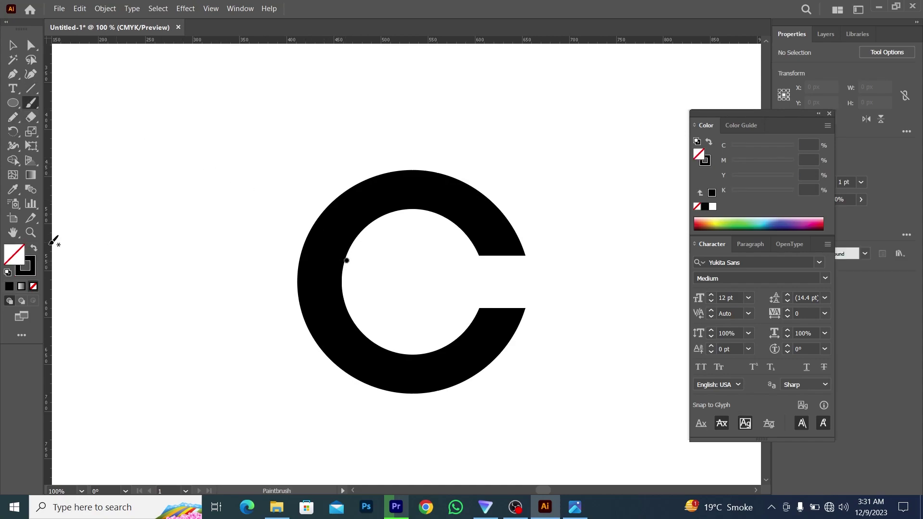
{"action": "double_click", "coordinate": [32, 266]}
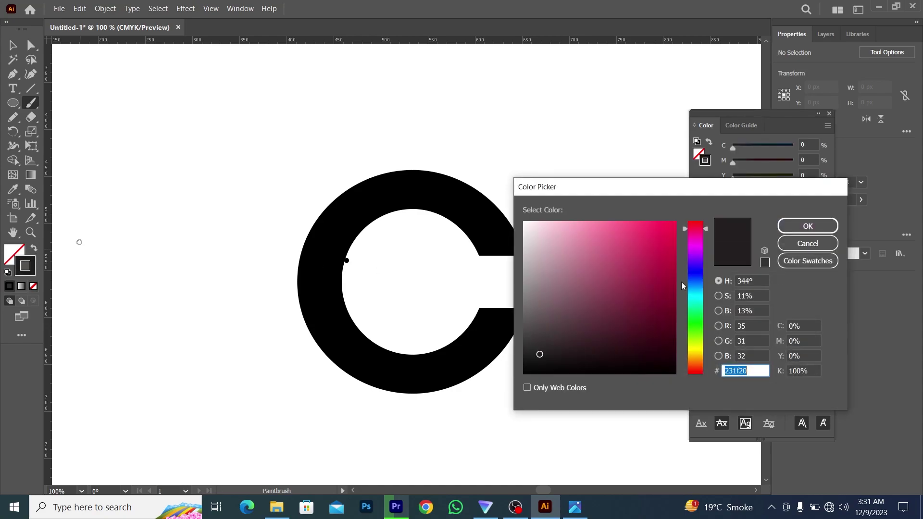
{"action": "key", "text": "Return"}
{"action": "key", "text": "shift+x"}
{"action": "double_click", "coordinate": [25, 254]}
{"action": "left_click", "coordinate": [525, 222]}
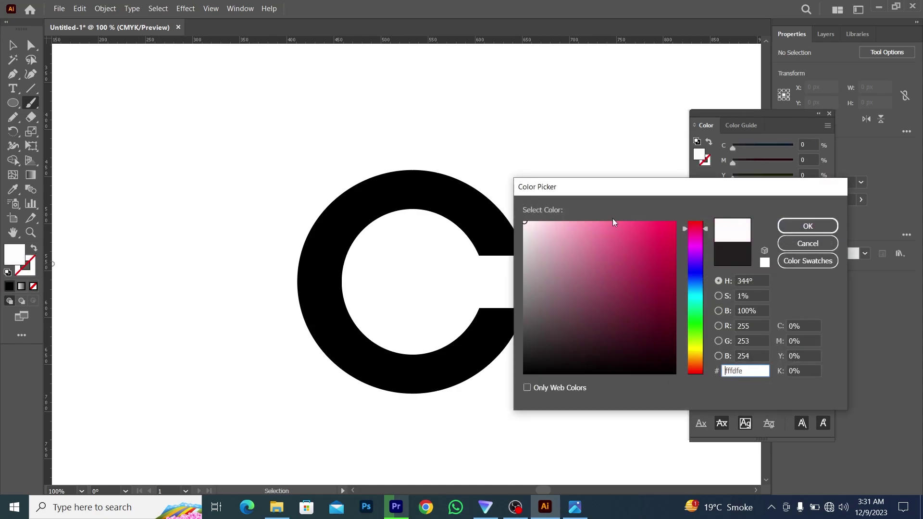
{"action": "left_click", "coordinate": [835, 226]}
Paint two curved white strokes across the C's ring, one at its upper left and one at its upper right.
{"action": "left_click", "coordinate": [354, 261]}
{"action": "key", "text": "ctrl+z"}
{"action": "mouse_move", "coordinate": [354, 259]}
{"action": "left_mouse_down"}
{"action": "mouse_move", "coordinate": [324, 213]}
{"action": "mouse_move", "coordinate": [291, 199]}
{"action": "left_mouse_up"}
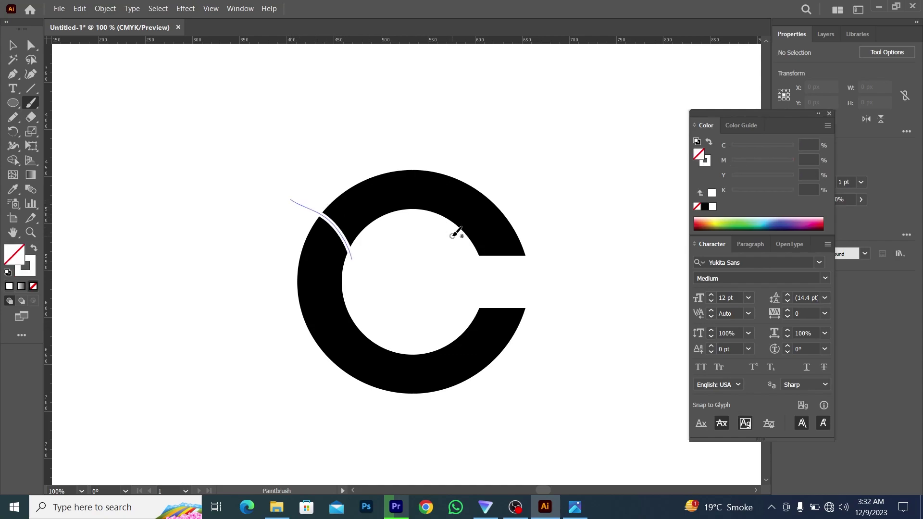
{"action": "mouse_move", "coordinate": [447, 220]}
{"action": "left_mouse_down"}
{"action": "mouse_move", "coordinate": [442, 195]}
{"action": "mouse_move", "coordinate": [459, 163]}
{"action": "left_mouse_up"}
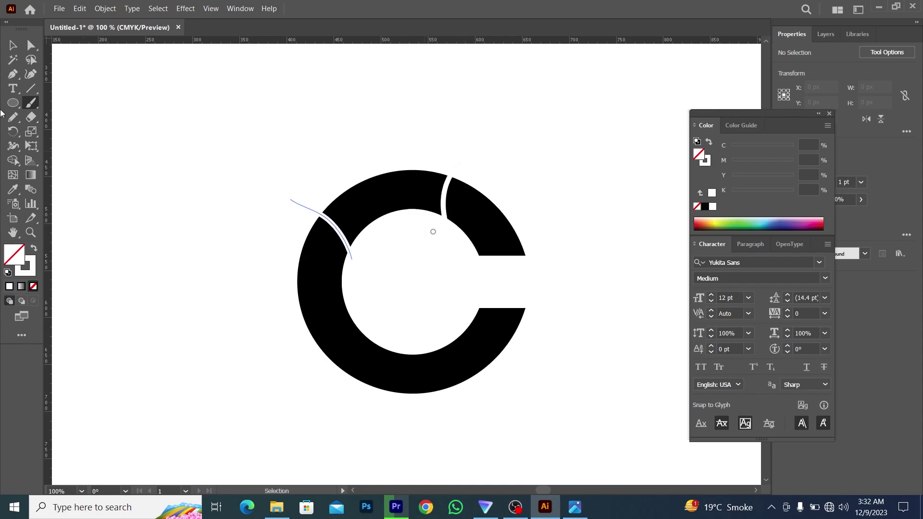
Set the brush stroke color to black, #000000.
{"action": "double_click", "coordinate": [31, 260]}
{"action": "type", "text": "000000"}
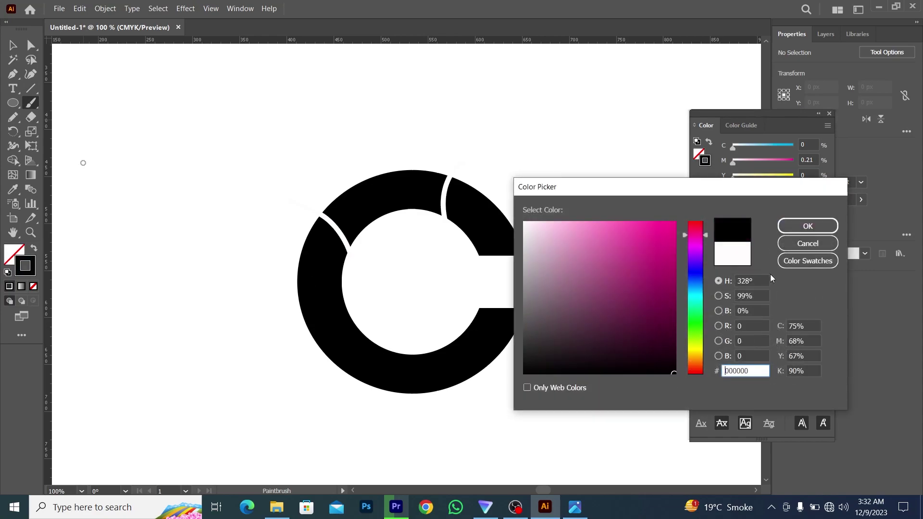
{"action": "left_click", "coordinate": [789, 230]}
{"action": "scroll", "coordinate": [429, 264], "scroll_direction": "up", "scroll_amount": 1}
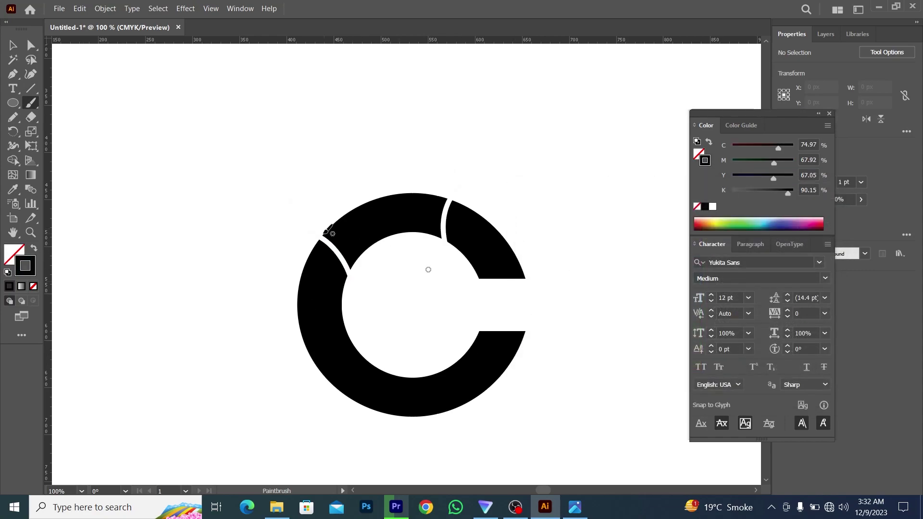
Try to paint the chef hat's outline as rounded puffs above the C, from the left white cut to the right one.
{"action": "mouse_move", "coordinate": [313, 233]}
{"action": "left_mouse_down"}
{"action": "mouse_move", "coordinate": [293, 178]}
{"action": "mouse_move", "coordinate": [311, 147]}
{"action": "mouse_move", "coordinate": [342, 150]}
{"action": "left_mouse_up"}
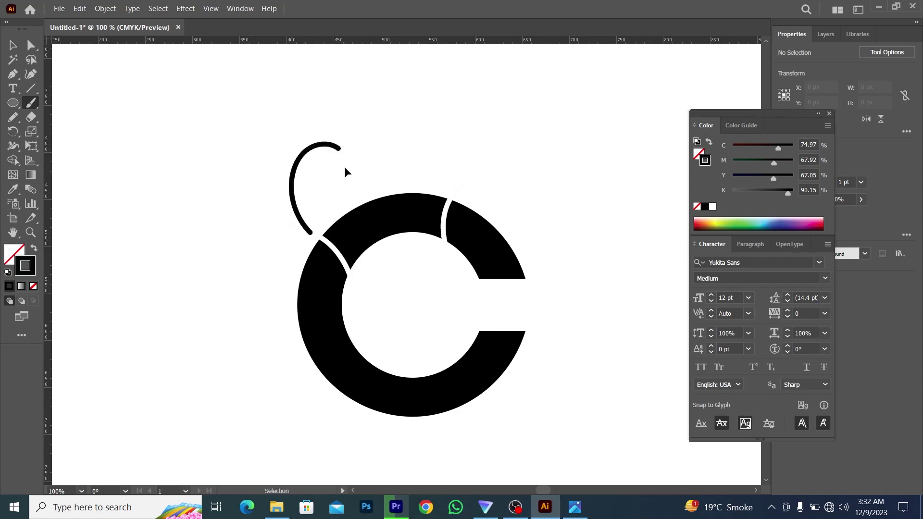
{"action": "key", "text": "ctrl+z"}
{"action": "mouse_move", "coordinate": [312, 235]}
{"action": "left_mouse_down"}
{"action": "mouse_move", "coordinate": [276, 180]}
{"action": "mouse_move", "coordinate": [290, 161]}
{"action": "mouse_move", "coordinate": [306, 167]}
{"action": "mouse_move", "coordinate": [327, 153]}
{"action": "mouse_move", "coordinate": [377, 144]}
{"action": "left_mouse_up"}
{"action": "key", "text": "ctrl+z"}
{"action": "mouse_move", "coordinate": [305, 168]}
{"action": "left_mouse_down"}
{"action": "mouse_move", "coordinate": [340, 140]}
{"action": "mouse_move", "coordinate": [377, 146]}
{"action": "left_mouse_up"}
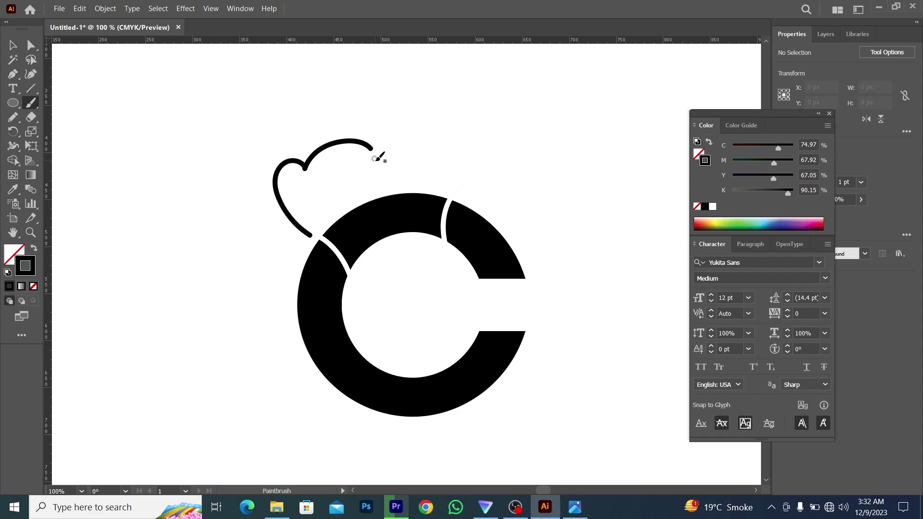
{"action": "scroll", "coordinate": [428, 194], "scroll_direction": "right", "scroll_amount": 1}
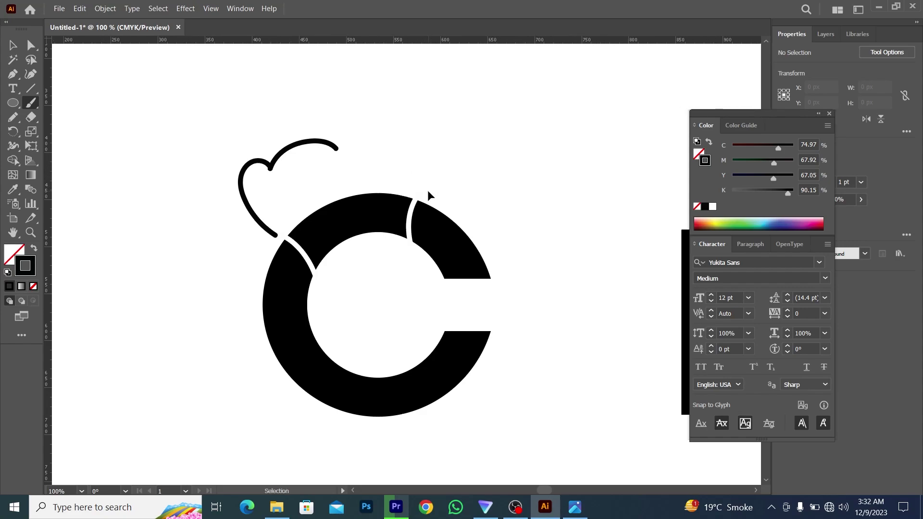
{"action": "mouse_move", "coordinate": [336, 152]}
{"action": "left_mouse_down"}
{"action": "mouse_move", "coordinate": [369, 123]}
{"action": "mouse_move", "coordinate": [407, 122]}
{"action": "mouse_move", "coordinate": [431, 143]}
{"action": "mouse_move", "coordinate": [417, 206]}
{"action": "left_mouse_up"}
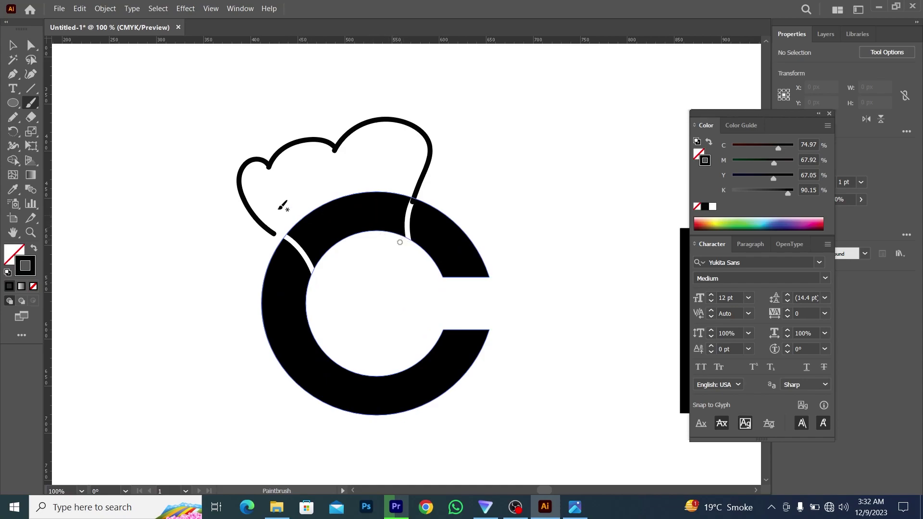
Undo the black hat outline strokes above the C.
{"action": "key", "text": "ctrl+z"}
{"action": "key", "text": "ctrl+z"}
{"action": "key", "text": "ctrl+z"}
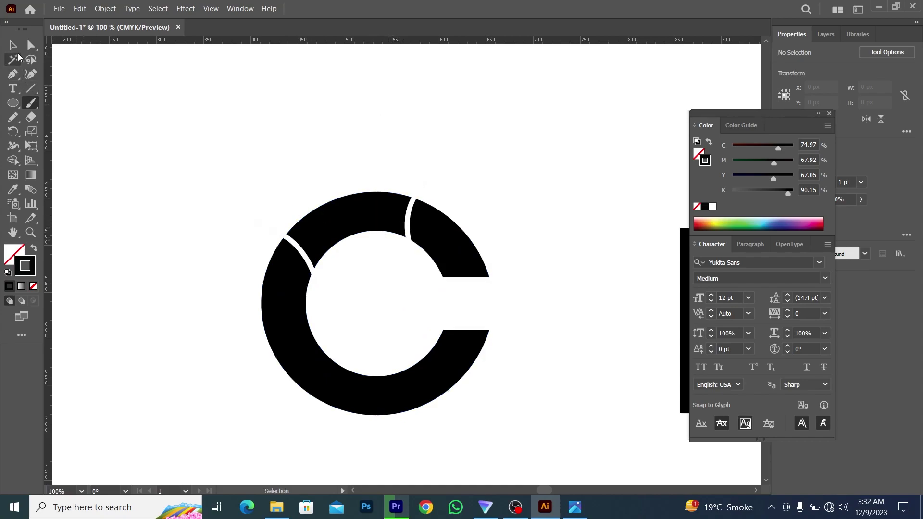
Undo the two curved white strokes that cut across the C's ring.
{"action": "left_click", "coordinate": [15, 48]}
{"action": "key", "text": "ctrl+minus"}
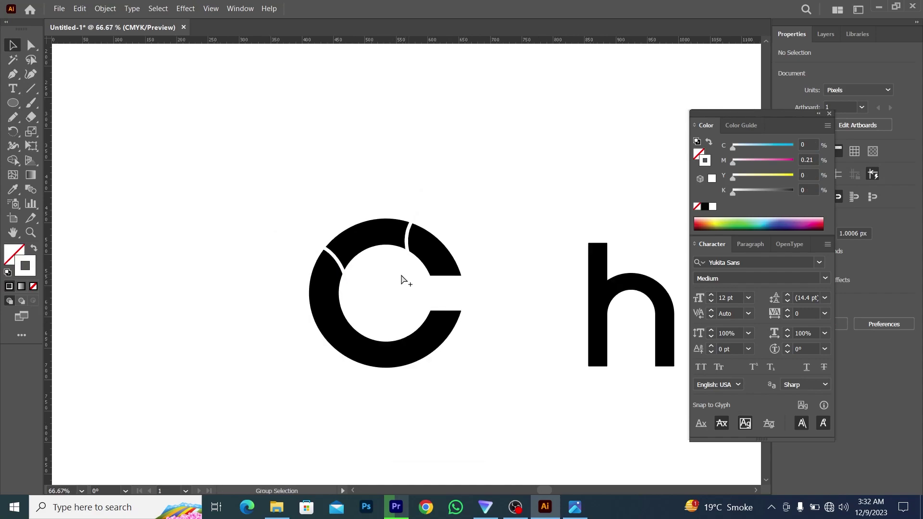
{"action": "key", "text": "ctrl+z"}
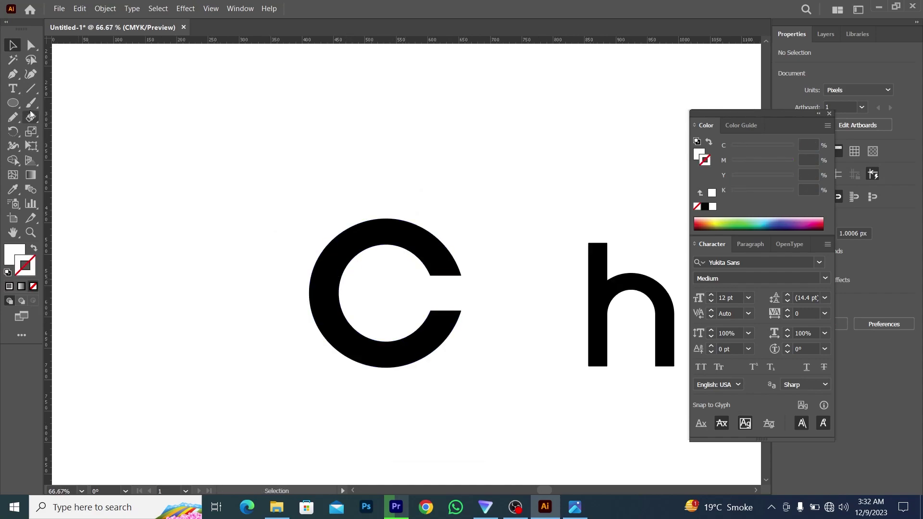
Set up the Pencil tool with no fill and a crimson stroke of C 0, M 99.2, Y 73.23, K 0.
{"action": "left_click", "coordinate": [13, 120]}
{"action": "left_click", "coordinate": [66, 131]}
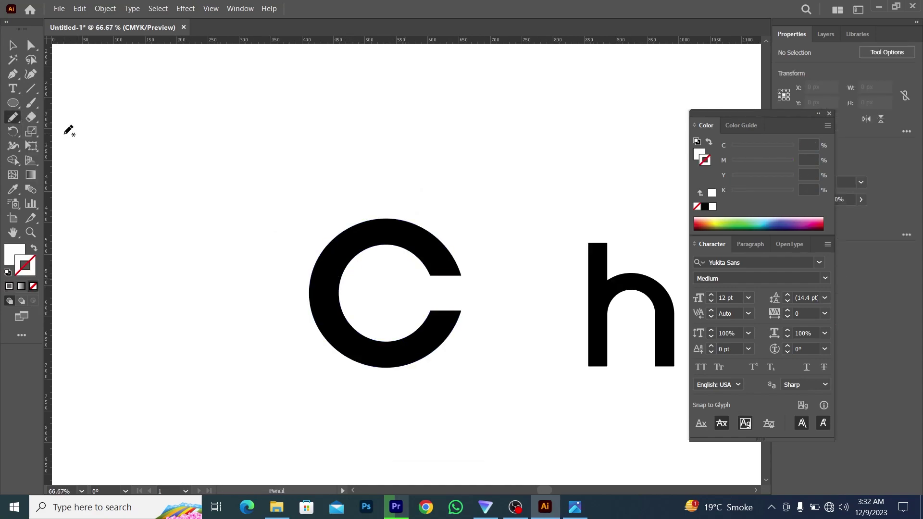
{"action": "left_click", "coordinate": [34, 249]}
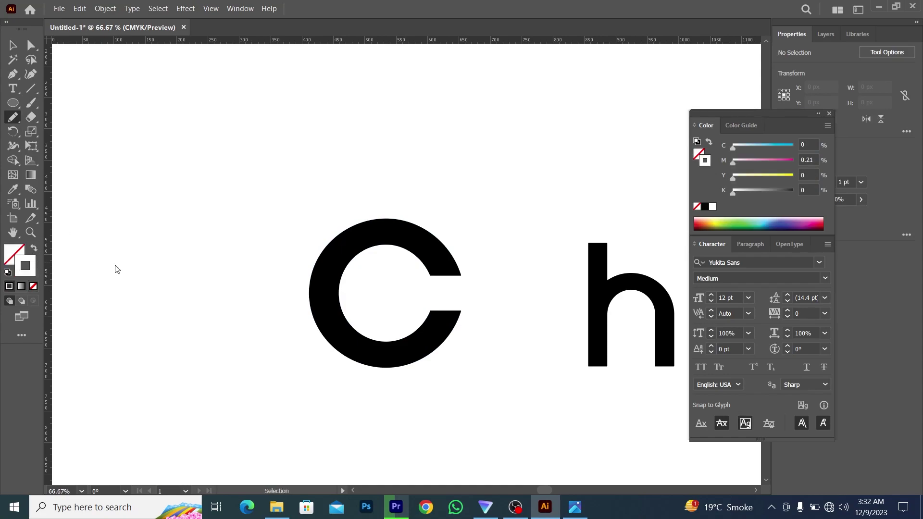
{"action": "double_click", "coordinate": [25, 266]}
{"action": "mouse_move", "coordinate": [635, 270]}
{"action": "left_mouse_down"}
{"action": "mouse_move", "coordinate": [662, 330]}
{"action": "mouse_move", "coordinate": [686, 241]}
{"action": "left_mouse_up"}
{"action": "mouse_move", "coordinate": [701, 278]}
{"action": "left_mouse_down"}
{"action": "mouse_move", "coordinate": [701, 298]}
{"action": "mouse_move", "coordinate": [705, 251]}
{"action": "mouse_move", "coordinate": [694, 217]}
{"action": "left_mouse_up"}
{"action": "left_click", "coordinate": [696, 226]}
{"action": "left_click", "coordinate": [792, 233]}
{"action": "scroll", "coordinate": [591, 264], "scroll_direction": "right", "scroll_amount": 1}
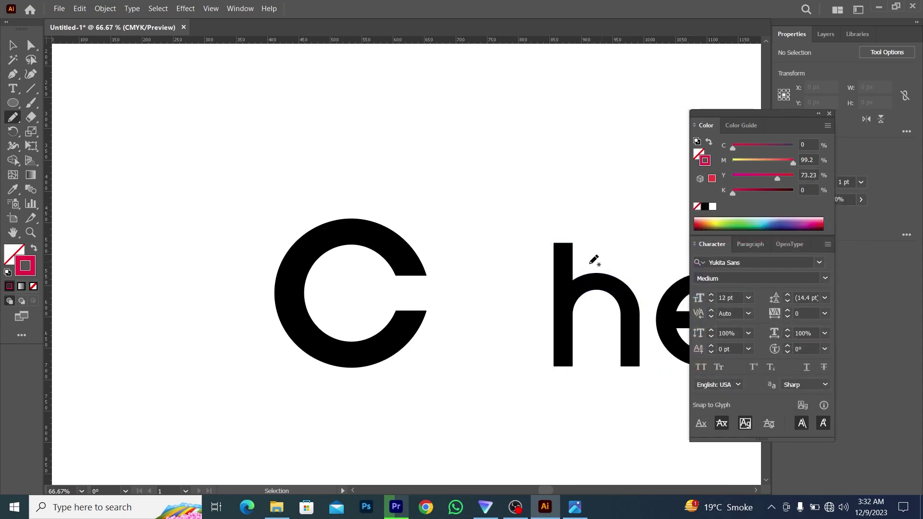
Try to draw the whole chef hat outline over the C as one continuous pencil path with three puffs.
{"action": "scroll", "coordinate": [309, 297], "scroll_direction": "up", "scroll_amount": 1}
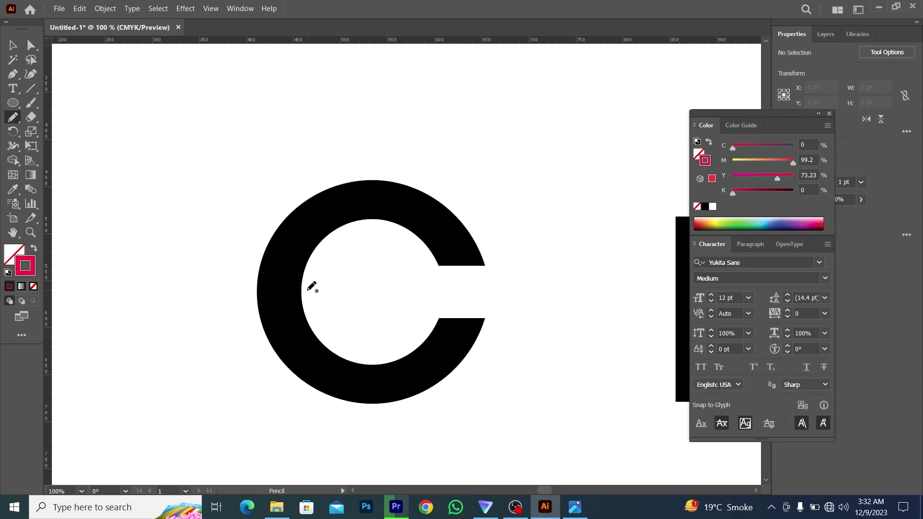
{"action": "mouse_move", "coordinate": [312, 275]}
{"action": "left_mouse_down"}
{"action": "mouse_move", "coordinate": [309, 249]}
{"action": "mouse_move", "coordinate": [273, 226]}
{"action": "mouse_move", "coordinate": [245, 188]}
{"action": "mouse_move", "coordinate": [254, 149]}
{"action": "left_mouse_up"}
{"action": "mouse_move", "coordinate": [321, 134]}
{"action": "left_mouse_down"}
{"action": "mouse_move", "coordinate": [362, 130]}
{"action": "mouse_move", "coordinate": [376, 150]}
{"action": "left_mouse_up"}
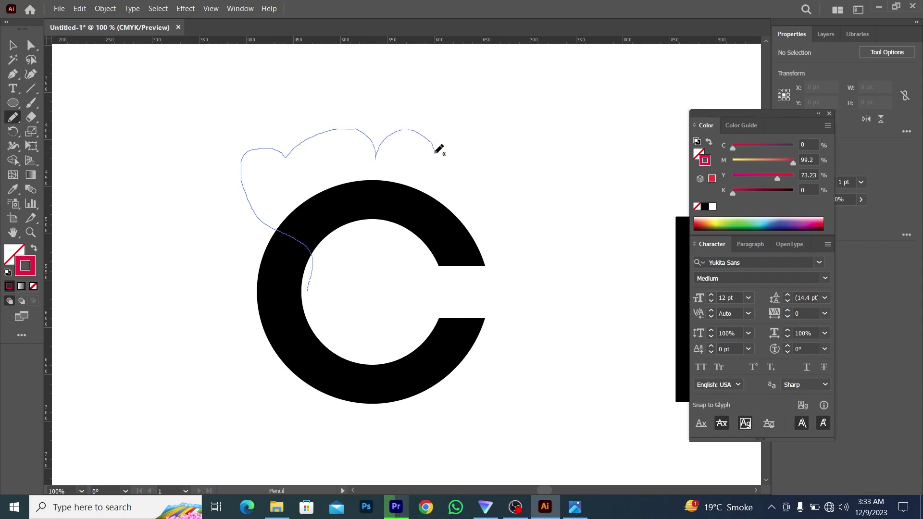
{"action": "mouse_move", "coordinate": [422, 177]}
{"action": "left_mouse_down"}
{"action": "mouse_move", "coordinate": [408, 212]}
{"action": "mouse_move", "coordinate": [435, 262]}
{"action": "mouse_move", "coordinate": [439, 295]}
{"action": "left_mouse_up"}
{"action": "scroll", "coordinate": [436, 301], "scroll_direction": "down", "scroll_amount": 2}
{"action": "scroll", "coordinate": [402, 296], "scroll_direction": "up", "scroll_amount": 2}
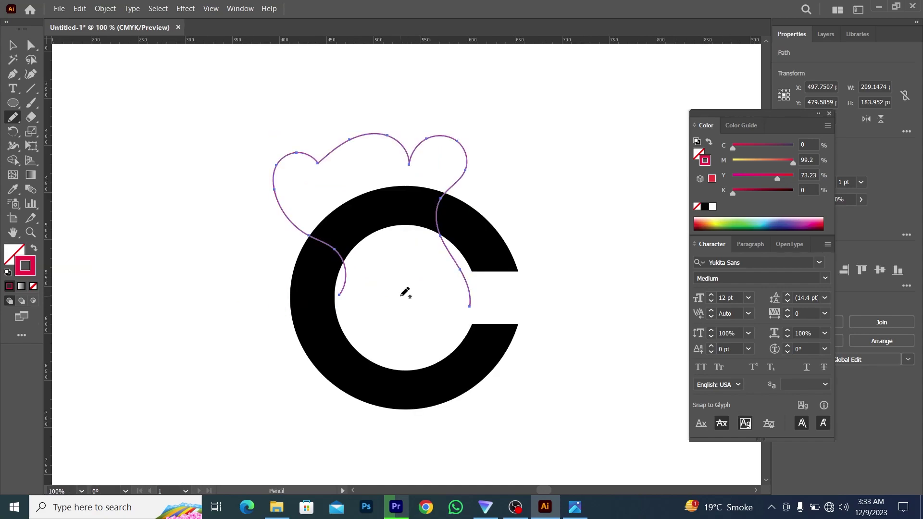
{"action": "scroll", "coordinate": [436, 274], "scroll_direction": "down", "scroll_amount": 2}
{"action": "key", "text": "ctrl+z"}
{"action": "scroll", "coordinate": [382, 257], "scroll_direction": "up", "scroll_amount": 2}
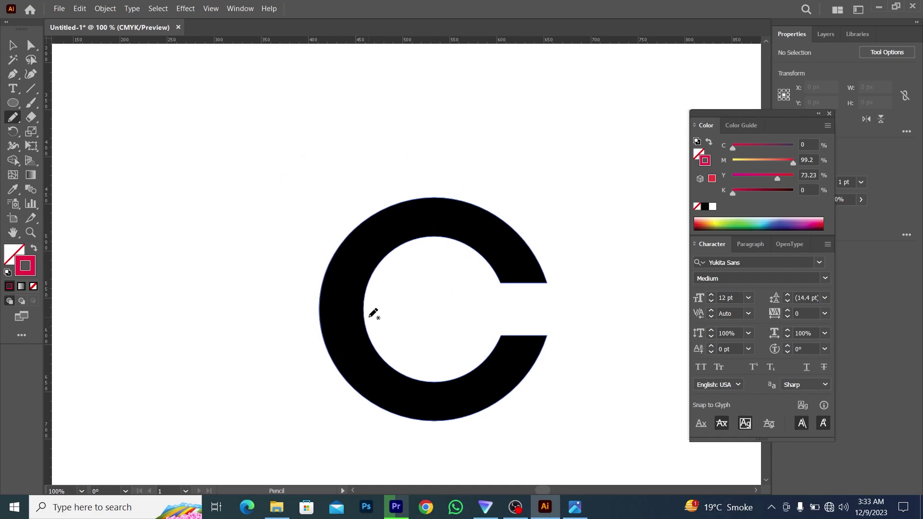
Draw the hat's left side from the C's inner left edge up into a rounded puff, about 76 px wide and 159 px high.
{"action": "left_click_drag", "start_coordinate": [368, 302], "coordinate": [365, 262]}
{"action": "key", "text": "ctrl+z"}
{"action": "mouse_move", "coordinate": [369, 306]}
{"action": "left_mouse_down"}
{"action": "mouse_move", "coordinate": [372, 271]}
{"action": "mouse_move", "coordinate": [342, 227]}
{"action": "left_mouse_up"}
{"action": "left_click_drag", "start_coordinate": [306, 161], "coordinate": [341, 158]}
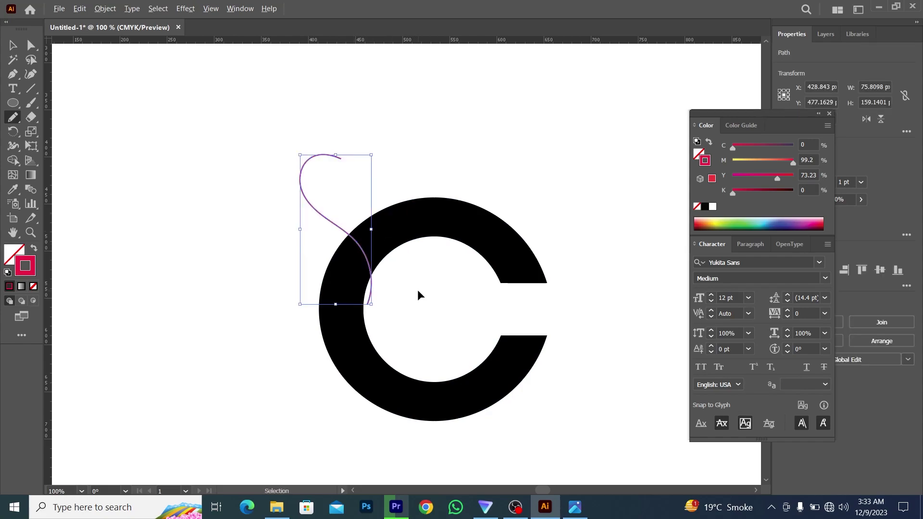
Set the stroke weight of the hat's left path to 7 pt, moving the floating panels clear of the stroke settings.
{"action": "left_click", "coordinate": [13, 46]}
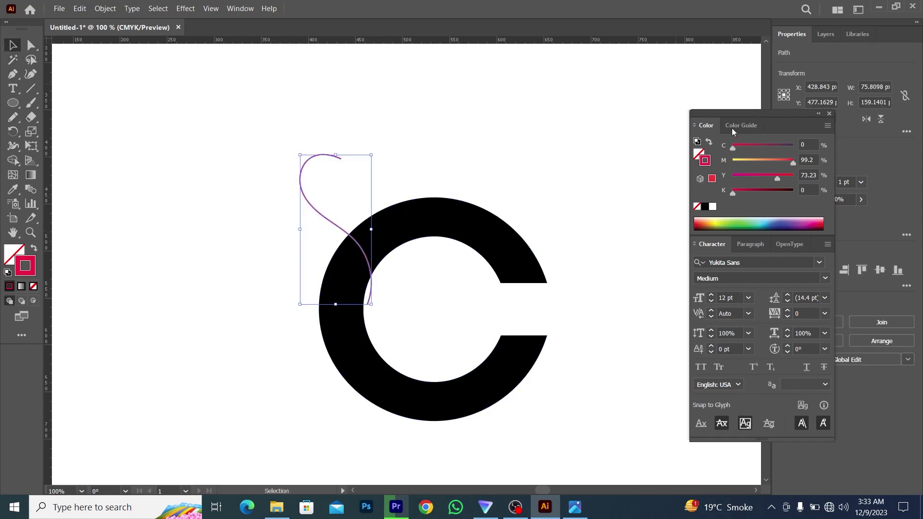
{"action": "left_click_drag", "start_coordinate": [731, 114], "coordinate": [147, 111]}
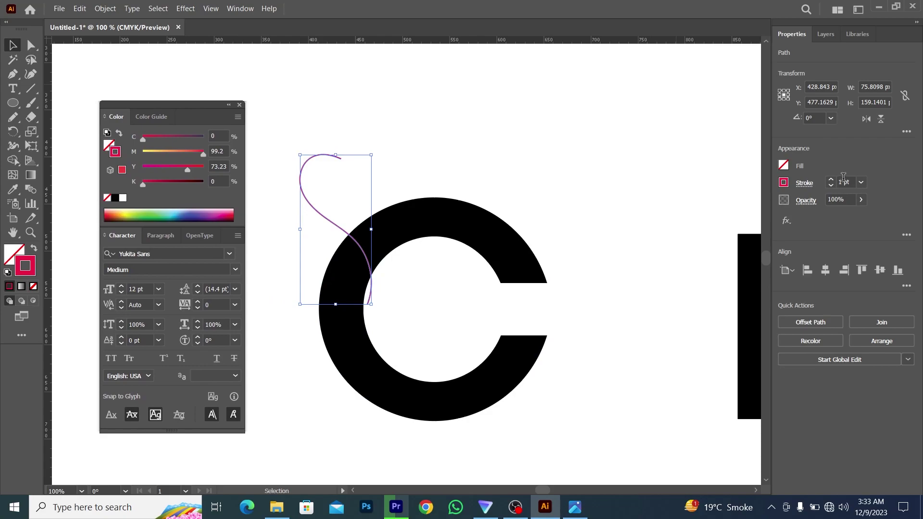
{"action": "left_click", "coordinate": [832, 186]}
{"action": "scroll", "coordinate": [834, 187], "scroll_direction": "up", "scroll_amount": 5}
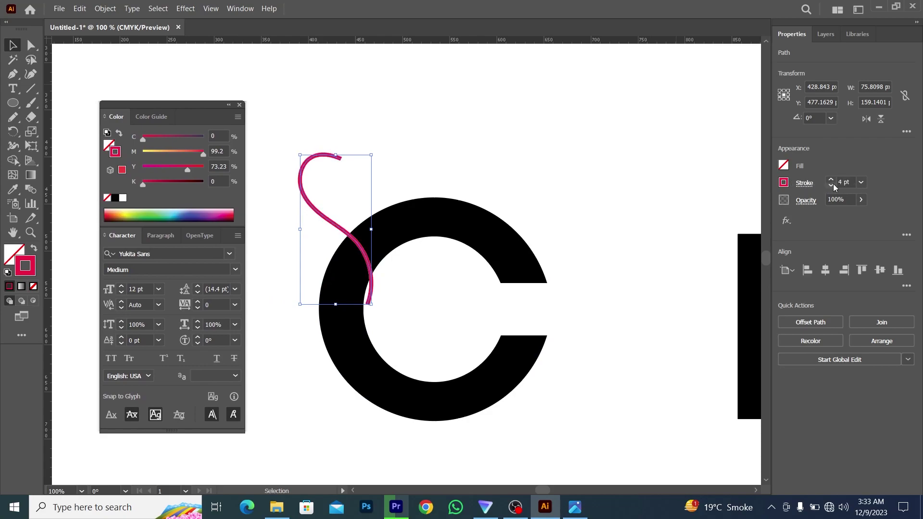
{"action": "scroll", "coordinate": [834, 187], "scroll_direction": "up", "scroll_amount": 1}
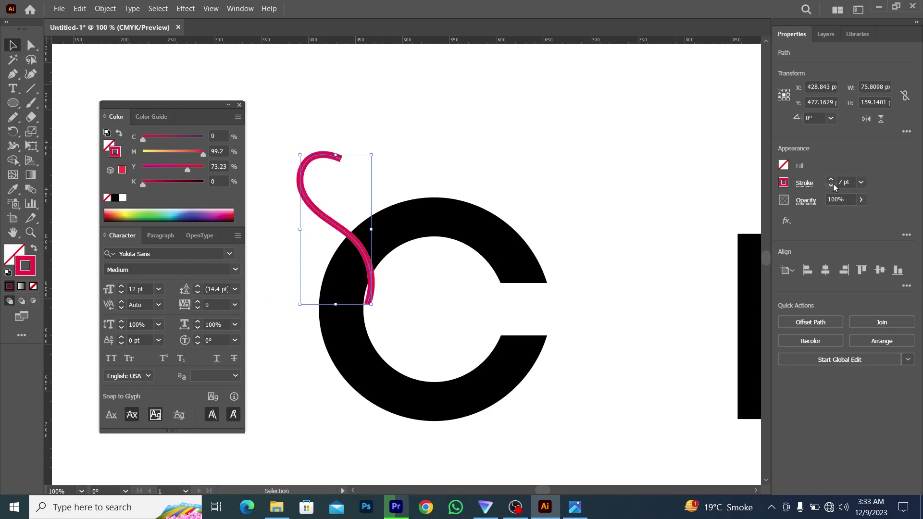
{"action": "left_click", "coordinate": [443, 282]}
{"action": "scroll", "coordinate": [303, 178], "scroll_direction": "right", "scroll_amount": 1}
{"action": "left_click", "coordinate": [304, 154]}
{"action": "left_click", "coordinate": [330, 186]}
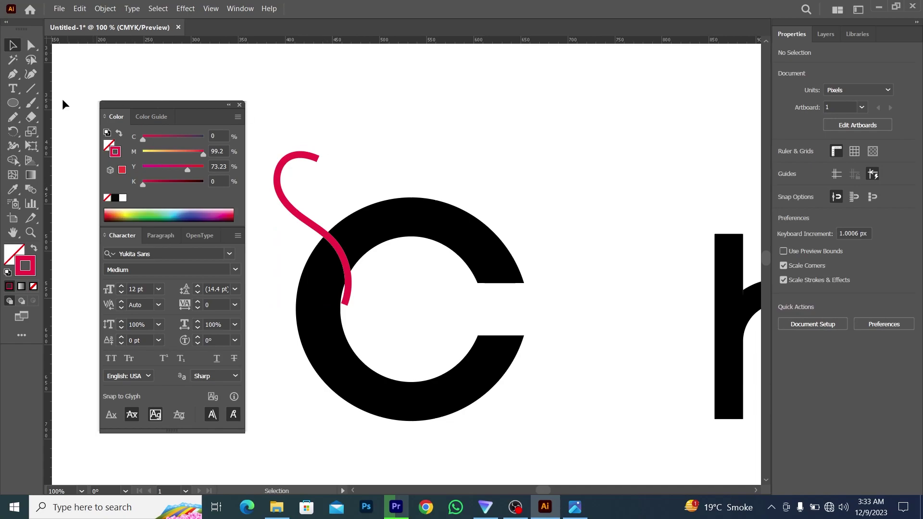
Draw the hat's middle puff with the Pencil tool as an arc from the left puff's end, about 113 px wide and 34 px high.
{"action": "left_click", "coordinate": [13, 117]}
{"action": "scroll", "coordinate": [337, 233], "scroll_direction": "right", "scroll_amount": 1}
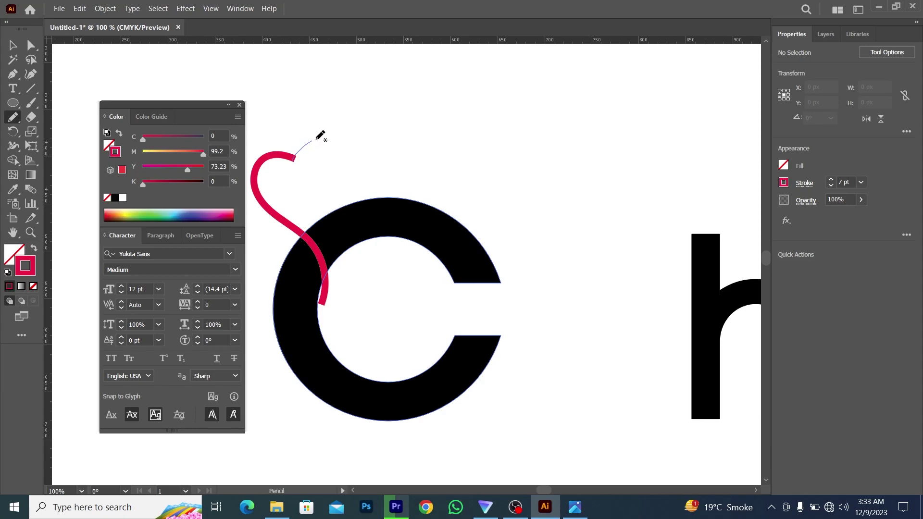
{"action": "left_click_drag", "start_coordinate": [393, 143], "coordinate": [393, 143]}
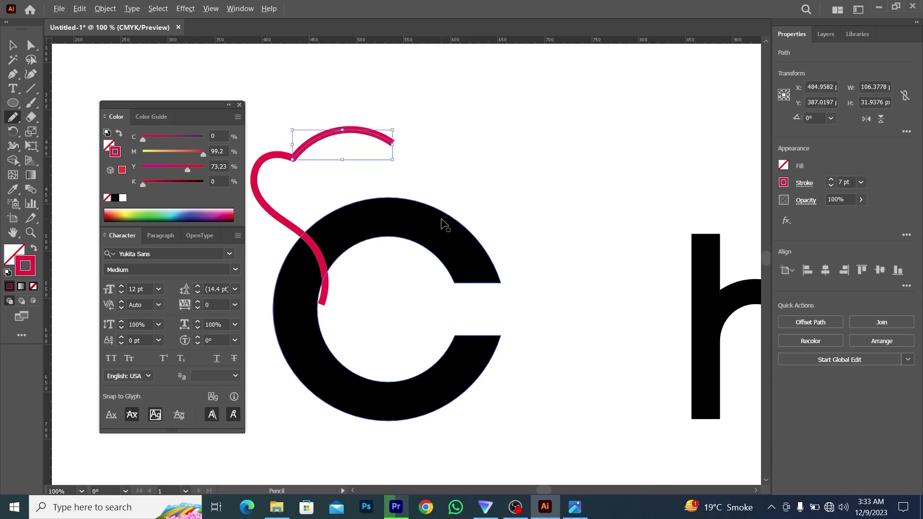
{"action": "key", "text": "ctrl+z"}
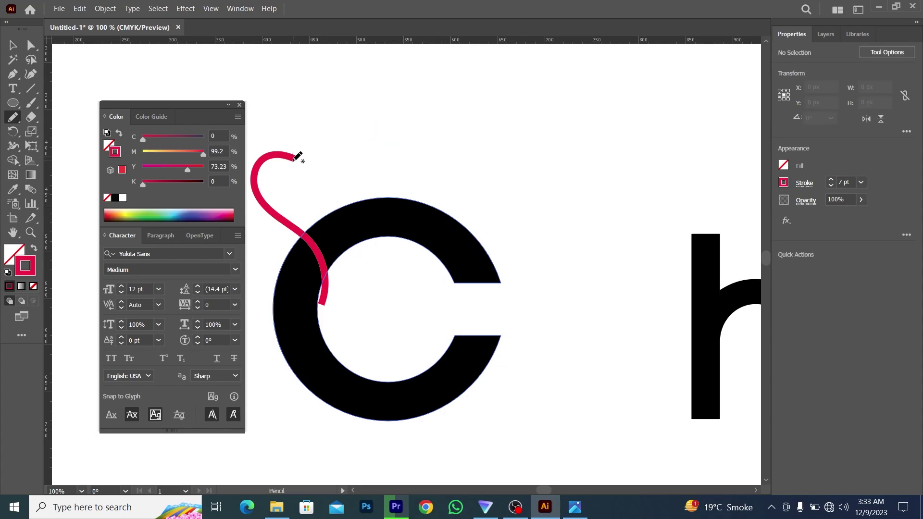
{"action": "mouse_move", "coordinate": [328, 127]}
{"action": "left_mouse_down"}
{"action": "mouse_move", "coordinate": [350, 128]}
{"action": "mouse_move", "coordinate": [406, 144]}
{"action": "left_mouse_up"}
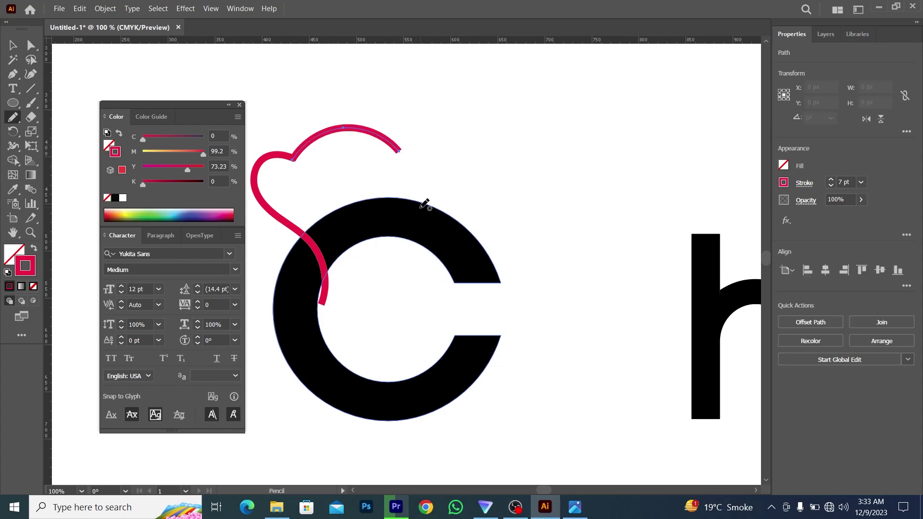
{"action": "key", "text": "ctrl+minus"}
{"action": "scroll", "coordinate": [423, 213], "scroll_direction": "up", "scroll_amount": 2}
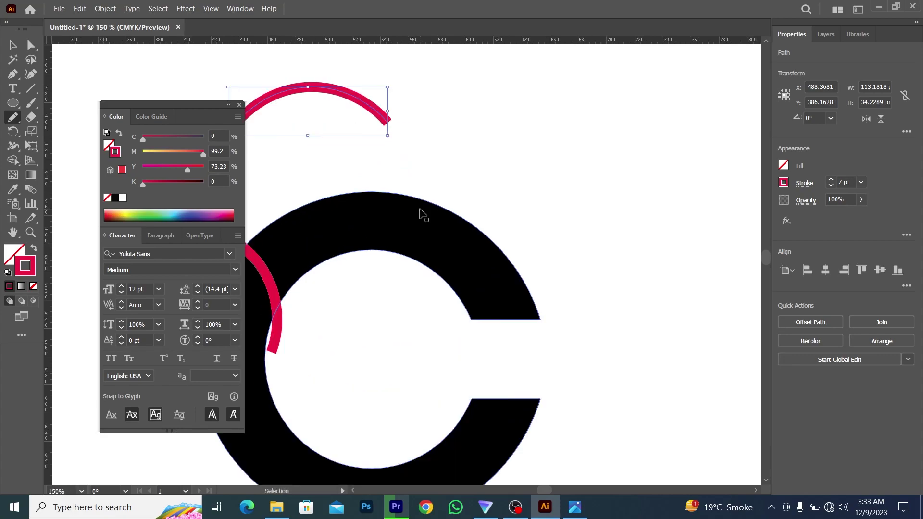
{"action": "scroll", "coordinate": [428, 214], "scroll_direction": "down", "scroll_amount": 1}
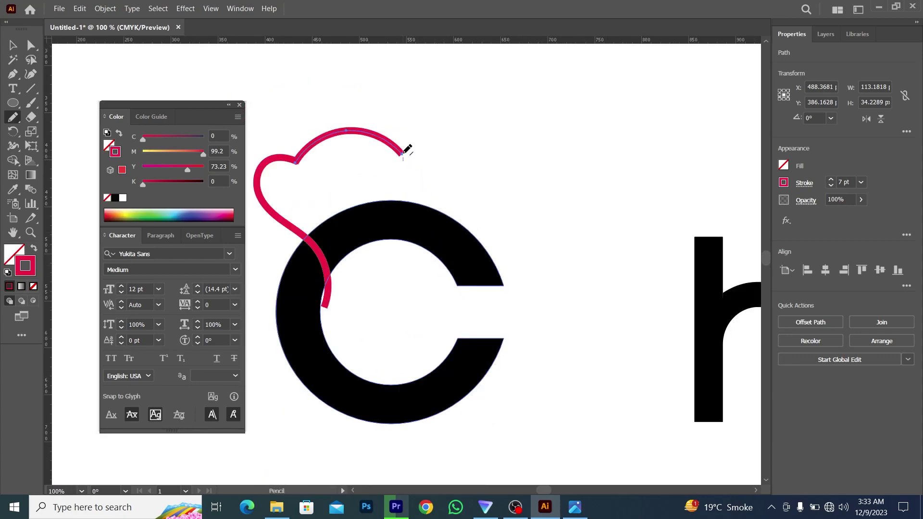
Try to draw the hat's right puff and side from the middle arc's end down to the C's opening.
{"action": "left_click_drag", "start_coordinate": [425, 119], "coordinate": [456, 141]}
{"action": "mouse_move", "coordinate": [450, 182]}
{"action": "left_mouse_down"}
{"action": "mouse_move", "coordinate": [429, 233]}
{"action": "mouse_move", "coordinate": [454, 283]}
{"action": "left_mouse_up"}
{"action": "scroll", "coordinate": [456, 282], "scroll_direction": "down", "scroll_amount": 2}
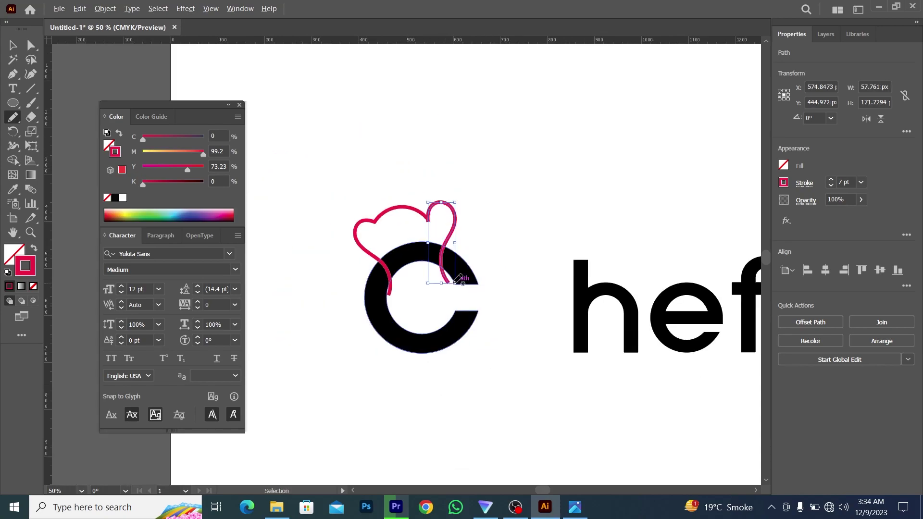
{"action": "key", "text": "ctrl+z"}
{"action": "scroll", "coordinate": [456, 257], "scroll_direction": "up", "scroll_amount": 2}
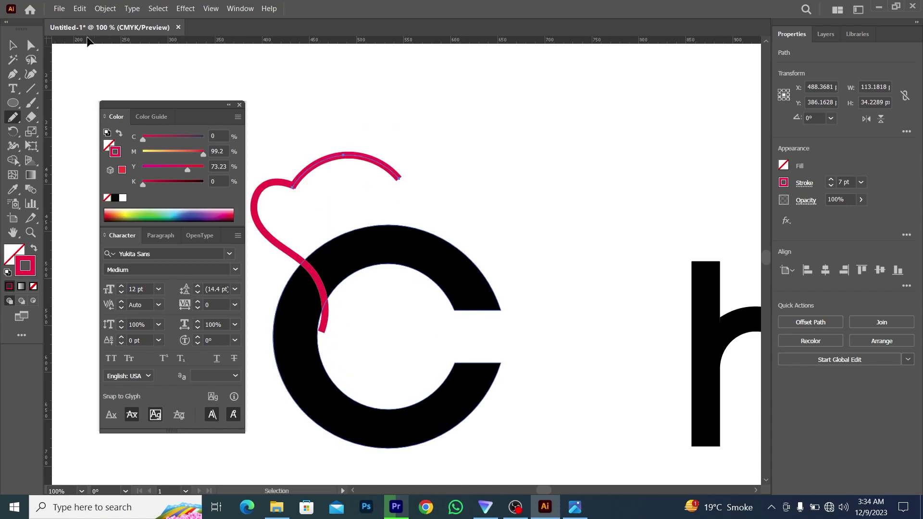
Draw the hat's right puff and side as a separate pencil path down to the C's opening, about 57 px wide and 157 px high.
{"action": "left_click", "coordinate": [15, 46]}
{"action": "left_click", "coordinate": [338, 172]}
{"action": "scroll", "coordinate": [338, 172], "scroll_direction": "right", "scroll_amount": 1}
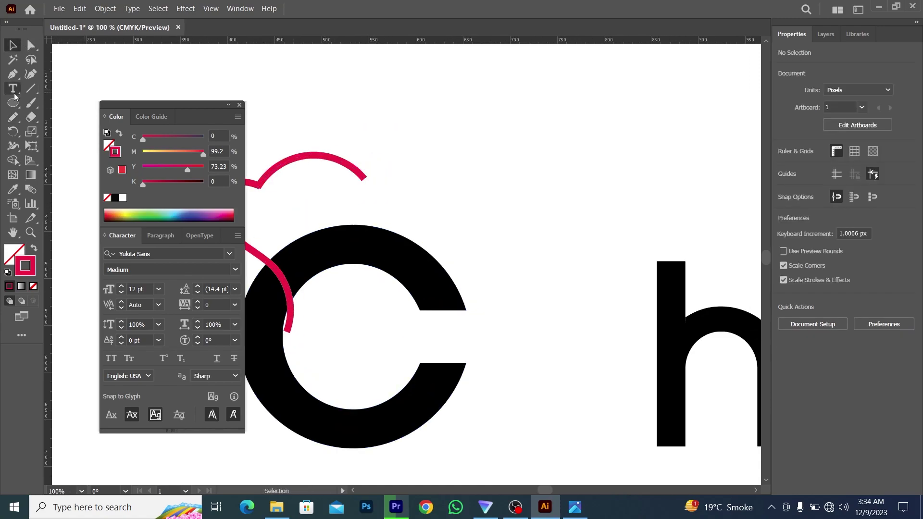
{"action": "left_click", "coordinate": [13, 117]}
{"action": "scroll", "coordinate": [497, 243], "scroll_direction": "down", "scroll_amount": 2}
{"action": "scroll", "coordinate": [483, 240], "scroll_direction": "up", "scroll_amount": 1}
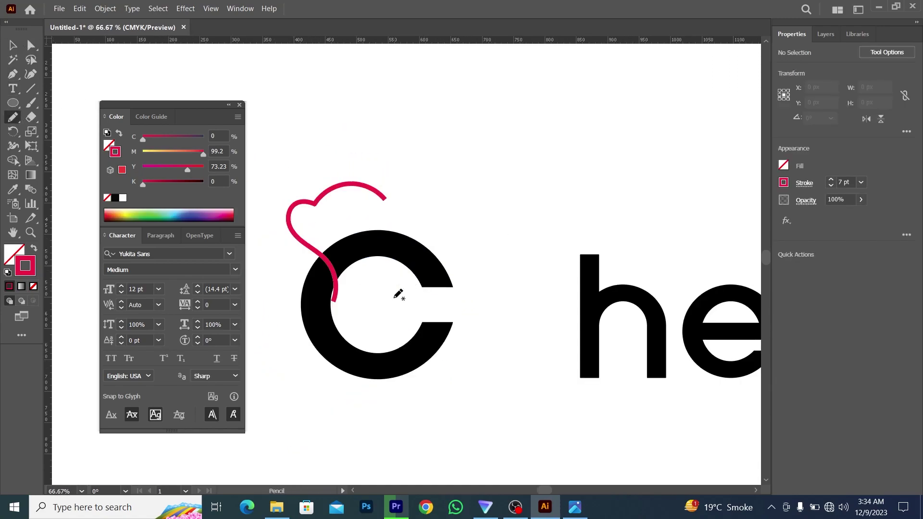
{"action": "scroll", "coordinate": [398, 296], "scroll_direction": "up", "scroll_amount": 2}
{"action": "scroll", "coordinate": [472, 296], "scroll_direction": "down", "scroll_amount": 1}
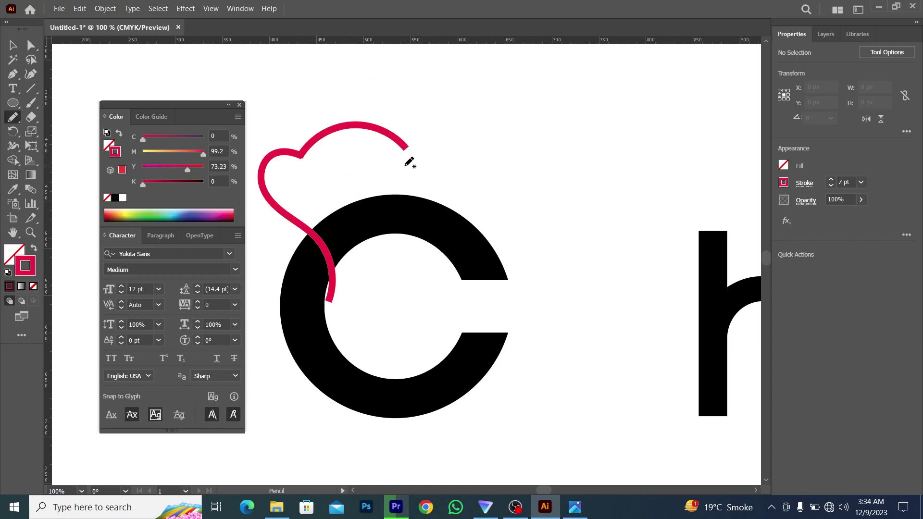
{"action": "mouse_move", "coordinate": [409, 154]}
{"action": "left_mouse_down"}
{"action": "mouse_move", "coordinate": [433, 134]}
{"action": "mouse_move", "coordinate": [456, 155]}
{"action": "mouse_move", "coordinate": [442, 237]}
{"action": "mouse_move", "coordinate": [455, 283]}
{"action": "left_mouse_up"}
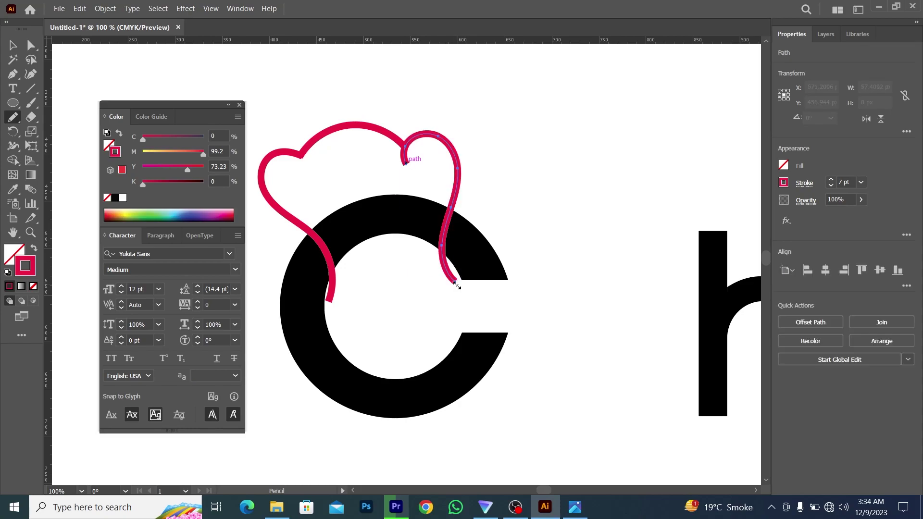
{"action": "scroll", "coordinate": [457, 285], "scroll_direction": "down", "scroll_amount": 1}
{"action": "scroll", "coordinate": [459, 281], "scroll_direction": "up", "scroll_amount": 1}
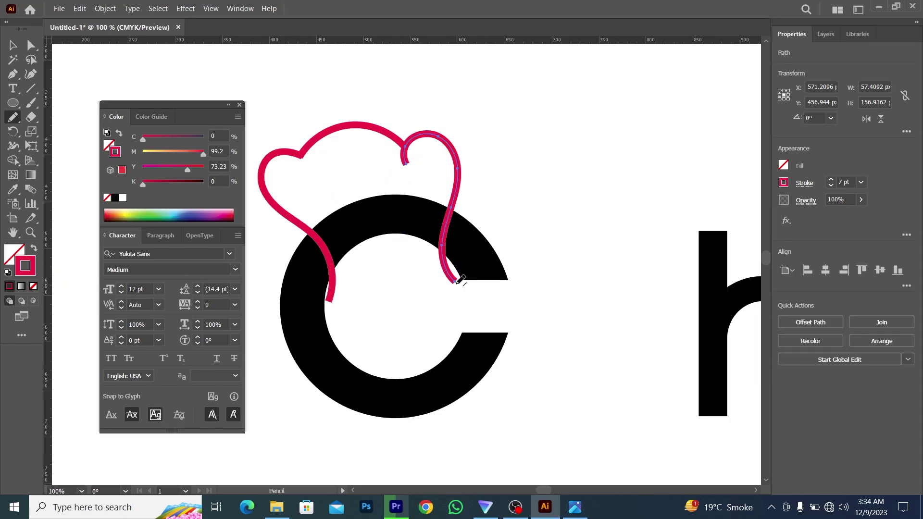
{"action": "scroll", "coordinate": [476, 274], "scroll_direction": "down", "scroll_amount": 1}
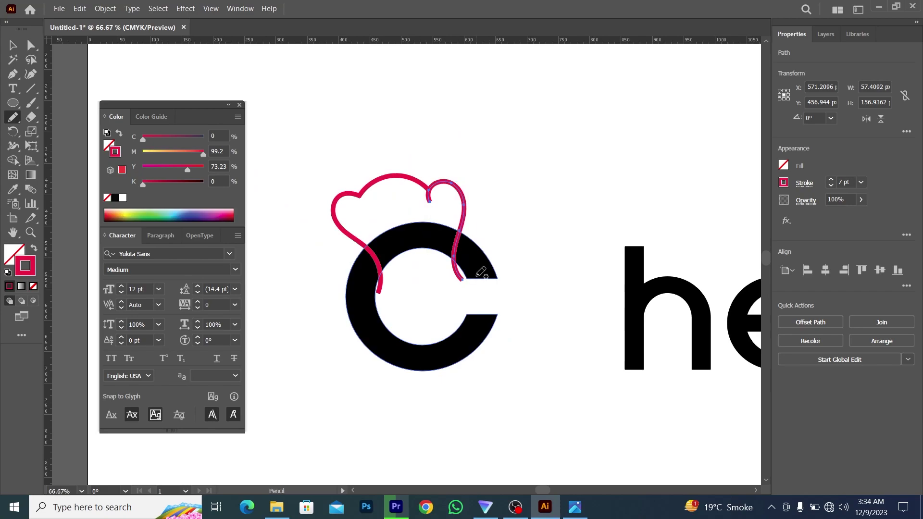
Raise the top of the hat's middle arc slightly by moving its anchor point with the Direct Selection tool.
{"action": "key", "text": "v"}
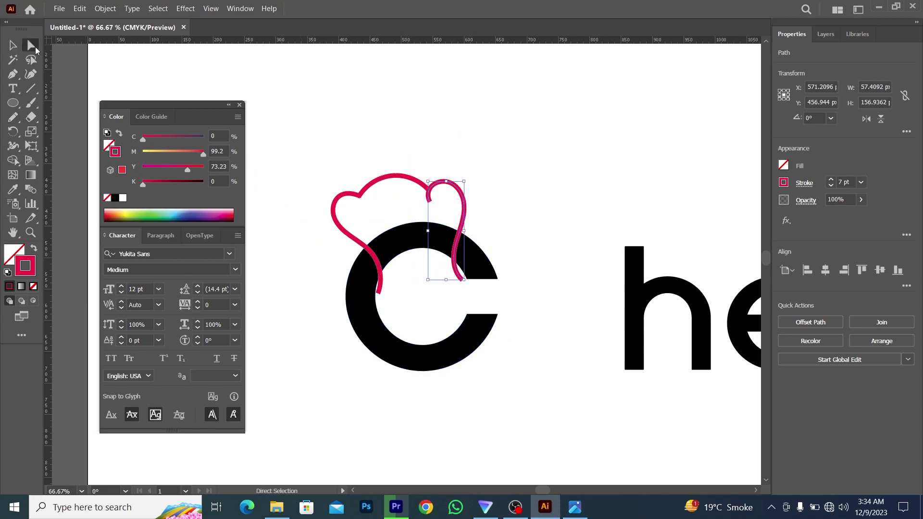
{"action": "scroll", "coordinate": [356, 163], "scroll_direction": "up", "scroll_amount": 1}
{"action": "key", "text": "a"}
{"action": "left_click", "coordinate": [420, 186]}
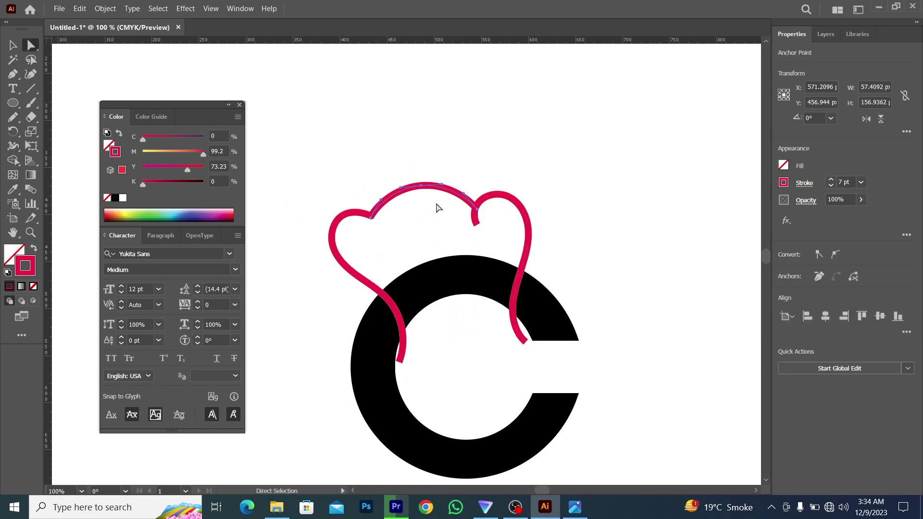
{"action": "left_click", "coordinate": [420, 190]}
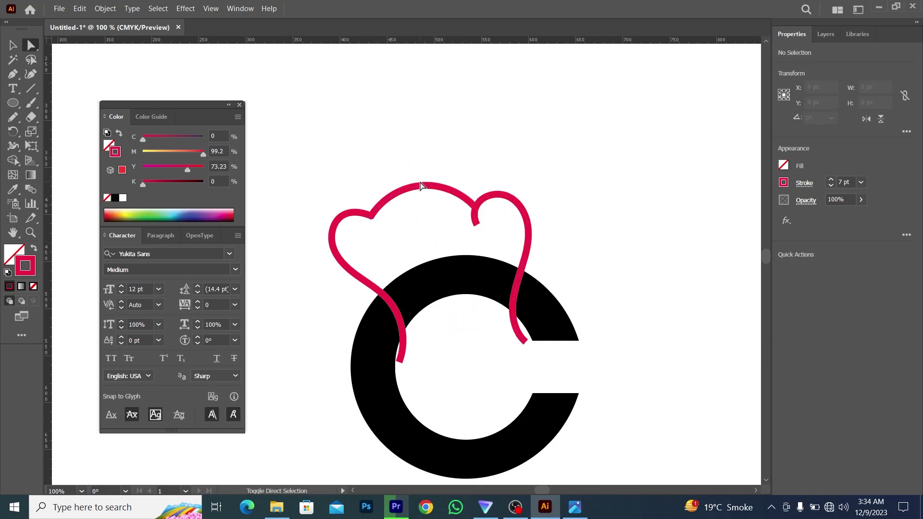
{"action": "left_click", "coordinate": [422, 187]}
{"action": "left_click_drag", "start_coordinate": [421, 185], "coordinate": [421, 184]}
{"action": "left_click", "coordinate": [437, 229]}
{"action": "scroll", "coordinate": [442, 229], "scroll_direction": "down", "scroll_amount": 1}
{"action": "scroll", "coordinate": [403, 250], "scroll_direction": "up", "scroll_amount": 1}
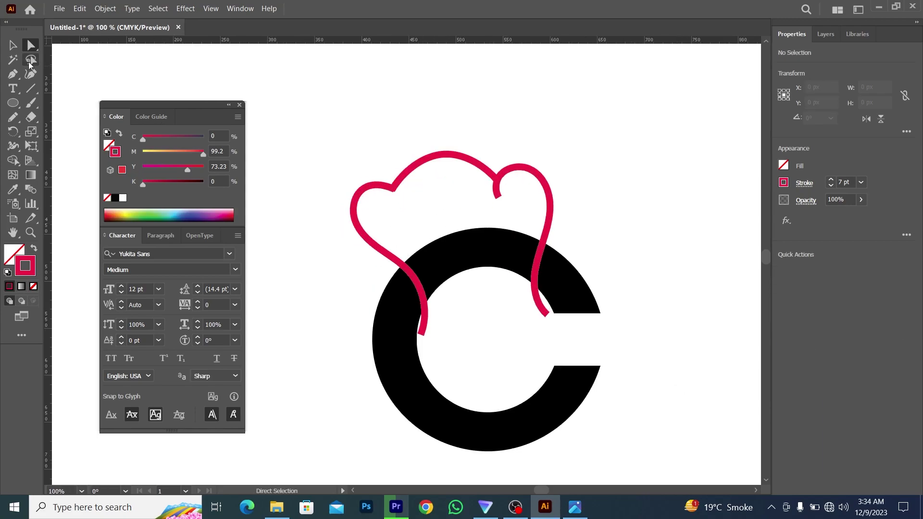
Move the hat's left path down about 5 px so its end meets the middle arc.
{"action": "left_click", "coordinate": [13, 45]}
{"action": "scroll", "coordinate": [360, 206], "scroll_direction": "up", "scroll_amount": 1}
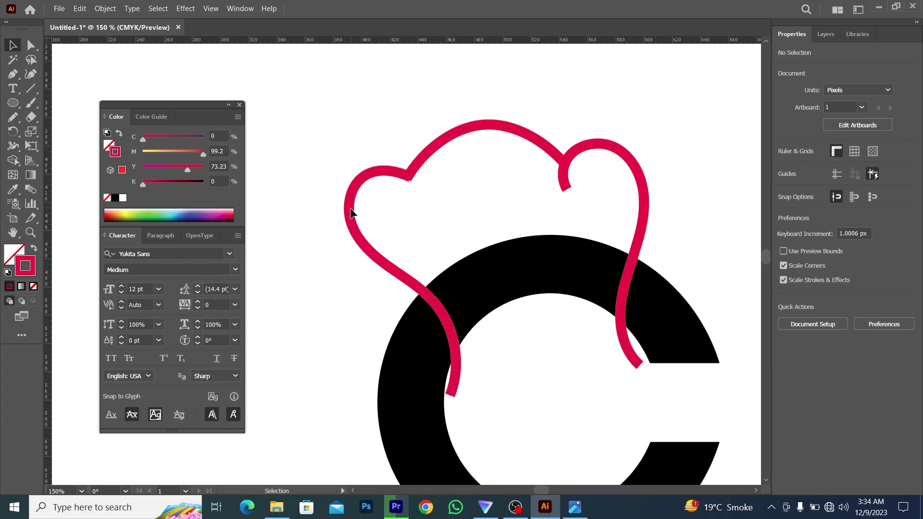
{"action": "mouse_move", "coordinate": [351, 219]}
{"action": "left_mouse_down"}
{"action": "mouse_move", "coordinate": [362, 224]}
{"action": "mouse_move", "coordinate": [361, 215]}
{"action": "mouse_move", "coordinate": [349, 223]}
{"action": "left_mouse_up"}
{"action": "scroll", "coordinate": [432, 252], "scroll_direction": "down", "scroll_amount": 1}
{"action": "scroll", "coordinate": [409, 237], "scroll_direction": "up", "scroll_amount": 1}
{"action": "scroll", "coordinate": [408, 236], "scroll_direction": "down", "scroll_amount": 2}
{"action": "scroll", "coordinate": [529, 234], "scroll_direction": "up", "scroll_amount": 1}
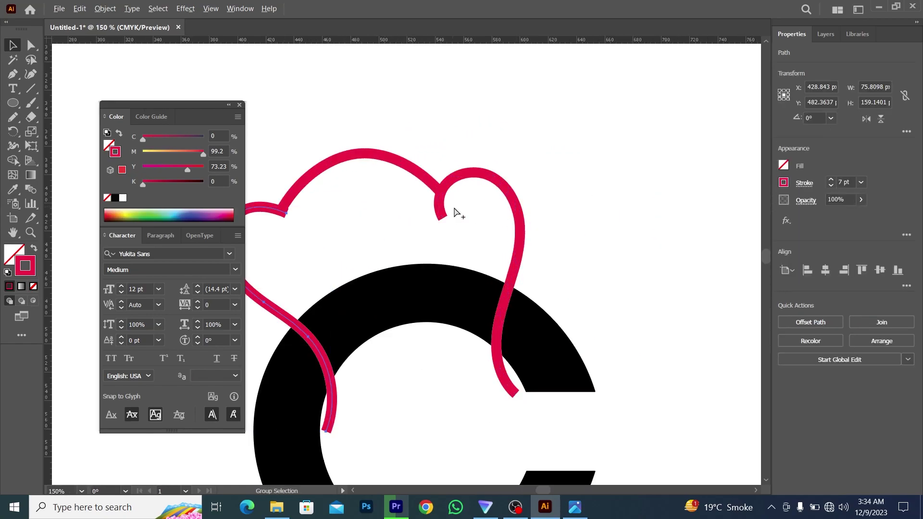
Thicken the hat's left path to a 10 pt stroke and show the full stroke options.
{"action": "scroll", "coordinate": [430, 216], "scroll_direction": "down", "scroll_amount": 1}
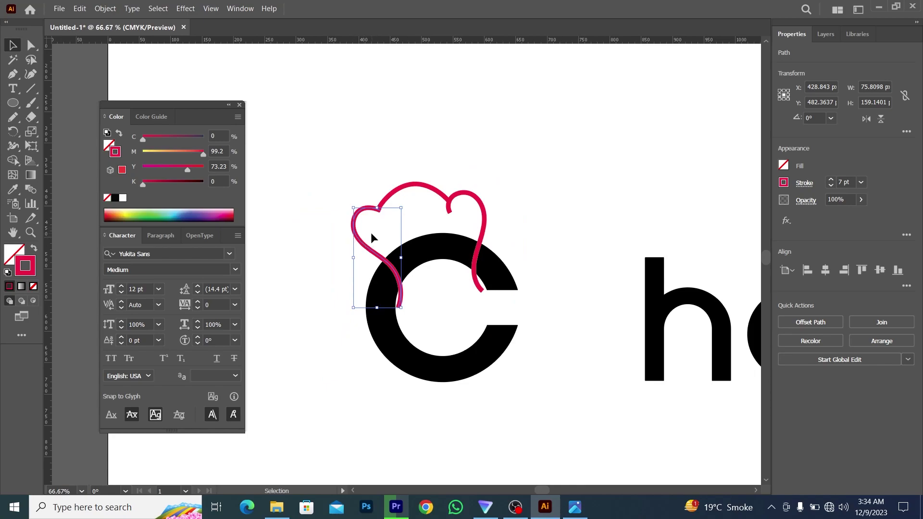
{"action": "scroll", "coordinate": [834, 188], "scroll_direction": "up", "scroll_amount": 3}
{"action": "left_click_drag", "start_coordinate": [291, 236], "coordinate": [368, 262]}
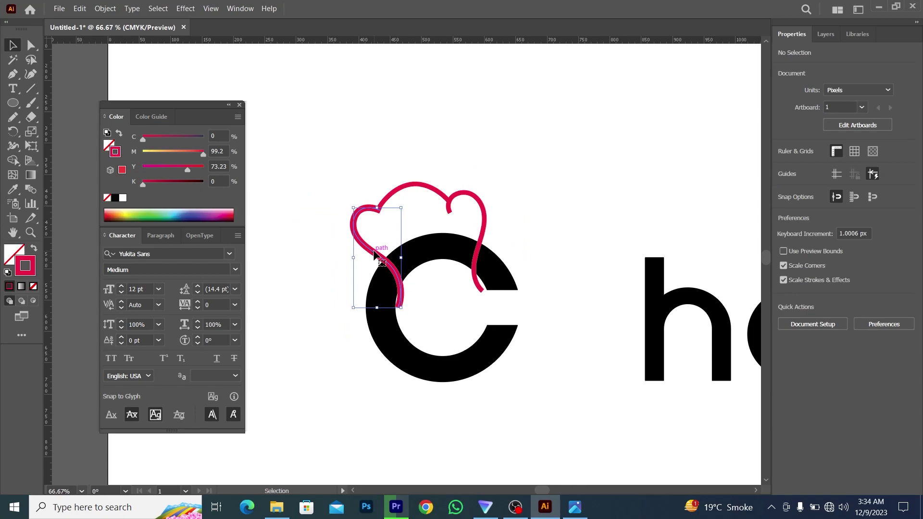
{"action": "left_click", "coordinate": [241, 9]}
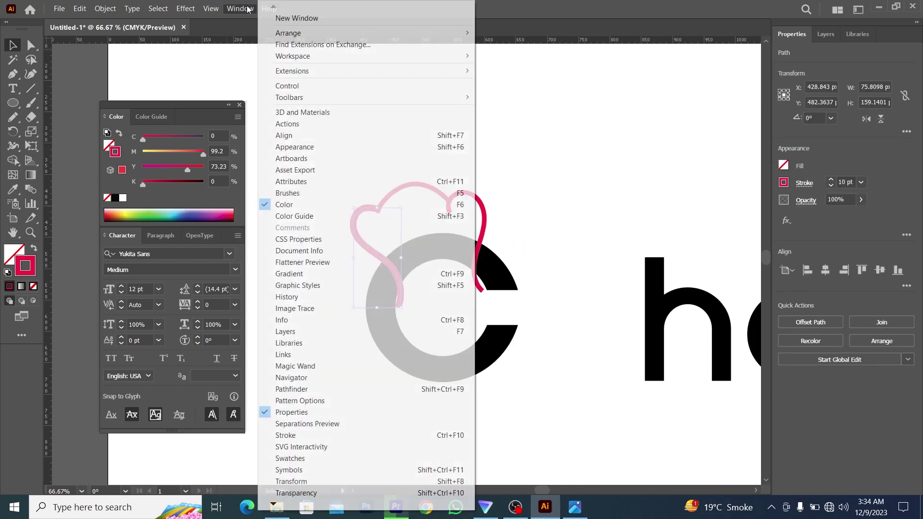
{"action": "left_click", "coordinate": [310, 435]}
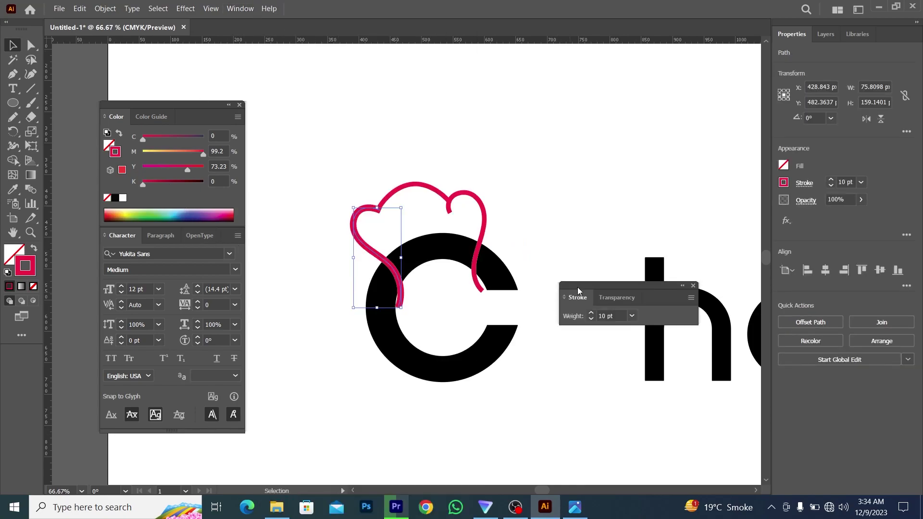
{"action": "left_click", "coordinate": [692, 298]}
{"action": "left_click", "coordinate": [695, 302]}
{"action": "mouse_move", "coordinate": [625, 286]}
{"action": "left_mouse_down"}
{"action": "mouse_move", "coordinate": [610, 73]}
{"action": "mouse_move", "coordinate": [618, 60]}
{"action": "left_mouse_up"}
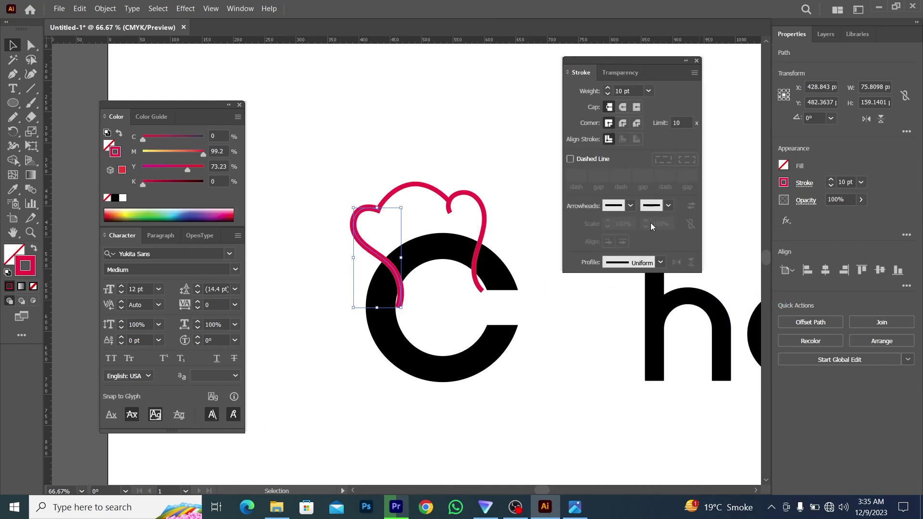
Try the elliptical width profile, tapered at both ends, on the hat's left path.
{"action": "left_click", "coordinate": [664, 263]}
{"action": "left_click", "coordinate": [631, 315]}
{"action": "left_click", "coordinate": [649, 266]}
{"action": "left_click", "coordinate": [629, 303]}
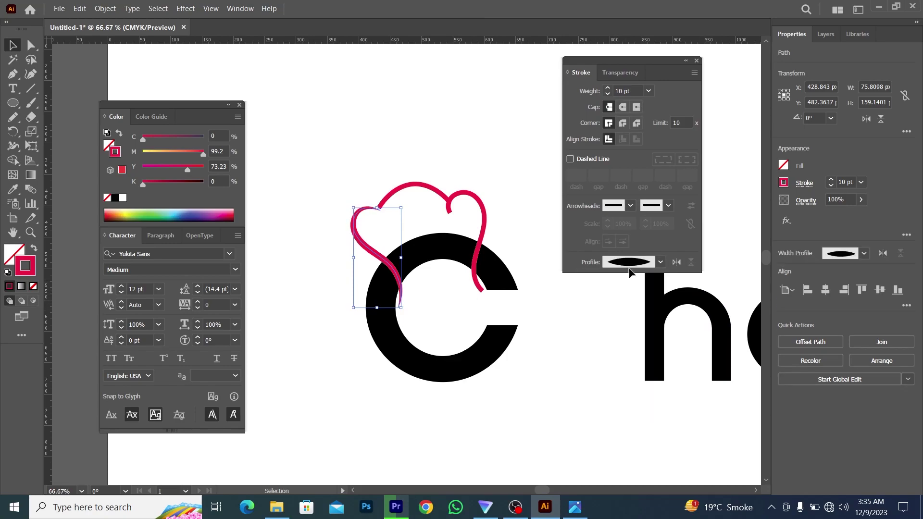
Apply the triangular width profile to the hat's left path and flip it so the stroke thins toward its lower end.
{"action": "left_click", "coordinate": [655, 264]}
{"action": "left_click", "coordinate": [620, 358]}
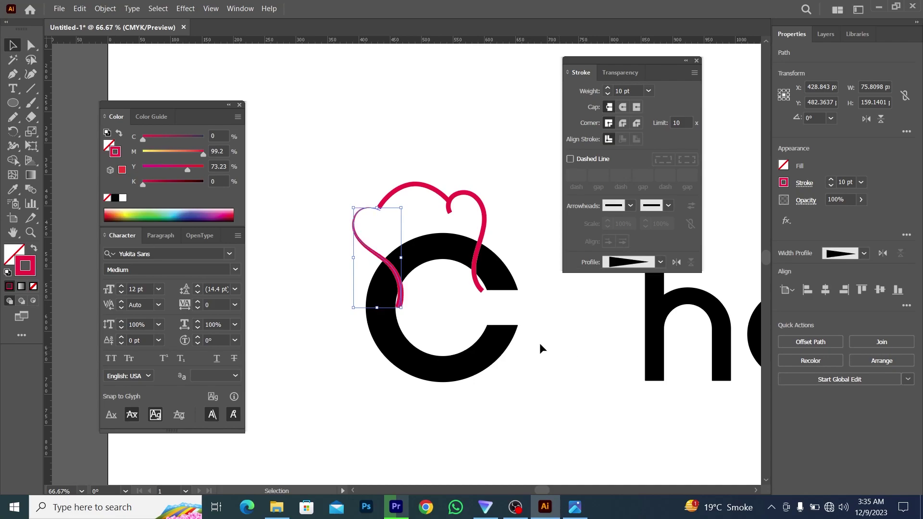
{"action": "left_click", "coordinate": [677, 262]}
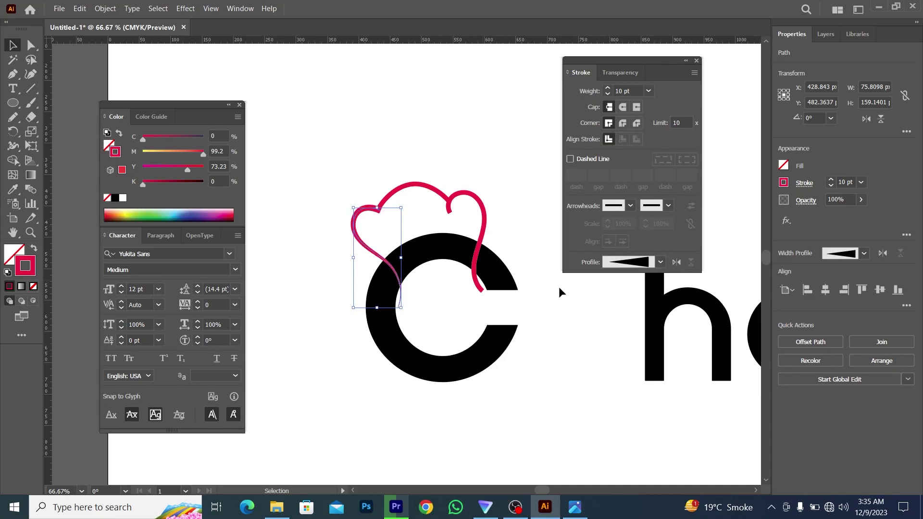
{"action": "left_click", "coordinate": [434, 324]}
{"action": "key", "text": "ctrl+plus"}
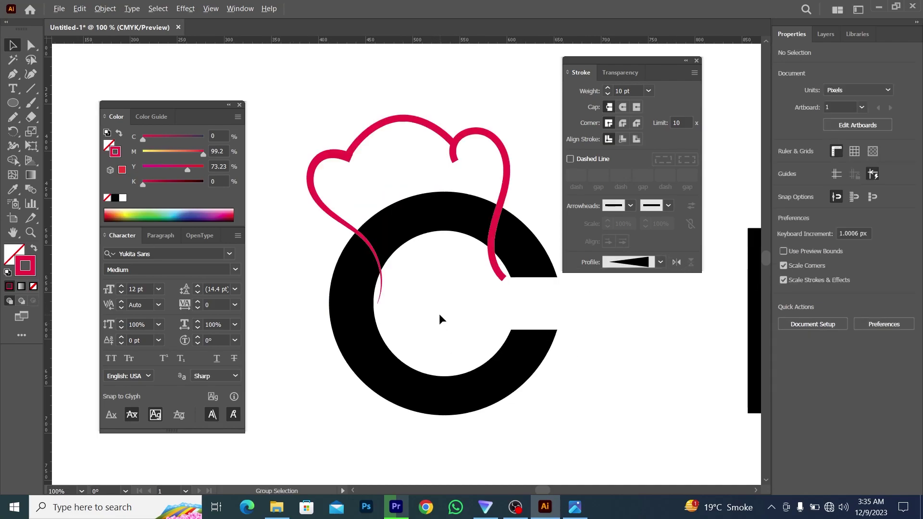
{"action": "left_click", "coordinate": [353, 222]}
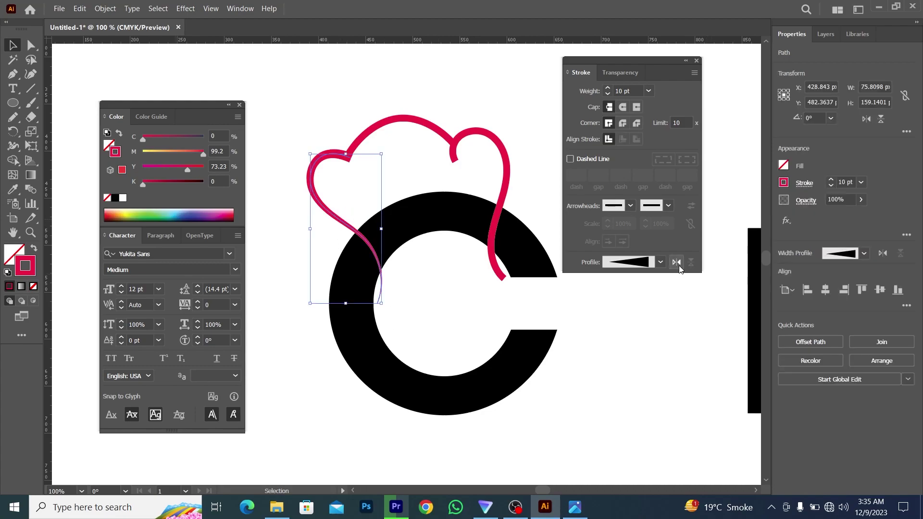
Lower the top anchor point of the hat's middle arc by about 2 px with the Direct Selection tool.
{"action": "left_click", "coordinate": [417, 122]}
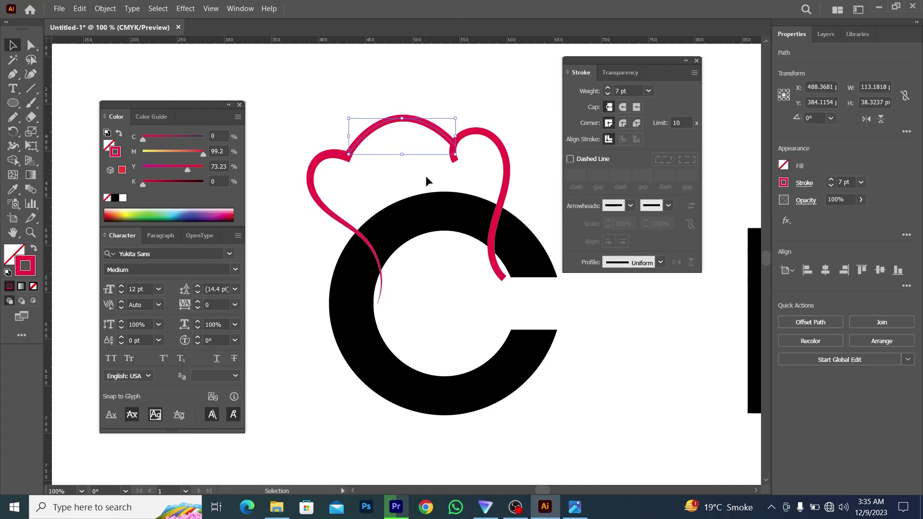
{"action": "key", "text": "ctrl+plus"}
{"action": "key", "text": "a"}
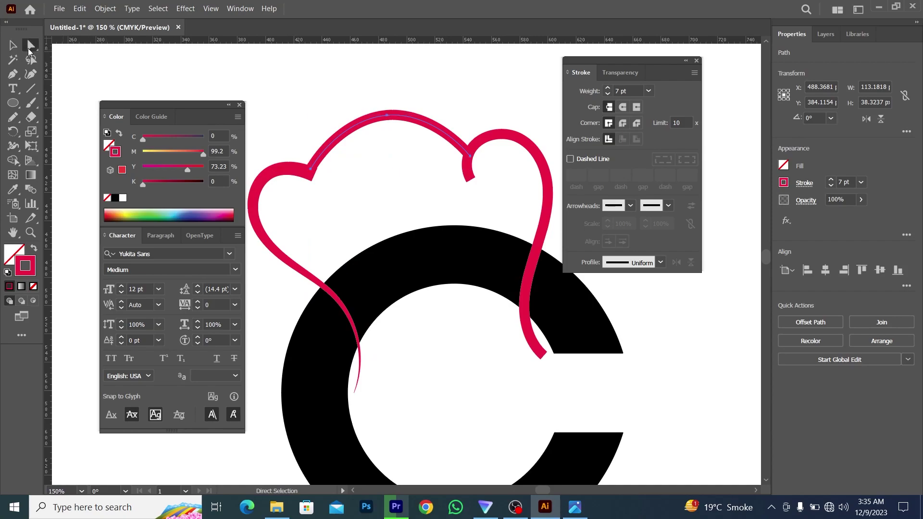
{"action": "key", "text": "ctrl+plus"}
{"action": "left_click", "coordinate": [397, 144]}
{"action": "left_click_drag", "start_coordinate": [383, 128], "coordinate": [378, 137]}
{"action": "key", "text": "ctrl+minus"}
{"action": "key", "text": "ctrl+minus"}
{"action": "left_click", "coordinate": [393, 133]}
{"action": "key", "text": "v"}
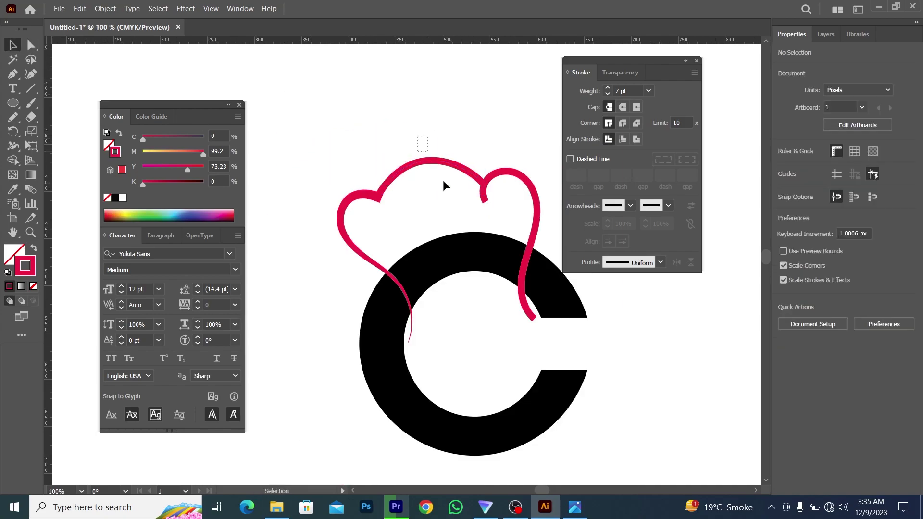
Try the elliptical width profile on the hat's middle arc.
{"action": "left_click", "coordinate": [429, 162]}
{"action": "left_click", "coordinate": [661, 263]}
{"action": "left_click", "coordinate": [630, 299]}
{"action": "left_click", "coordinate": [412, 210]}
{"action": "key", "text": "ctrl+z"}
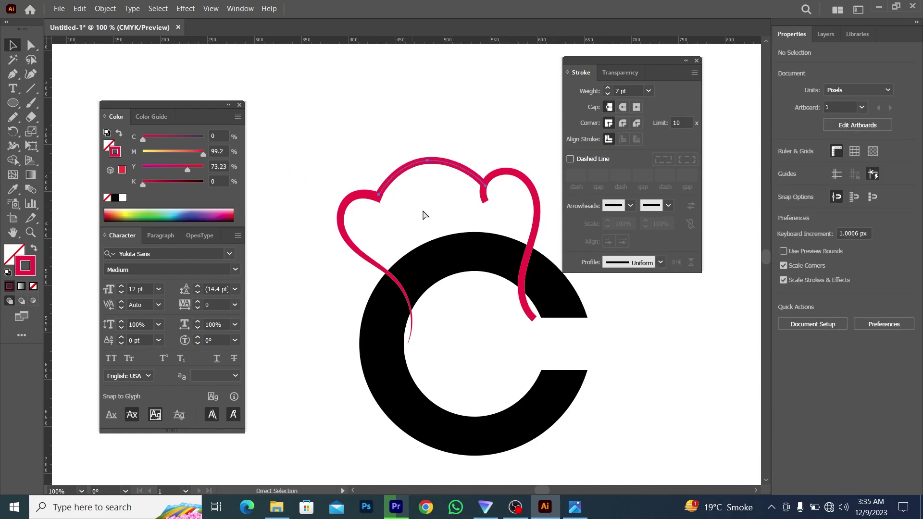
Try a 10 pt stroke weight on the hat's middle arc.
{"action": "scroll", "coordinate": [434, 220], "scroll_direction": "down", "scroll_amount": 1}
{"action": "scroll", "coordinate": [433, 221], "scroll_direction": "up", "scroll_amount": 1}
{"action": "left_click_drag", "start_coordinate": [402, 120], "coordinate": [432, 182]}
{"action": "scroll", "coordinate": [481, 187], "scroll_direction": "right", "scroll_amount": 1}
{"action": "left_click", "coordinate": [635, 90]}
{"action": "key", "text": "Up"}
{"action": "key", "text": "Up"}
{"action": "key", "text": "Up"}
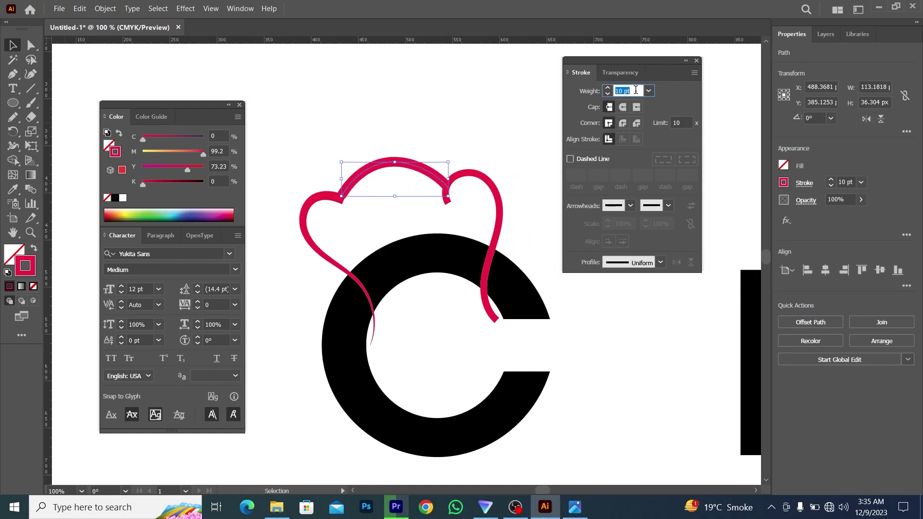
Set the stroke weight of the hat's middle arc to 8 pt.
{"action": "left_click", "coordinate": [420, 114]}
{"action": "scroll", "coordinate": [413, 144], "scroll_direction": "down", "scroll_amount": 1}
{"action": "scroll", "coordinate": [412, 150], "scroll_direction": "up", "scroll_amount": 2}
{"action": "left_click_drag", "start_coordinate": [393, 144], "coordinate": [408, 196]}
{"action": "left_click", "coordinate": [634, 91]}
{"action": "key", "text": "Down"}
{"action": "key", "text": "Down"}
{"action": "left_click", "coordinate": [413, 234]}
Give the hat's right path a 9 pt stroke weight and the elliptical width profile.
{"action": "scroll", "coordinate": [424, 221], "scroll_direction": "right", "scroll_amount": 2}
{"action": "left_click", "coordinate": [476, 184]}
{"action": "scroll", "coordinate": [477, 185], "scroll_direction": "down", "scroll_amount": 2}
{"action": "scroll", "coordinate": [478, 186], "scroll_direction": "down", "scroll_amount": 1}
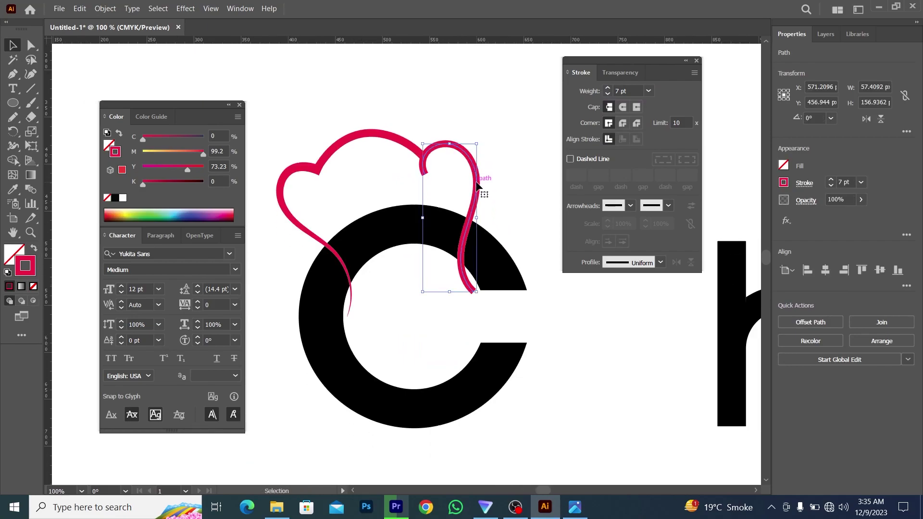
{"action": "left_click", "coordinate": [627, 90]}
{"action": "type", "text": "9"}
{"action": "key", "text": "Return"}
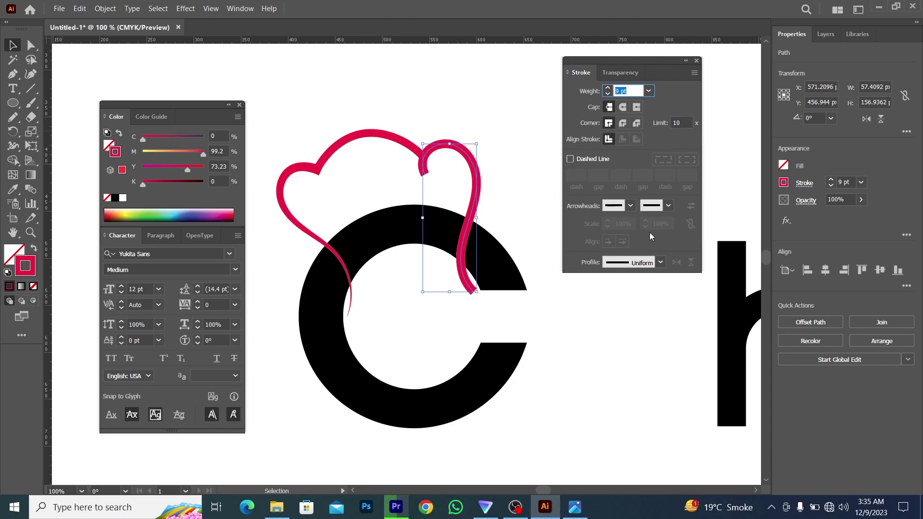
{"action": "left_click", "coordinate": [661, 263]}
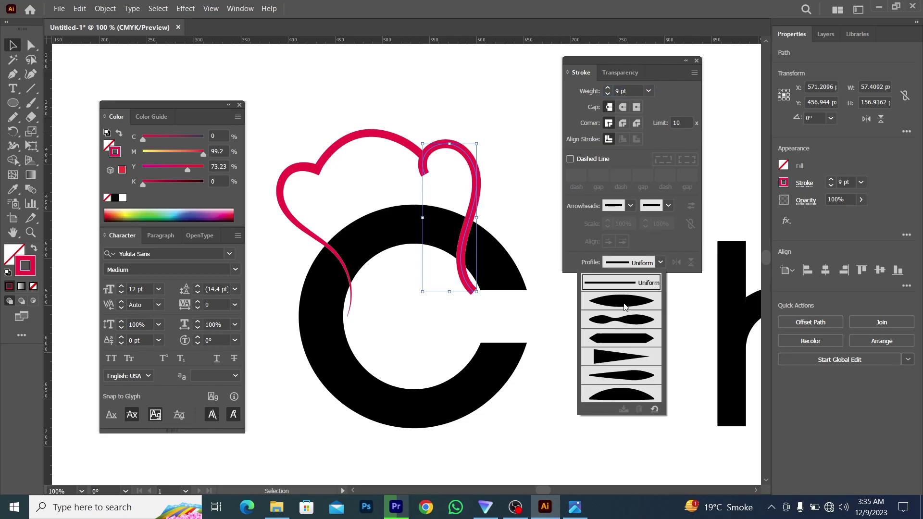
{"action": "left_click", "coordinate": [625, 303]}
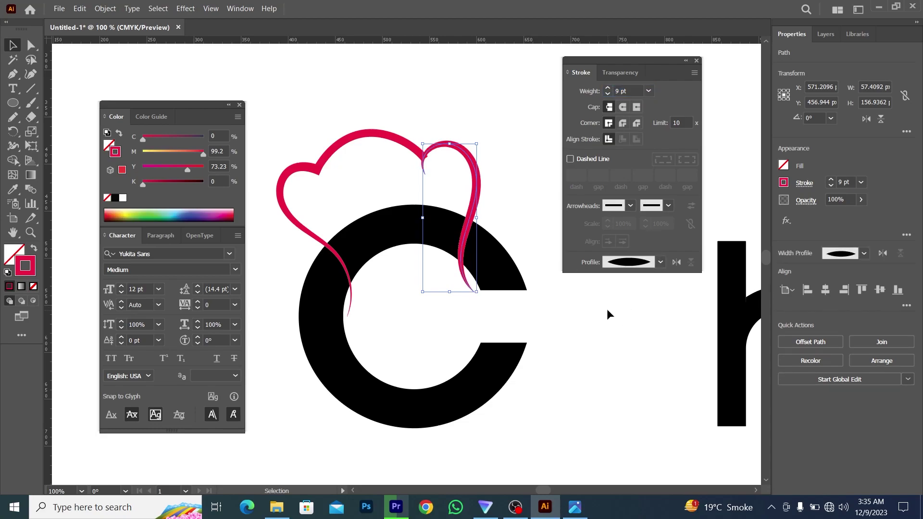
{"action": "left_click", "coordinate": [619, 304]}
{"action": "scroll", "coordinate": [618, 301], "scroll_direction": "down", "scroll_amount": 2}
{"action": "scroll", "coordinate": [518, 247], "scroll_direction": "up", "scroll_amount": 2}
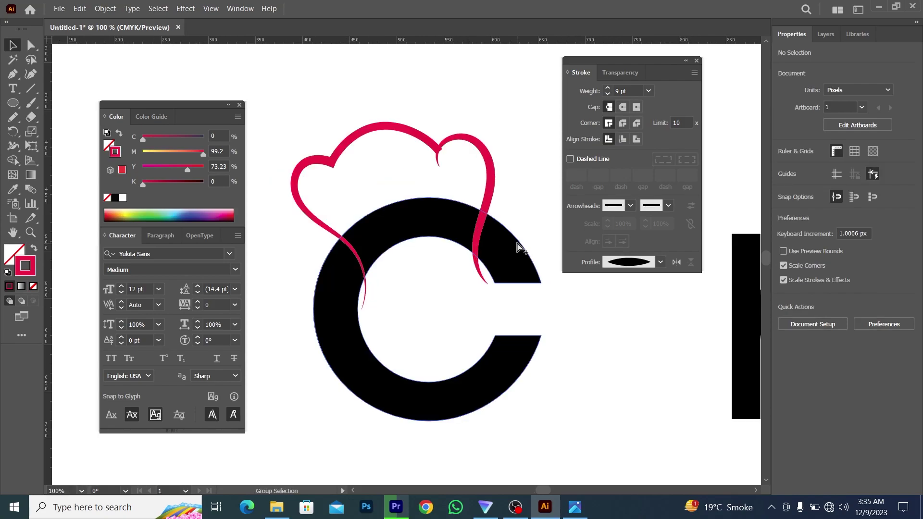
Try the triangular width profile on the hat's right path.
{"action": "left_click", "coordinate": [475, 173]}
{"action": "scroll", "coordinate": [533, 219], "scroll_direction": "right", "scroll_amount": 1}
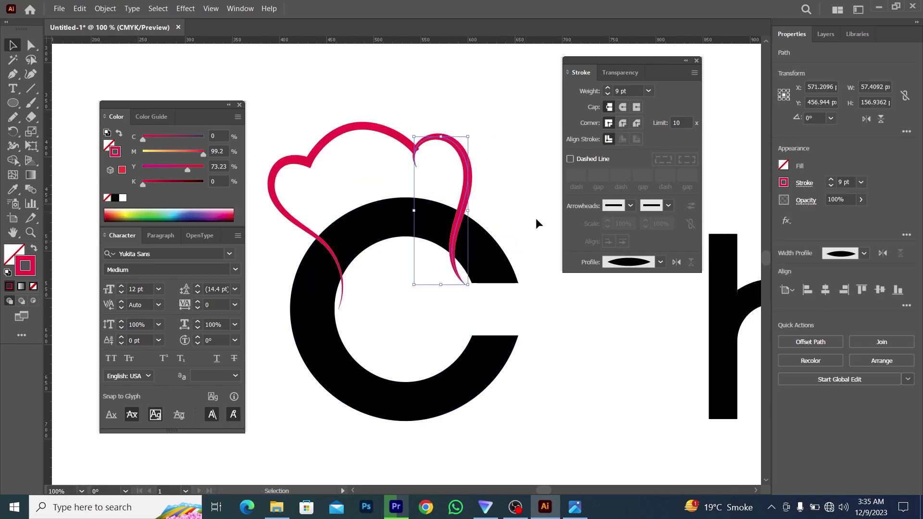
{"action": "left_click", "coordinate": [660, 262]}
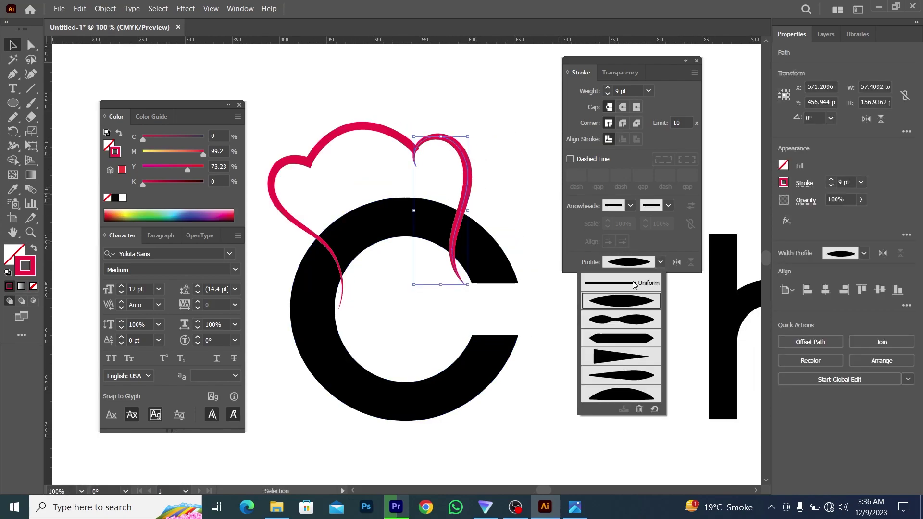
{"action": "left_click", "coordinate": [622, 359]}
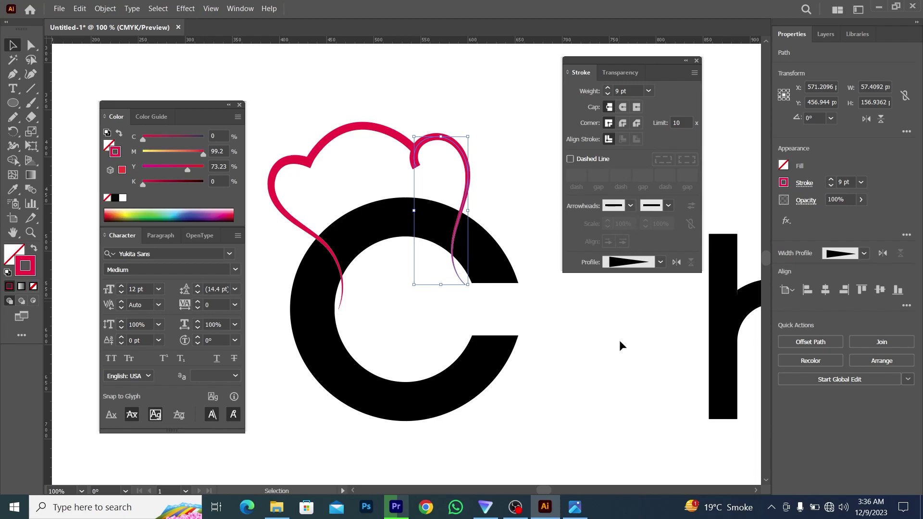
Switch to the Photos window with the finished Chef logo, compare its hat outline, and return to Illustrator.
{"action": "key", "text": "alt+Tab"}
{"action": "scroll", "coordinate": [374, 196], "scroll_direction": "up", "scroll_amount": 3}
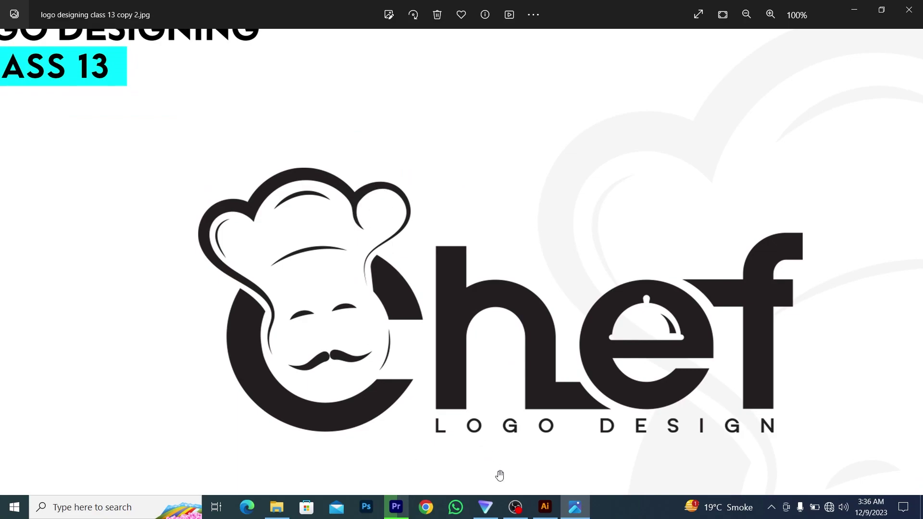
{"action": "left_click", "coordinate": [545, 507]}
Try flipping the triangular width profile along the hat's right path.
{"action": "scroll", "coordinate": [443, 165], "scroll_direction": "up", "scroll_amount": 2}
{"action": "left_click", "coordinate": [392, 168]}
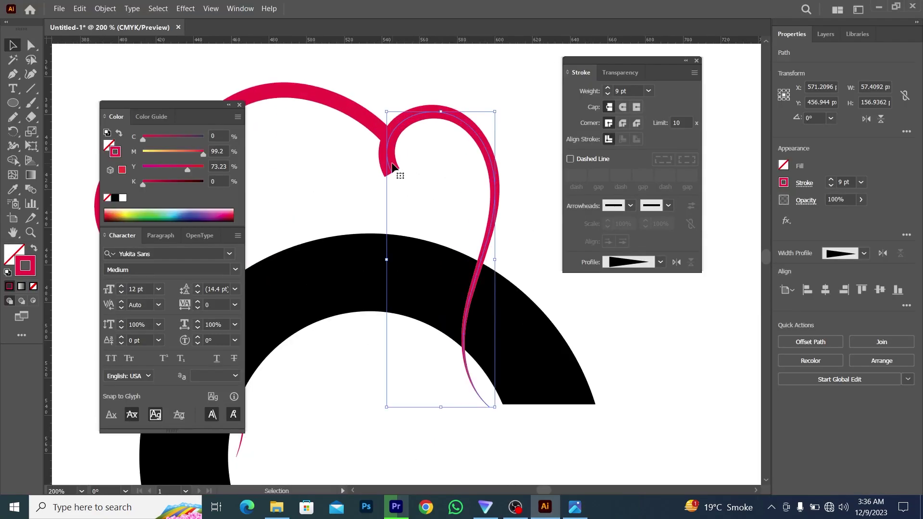
{"action": "scroll", "coordinate": [428, 208], "scroll_direction": "down", "scroll_amount": 1}
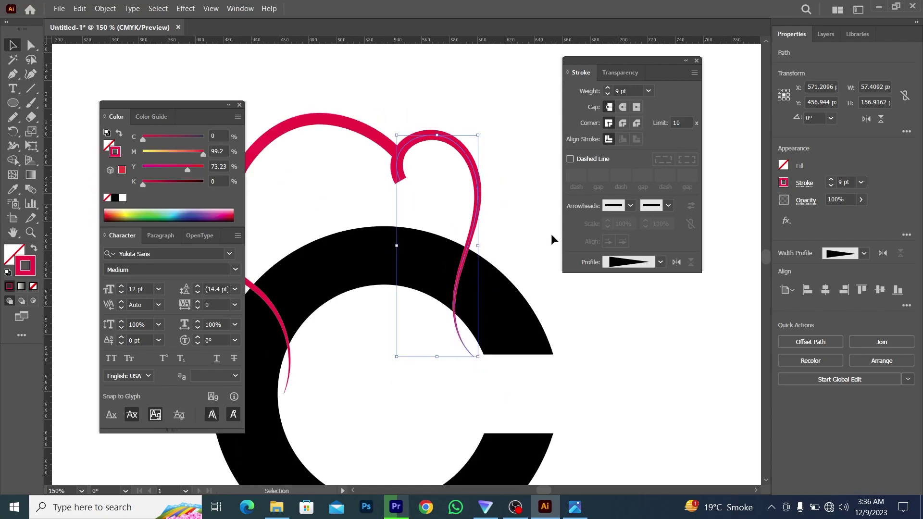
{"action": "left_click", "coordinate": [677, 262]}
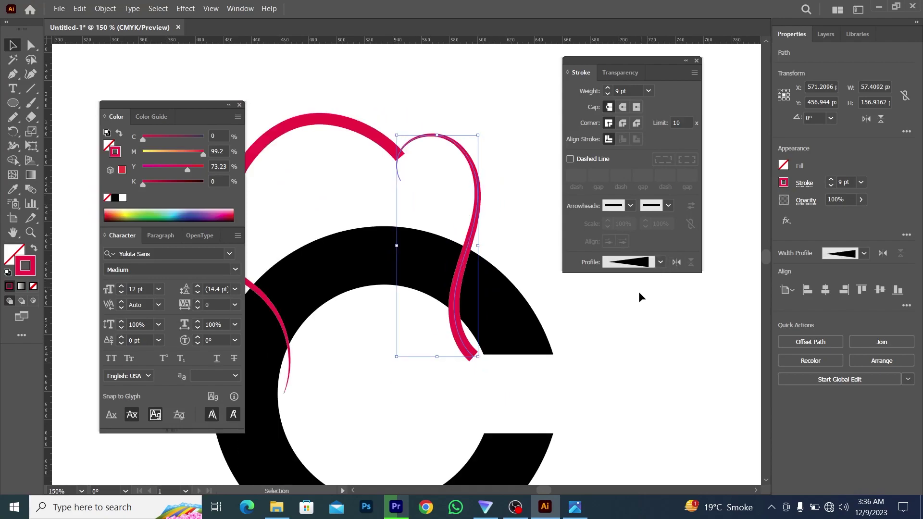
Switch the hat's right path back to the elliptical width profile and deselect it.
{"action": "left_click", "coordinate": [660, 262]}
{"action": "left_click", "coordinate": [614, 311]}
{"action": "left_click", "coordinate": [615, 310]}
{"action": "scroll", "coordinate": [616, 313], "scroll_direction": "down", "scroll_amount": 2}
{"action": "scroll", "coordinate": [615, 310], "scroll_direction": "right", "scroll_amount": 3}
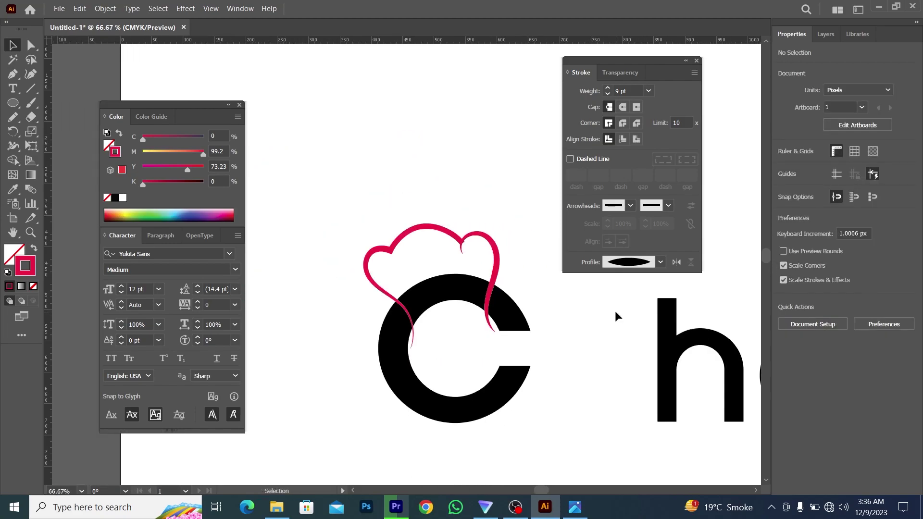
Nudge the end anchor of the middle arc at the right puff with Direct Selection so its corner tucks into the puff's stroke.
{"action": "scroll", "coordinate": [612, 308], "scroll_direction": "down", "scroll_amount": 1}
{"action": "scroll", "coordinate": [481, 231], "scroll_direction": "up", "scroll_amount": 3}
{"action": "left_click", "coordinate": [398, 174]}
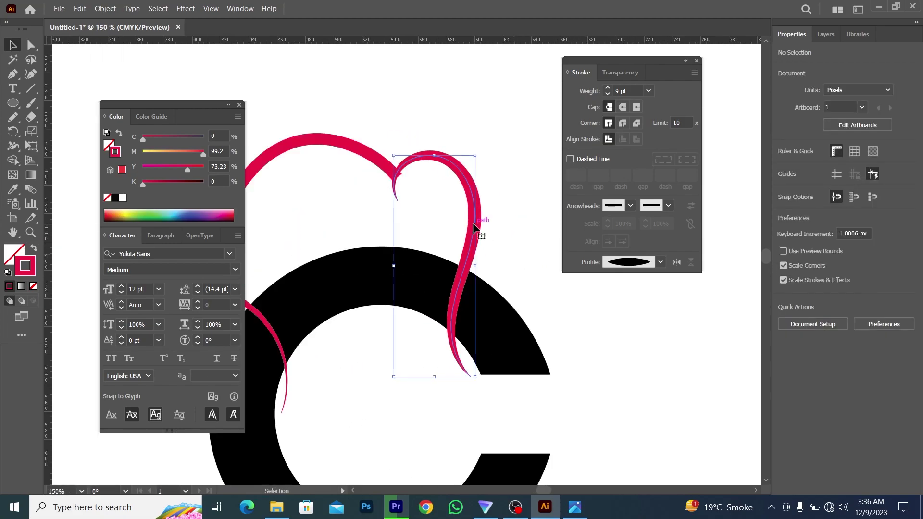
{"action": "scroll", "coordinate": [397, 174], "scroll_direction": "up", "scroll_amount": 1}
{"action": "left_click", "coordinate": [394, 180]}
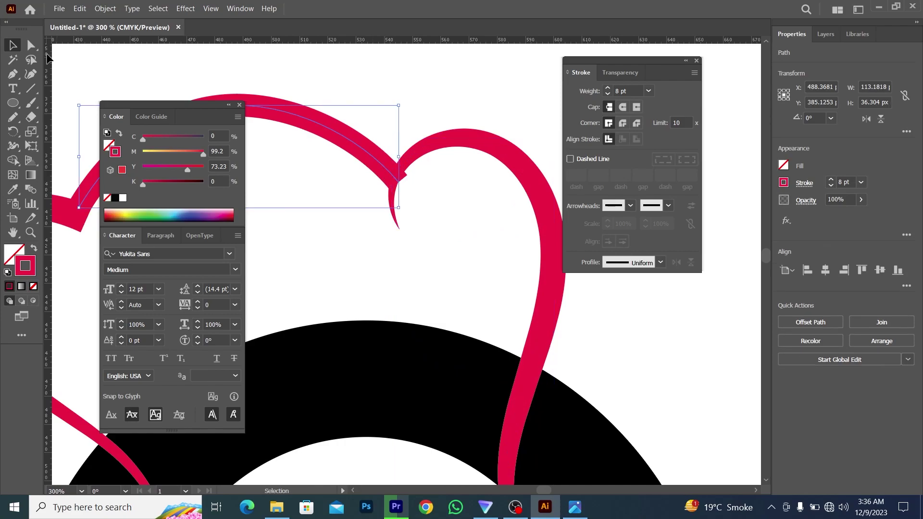
{"action": "left_click", "coordinate": [31, 45]}
{"action": "scroll", "coordinate": [404, 186], "scroll_direction": "up", "scroll_amount": 2}
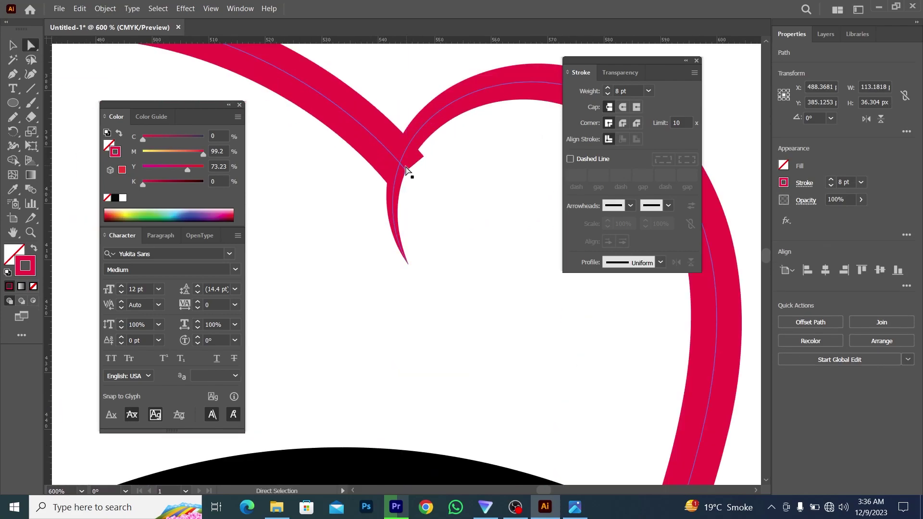
{"action": "mouse_move", "coordinate": [407, 172]}
{"action": "left_mouse_down"}
{"action": "mouse_move", "coordinate": [399, 164]}
{"action": "mouse_move", "coordinate": [412, 179]}
{"action": "left_mouse_up"}
{"action": "scroll", "coordinate": [449, 193], "scroll_direction": "down", "scroll_amount": 4}
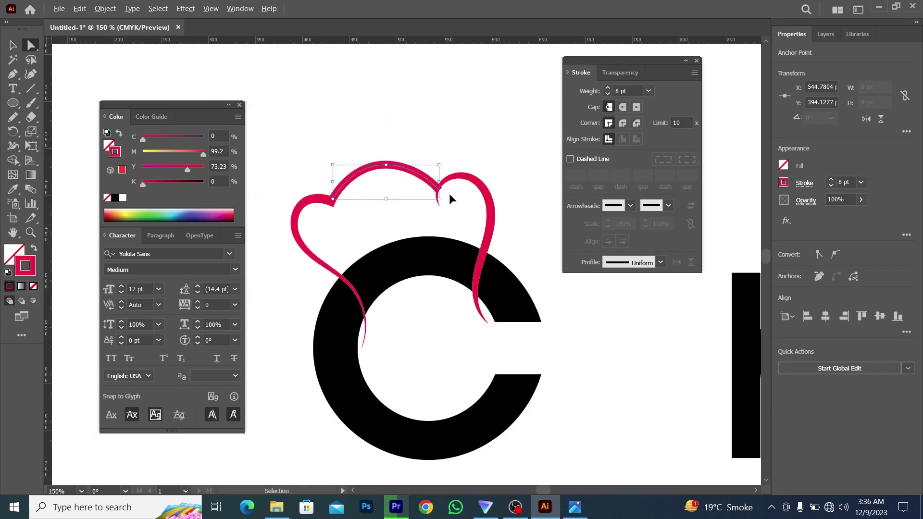
{"action": "scroll", "coordinate": [452, 200], "scroll_direction": "up", "scroll_amount": 2}
{"action": "scroll", "coordinate": [460, 210], "scroll_direction": "down", "scroll_amount": 4}
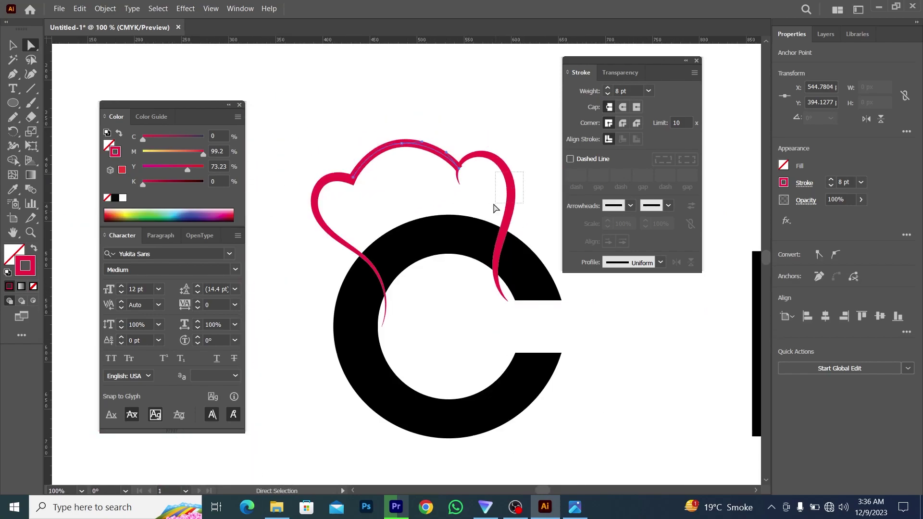
Reshape the hat's right puff with Direct Selection, pulling its side and top anchors outward into a fuller curve.
{"action": "left_click", "coordinate": [496, 208]}
{"action": "scroll", "coordinate": [495, 207], "scroll_direction": "up", "scroll_amount": 2}
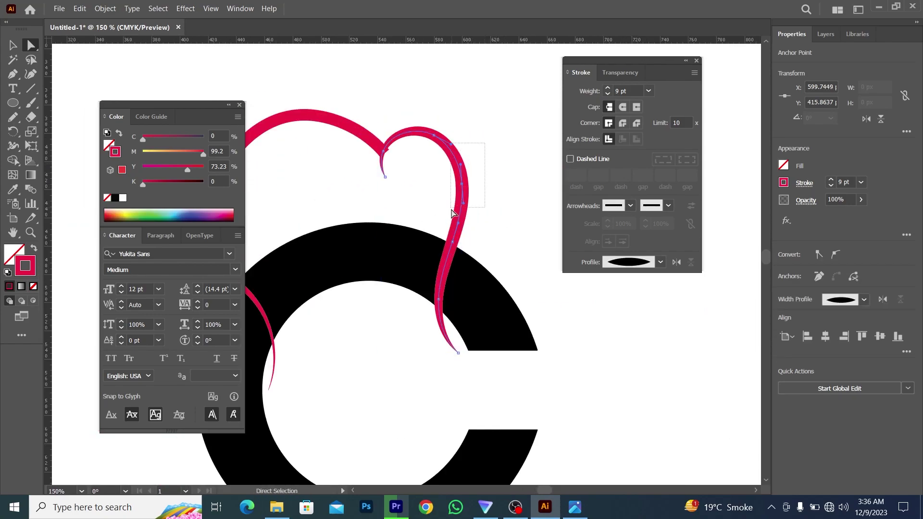
{"action": "left_click_drag", "start_coordinate": [460, 187], "coordinate": [469, 184]}
{"action": "left_click_drag", "start_coordinate": [438, 135], "coordinate": [441, 133]}
{"action": "mouse_move", "coordinate": [470, 191]}
{"action": "left_mouse_down"}
{"action": "mouse_move", "coordinate": [466, 164]}
{"action": "mouse_move", "coordinate": [481, 162]}
{"action": "left_mouse_up"}
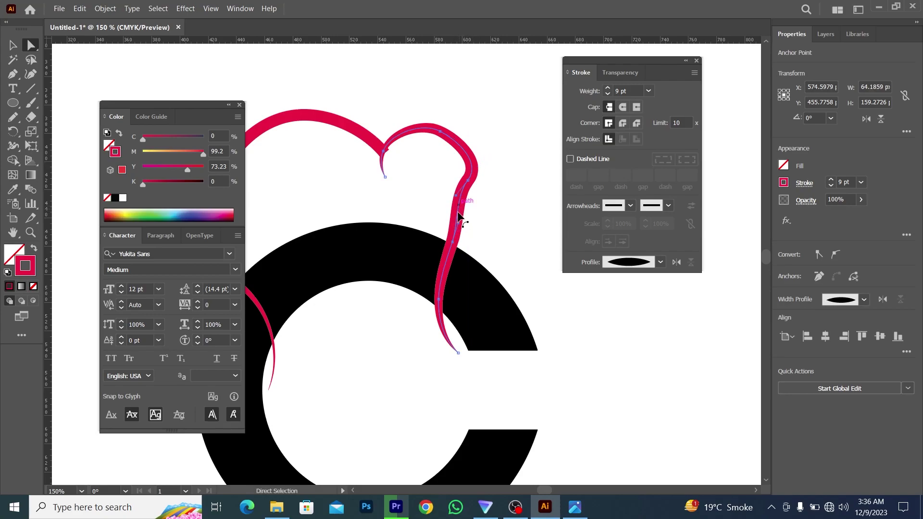
Bend the right path inward below the puff by extending the neck anchor's handle and shifting the anchor at the C's outer edge.
{"action": "scroll", "coordinate": [482, 227], "scroll_direction": "up", "scroll_amount": 1}
{"action": "left_click", "coordinate": [482, 221]}
{"action": "scroll", "coordinate": [482, 221], "scroll_direction": "down", "scroll_amount": 2}
{"action": "scroll", "coordinate": [482, 220], "scroll_direction": "up", "scroll_amount": 2}
{"action": "left_click_drag", "start_coordinate": [456, 169], "coordinate": [476, 146]}
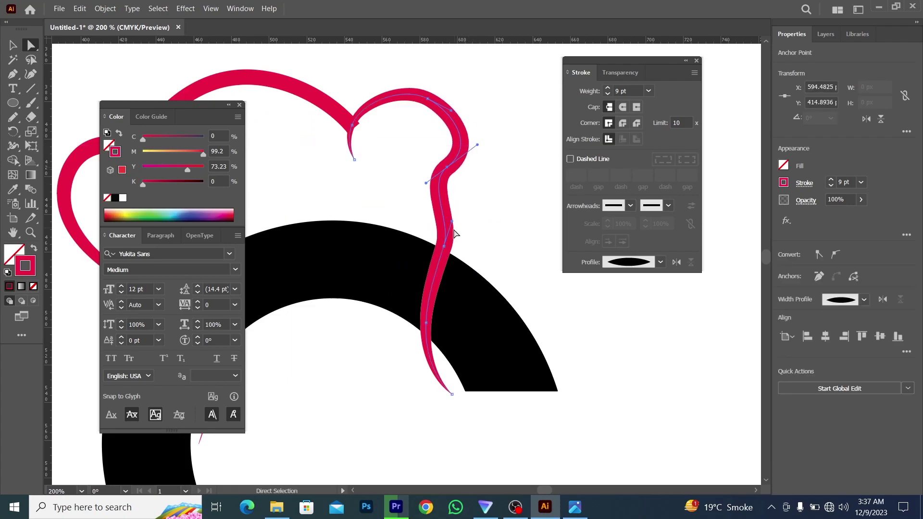
{"action": "left_click_drag", "start_coordinate": [443, 249], "coordinate": [418, 230]}
{"action": "scroll", "coordinate": [421, 234], "scroll_direction": "down", "scroll_amount": 3}
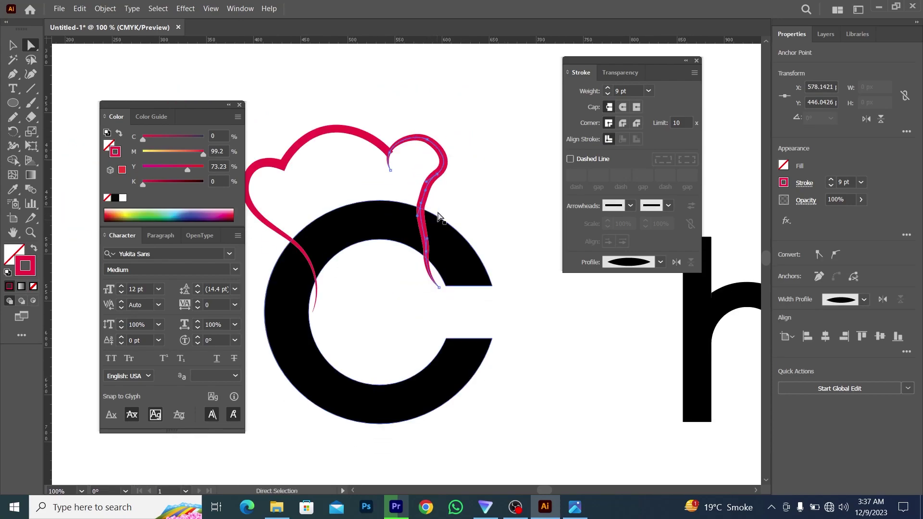
Raise the top anchor of the right puff slightly to round its upper curve.
{"action": "scroll", "coordinate": [438, 216], "scroll_direction": "up", "scroll_amount": 3}
{"action": "scroll", "coordinate": [464, 175], "scroll_direction": "up", "scroll_amount": 2}
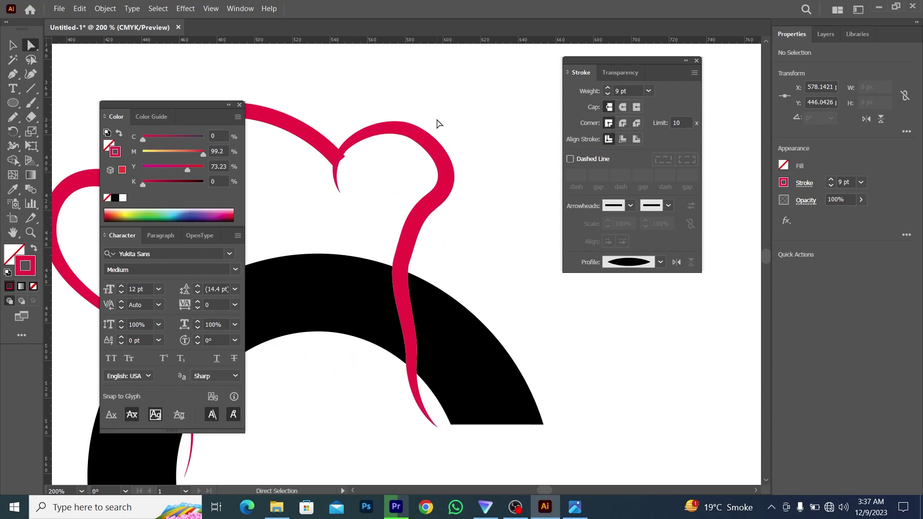
{"action": "left_click", "coordinate": [412, 133]}
{"action": "left_click_drag", "start_coordinate": [412, 135], "coordinate": [414, 126]}
{"action": "scroll", "coordinate": [414, 126], "scroll_direction": "down", "scroll_amount": 1}
Compare the hat with the finished Chef logo in Photos, return to Illustrator, and adjust the right path's curve below the puff.
{"action": "left_click", "coordinate": [575, 507]}
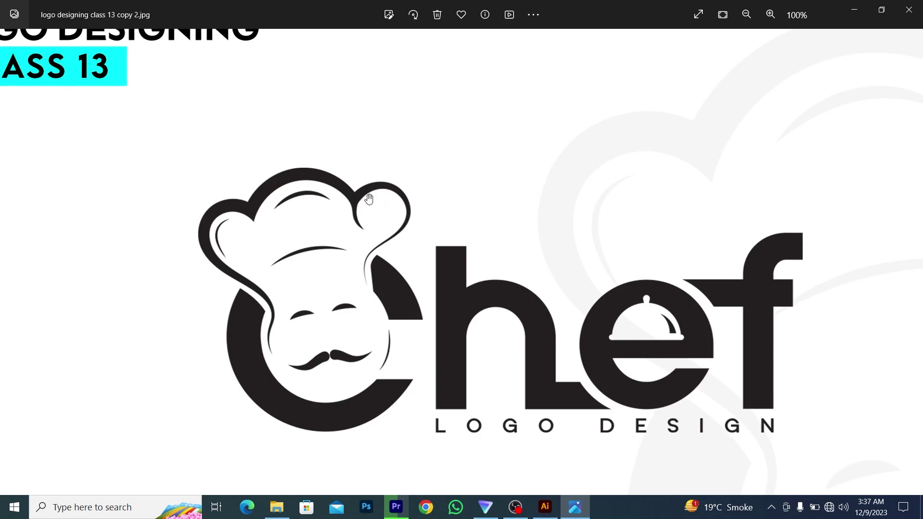
{"action": "left_click", "coordinate": [546, 507]}
{"action": "scroll", "coordinate": [414, 214], "scroll_direction": "up", "scroll_amount": 1}
{"action": "left_click_drag", "start_coordinate": [375, 178], "coordinate": [441, 253]}
{"action": "left_click_drag", "start_coordinate": [405, 191], "coordinate": [389, 205]}
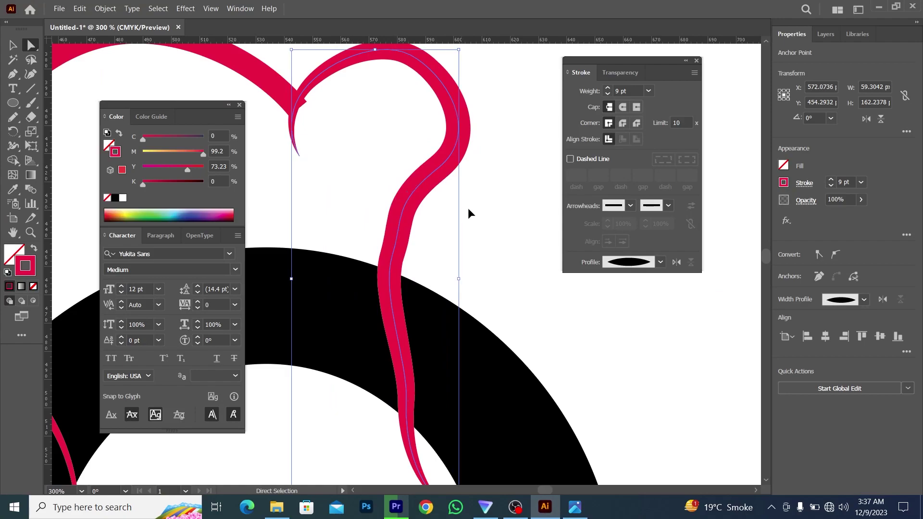
Smooth the right path from the puff's side down through its neck onto the C with the Smooth tool.
{"action": "scroll", "coordinate": [469, 211], "scroll_direction": "down", "scroll_amount": 1}
{"action": "left_click_drag", "start_coordinate": [13, 117], "coordinate": [72, 145]}
{"action": "mouse_move", "coordinate": [448, 187]}
{"action": "left_mouse_down"}
{"action": "mouse_move", "coordinate": [416, 227]}
{"action": "mouse_move", "coordinate": [452, 168]}
{"action": "mouse_move", "coordinate": [412, 251]}
{"action": "mouse_move", "coordinate": [467, 151]}
{"action": "mouse_move", "coordinate": [464, 130]}
{"action": "mouse_move", "coordinate": [453, 126]}
{"action": "mouse_move", "coordinate": [433, 202]}
{"action": "left_mouse_up"}
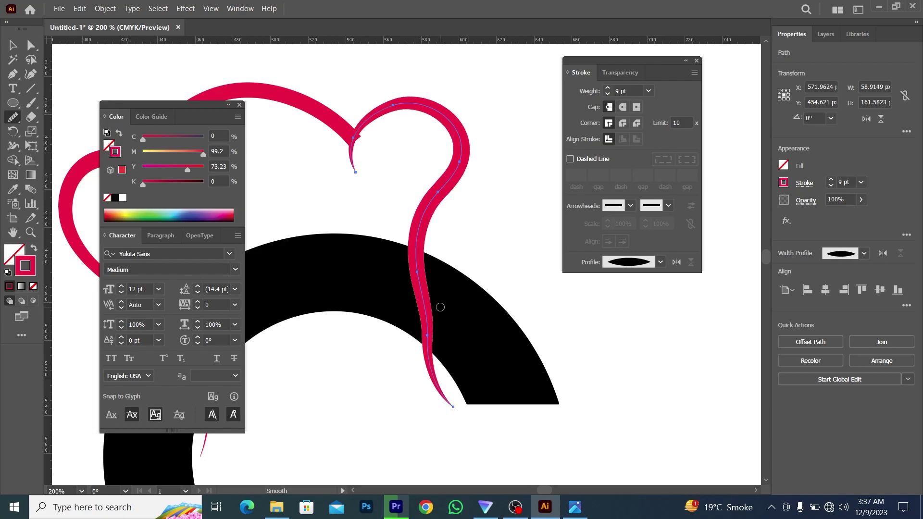
{"action": "key", "text": "ctrl+minus"}
{"action": "left_click_drag", "start_coordinate": [407, 196], "coordinate": [402, 212]}
{"action": "mouse_move", "coordinate": [432, 166]}
{"action": "left_mouse_down"}
{"action": "mouse_move", "coordinate": [450, 129]}
{"action": "mouse_move", "coordinate": [418, 181]}
{"action": "mouse_move", "coordinate": [406, 257]}
{"action": "left_mouse_up"}
{"action": "mouse_move", "coordinate": [398, 212]}
{"action": "left_mouse_down"}
{"action": "mouse_move", "coordinate": [412, 313]}
{"action": "mouse_move", "coordinate": [409, 252]}
{"action": "left_mouse_up"}
{"action": "left_click", "coordinate": [17, 48]}
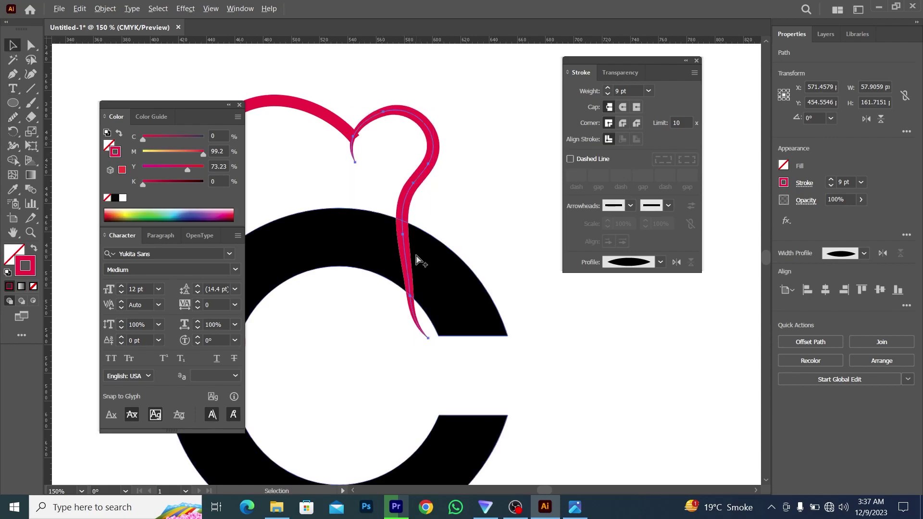
Shift the right path's anchor inside the C's ring outward and realign the lower anchor's handle so the tail flows evenly.
{"action": "key", "text": "ctrl+plus"}
{"action": "key", "text": "a"}
{"action": "left_click_drag", "start_coordinate": [398, 236], "coordinate": [390, 240]}
{"action": "key", "text": "ctrl+plus"}
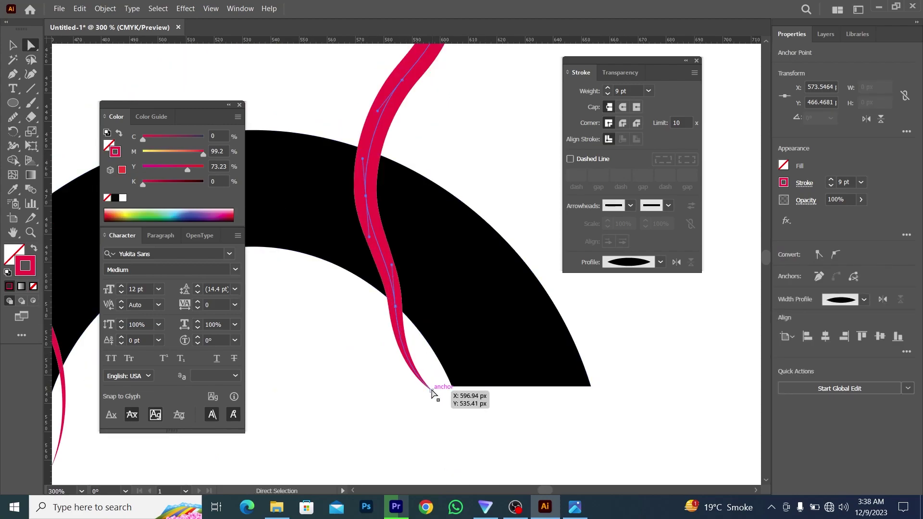
{"action": "left_click", "coordinate": [396, 306]}
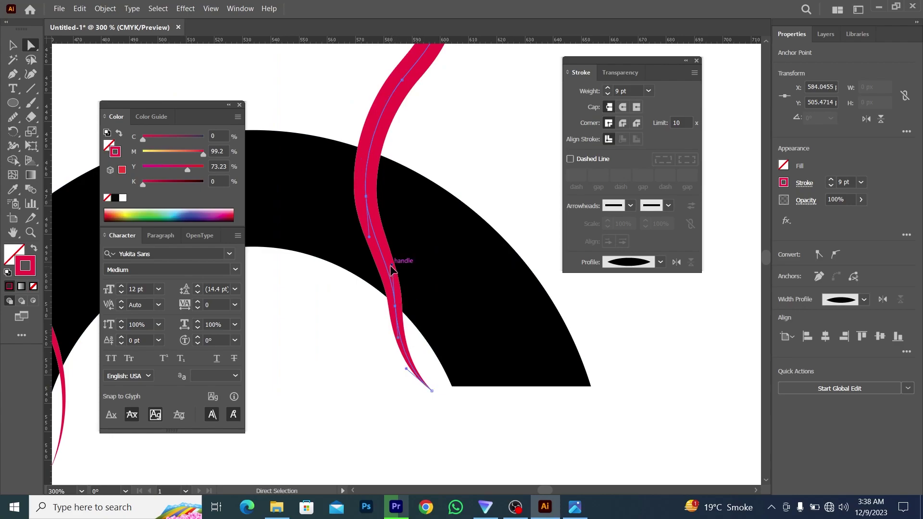
{"action": "key", "text": "ctrl"}
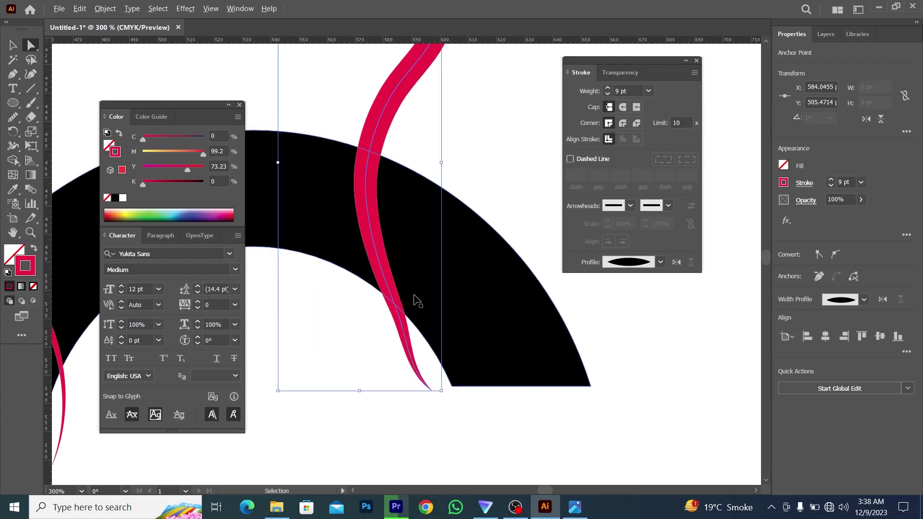
{"action": "key", "text": "ctrl+minus"}
{"action": "key", "text": "ctrl+minus"}
{"action": "key", "text": "ctrl+minus"}
{"action": "key", "text": "ctrl+plus"}
{"action": "key", "text": "ctrl+plus"}
Smooth the lower part of the right path through the C's ring to its tail with the Smooth tool.
{"action": "left_click", "coordinate": [439, 229]}
{"action": "left_click", "coordinate": [403, 203]}
{"action": "left_click", "coordinate": [13, 118]}
{"action": "mouse_move", "coordinate": [369, 249]}
{"action": "left_mouse_down"}
{"action": "mouse_move", "coordinate": [420, 178]}
{"action": "mouse_move", "coordinate": [418, 300]}
{"action": "left_mouse_up"}
{"action": "key", "text": "ctrl+minus"}
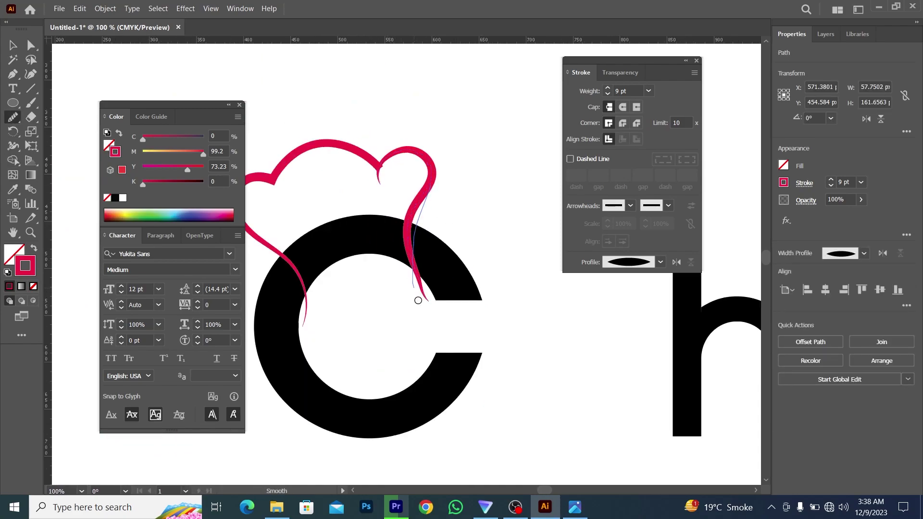
{"action": "key", "text": "ctrl+plus"}
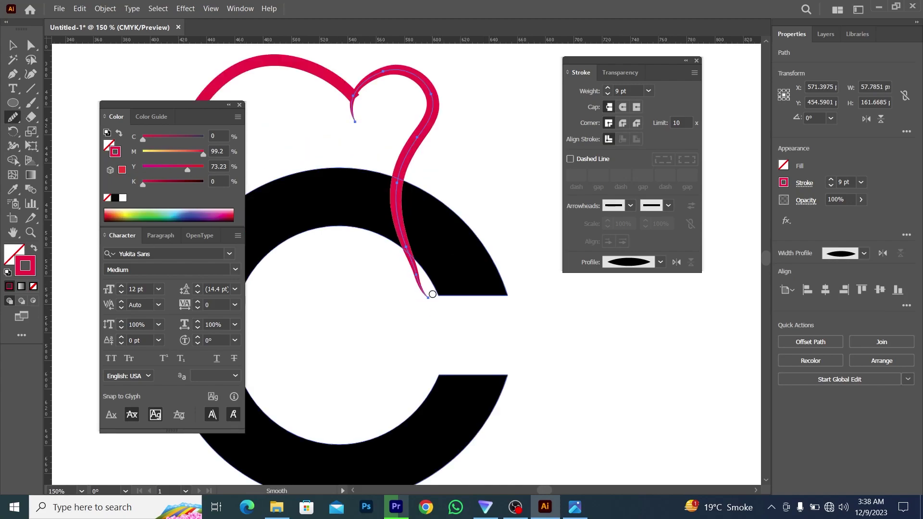
{"action": "scroll", "coordinate": [433, 294], "scroll_direction": "up", "scroll_amount": 1}
Refine the right path's tail anchors with Direct Selection so the end follows the C's inner edge, and deselect it.
{"action": "left_click", "coordinate": [36, 46]}
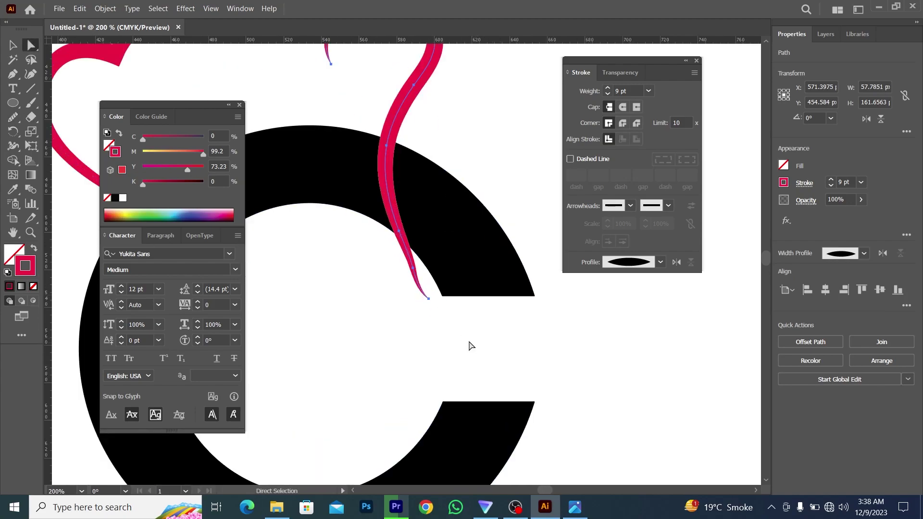
{"action": "left_click_drag", "start_coordinate": [327, 61], "coordinate": [431, 299]}
{"action": "scroll", "coordinate": [428, 298], "scroll_direction": "up", "scroll_amount": 2}
{"action": "left_click", "coordinate": [420, 307]}
{"action": "left_click", "coordinate": [423, 298]}
{"action": "left_click_drag", "start_coordinate": [419, 277], "coordinate": [423, 274]}
{"action": "left_click_drag", "start_coordinate": [398, 240], "coordinate": [411, 244]}
{"action": "scroll", "coordinate": [472, 299], "scroll_direction": "down", "scroll_amount": 5}
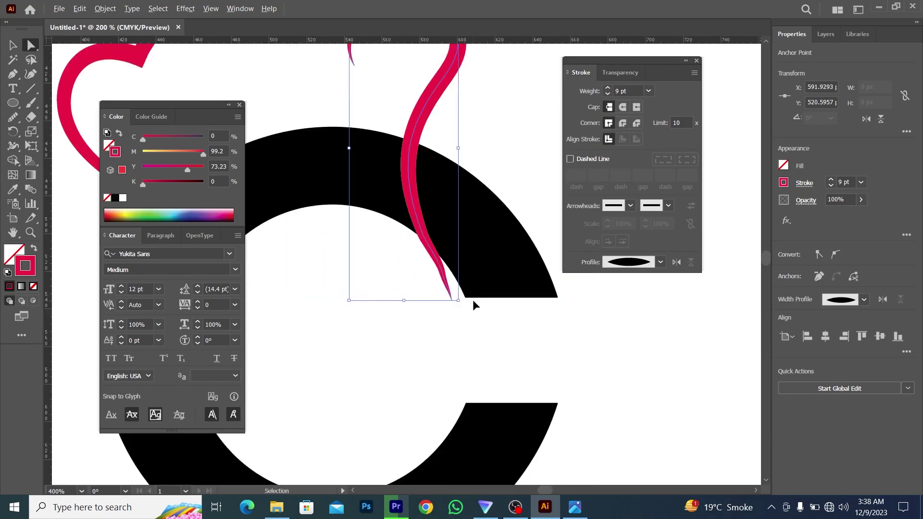
{"action": "left_click", "coordinate": [500, 326]}
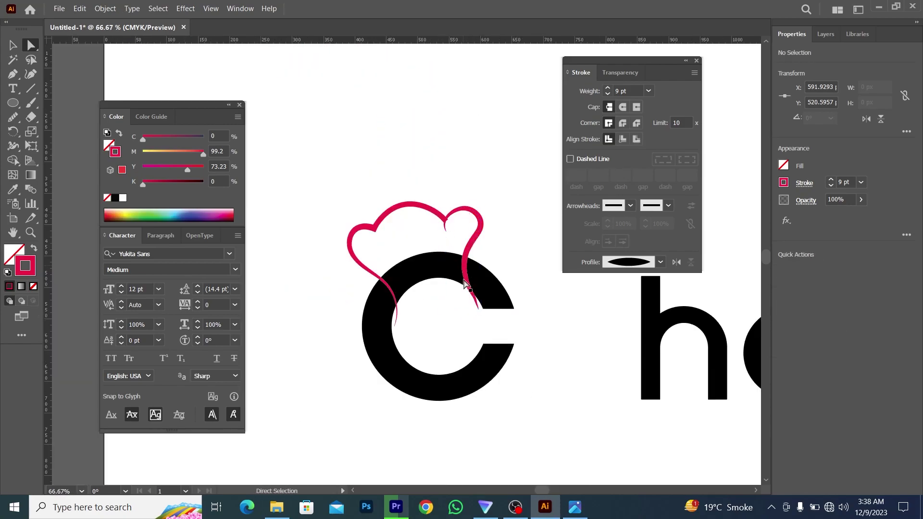
Try painting a short curved stroke across the C's opening below the right tail with the Paintbrush.
{"action": "left_click", "coordinate": [30, 103]}
{"action": "scroll", "coordinate": [508, 289], "scroll_direction": "down", "scroll_amount": 2}
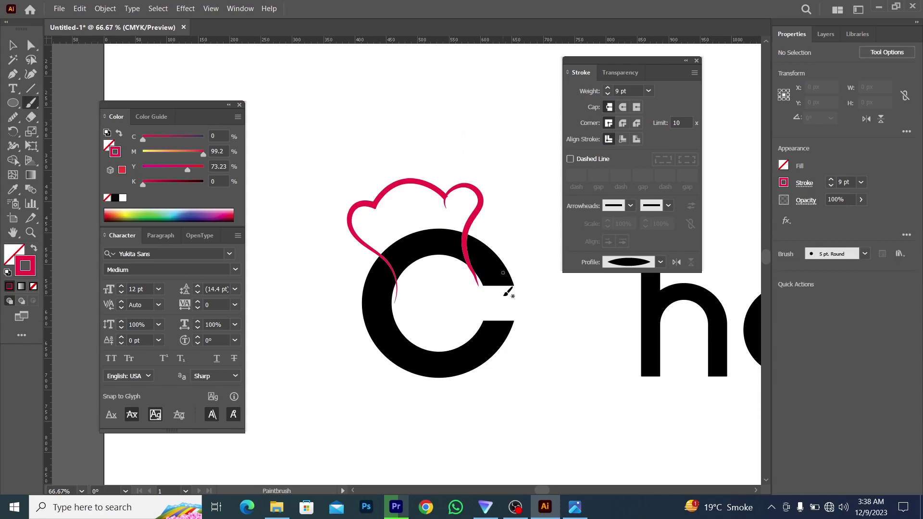
{"action": "left_click_drag", "start_coordinate": [486, 281], "coordinate": [478, 302]}
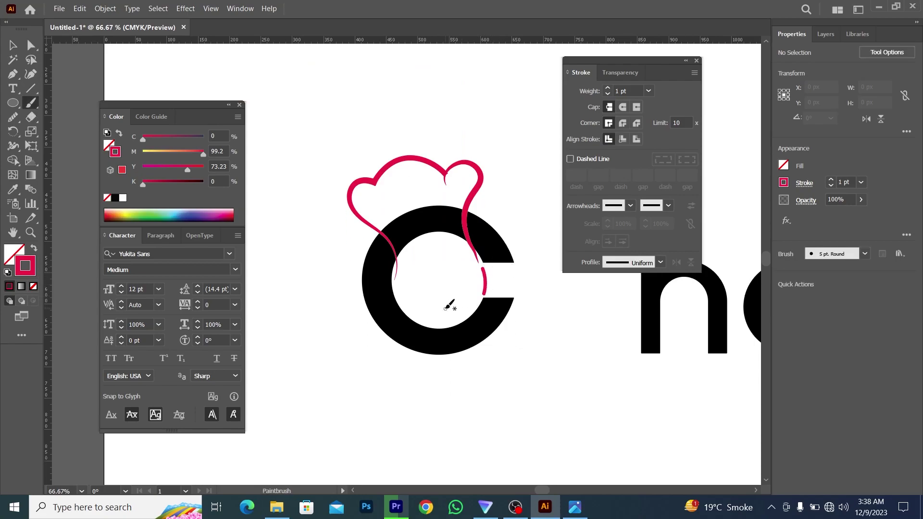
{"action": "key", "text": "ctrl+z"}
{"action": "scroll", "coordinate": [478, 290], "scroll_direction": "up", "scroll_amount": 2}
Select the hat's right path and narrow its stroke inside the C's ring with the Width tool.
{"action": "key", "text": "v"}
{"action": "scroll", "coordinate": [491, 284], "scroll_direction": "down", "scroll_amount": 1}
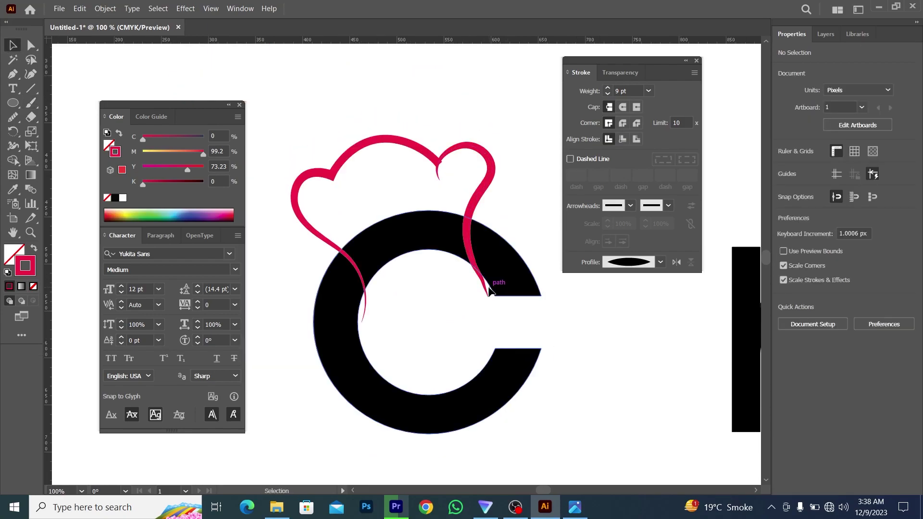
{"action": "left_click", "coordinate": [464, 241]}
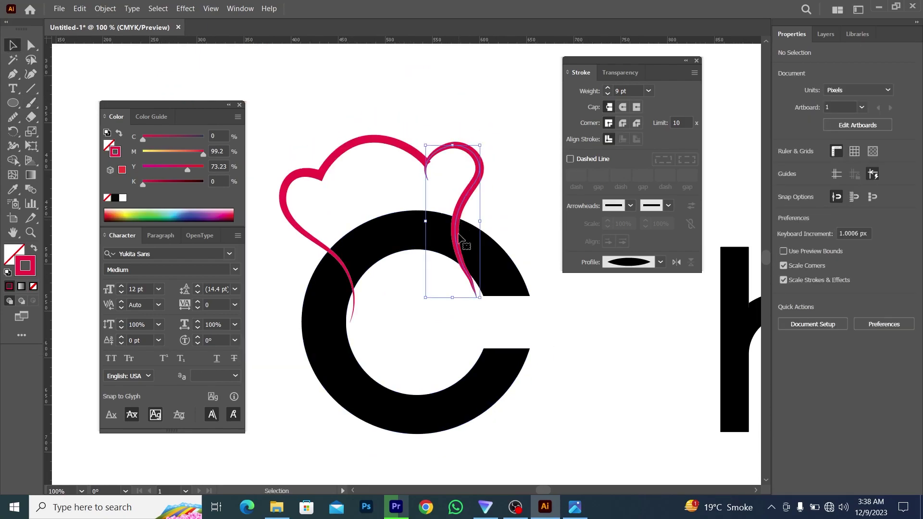
{"action": "scroll", "coordinate": [461, 255], "scroll_direction": "up", "scroll_amount": 1}
{"action": "left_click_drag", "start_coordinate": [20, 149], "coordinate": [47, 148]}
{"action": "scroll", "coordinate": [483, 266], "scroll_direction": "up", "scroll_amount": 2}
{"action": "left_click_drag", "start_coordinate": [483, 266], "coordinate": [472, 269]}
{"action": "scroll", "coordinate": [478, 316], "scroll_direction": "down", "scroll_amount": 2}
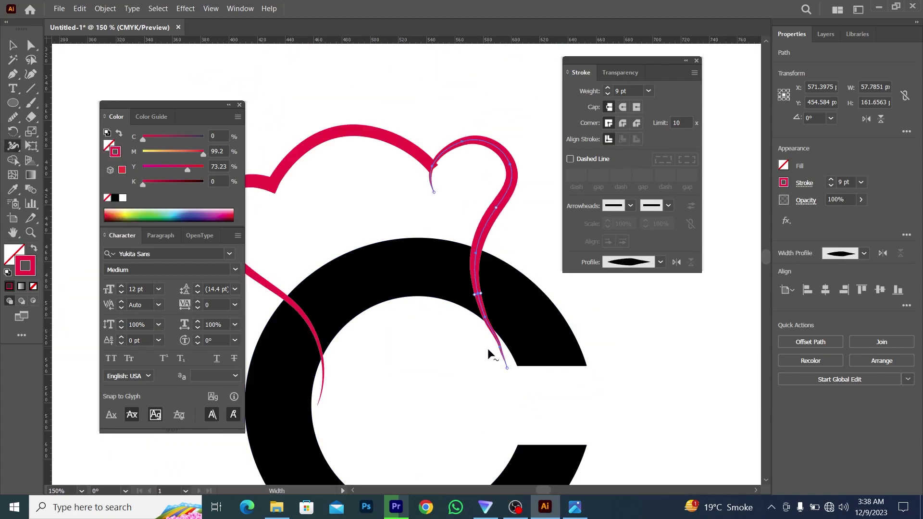
Narrow the right path's width point inside the C's ring further to about 2 px.
{"action": "scroll", "coordinate": [488, 348], "scroll_direction": "up", "scroll_amount": 1}
{"action": "left_click_drag", "start_coordinate": [461, 232], "coordinate": [466, 230]}
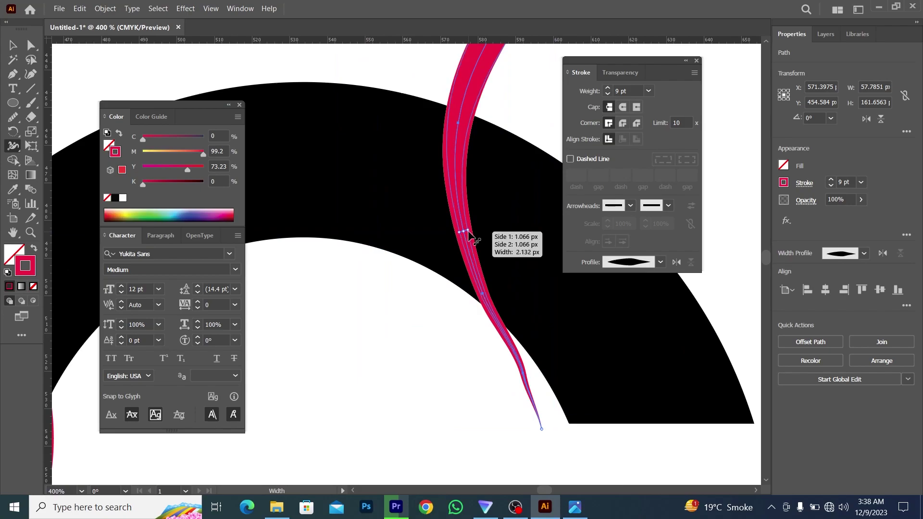
{"action": "scroll", "coordinate": [471, 274], "scroll_direction": "down", "scroll_amount": 2}
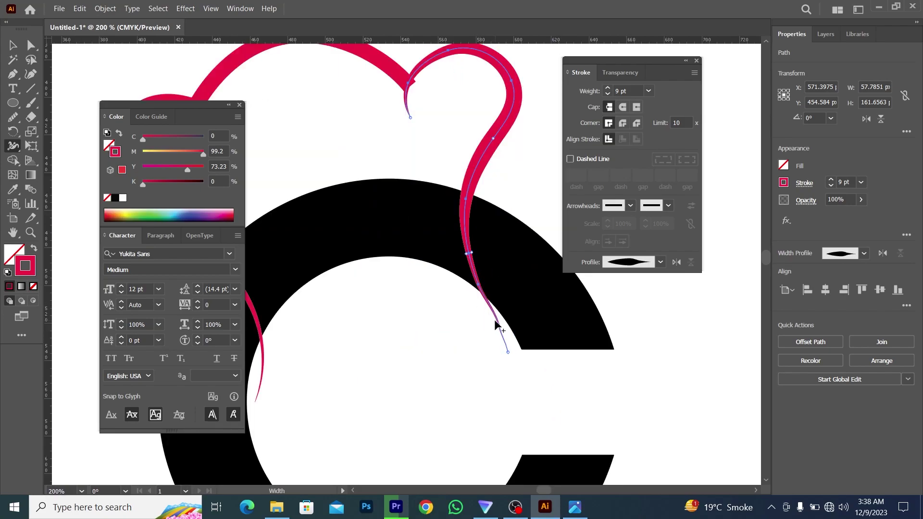
{"action": "scroll", "coordinate": [495, 316], "scroll_direction": "up", "scroll_amount": 2}
{"action": "scroll", "coordinate": [456, 316], "scroll_direction": "down", "scroll_amount": 2}
Delete the end anchor of the right path's tail and straighten the remaining end with its handle.
{"action": "left_click", "coordinate": [30, 45]}
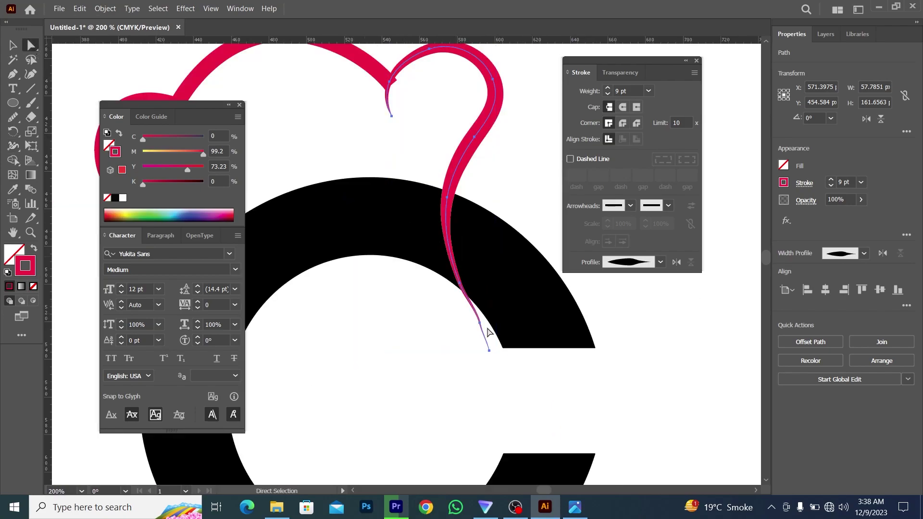
{"action": "scroll", "coordinate": [484, 342], "scroll_direction": "up", "scroll_amount": 2}
{"action": "left_click", "coordinate": [493, 291]}
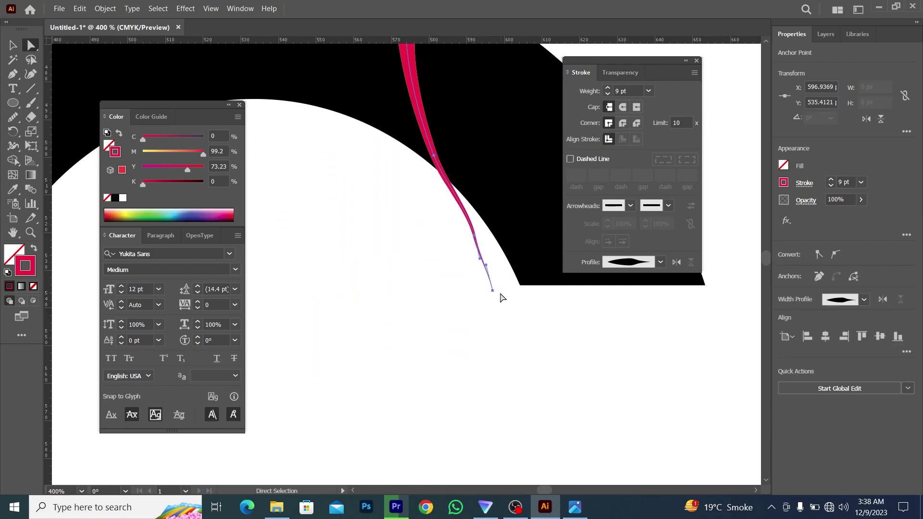
{"action": "key", "text": "Delete"}
{"action": "left_click", "coordinate": [475, 236]}
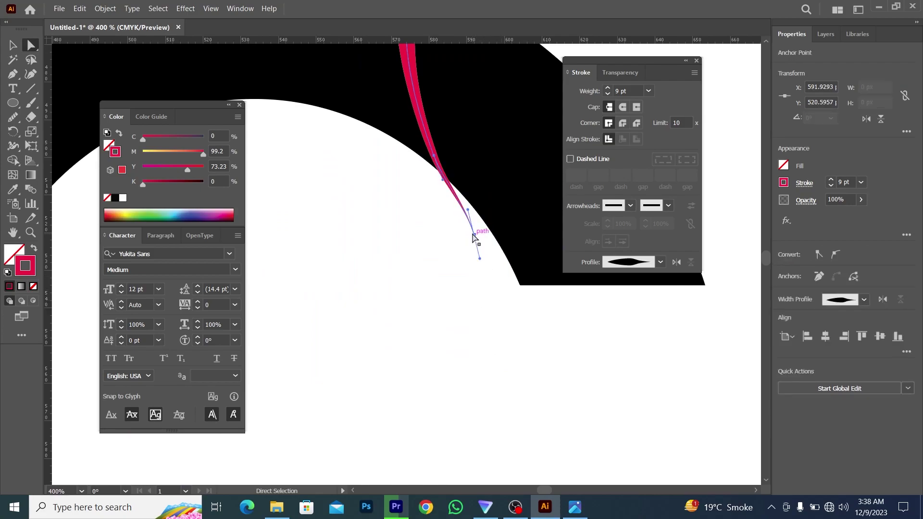
{"action": "left_click", "coordinate": [483, 247]}
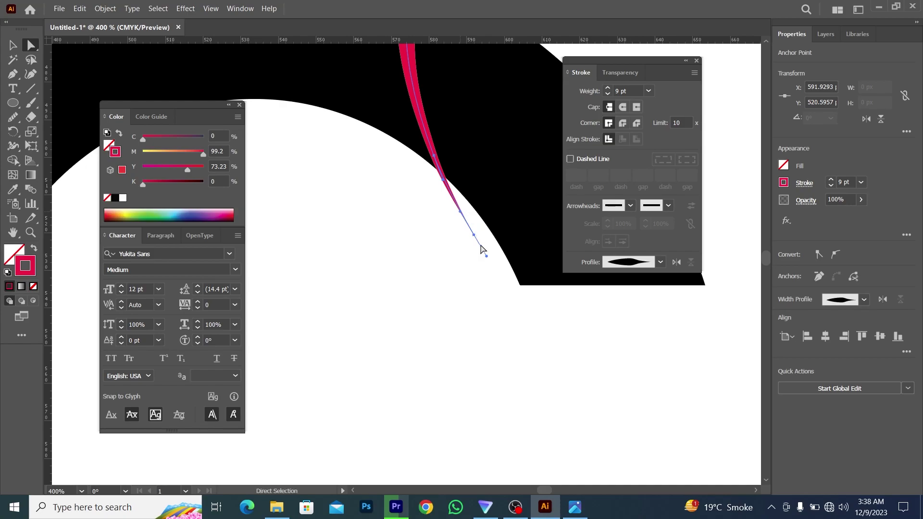
{"action": "scroll", "coordinate": [472, 290], "scroll_direction": "down", "scroll_amount": 2}
{"action": "scroll", "coordinate": [484, 201], "scroll_direction": "up", "scroll_amount": 1}
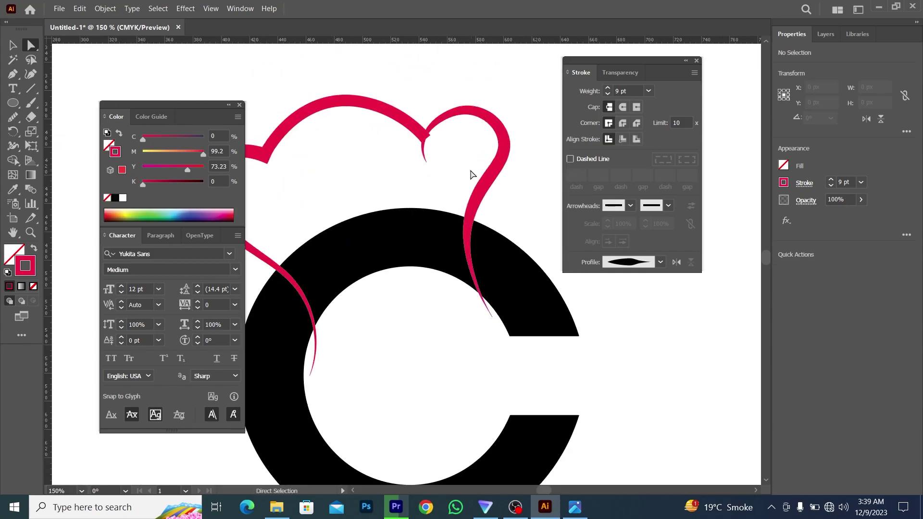
{"action": "scroll", "coordinate": [471, 174], "scroll_direction": "down", "scroll_amount": 2}
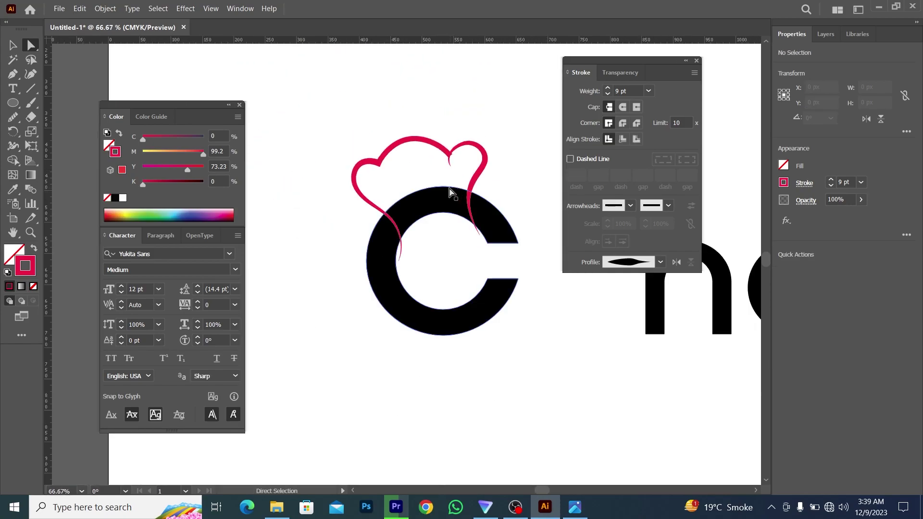
Push the side anchors of the hat's left puff slightly outward with Direct Selection to make the puff fuller.
{"action": "scroll", "coordinate": [354, 190], "scroll_direction": "up", "scroll_amount": 2}
{"action": "left_click", "coordinate": [362, 192]}
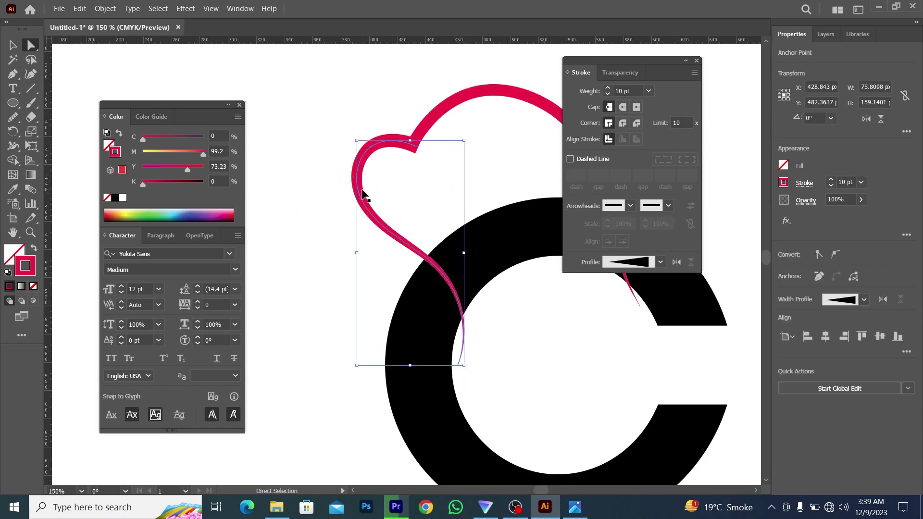
{"action": "scroll", "coordinate": [360, 178], "scroll_direction": "up", "scroll_amount": 1}
{"action": "left_click_drag", "start_coordinate": [349, 172], "coordinate": [344, 174]}
{"action": "key", "text": "ctrl+z"}
{"action": "left_click_drag", "start_coordinate": [321, 123], "coordinate": [372, 228]}
{"action": "left_click_drag", "start_coordinate": [358, 197], "coordinate": [352, 199]}
{"action": "scroll", "coordinate": [365, 199], "scroll_direction": "down", "scroll_amount": 1}
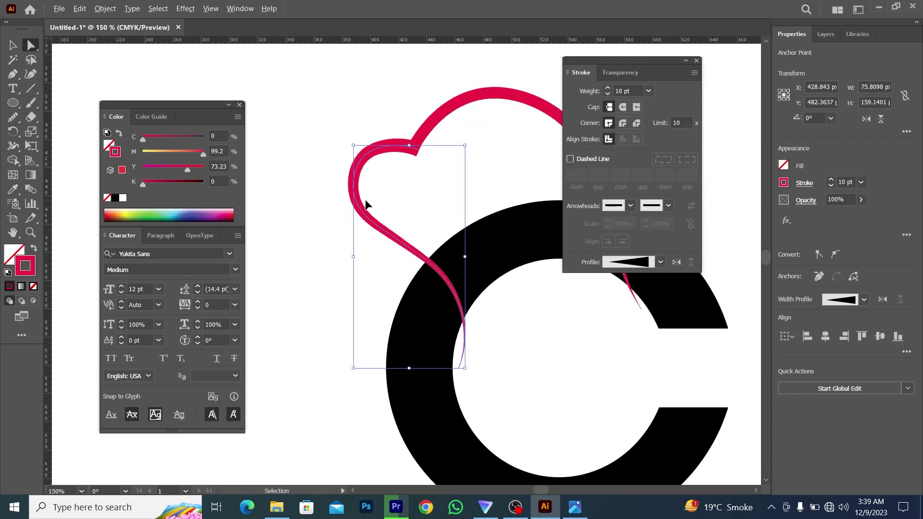
Smooth the left puff's outer curve down toward the C with the Smooth tool.
{"action": "scroll", "coordinate": [350, 186], "scroll_direction": "up", "scroll_amount": 1}
{"action": "left_click", "coordinate": [15, 117]}
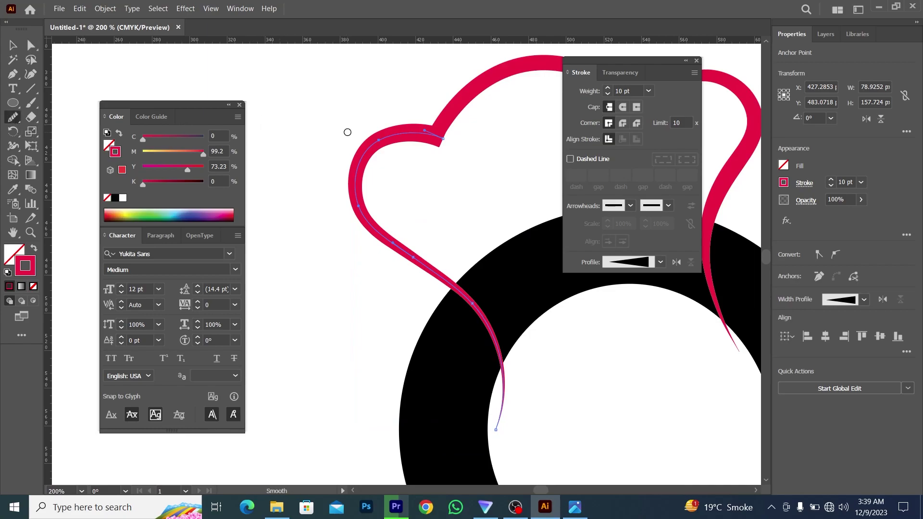
{"action": "mouse_move", "coordinate": [372, 144]}
{"action": "left_mouse_down"}
{"action": "mouse_move", "coordinate": [359, 207]}
{"action": "mouse_move", "coordinate": [380, 137]}
{"action": "mouse_move", "coordinate": [422, 253]}
{"action": "left_mouse_up"}
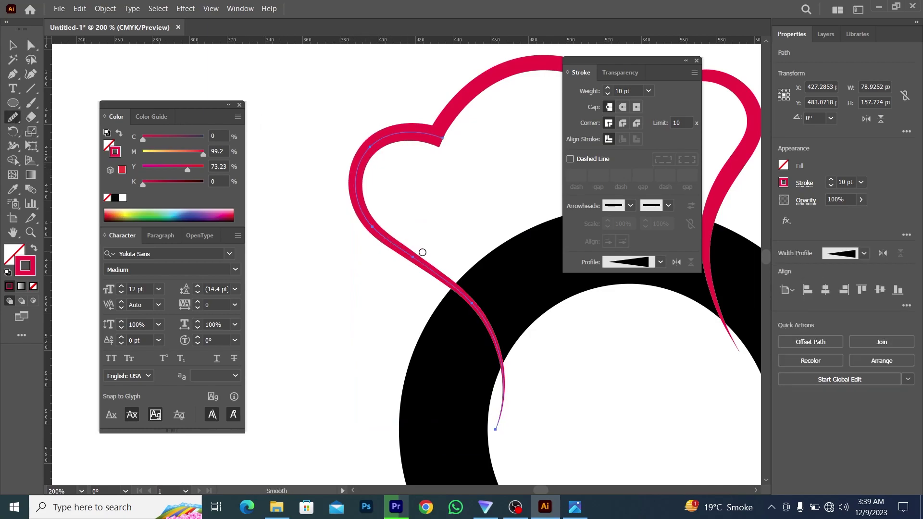
{"action": "scroll", "coordinate": [365, 220], "scroll_direction": "down", "scroll_amount": 2}
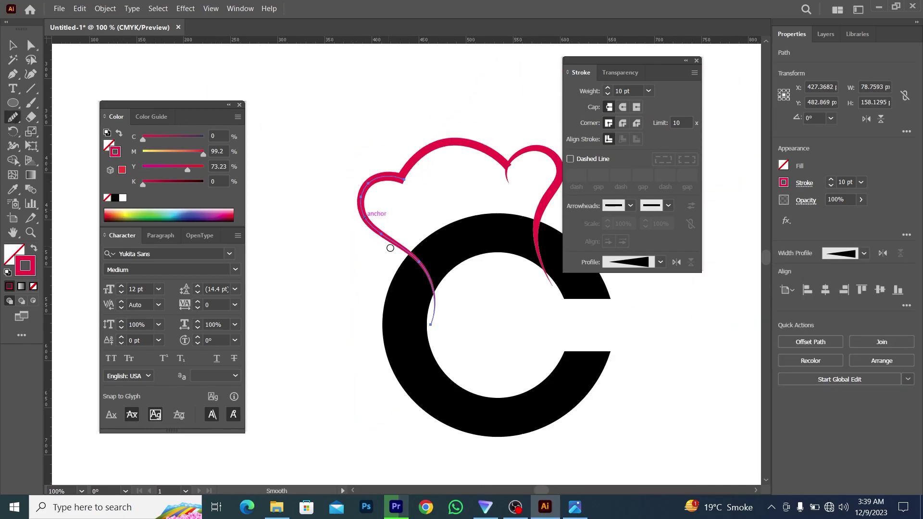
Refine the left puff's outer edge with another Smooth tool stroke from the C up along the bulge.
{"action": "left_click_drag", "start_coordinate": [400, 246], "coordinate": [359, 202]}
{"action": "key", "text": "v"}
{"action": "left_click", "coordinate": [428, 201]}
{"action": "scroll", "coordinate": [429, 200], "scroll_direction": "up", "scroll_amount": 2}
{"action": "scroll", "coordinate": [430, 200], "scroll_direction": "down", "scroll_amount": 2}
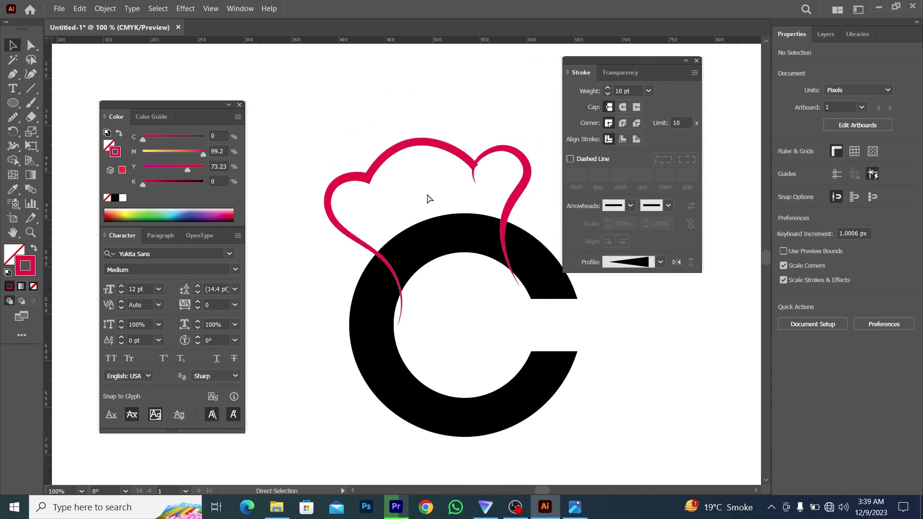
Smooth the outer curve of the hat's right puff with the Smooth tool.
{"action": "scroll", "coordinate": [429, 198], "scroll_direction": "right", "scroll_amount": 2}
{"action": "scroll", "coordinate": [499, 185], "scroll_direction": "up", "scroll_amount": 2}
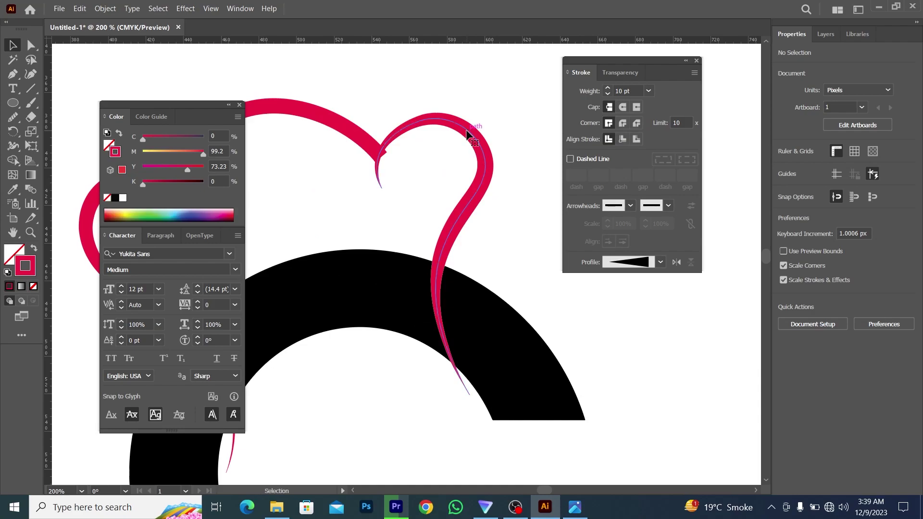
{"action": "left_click", "coordinate": [474, 130]}
{"action": "left_click", "coordinate": [14, 117]}
{"action": "left_click_drag", "start_coordinate": [468, 133], "coordinate": [493, 183]}
{"action": "scroll", "coordinate": [494, 185], "scroll_direction": "down", "scroll_amount": 1}
{"action": "left_click", "coordinate": [14, 44]}
{"action": "left_click", "coordinate": [377, 91]}
{"action": "scroll", "coordinate": [476, 182], "scroll_direction": "down", "scroll_amount": 1}
{"action": "scroll", "coordinate": [505, 205], "scroll_direction": "down", "scroll_amount": 1}
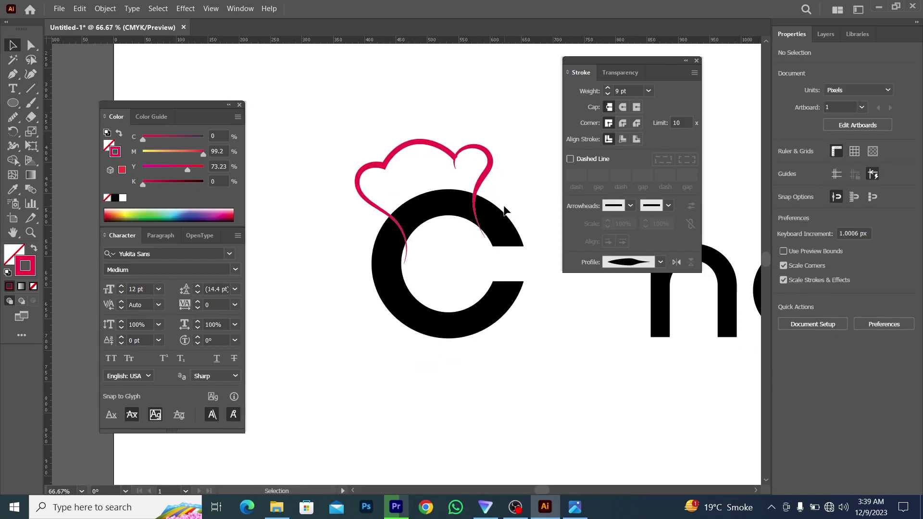
Draw a curved accent line about 47 px wide and 9 px high just inside the middle puff with the Pen tool.
{"action": "scroll", "coordinate": [505, 210], "scroll_direction": "right", "scroll_amount": 2}
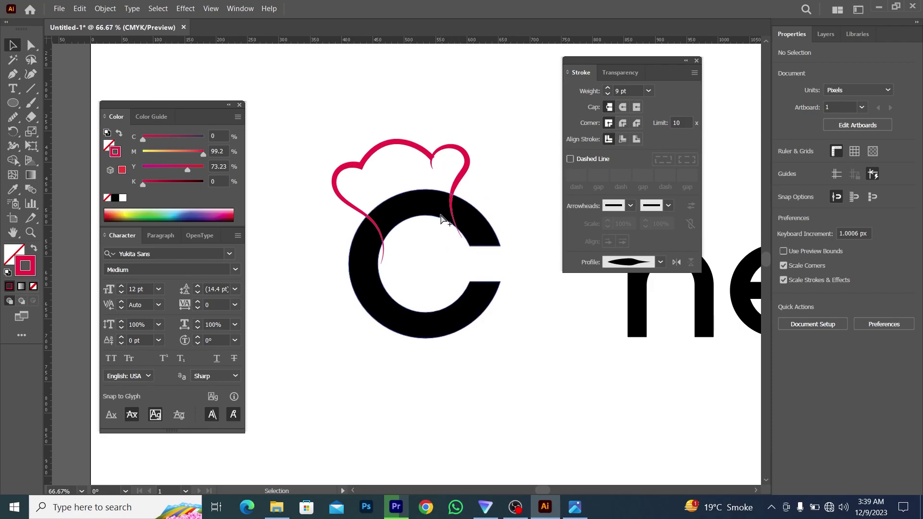
{"action": "scroll", "coordinate": [442, 217], "scroll_direction": "up", "scroll_amount": 1}
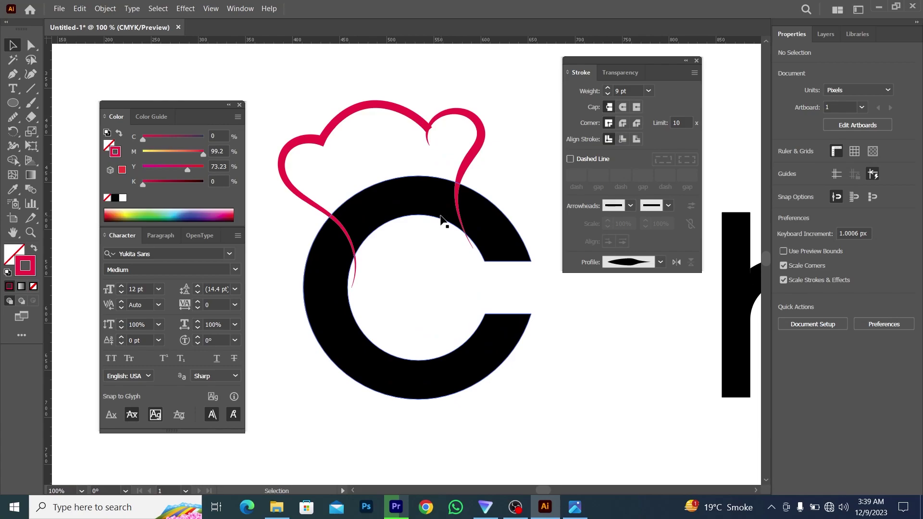
{"action": "left_click", "coordinate": [17, 78]}
{"action": "scroll", "coordinate": [336, 125], "scroll_direction": "up", "scroll_amount": 2}
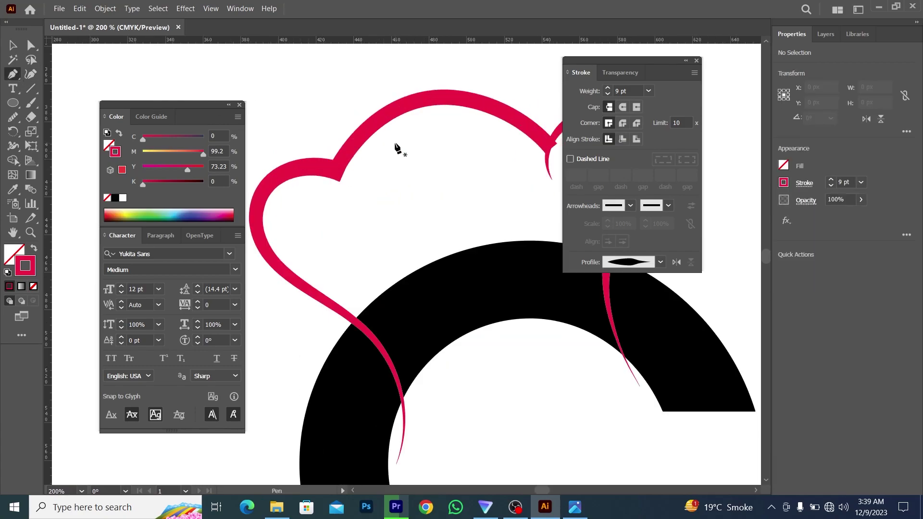
{"action": "left_click", "coordinate": [395, 144]}
{"action": "scroll", "coordinate": [395, 145], "scroll_direction": "right", "scroll_amount": 1}
{"action": "left_click_drag", "start_coordinate": [450, 133], "coordinate": [500, 154]}
{"action": "left_click", "coordinate": [449, 134]}
{"action": "left_click", "coordinate": [13, 46]}
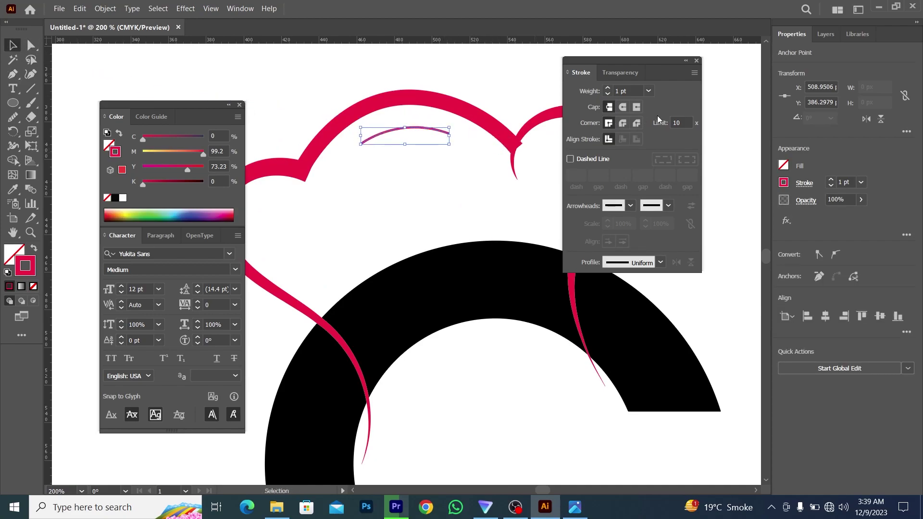
Give the middle puff's accent line a 3 pt stroke and the lens-shaped width profile tapering at both ends.
{"action": "left_click", "coordinate": [635, 90]}
{"action": "type", "text": "3"}
{"action": "key", "text": "Return"}
{"action": "left_click", "coordinate": [439, 151]}
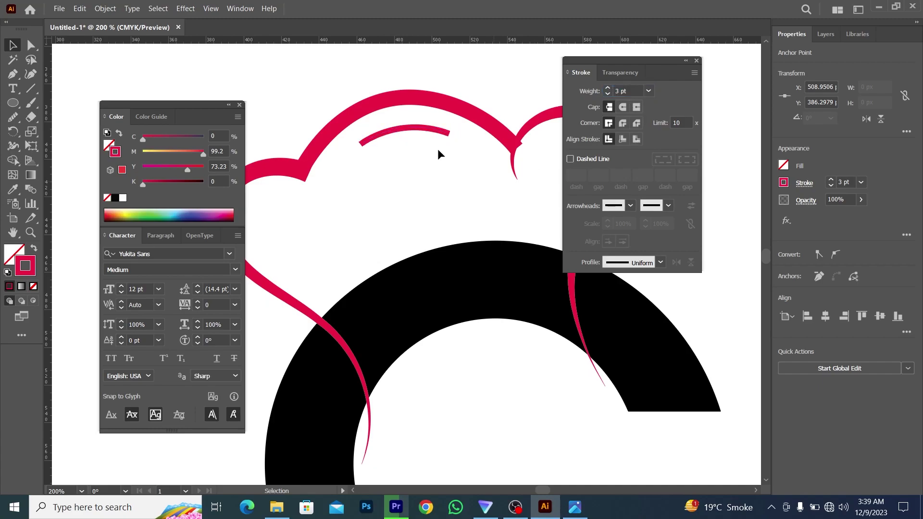
{"action": "left_click", "coordinate": [408, 128]}
{"action": "left_click", "coordinate": [661, 263]}
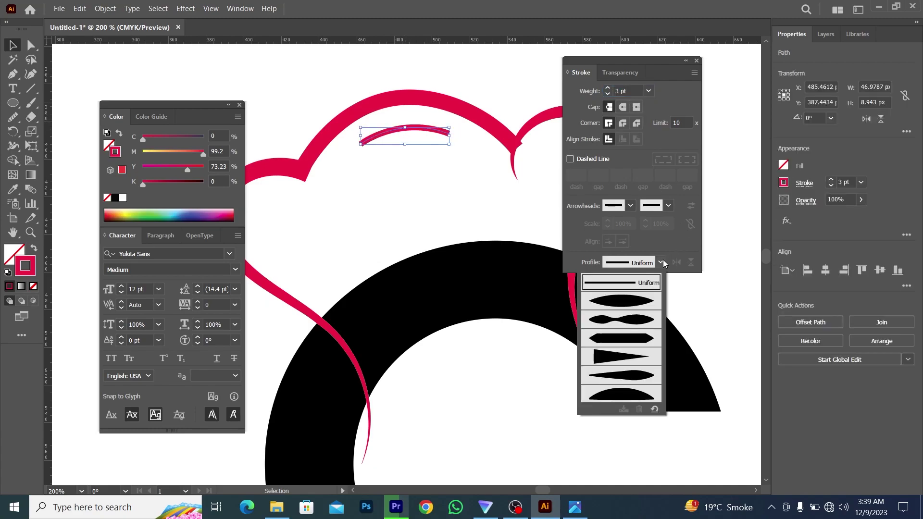
{"action": "left_click", "coordinate": [622, 301]}
{"action": "left_click", "coordinate": [453, 192]}
{"action": "scroll", "coordinate": [453, 192], "scroll_direction": "down", "scroll_amount": 2}
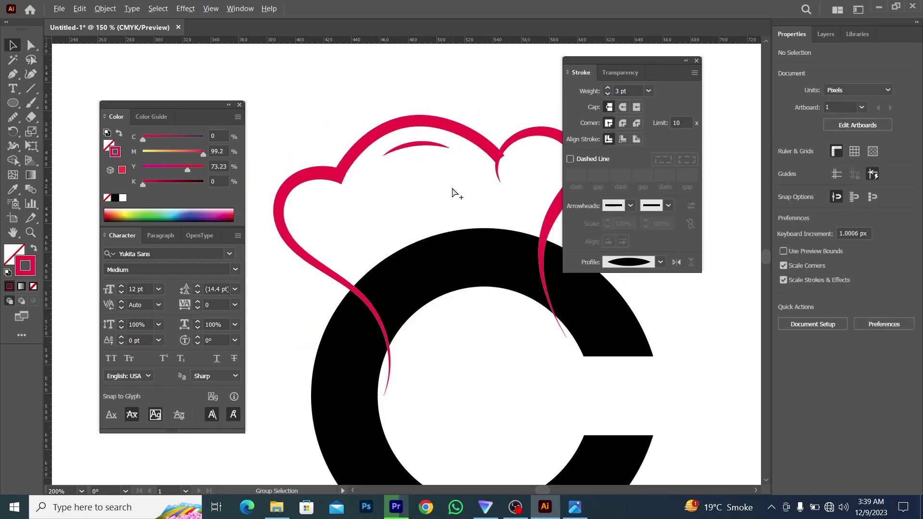
Narrow the middle of the middle puff's accent line to about 2 pt with the Width tool.
{"action": "scroll", "coordinate": [431, 173], "scroll_direction": "up", "scroll_amount": 2}
{"action": "left_click", "coordinate": [442, 163]}
{"action": "key", "text": "shift+w"}
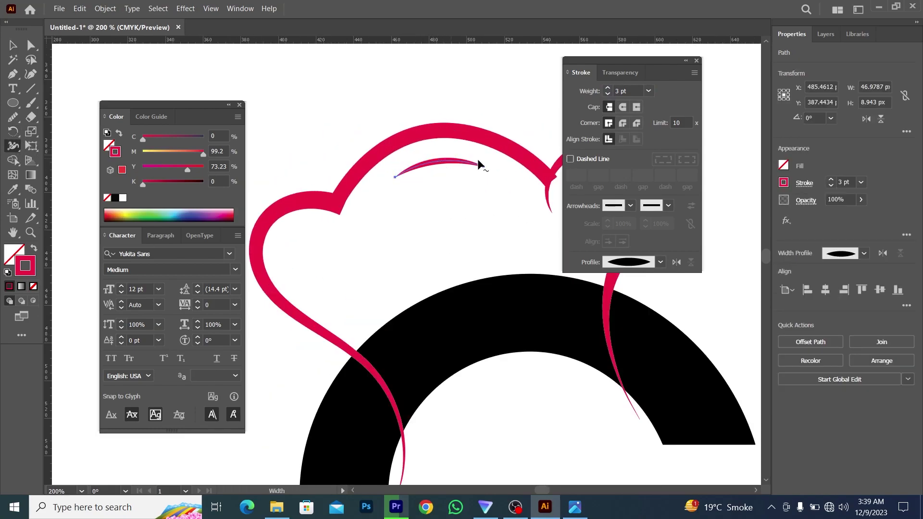
{"action": "scroll", "coordinate": [424, 161], "scroll_direction": "up", "scroll_amount": 6}
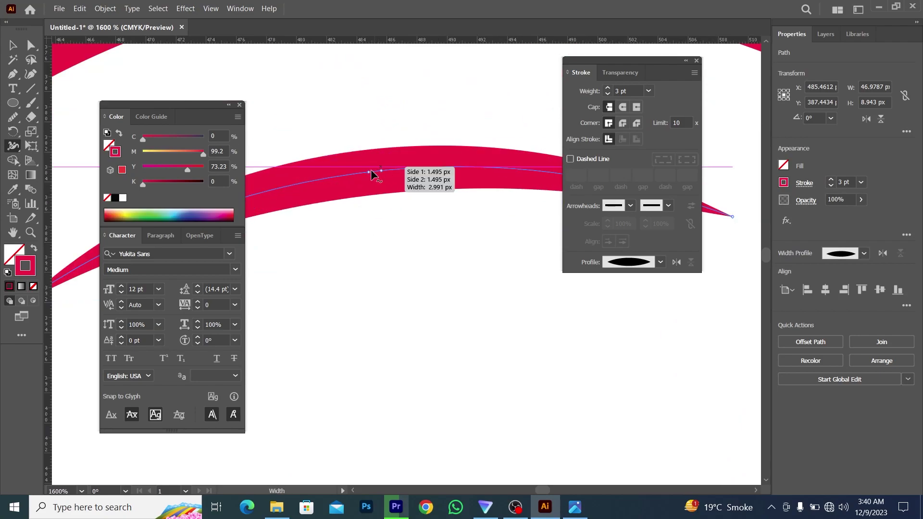
{"action": "left_click_drag", "start_coordinate": [367, 157], "coordinate": [367, 157]}
{"action": "scroll", "coordinate": [451, 197], "scroll_direction": "down", "scroll_amount": 5}
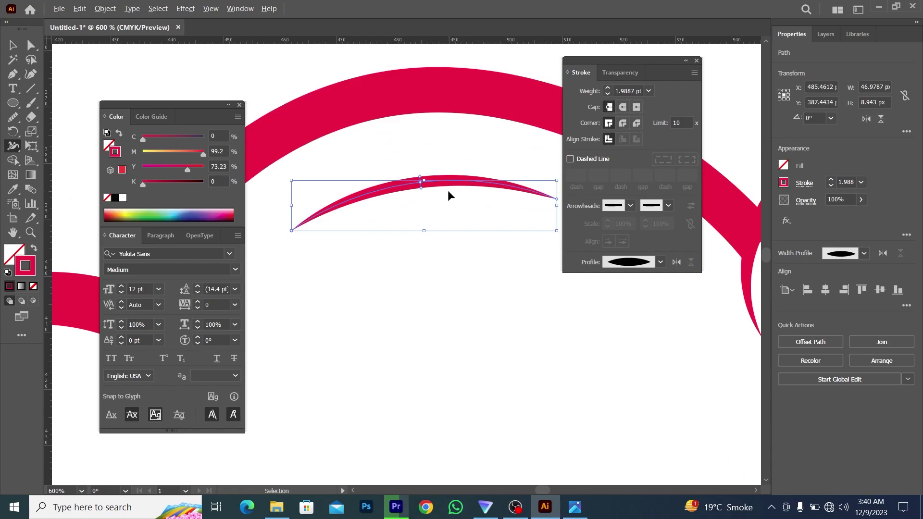
{"action": "key", "text": "v"}
{"action": "scroll", "coordinate": [446, 199], "scroll_direction": "down", "scroll_amount": 3}
{"action": "left_click", "coordinate": [447, 200]}
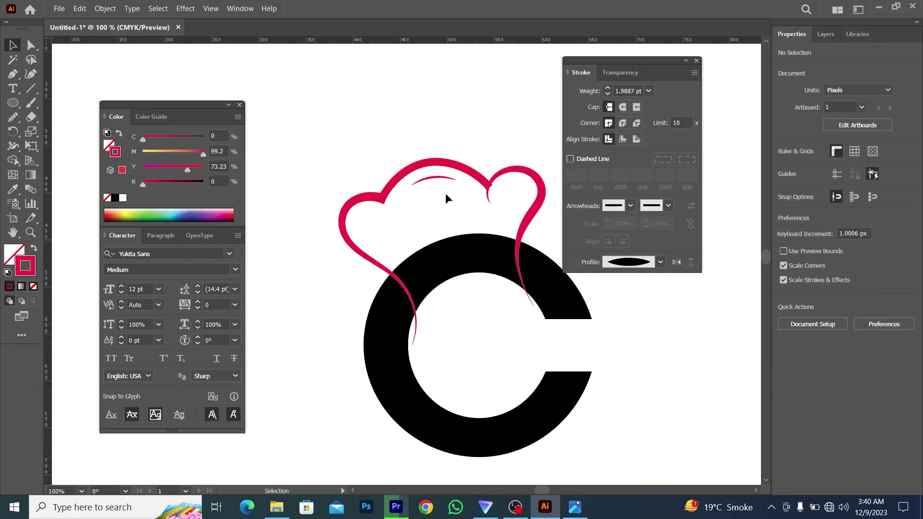
Raise the middle accent line's curve slightly by adjusting its right end anchor's handle with Direct Selection.
{"action": "scroll", "coordinate": [428, 192], "scroll_direction": "up", "scroll_amount": 5}
{"action": "left_click", "coordinate": [432, 158]}
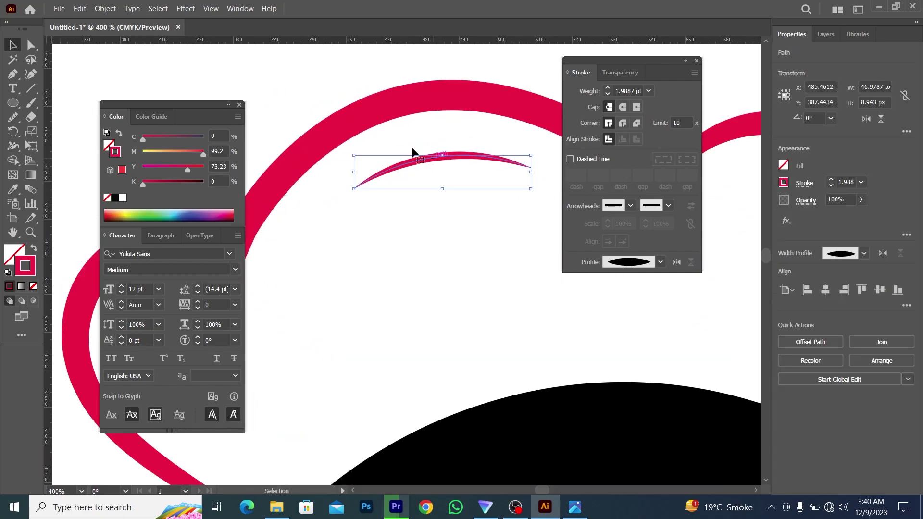
{"action": "left_click", "coordinate": [30, 46]}
{"action": "left_click", "coordinate": [443, 156]}
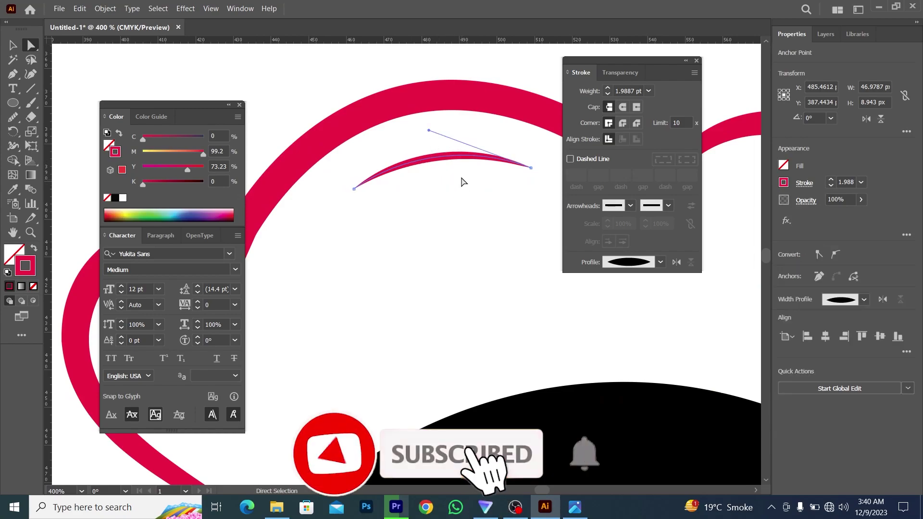
{"action": "left_click_drag", "start_coordinate": [429, 129], "coordinate": [431, 124]}
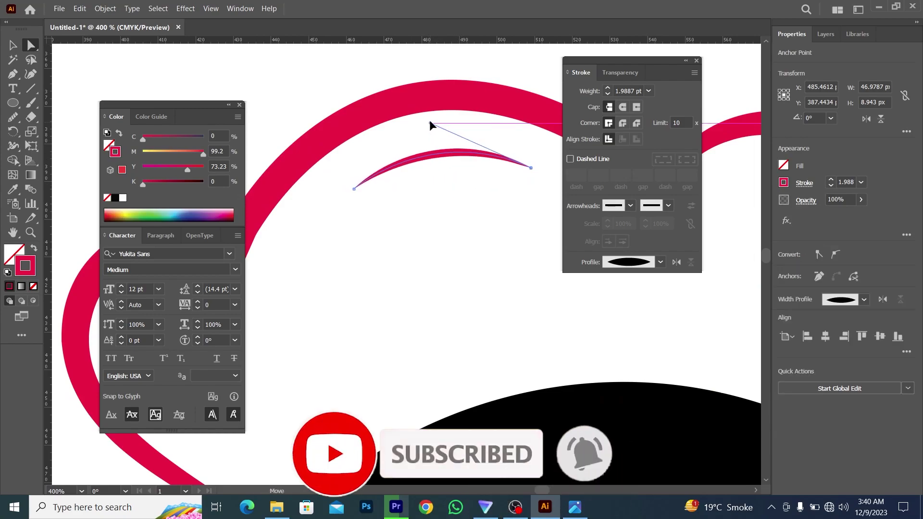
{"action": "scroll", "coordinate": [455, 202], "scroll_direction": "down", "scroll_amount": 4}
{"action": "left_click", "coordinate": [455, 202], "text": "ctrl"}
{"action": "scroll", "coordinate": [455, 202], "scroll_direction": "up", "scroll_amount": 1}
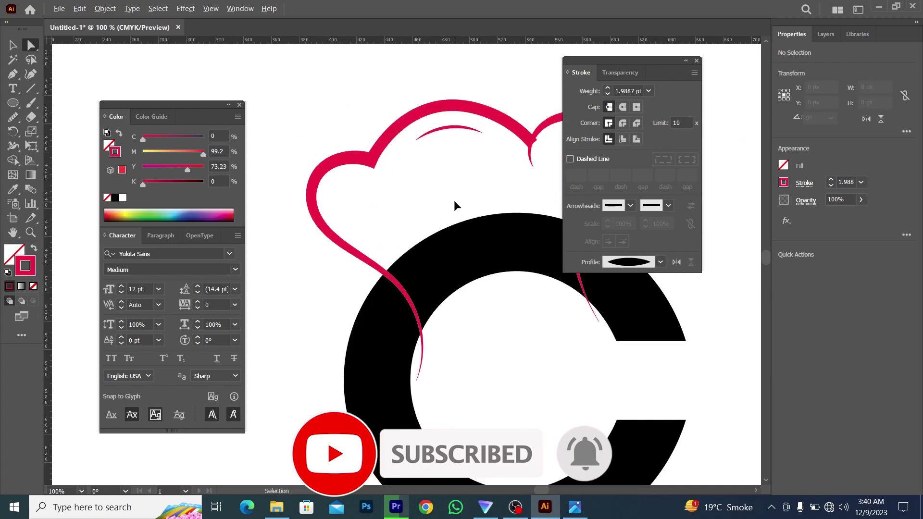
Draw a short curved accent line along the inner left edge of the left puff with the Pen tool.
{"action": "left_click", "coordinate": [15, 45]}
{"action": "left_click", "coordinate": [11, 75]}
{"action": "scroll", "coordinate": [392, 206], "scroll_direction": "down", "scroll_amount": 1}
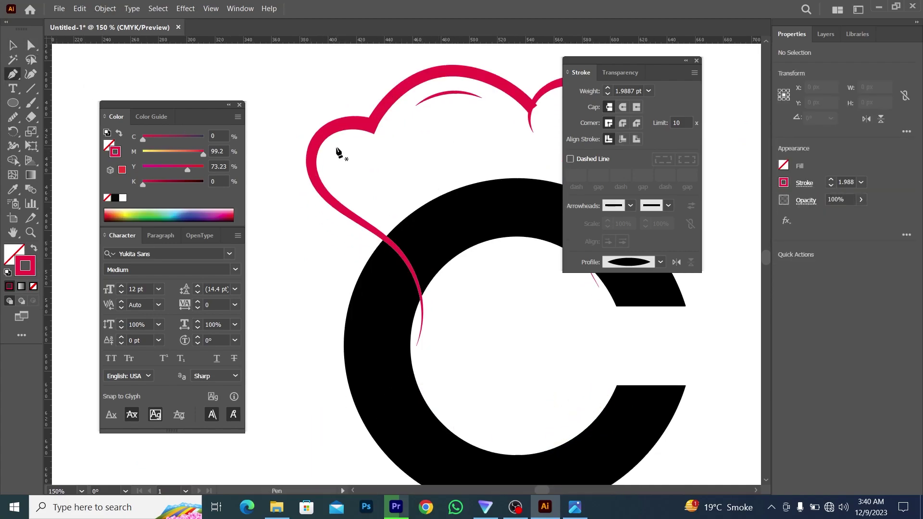
{"action": "scroll", "coordinate": [341, 192], "scroll_direction": "up", "scroll_amount": 1}
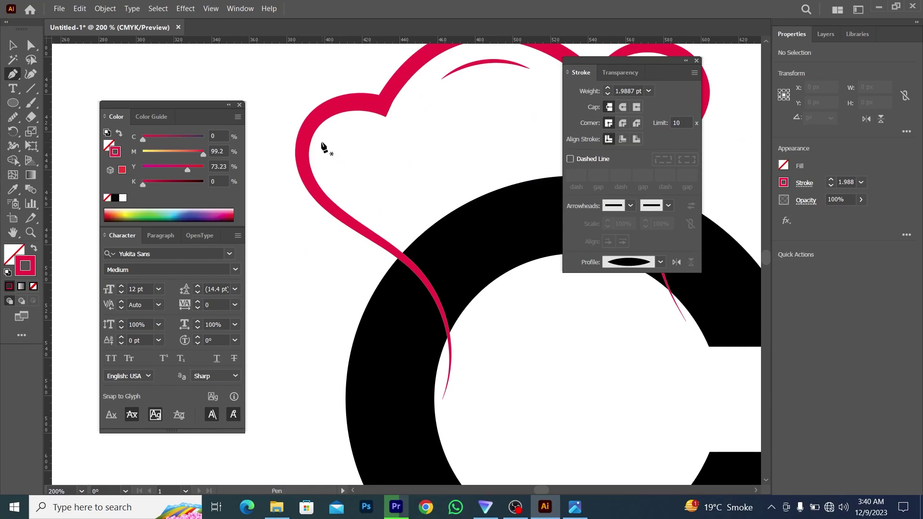
{"action": "left_click", "coordinate": [322, 143]}
{"action": "left_click_drag", "start_coordinate": [328, 180], "coordinate": [343, 199]}
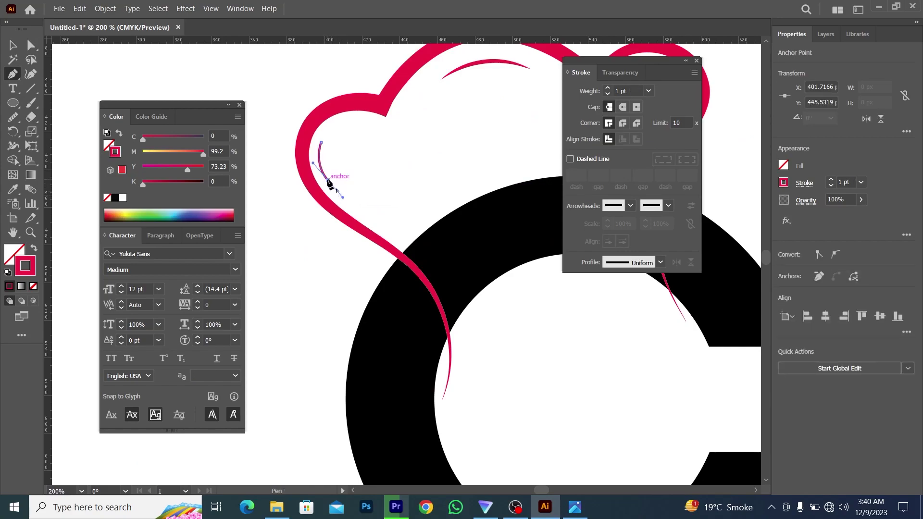
Set the left puff's accent line to a 3 pt stroke with the lens-shaped width profile.
{"action": "key", "text": "v"}
{"action": "left_click", "coordinate": [628, 89]}
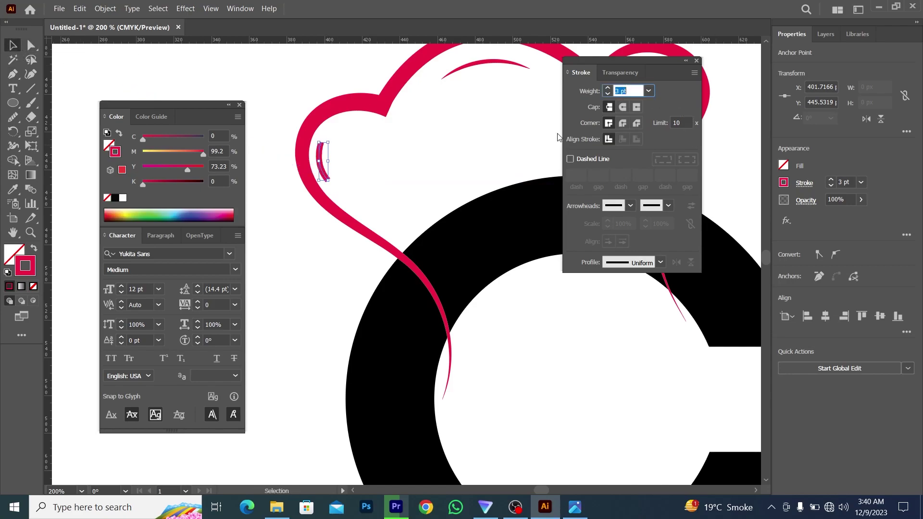
{"action": "left_click", "coordinate": [662, 262]}
{"action": "left_click", "coordinate": [620, 298]}
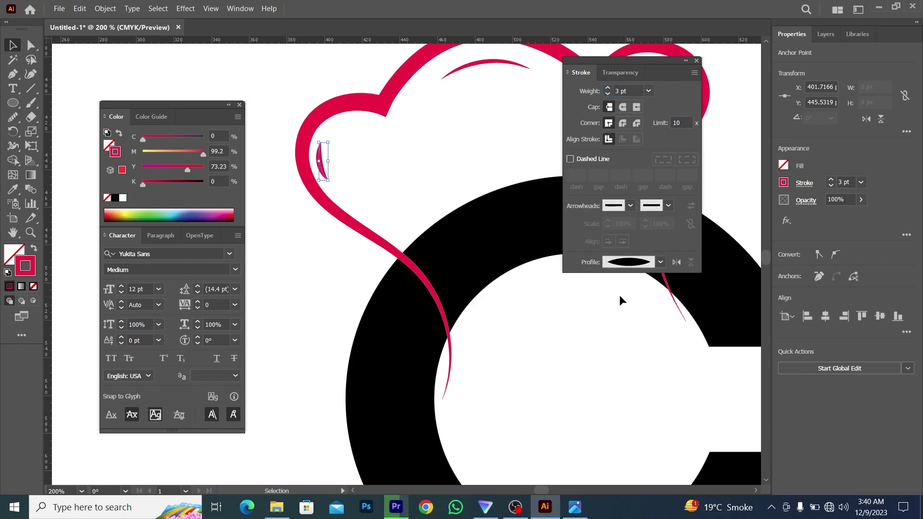
Narrow the left puff's accent line at its middle to about 1.6 pt with the Width tool.
{"action": "key", "text": "ctrl+plus"}
{"action": "key", "text": "ctrl+plus"}
{"action": "left_click", "coordinate": [13, 149]}
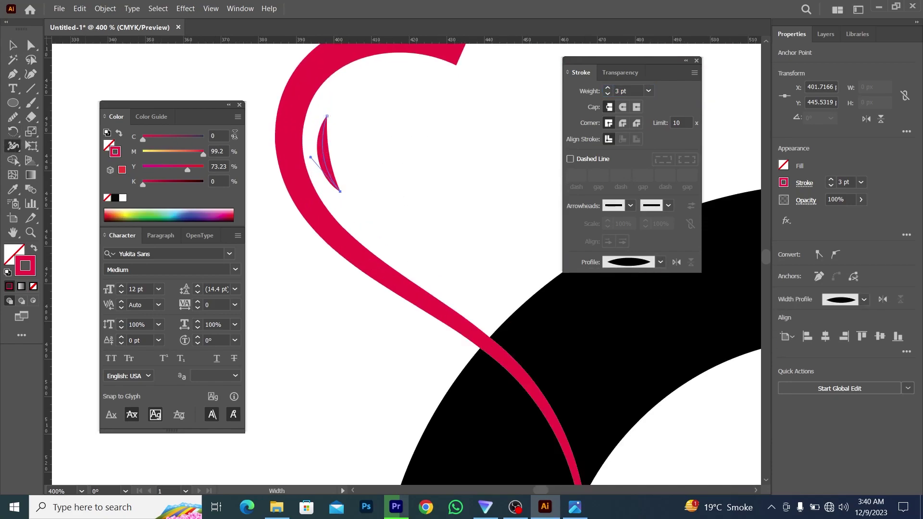
{"action": "key", "text": "ctrl+plus"}
{"action": "key", "text": "ctrl+plus"}
{"action": "key", "text": "ctrl+plus"}
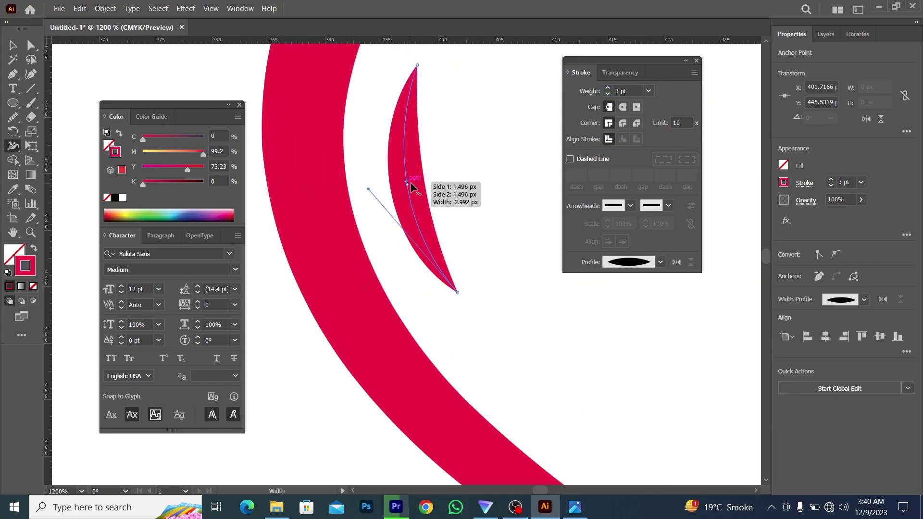
{"action": "mouse_move", "coordinate": [423, 182]}
{"action": "left_mouse_down"}
{"action": "mouse_move", "coordinate": [412, 187]}
{"action": "mouse_move", "coordinate": [418, 196]}
{"action": "left_mouse_up"}
{"action": "key", "text": "ctrl+minus"}
{"action": "key", "text": "ctrl+minus"}
{"action": "key", "text": "ctrl+minus"}
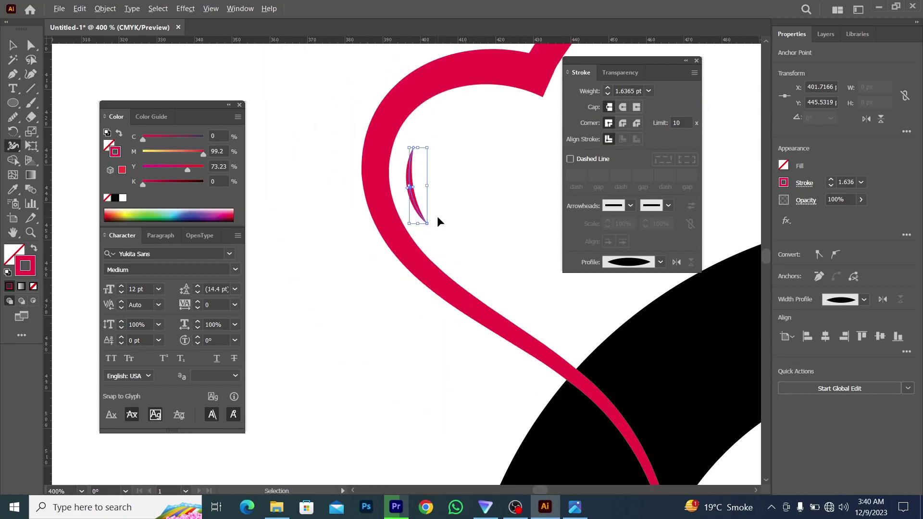
{"action": "key", "text": "ctrl+minus"}
{"action": "key", "text": "ctrl+minus"}
{"action": "key", "text": "v"}
{"action": "left_click", "coordinate": [457, 215]}
{"action": "key", "text": "ctrl+minus"}
{"action": "key", "text": "ctrl+minus"}
{"action": "key", "text": "ctrl+minus"}
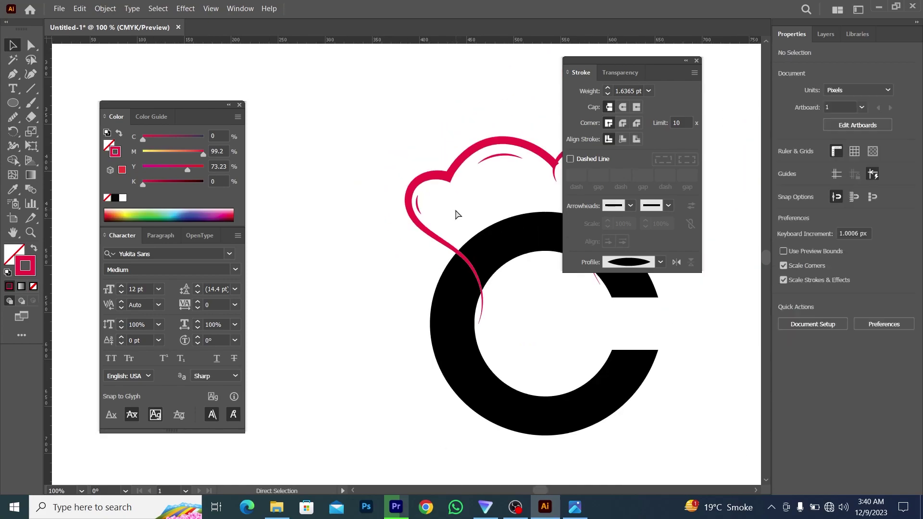
Select all the hat's strokes, without the C, and expand their appearance.
{"action": "key", "text": "ctrl+plus"}
{"action": "key", "text": "ctrl+plus"}
{"action": "key", "text": "ctrl+minus"}
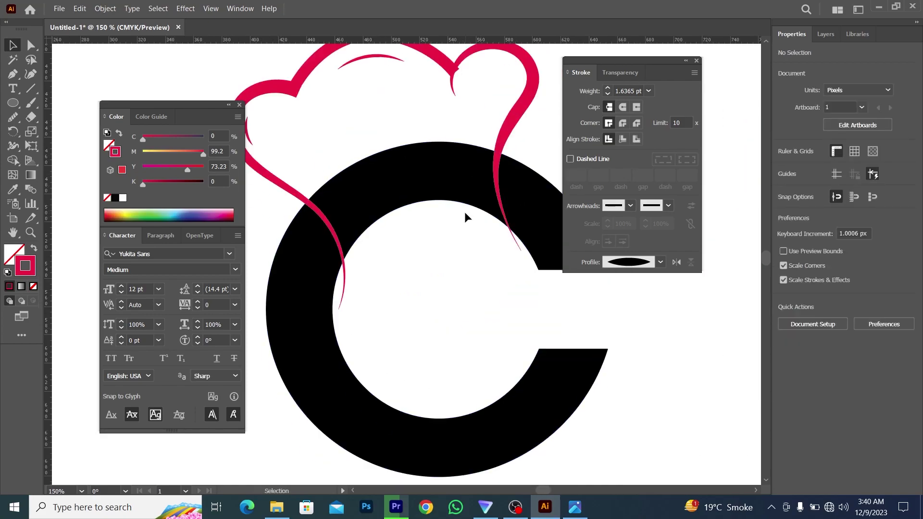
{"action": "key", "text": "ctrl+minus"}
{"action": "key", "text": "ctrl+plus"}
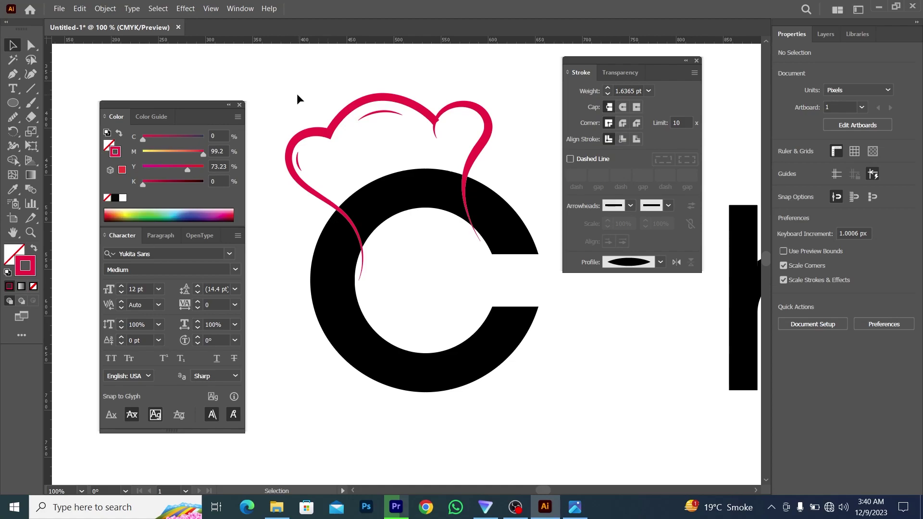
{"action": "left_click_drag", "start_coordinate": [286, 93], "coordinate": [512, 197]}
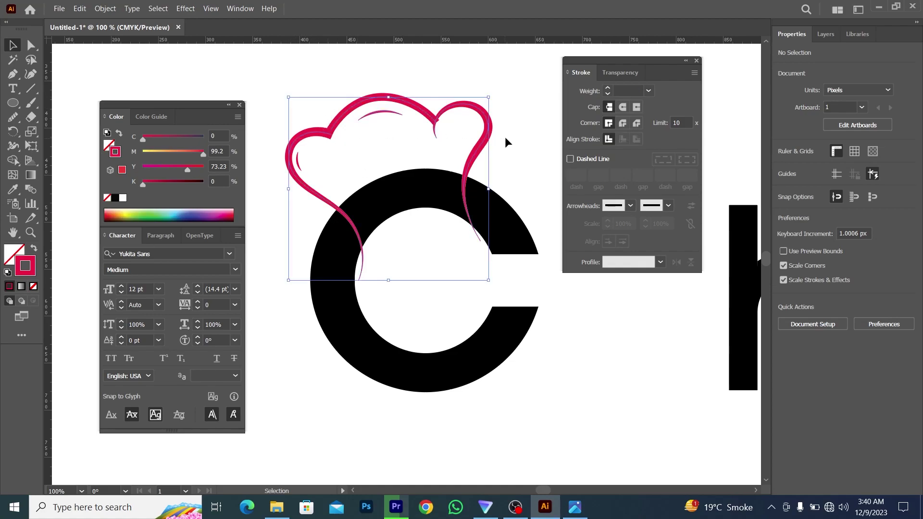
{"action": "left_click", "coordinate": [105, 8]}
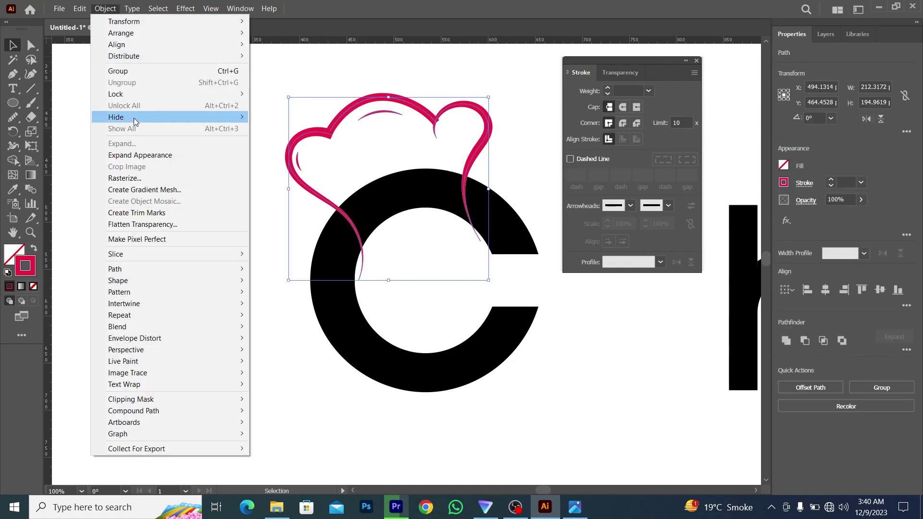
{"action": "left_click", "coordinate": [120, 155]}
Convert the hat paths to filled shapes with Expand, including both Fill and Stroke.
{"action": "scroll", "coordinate": [444, 133], "scroll_direction": "up", "scroll_amount": 2}
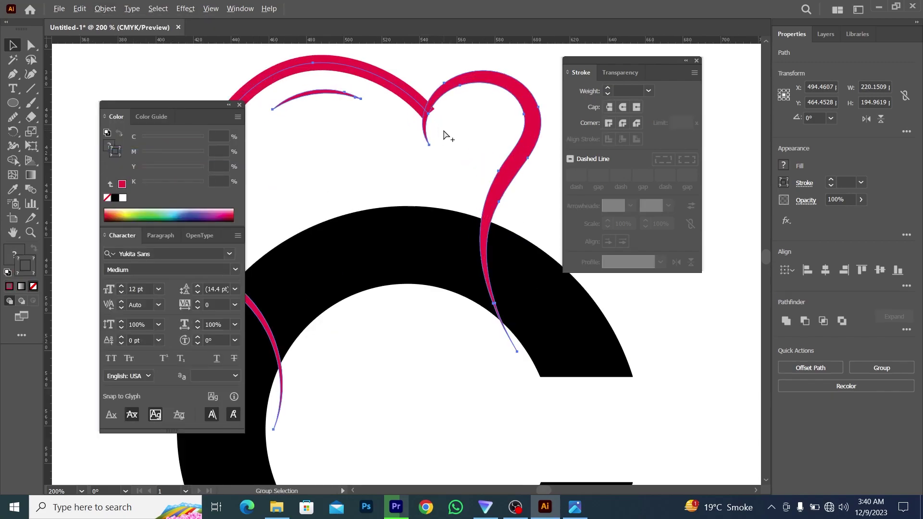
{"action": "scroll", "coordinate": [411, 140], "scroll_direction": "down", "scroll_amount": 3}
{"action": "left_click", "coordinate": [106, 9]}
{"action": "left_click", "coordinate": [121, 144]}
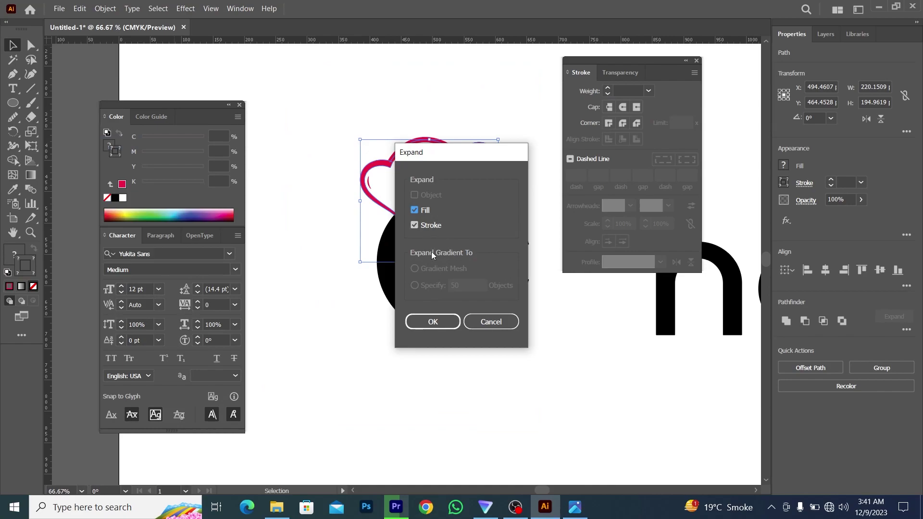
{"action": "left_click", "coordinate": [434, 323]}
Remove the middle puff's corner protruding past the right puff's outline with the Shape Builder tool.
{"action": "scroll", "coordinate": [497, 176], "scroll_direction": "up", "scroll_amount": 6}
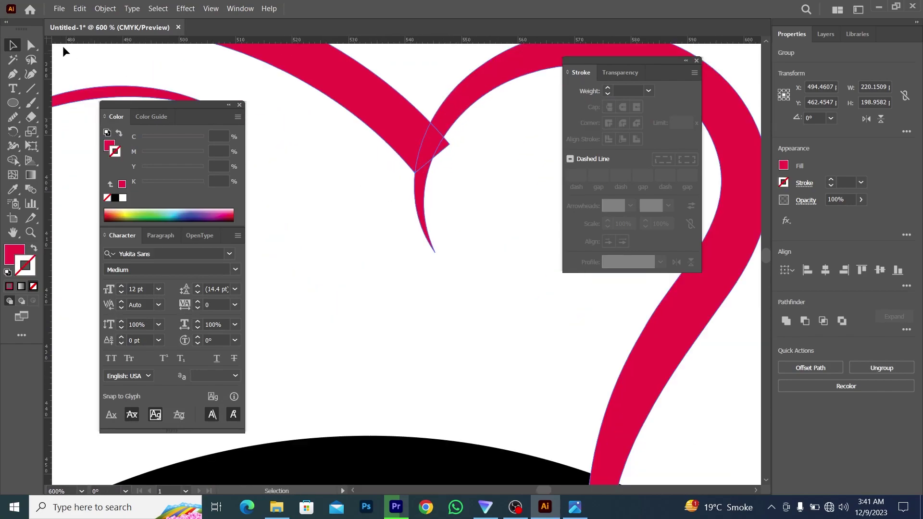
{"action": "left_click", "coordinate": [13, 160]}
{"action": "scroll", "coordinate": [509, 153], "scroll_direction": "up", "scroll_amount": 2}
{"action": "left_click", "coordinate": [377, 148], "text": "alt"}
{"action": "scroll", "coordinate": [456, 159], "scroll_direction": "down", "scroll_amount": 6}
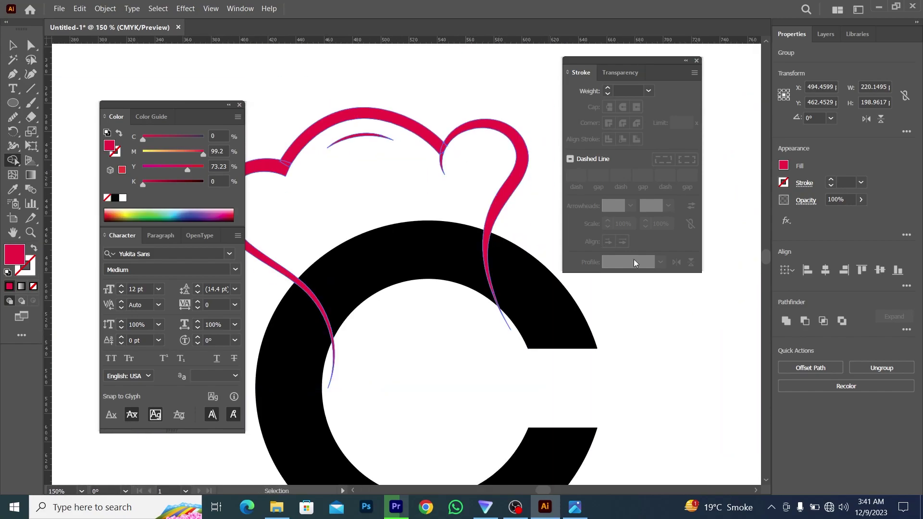
Unite the hat's overlapping shapes with Pathfinder and clear the selection.
{"action": "left_click", "coordinate": [785, 322]}
{"action": "scroll", "coordinate": [428, 210], "scroll_direction": "down", "scroll_amount": 1}
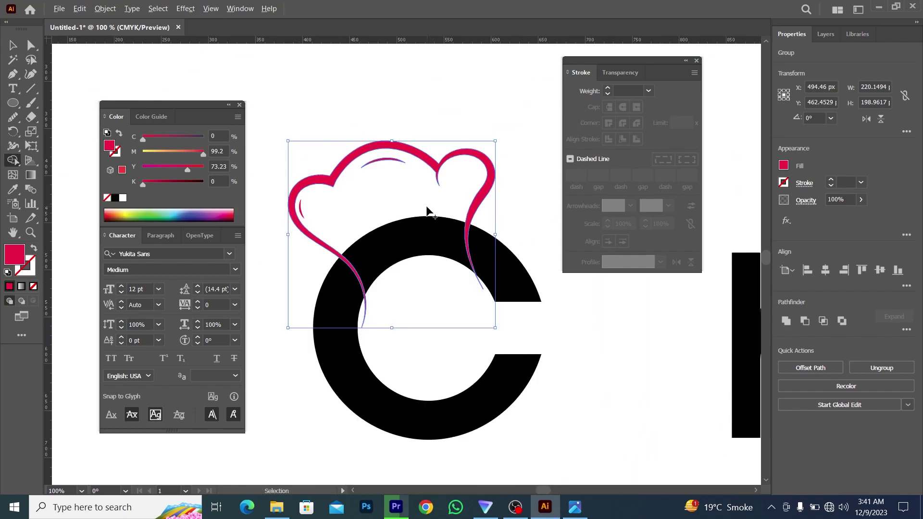
{"action": "left_click", "coordinate": [12, 46]}
{"action": "left_click", "coordinate": [356, 130]}
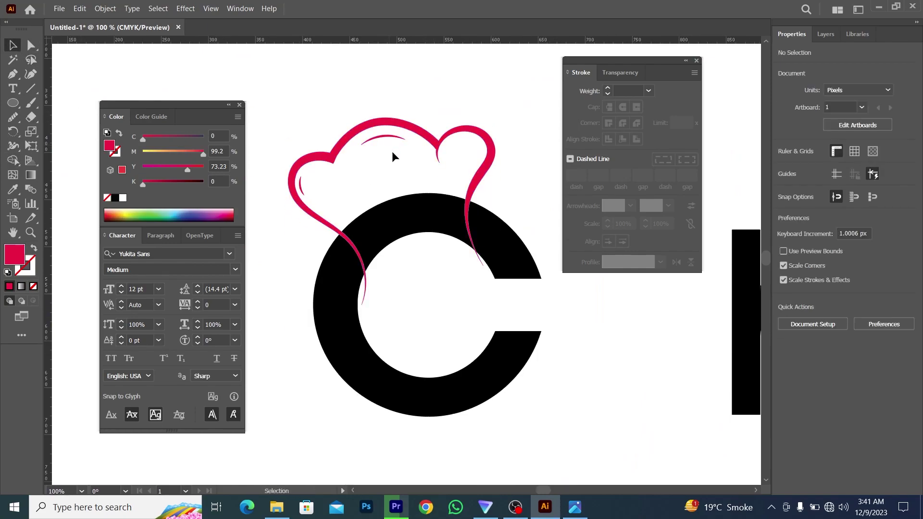
{"action": "scroll", "coordinate": [413, 252], "scroll_direction": "down", "scroll_amount": 1}
{"action": "scroll", "coordinate": [412, 251], "scroll_direction": "down", "scroll_amount": 1}
{"action": "scroll", "coordinate": [442, 247], "scroll_direction": "up", "scroll_amount": 1}
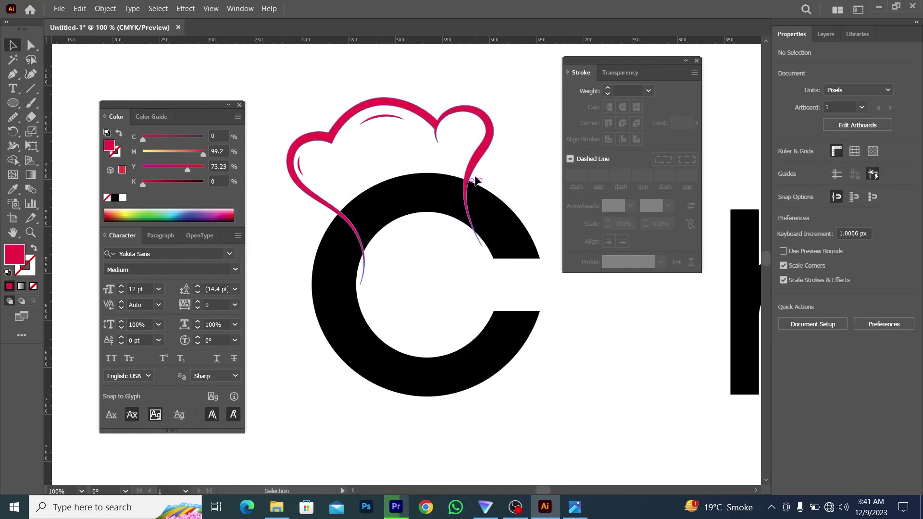
Scale the hat up about its centre to about 226 × 204 px and ungroup its shapes.
{"action": "left_click", "coordinate": [471, 173]}
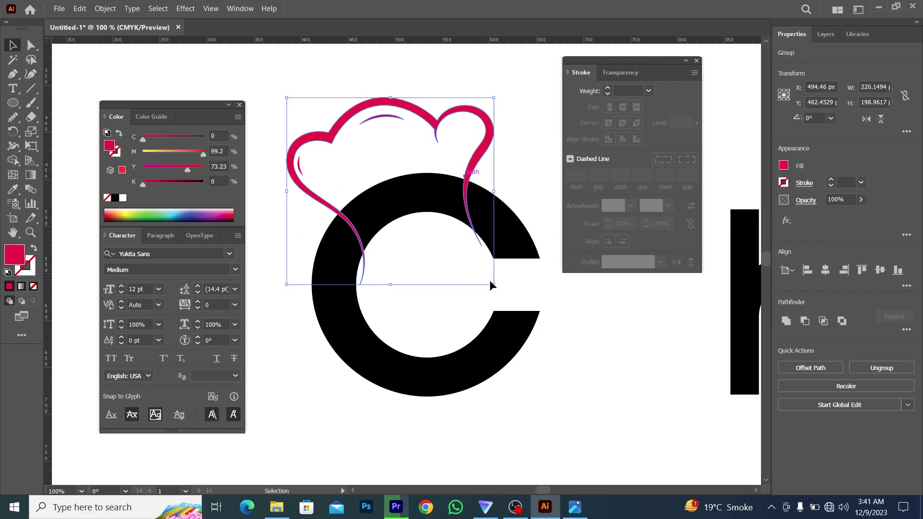
{"action": "left_click_drag", "start_coordinate": [493, 285], "coordinate": [498, 293]}
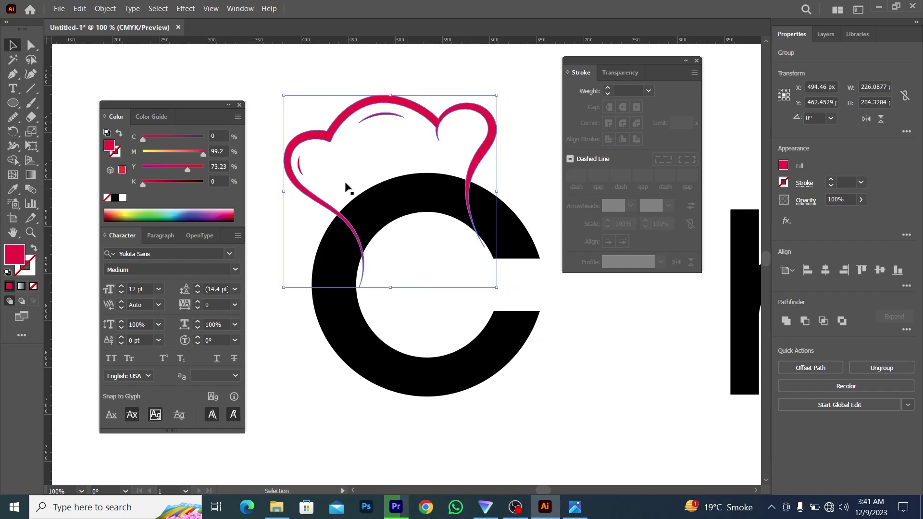
{"action": "left_click", "coordinate": [366, 151]}
{"action": "right_click", "coordinate": [339, 129]}
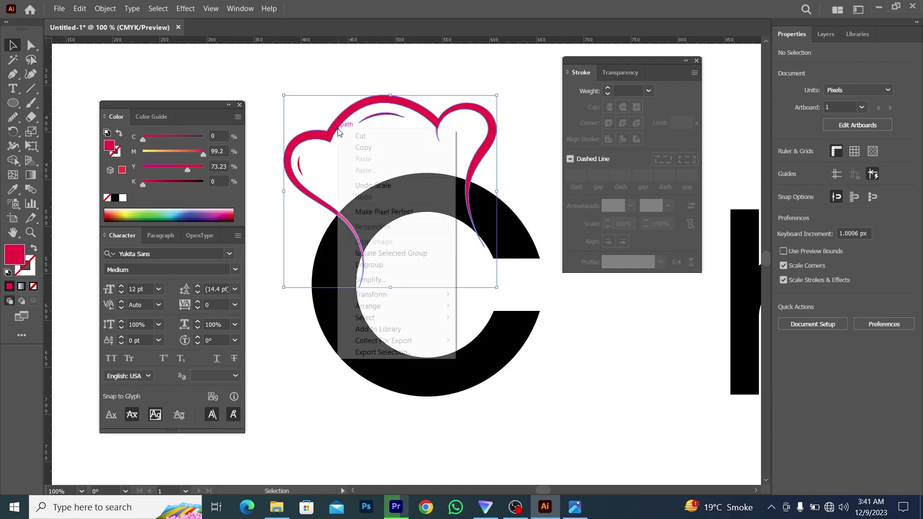
{"action": "left_click", "coordinate": [379, 267]}
{"action": "left_click", "coordinate": [435, 256]}
{"action": "left_click_drag", "start_coordinate": [334, 134], "coordinate": [312, 126]}
{"action": "key", "text": "ctrl+z"}
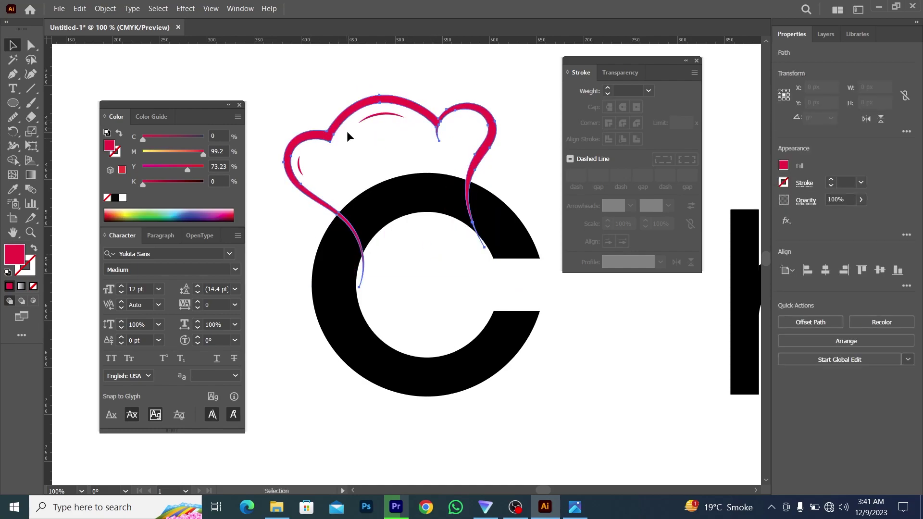
{"action": "left_click", "coordinate": [104, 8]}
{"action": "mouse_move", "coordinate": [178, 269]}
{"action": "left_click", "coordinate": [274, 306]}
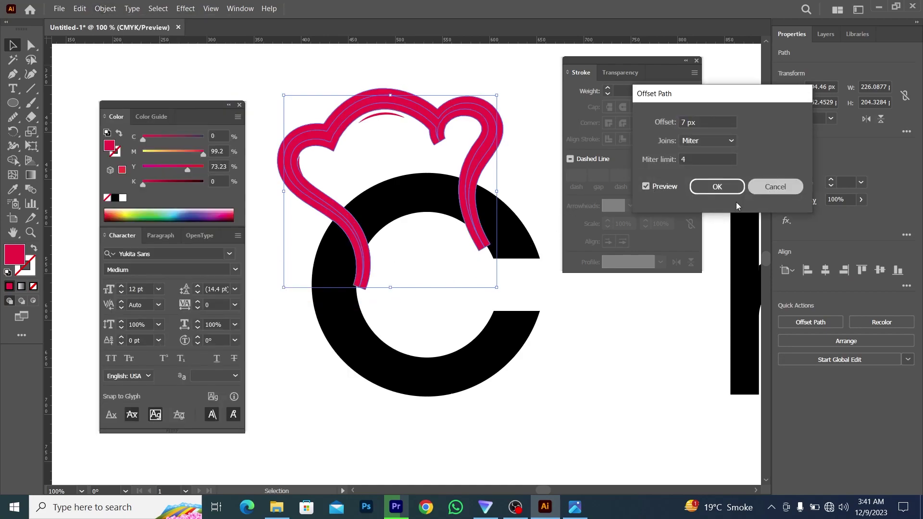
{"action": "left_click", "coordinate": [717, 186]}
{"action": "scroll", "coordinate": [455, 266], "scroll_direction": "up", "scroll_amount": 1}
{"action": "scroll", "coordinate": [458, 272], "scroll_direction": "down", "scroll_amount": 2}
Select the hat outline together with the C and remove the C's arc between the hat's sides with the Shape Builder tool.
{"action": "left_click", "coordinate": [414, 179]}
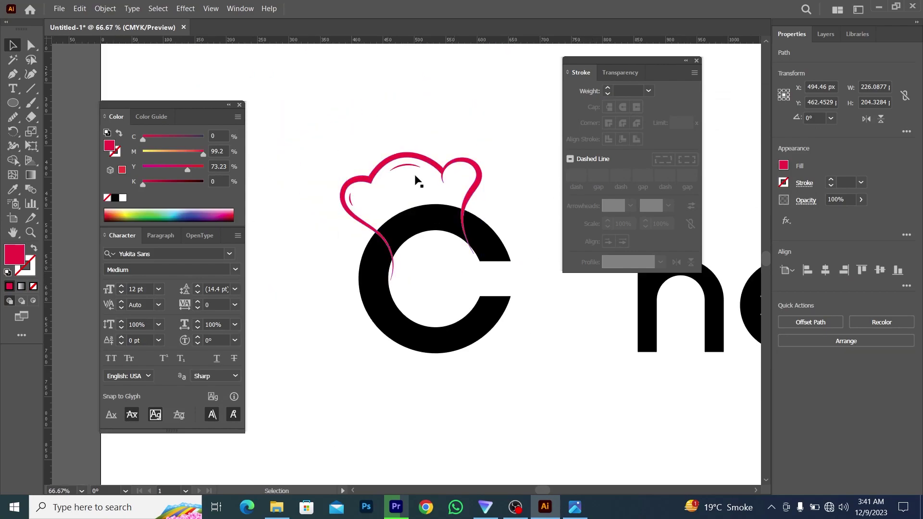
{"action": "left_click", "coordinate": [374, 202]}
{"action": "key", "text": "a"}
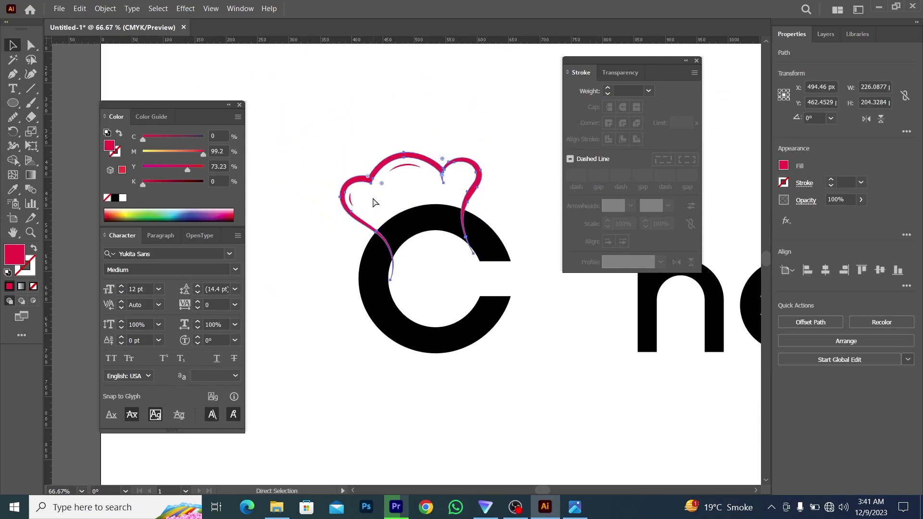
{"action": "key", "text": "ctrl+c"}
{"action": "key", "text": "ctrl+f"}
{"action": "scroll", "coordinate": [406, 201], "scroll_direction": "up", "scroll_amount": 2}
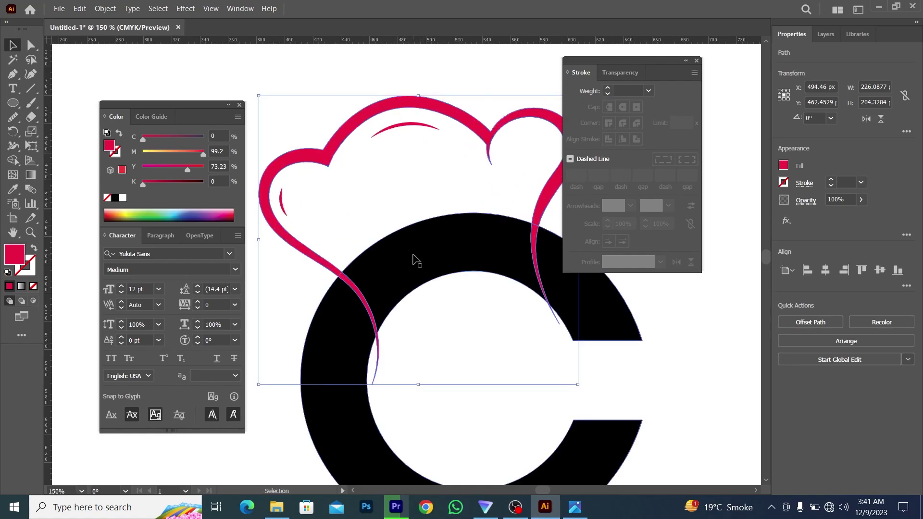
{"action": "left_click", "coordinate": [411, 258], "text": "shift"}
{"action": "left_click", "coordinate": [13, 160]}
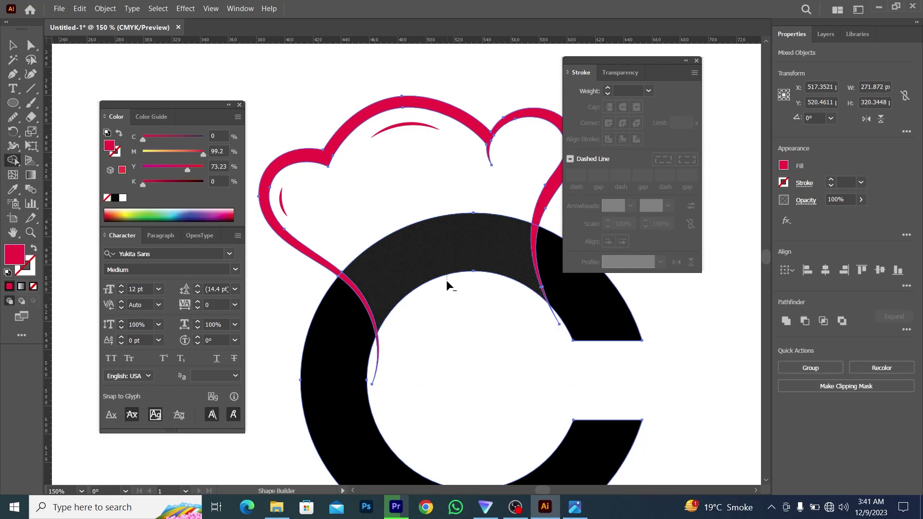
{"action": "left_click_drag", "start_coordinate": [447, 280], "coordinate": [446, 279]}
{"action": "scroll", "coordinate": [446, 279], "scroll_direction": "down", "scroll_amount": 1}
{"action": "scroll", "coordinate": [446, 281], "scroll_direction": "down", "scroll_amount": 1}
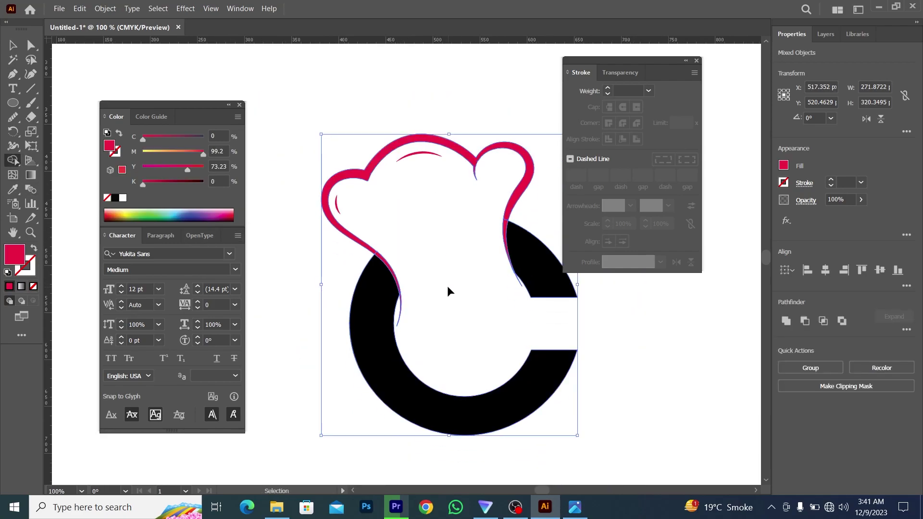
{"action": "scroll", "coordinate": [447, 285], "scroll_direction": "right", "scroll_amount": 1}
{"action": "key", "text": "v"}
{"action": "left_click_drag", "start_coordinate": [289, 136], "coordinate": [511, 146]}
{"action": "left_click", "coordinate": [523, 174]}
Draw a curved Pen path across the C's left arm, alongside the hat's left edge, and remove its fill.
{"action": "scroll", "coordinate": [513, 197], "scroll_direction": "down", "scroll_amount": 3}
{"action": "scroll", "coordinate": [501, 228], "scroll_direction": "up", "scroll_amount": 2}
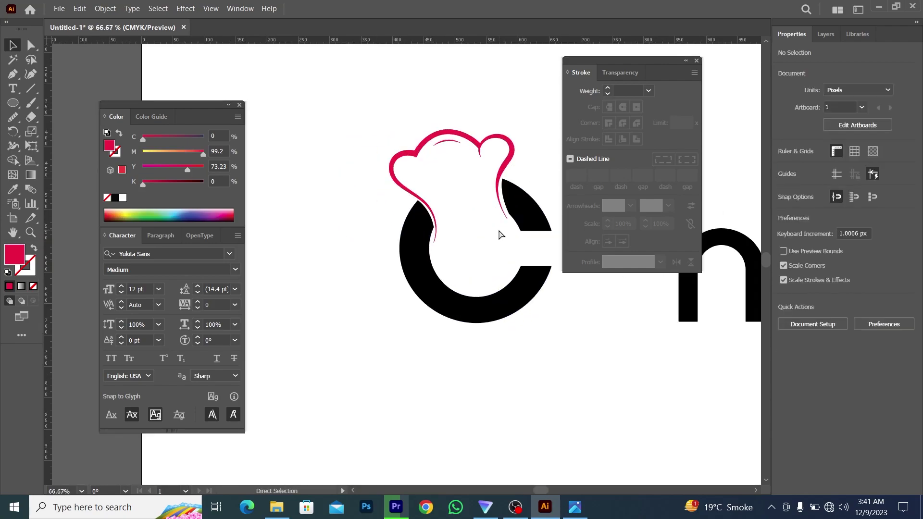
{"action": "scroll", "coordinate": [463, 255], "scroll_direction": "up", "scroll_amount": 2}
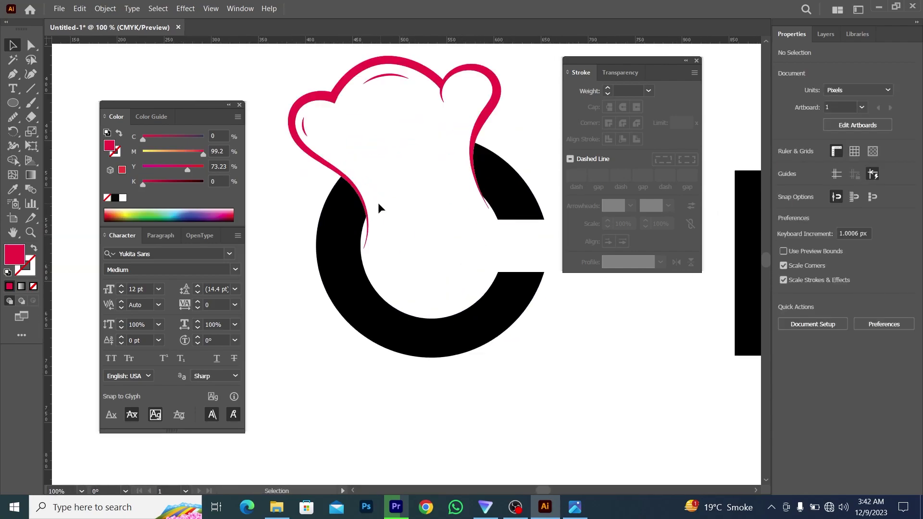
{"action": "scroll", "coordinate": [378, 203], "scroll_direction": "up", "scroll_amount": 3}
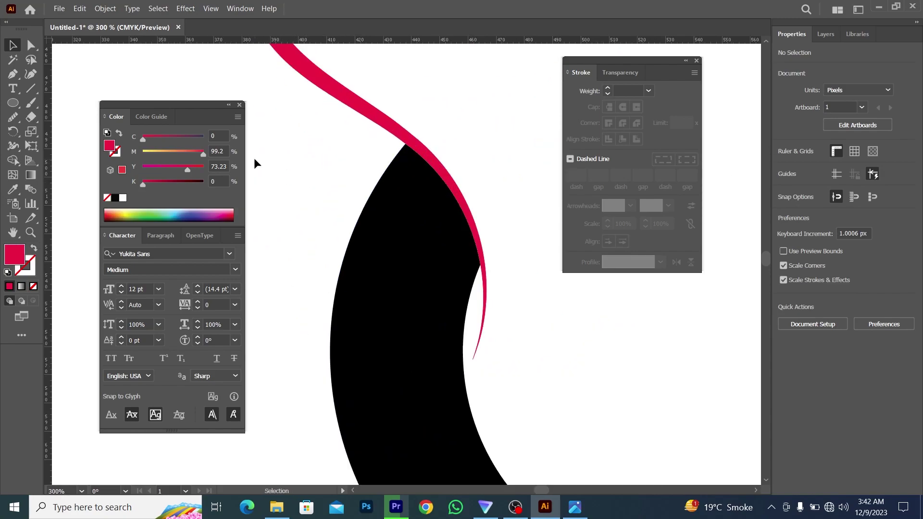
{"action": "scroll", "coordinate": [308, 163], "scroll_direction": "down", "scroll_amount": 3}
{"action": "left_click", "coordinate": [13, 74]}
{"action": "scroll", "coordinate": [313, 183], "scroll_direction": "up", "scroll_amount": 3}
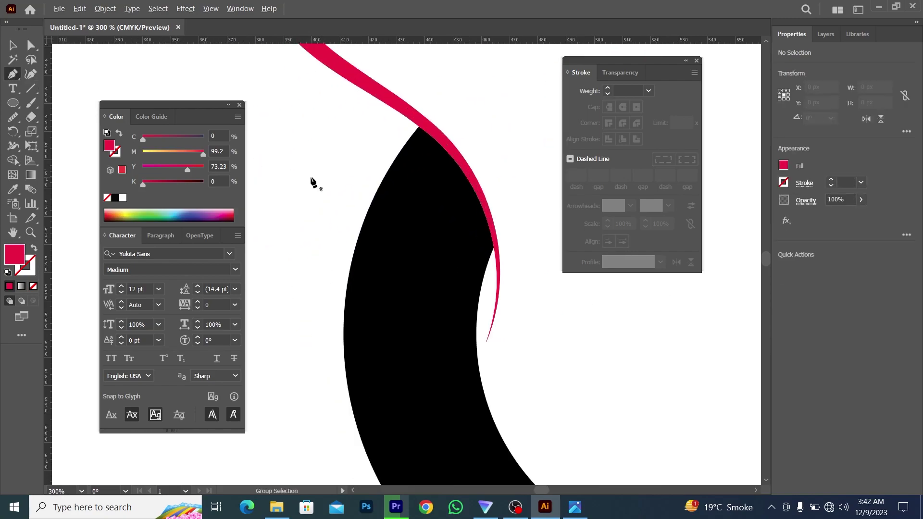
{"action": "scroll", "coordinate": [418, 159], "scroll_direction": "up", "scroll_amount": 1}
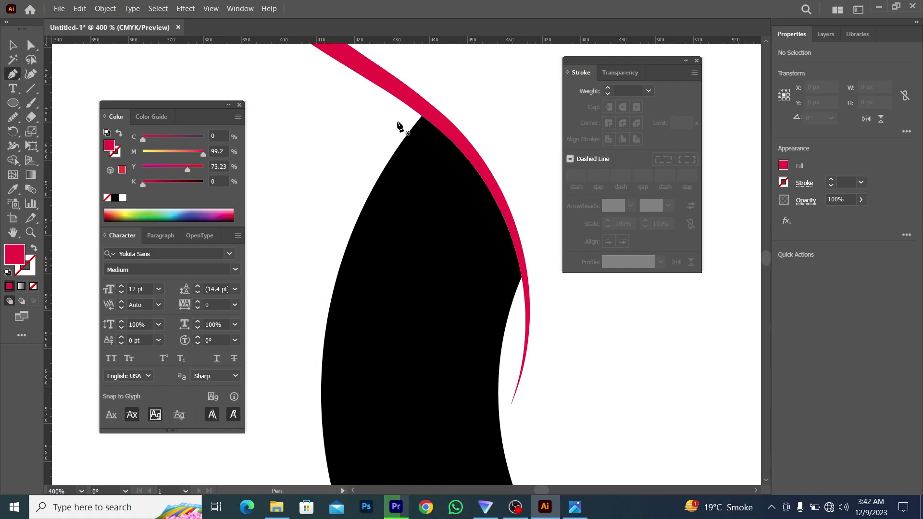
{"action": "left_click", "coordinate": [398, 125]}
{"action": "scroll", "coordinate": [439, 174], "scroll_direction": "down", "scroll_amount": 1}
{"action": "left_click_drag", "start_coordinate": [471, 265], "coordinate": [475, 333]}
{"action": "scroll", "coordinate": [487, 273], "scroll_direction": "up", "scroll_amount": 1}
{"action": "left_click_drag", "start_coordinate": [455, 259], "coordinate": [1, 63]}
{"action": "left_click", "coordinate": [14, 46]}
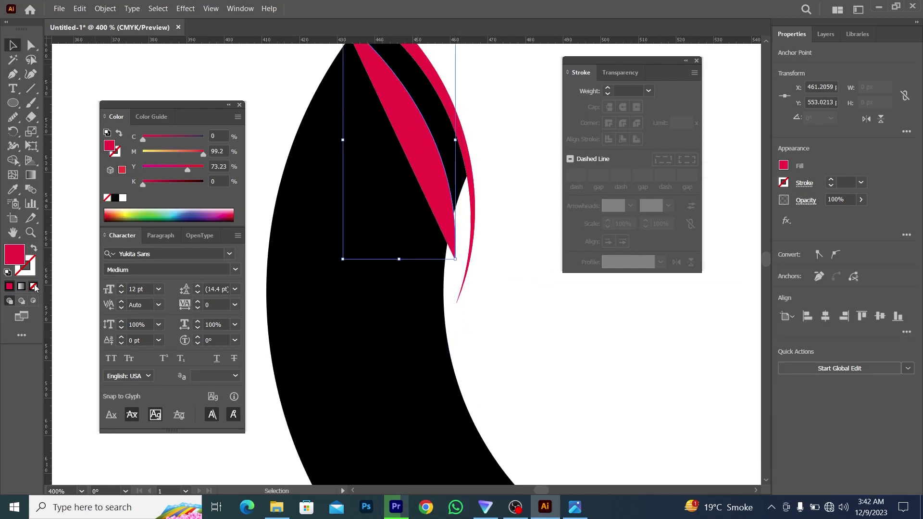
{"action": "left_click", "coordinate": [33, 287]}
Cut the sliver of the C between the new curve and the hat's left edge away with the Shape Builder tool.
{"action": "scroll", "coordinate": [423, 192], "scroll_direction": "down", "scroll_amount": 1}
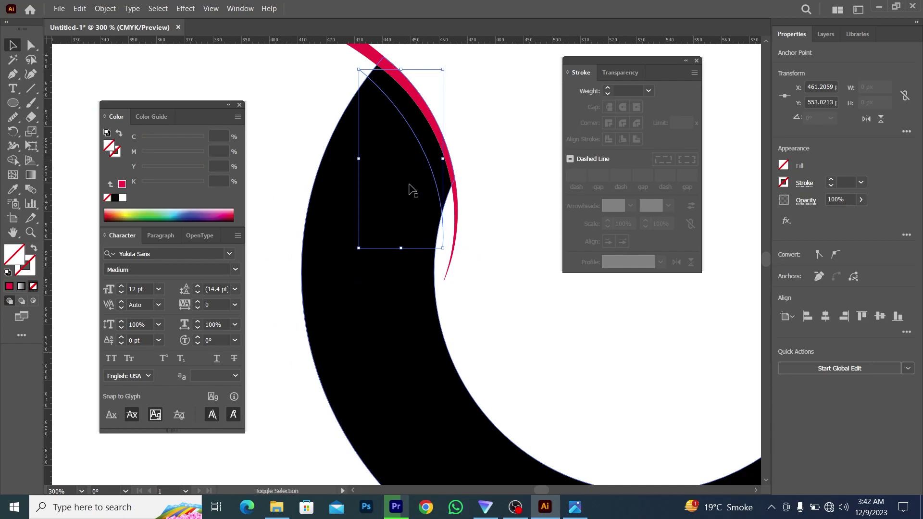
{"action": "left_click", "coordinate": [403, 214], "text": "shift"}
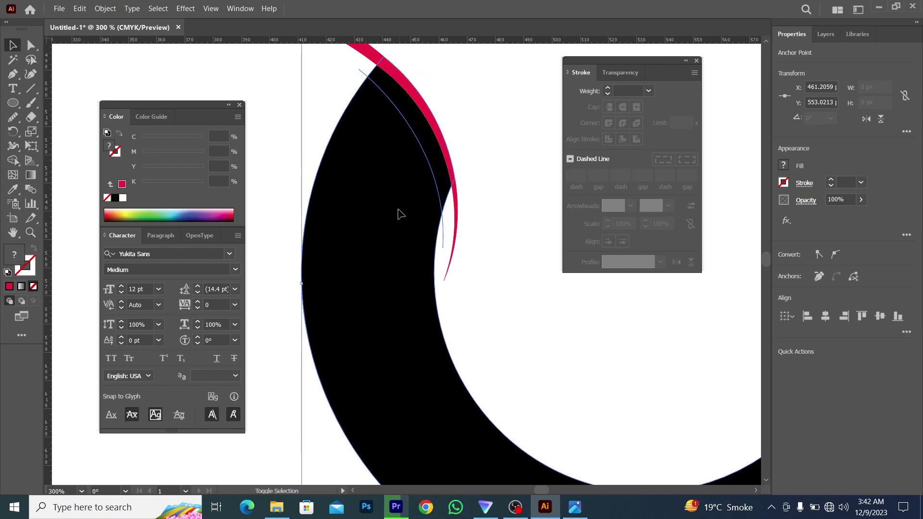
{"action": "scroll", "coordinate": [357, 227], "scroll_direction": "down", "scroll_amount": 2}
{"action": "left_click", "coordinate": [13, 160]}
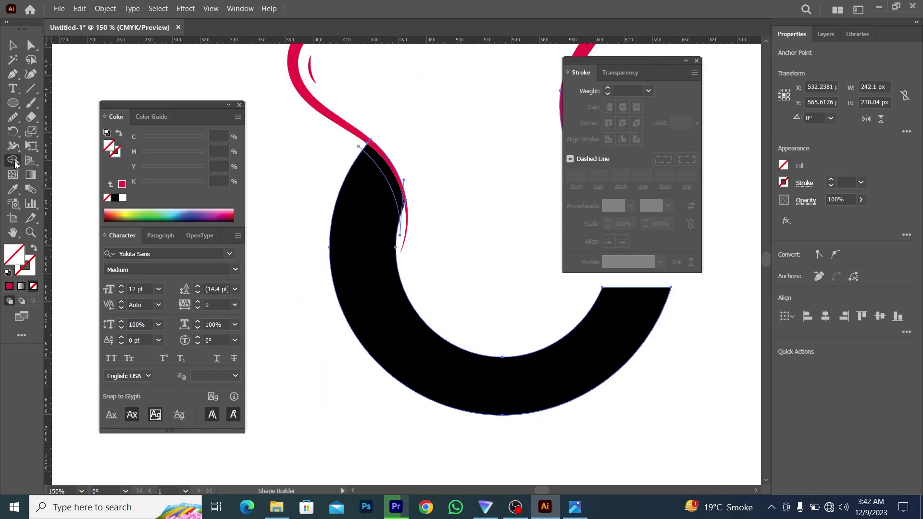
{"action": "scroll", "coordinate": [400, 167], "scroll_direction": "up", "scroll_amount": 1}
{"action": "left_click", "coordinate": [375, 178], "text": "alt"}
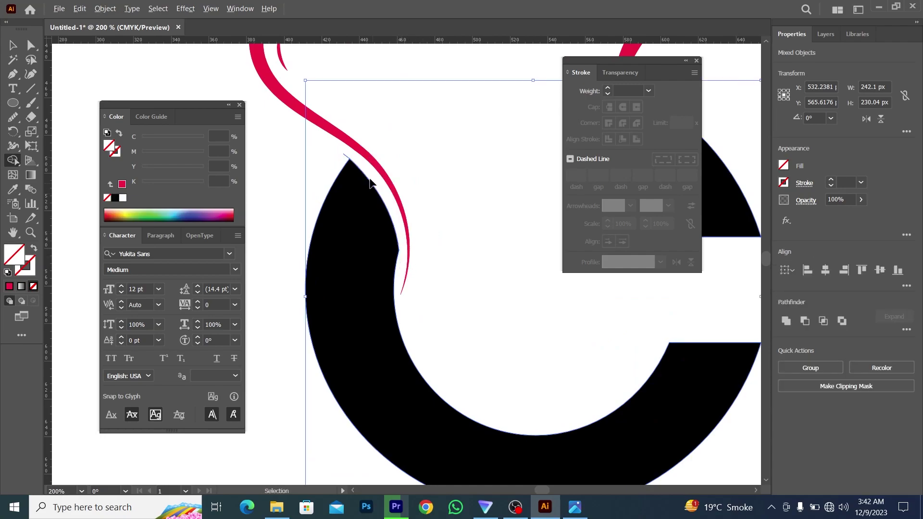
Trim the cutting curve's protruding ends and select its leftover piece along the C's left cut edge.
{"action": "scroll", "coordinate": [344, 148], "scroll_direction": "up", "scroll_amount": 1}
{"action": "key", "text": "v"}
{"action": "scroll", "coordinate": [330, 186], "scroll_direction": "down", "scroll_amount": 2}
{"action": "left_click", "coordinate": [16, 47]}
{"action": "left_click", "coordinate": [77, 70]}
{"action": "left_click", "coordinate": [356, 185]}
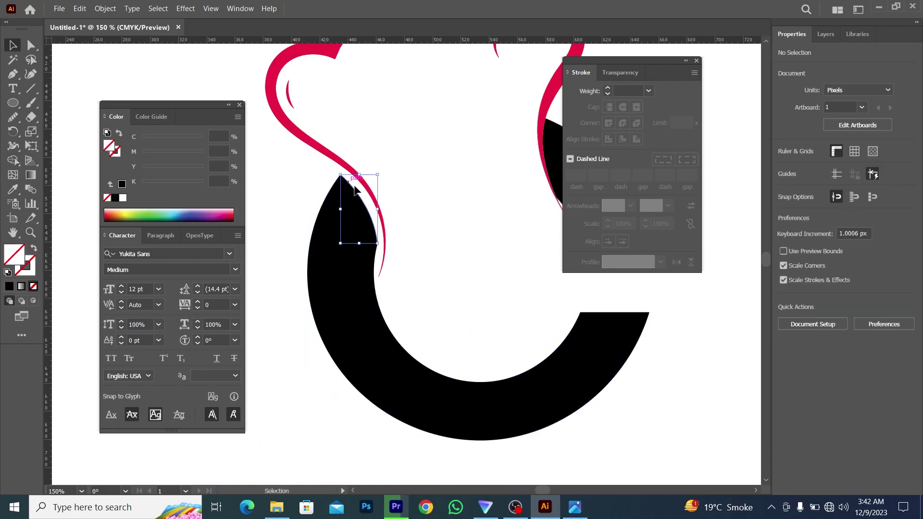
{"action": "left_click", "coordinate": [366, 216]}
{"action": "scroll", "coordinate": [371, 247], "scroll_direction": "down", "scroll_amount": 2}
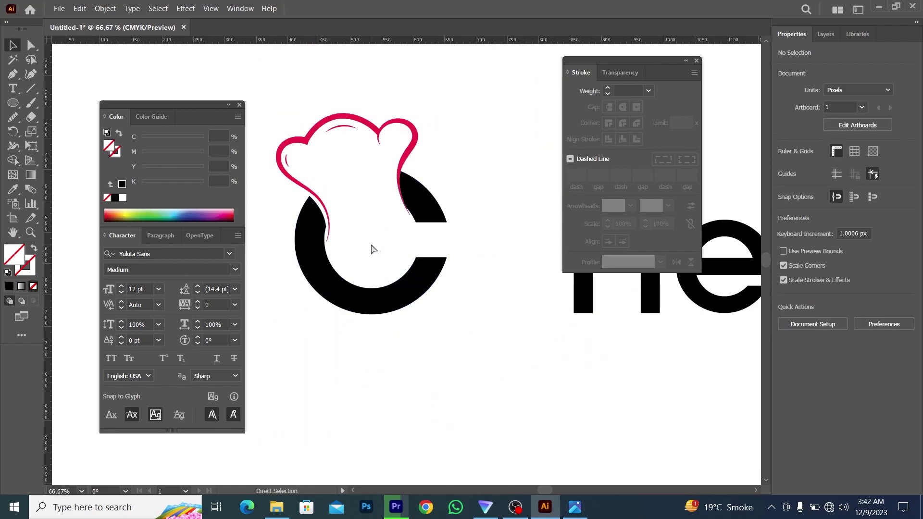
Draw an unfilled Pen curve about 72 px tall across the C's upper-right piece, alongside the hat's right edge.
{"action": "scroll", "coordinate": [388, 190], "scroll_direction": "up", "scroll_amount": 4}
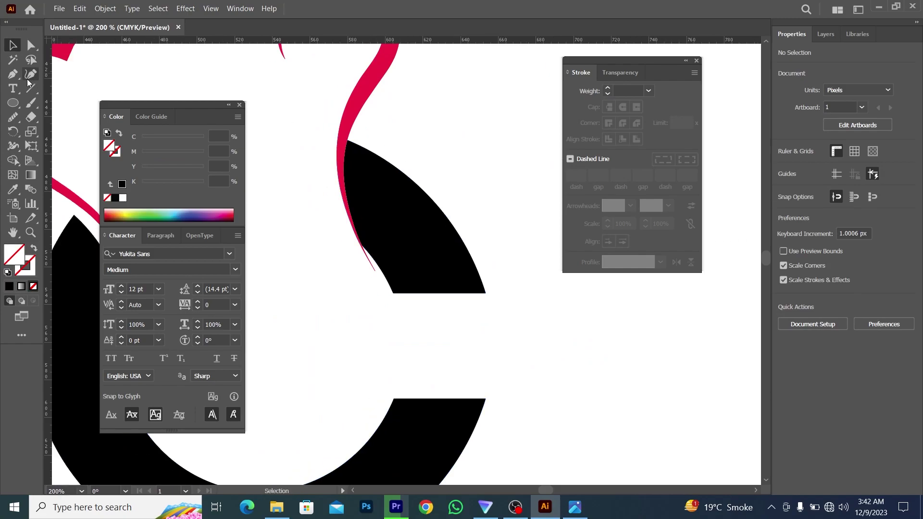
{"action": "key", "text": "p"}
{"action": "scroll", "coordinate": [334, 123], "scroll_direction": "up", "scroll_amount": 1}
{"action": "left_click", "coordinate": [369, 145]}
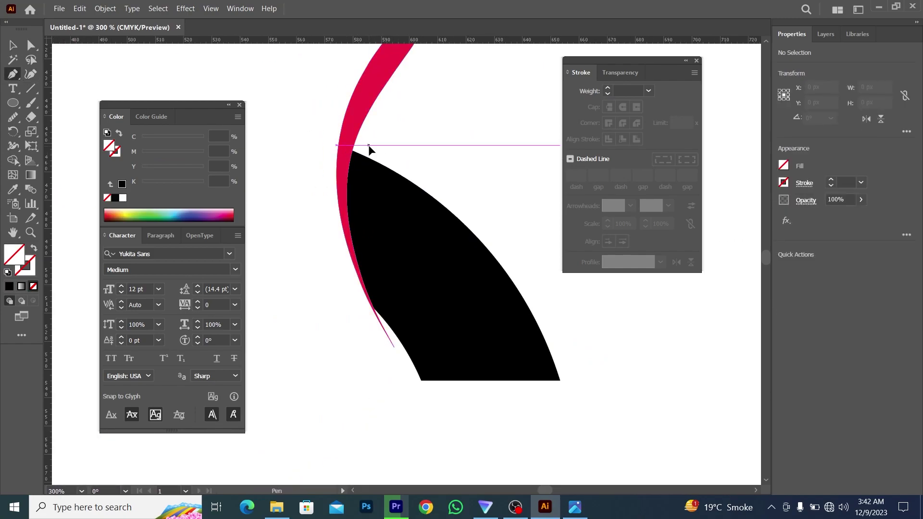
{"action": "left_click_drag", "start_coordinate": [401, 349], "coordinate": [465, 438]}
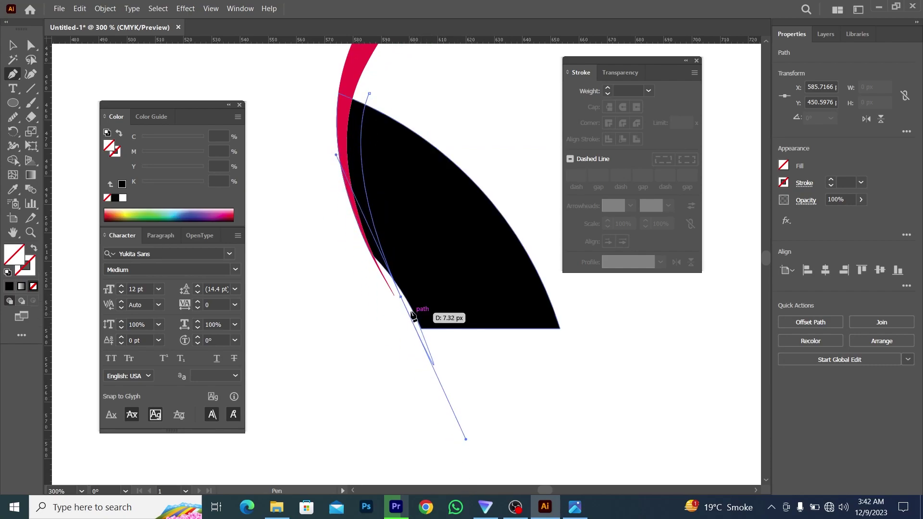
{"action": "left_click", "coordinate": [402, 298]}
{"action": "left_click", "coordinate": [13, 45]}
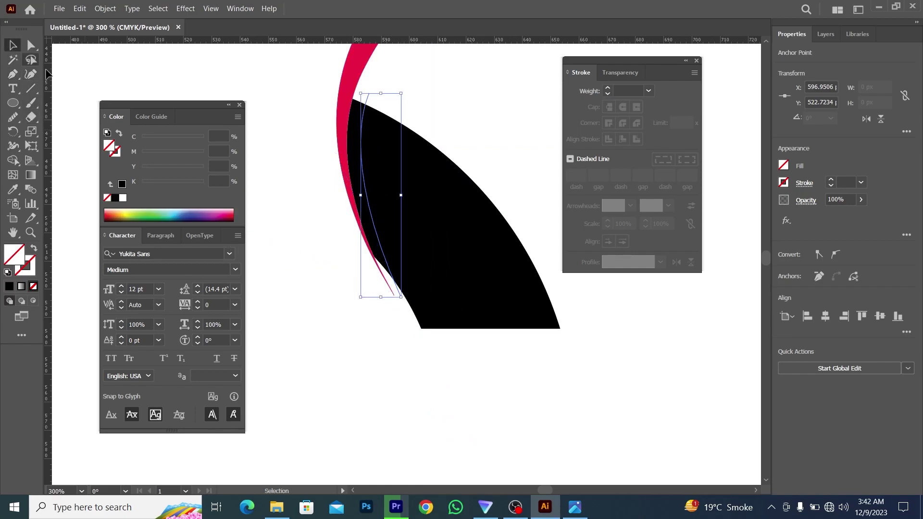
Remove the sliver of the C between the right-hand curve and the hat with the Shape Builder tool.
{"action": "left_click", "coordinate": [449, 243]}
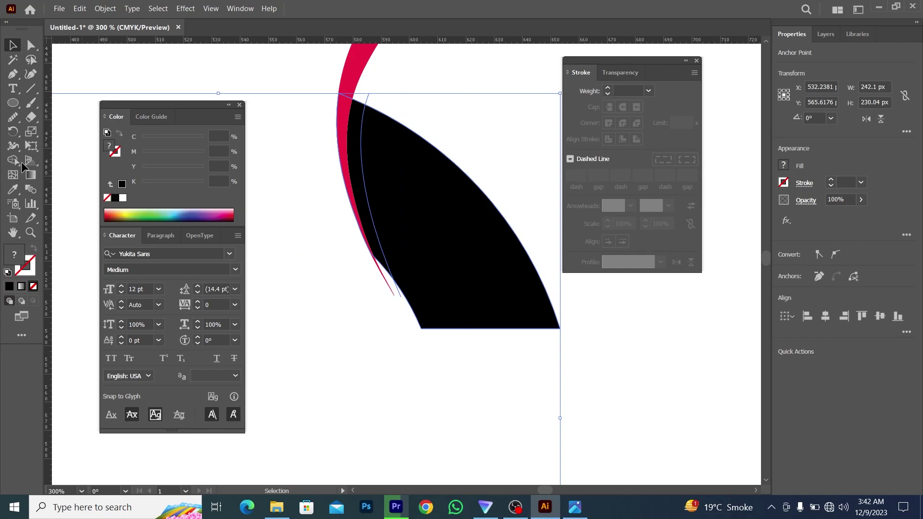
{"action": "left_click", "coordinate": [15, 160]}
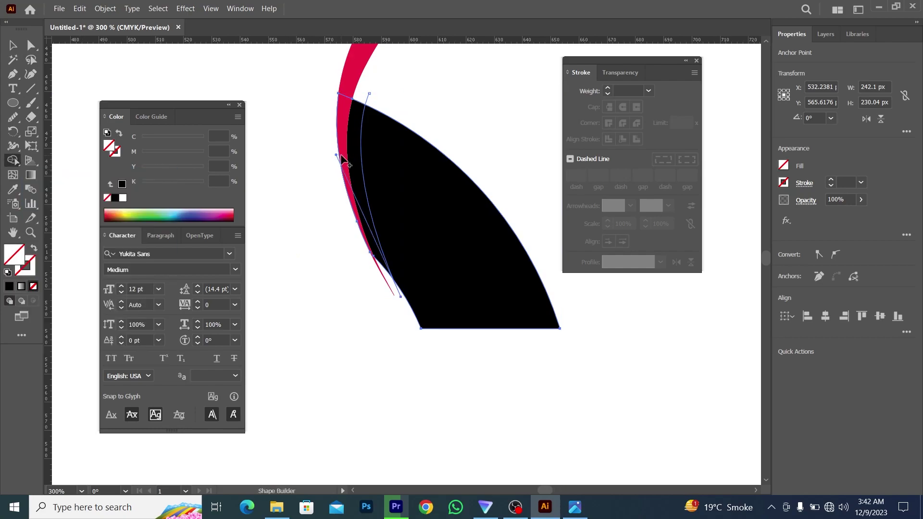
{"action": "left_click_drag", "start_coordinate": [344, 161], "coordinate": [372, 271]}
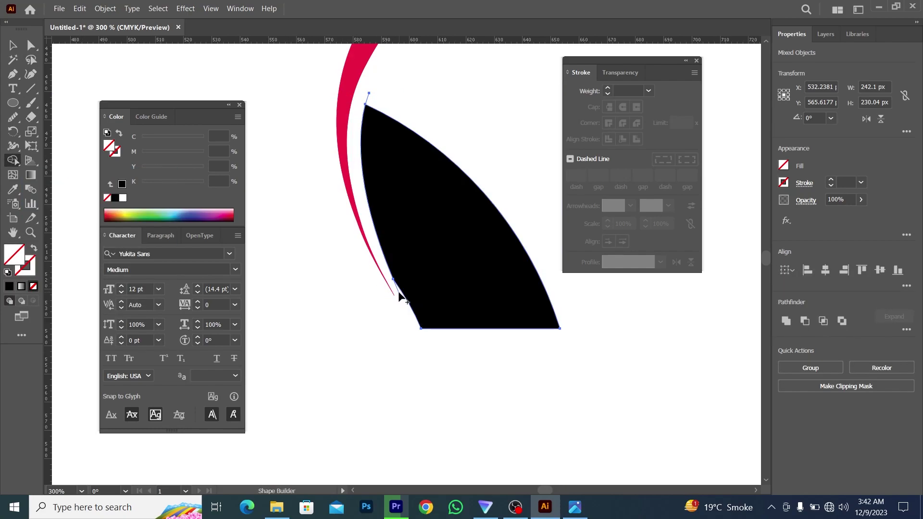
Trim the right-hand curve's ends protruding beyond the C's upper-right piece with the Shape Builder tool.
{"action": "scroll", "coordinate": [401, 288], "scroll_direction": "up", "scroll_amount": 2}
{"action": "scroll", "coordinate": [391, 305], "scroll_direction": "down", "scroll_amount": 4}
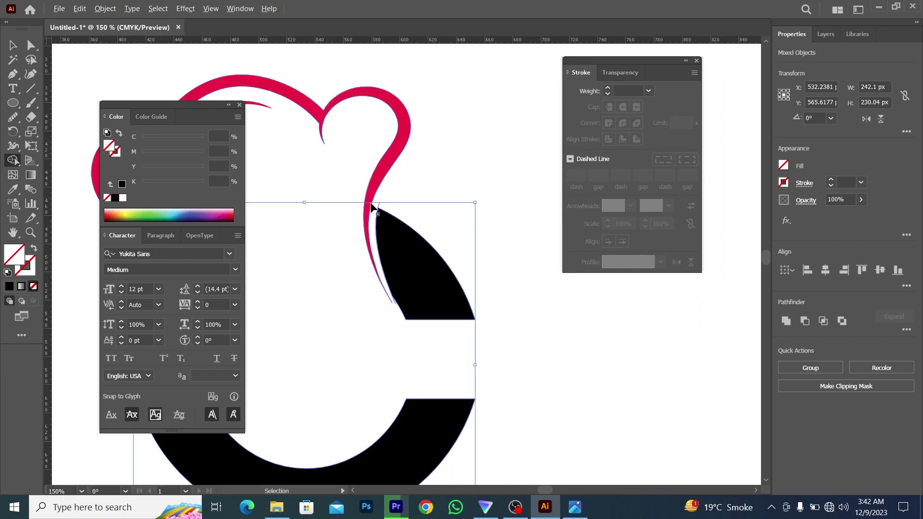
{"action": "scroll", "coordinate": [372, 207], "scroll_direction": "up", "scroll_amount": 3}
{"action": "scroll", "coordinate": [429, 252], "scroll_direction": "down", "scroll_amount": 3}
{"action": "scroll", "coordinate": [433, 370], "scroll_direction": "up", "scroll_amount": 3}
{"action": "left_click_drag", "start_coordinate": [433, 374], "coordinate": [416, 395]}
{"action": "scroll", "coordinate": [424, 387], "scroll_direction": "down", "scroll_amount": 2}
Select the leftover curve along the C's right cut edge, then clear the selection.
{"action": "left_click", "coordinate": [13, 45]}
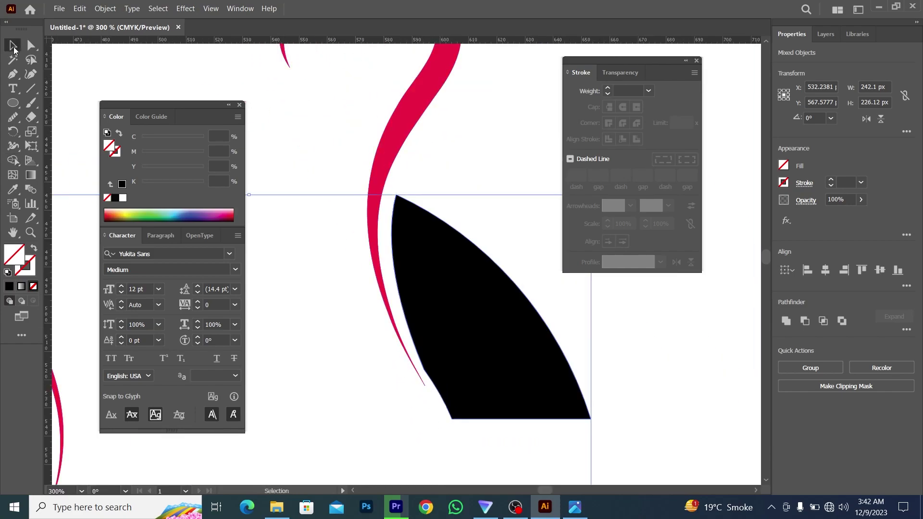
{"action": "left_click", "coordinate": [313, 217]}
{"action": "left_click", "coordinate": [402, 274]}
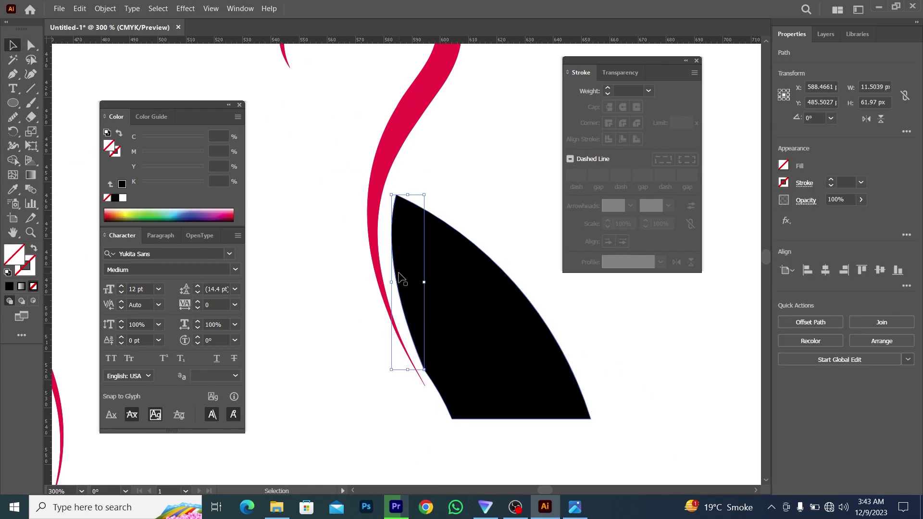
{"action": "key", "text": "ctrl+shift+a"}
{"action": "key", "text": "ctrl+1"}
{"action": "scroll", "coordinate": [478, 253], "scroll_direction": "down", "scroll_amount": 1}
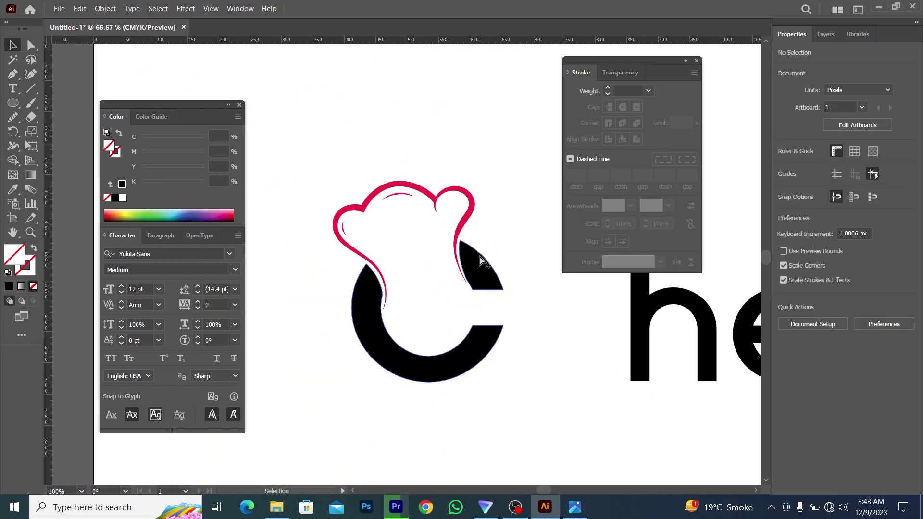
Release the black letter C's compound path into separate pieces and clear the selection.
{"action": "scroll", "coordinate": [482, 285], "scroll_direction": "up", "scroll_amount": 4}
{"action": "scroll", "coordinate": [435, 253], "scroll_direction": "up", "scroll_amount": 2}
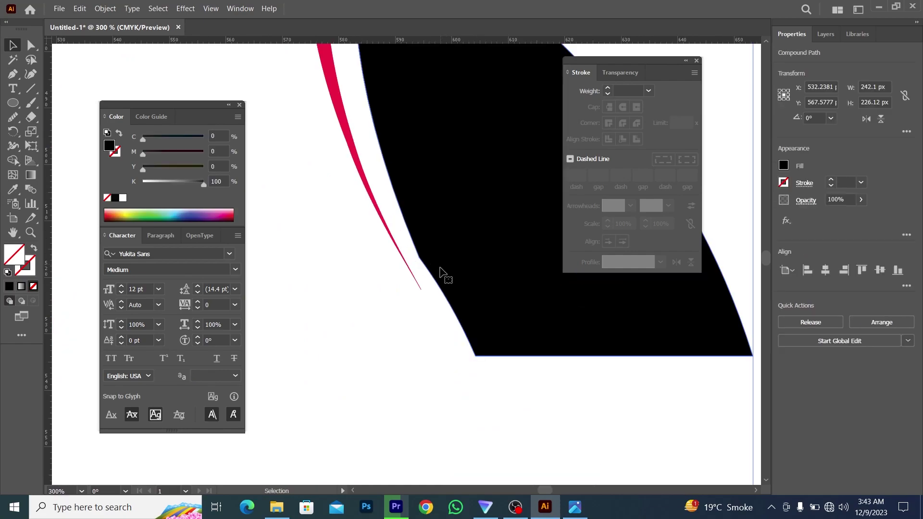
{"action": "right_click", "coordinate": [435, 265]}
{"action": "key", "text": "Escape"}
{"action": "scroll", "coordinate": [440, 269], "scroll_direction": "down", "scroll_amount": 1}
{"action": "scroll", "coordinate": [443, 243], "scroll_direction": "down", "scroll_amount": 4}
{"action": "right_click", "coordinate": [443, 242]}
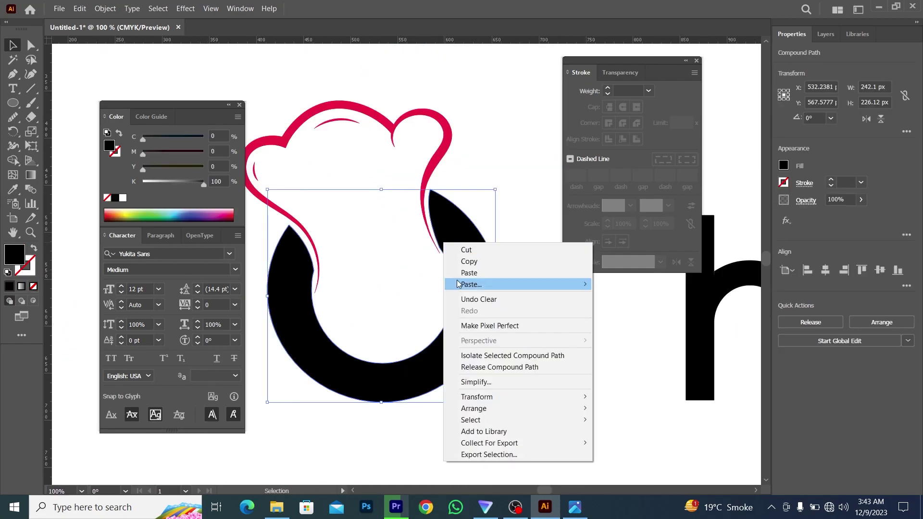
{"action": "left_click", "coordinate": [482, 368]}
{"action": "left_click", "coordinate": [533, 329]}
Smooth the kink on the inner edge of the C's upper-right piece with the Smooth tool, leaving nothing selected.
{"action": "scroll", "coordinate": [445, 250], "scroll_direction": "up", "scroll_amount": 3}
{"action": "left_click", "coordinate": [454, 250]}
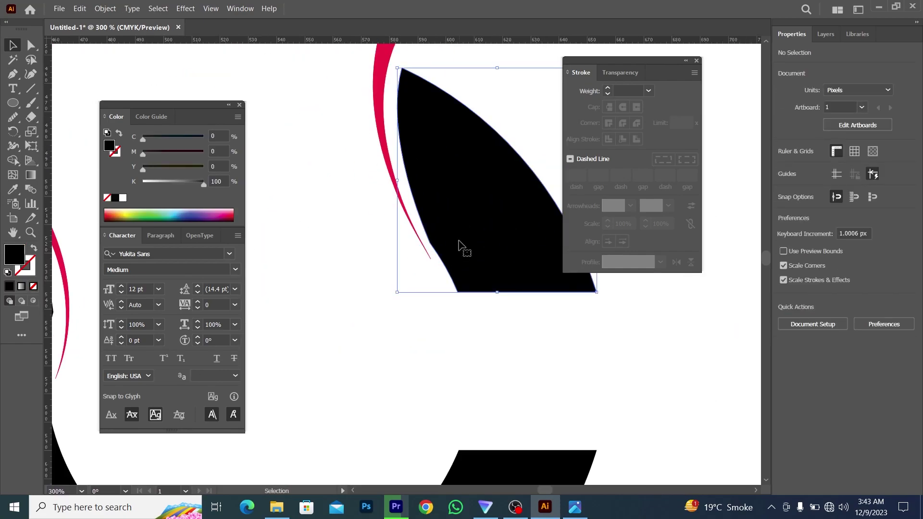
{"action": "scroll", "coordinate": [428, 246], "scroll_direction": "up", "scroll_amount": 5}
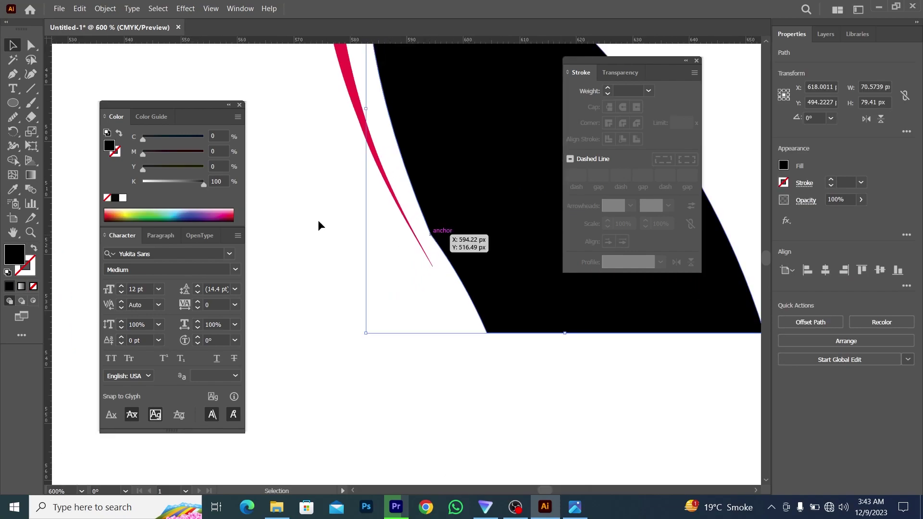
{"action": "left_click_drag", "start_coordinate": [12, 116], "coordinate": [36, 145]}
{"action": "left_click", "coordinate": [36, 145]}
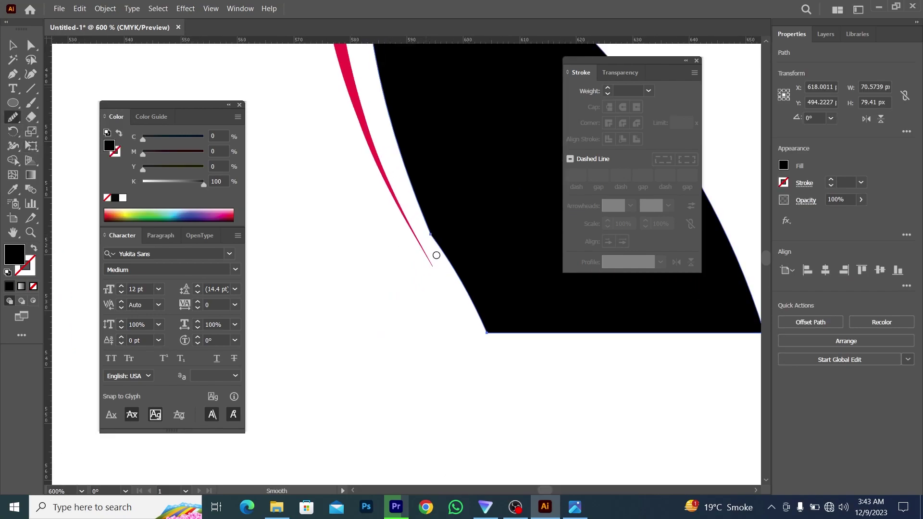
{"action": "scroll", "coordinate": [430, 236], "scroll_direction": "up", "scroll_amount": 2}
{"action": "left_click_drag", "start_coordinate": [433, 228], "coordinate": [451, 269]}
{"action": "mouse_move", "coordinate": [440, 255]}
{"action": "left_mouse_down"}
{"action": "mouse_move", "coordinate": [419, 192]}
{"action": "mouse_move", "coordinate": [462, 293]}
{"action": "mouse_move", "coordinate": [413, 188]}
{"action": "mouse_move", "coordinate": [470, 303]}
{"action": "left_mouse_up"}
{"action": "key", "text": "ctrl+0"}
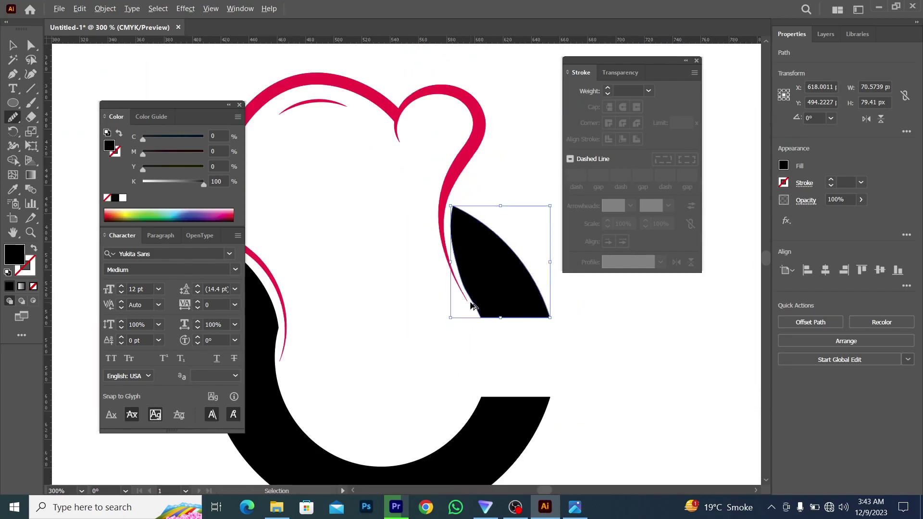
{"action": "left_click", "coordinate": [12, 45]}
{"action": "scroll", "coordinate": [374, 217], "scroll_direction": "down", "scroll_amount": 2}
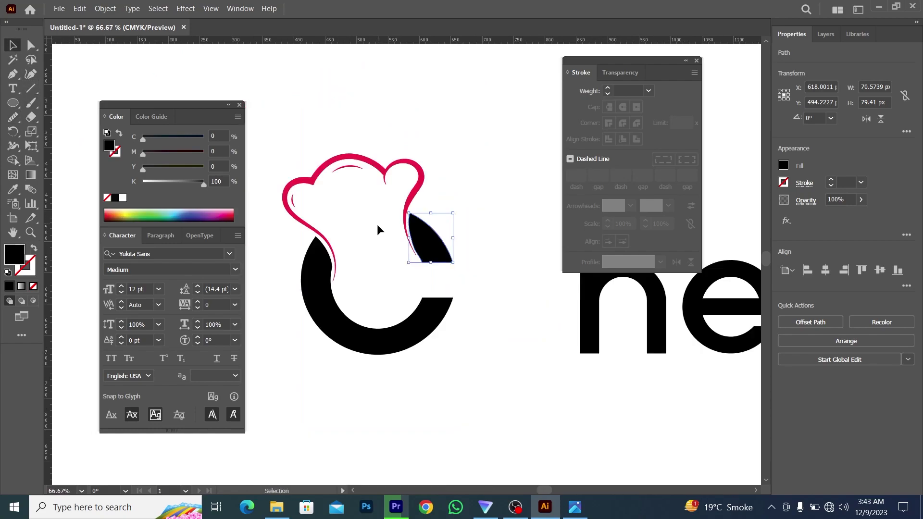
{"action": "left_click", "coordinate": [377, 225]}
{"action": "scroll", "coordinate": [385, 244], "scroll_direction": "right", "scroll_amount": 3}
{"action": "scroll", "coordinate": [397, 249], "scroll_direction": "left", "scroll_amount": 5}
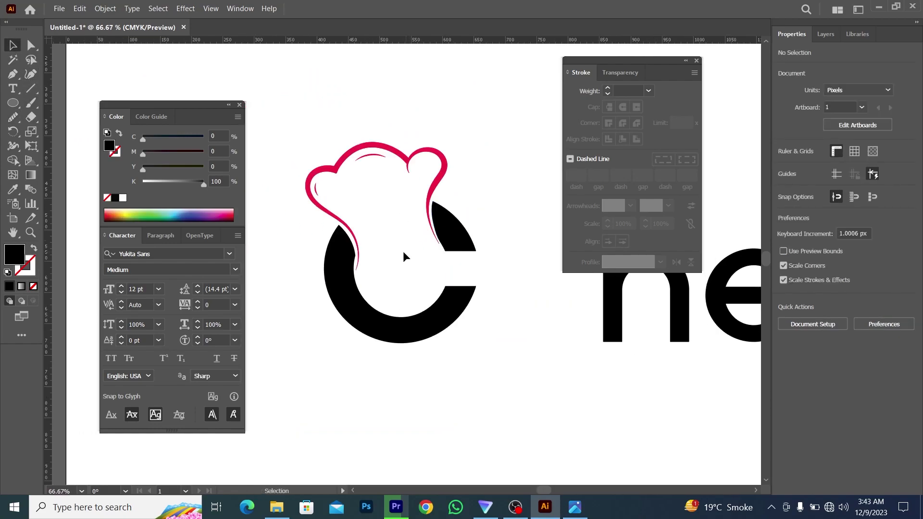
{"action": "scroll", "coordinate": [399, 257], "scroll_direction": "left", "scroll_amount": 2}
{"action": "scroll", "coordinate": [392, 268], "scroll_direction": "up", "scroll_amount": 3}
{"action": "scroll", "coordinate": [391, 270], "scroll_direction": "down", "scroll_amount": 3}
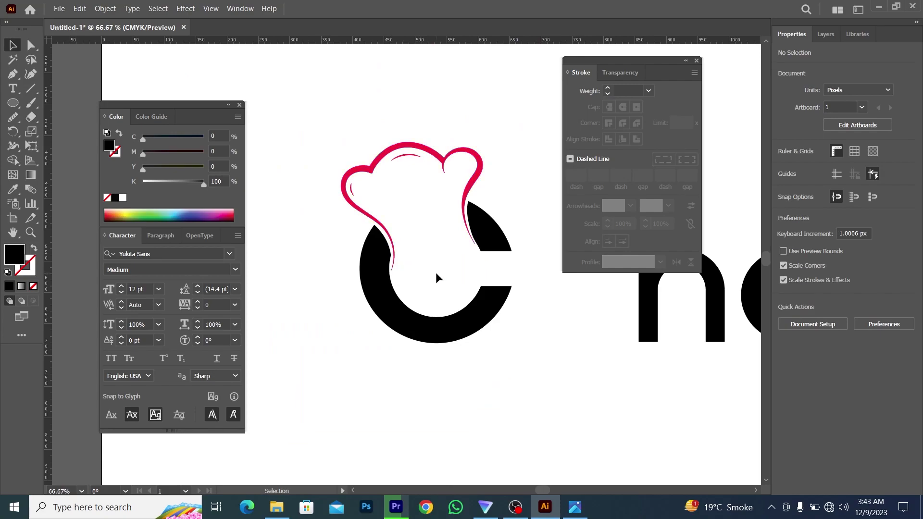
{"action": "scroll", "coordinate": [435, 273], "scroll_direction": "up", "scroll_amount": 1}
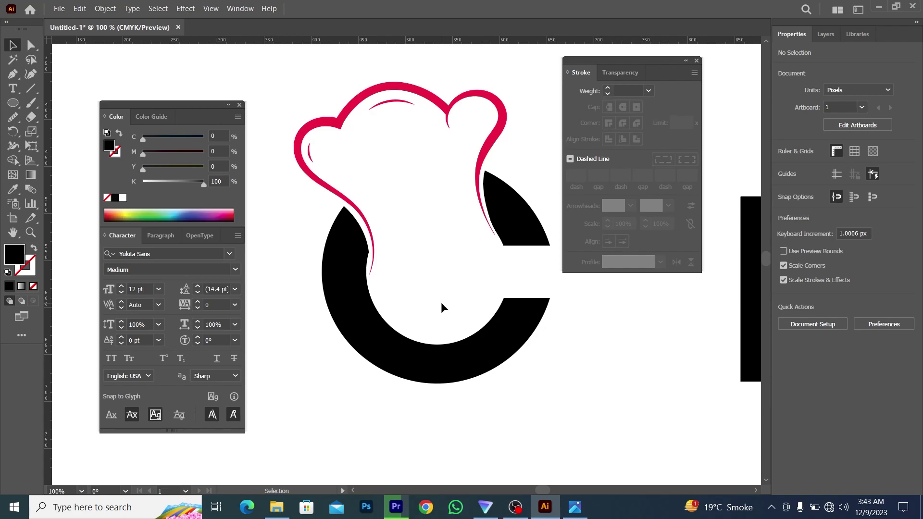
{"action": "scroll", "coordinate": [445, 278], "scroll_direction": "right", "scroll_amount": 1}
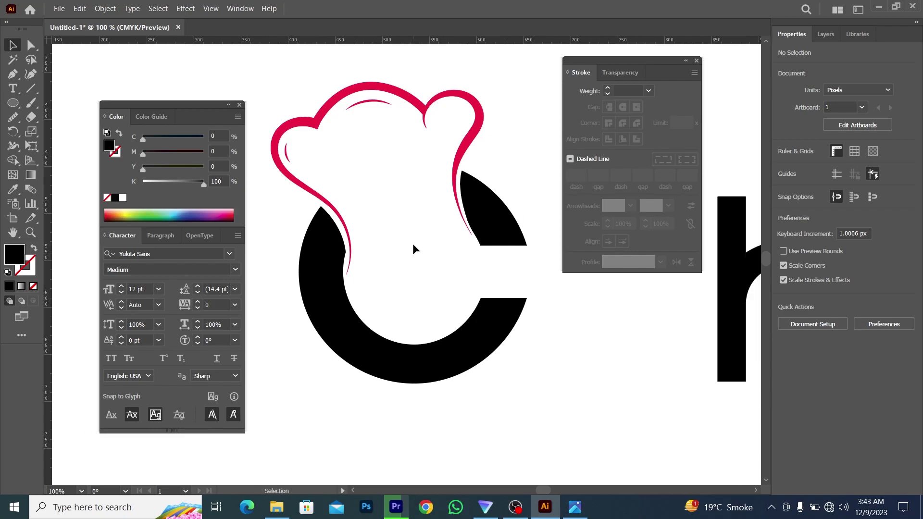
Try a freehand Paintbrush stroke inside the lower part of the chef hat.
{"action": "scroll", "coordinate": [384, 192], "scroll_direction": "up", "scroll_amount": 1}
{"action": "key", "text": "b"}
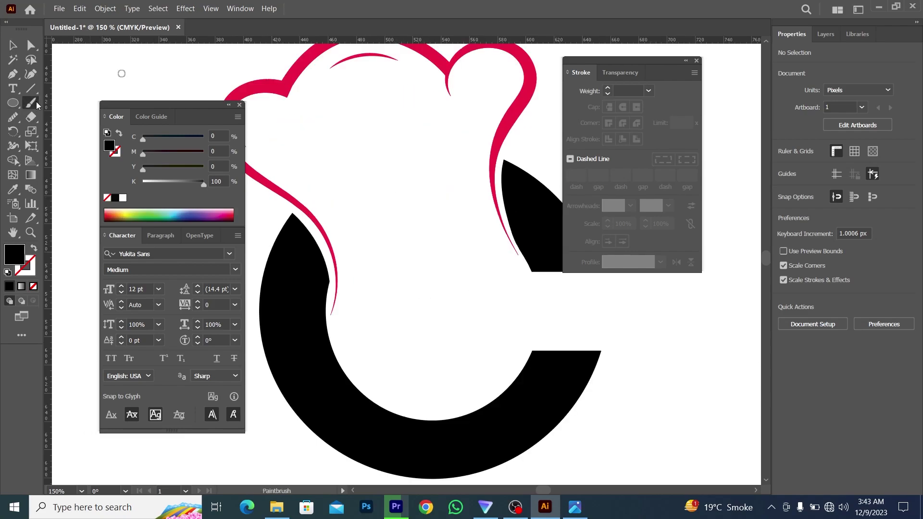
{"action": "scroll", "coordinate": [354, 198], "scroll_direction": "down", "scroll_amount": 1}
{"action": "mouse_move", "coordinate": [344, 164]}
{"action": "left_mouse_down"}
{"action": "mouse_move", "coordinate": [433, 145]}
{"action": "mouse_move", "coordinate": [508, 144]}
{"action": "mouse_move", "coordinate": [407, 138]}
{"action": "mouse_move", "coordinate": [327, 159]}
{"action": "mouse_move", "coordinate": [293, 181]}
{"action": "left_mouse_up"}
{"action": "key", "text": "ctrl+z"}
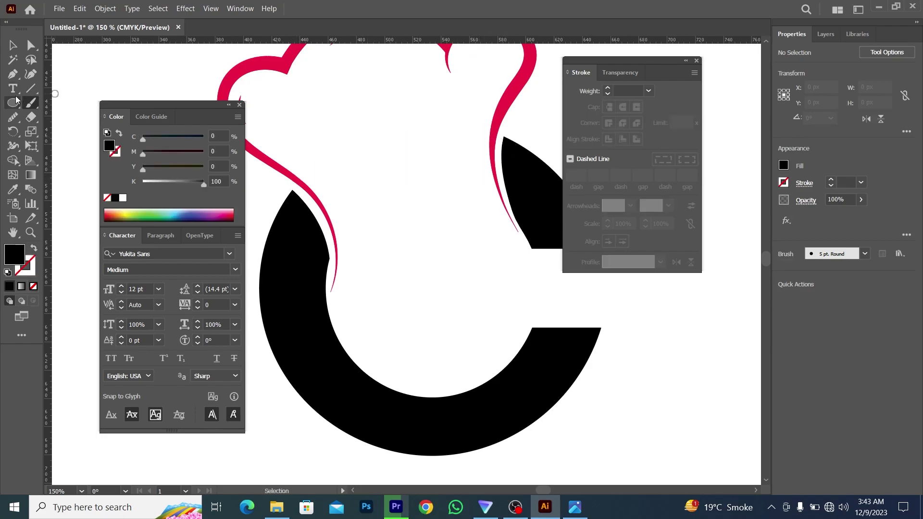
Draw an open Pen arc about 76 px wide inside the lower chef hat, with a black stroke and no fill.
{"action": "left_click", "coordinate": [13, 74]}
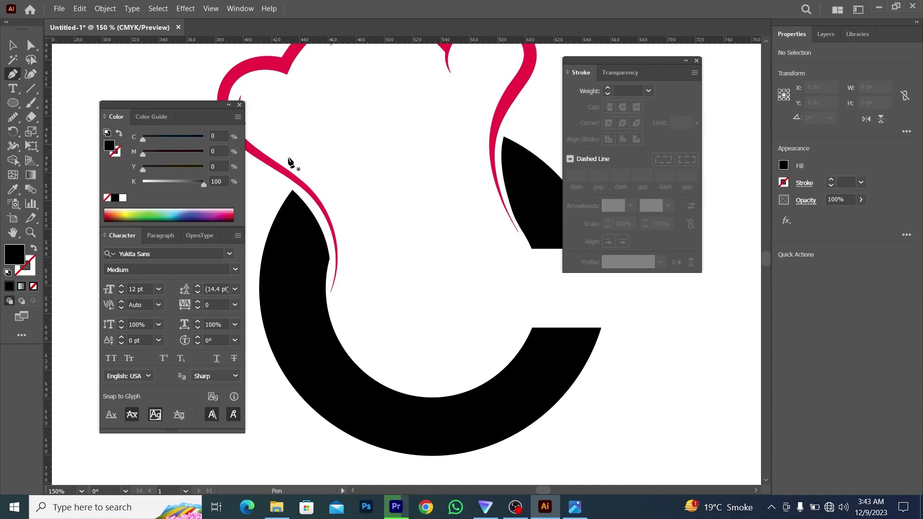
{"action": "left_click", "coordinate": [338, 158]}
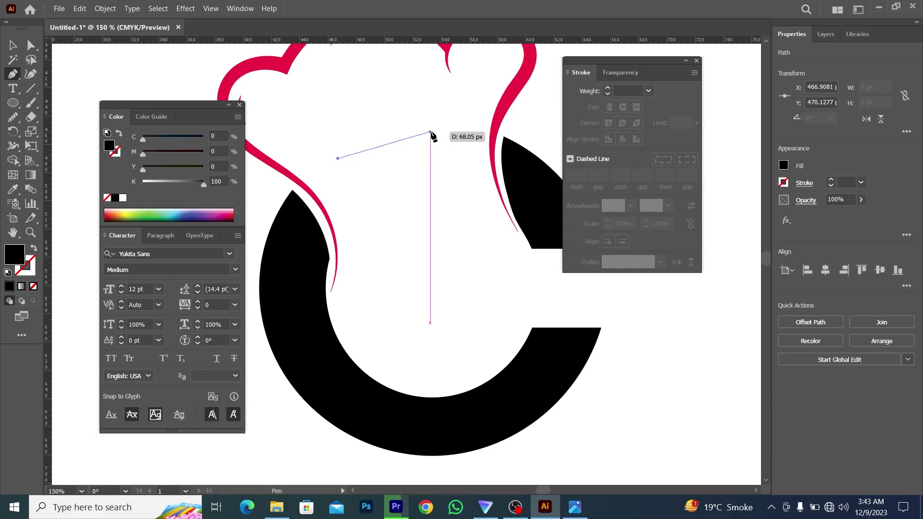
{"action": "left_click", "coordinate": [431, 131]}
{"action": "key", "text": "ctrl+z"}
{"action": "left_click", "coordinate": [447, 134]}
{"action": "left_click_drag", "start_coordinate": [445, 133], "coordinate": [1, 74]}
{"action": "left_click", "coordinate": [13, 45]}
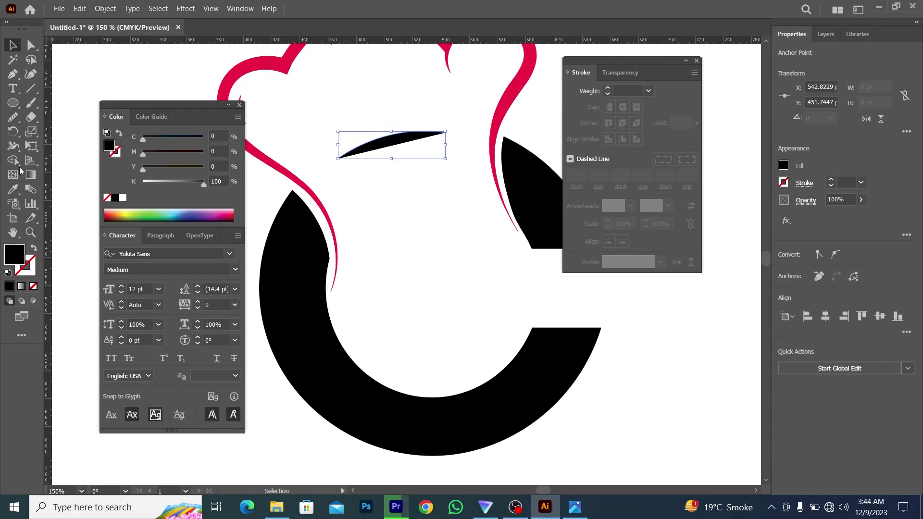
{"action": "left_click", "coordinate": [33, 247]}
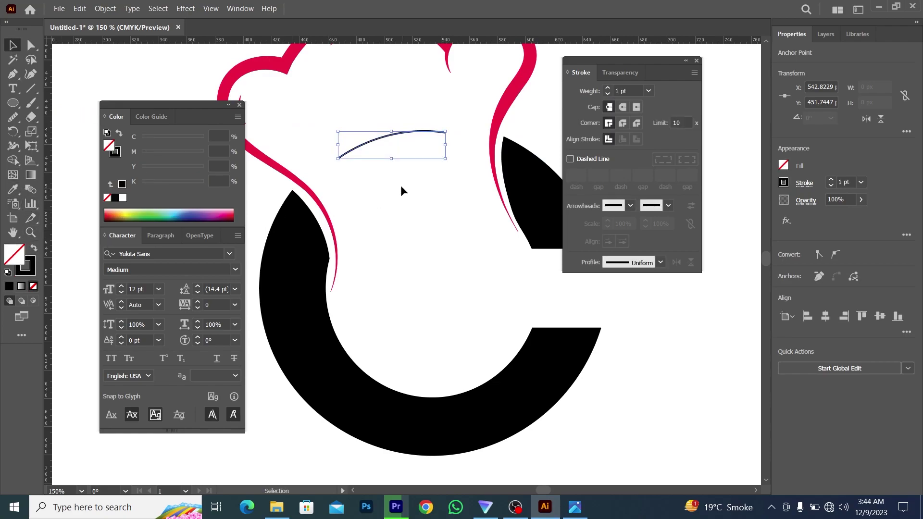
Shift the arc slightly down and to the right and rotate it to about 358.8°.
{"action": "scroll", "coordinate": [392, 159], "scroll_direction": "up", "scroll_amount": 2}
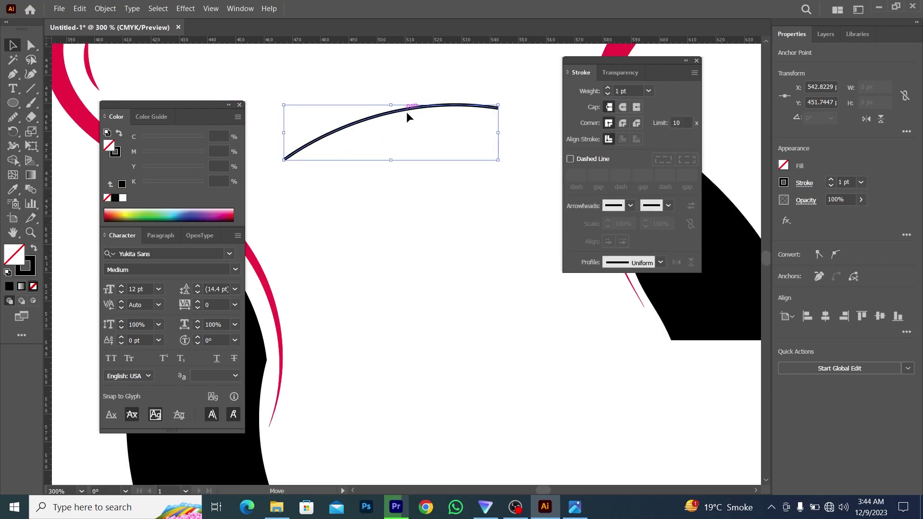
{"action": "left_click_drag", "start_coordinate": [407, 115], "coordinate": [410, 121]}
{"action": "left_click_drag", "start_coordinate": [509, 108], "coordinate": [509, 110]}
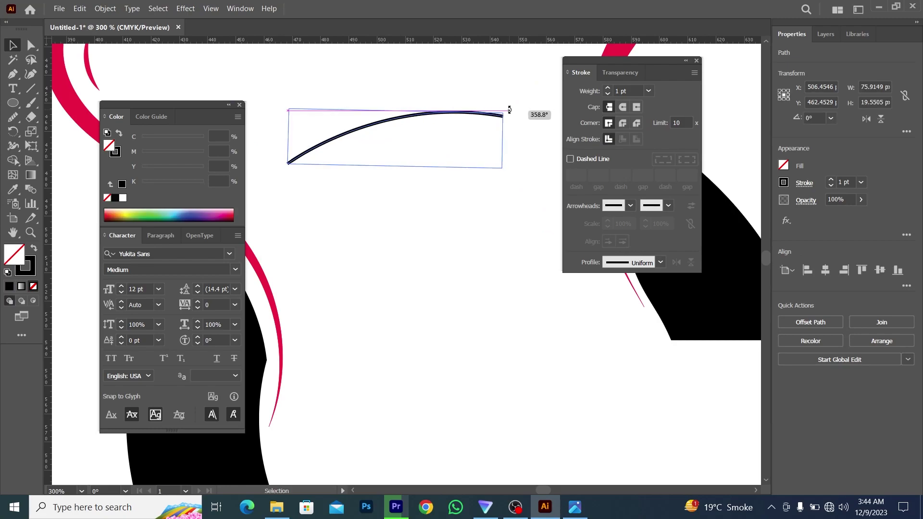
{"action": "scroll", "coordinate": [455, 210], "scroll_direction": "down", "scroll_amount": 3}
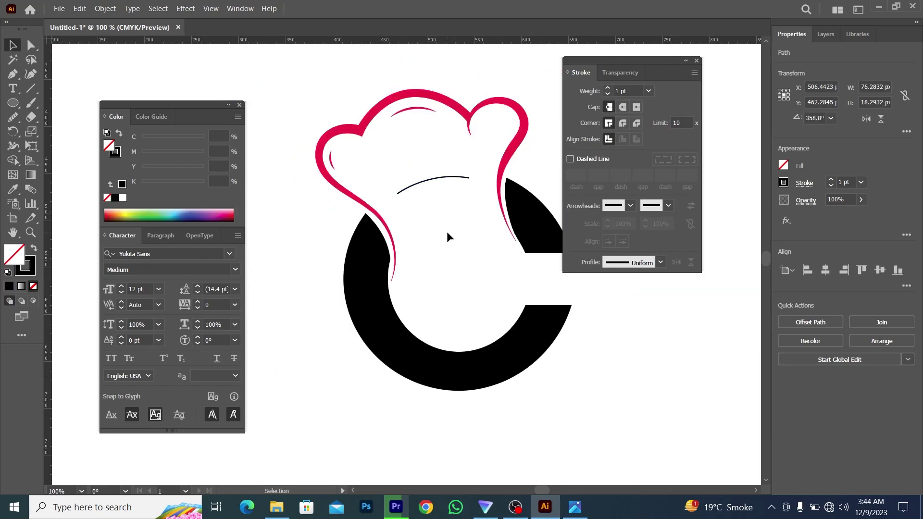
{"action": "left_click", "coordinate": [446, 232]}
Set the arc's stroke weight to 4 pt.
{"action": "scroll", "coordinate": [441, 233], "scroll_direction": "up", "scroll_amount": 1}
{"action": "left_click", "coordinate": [410, 172]}
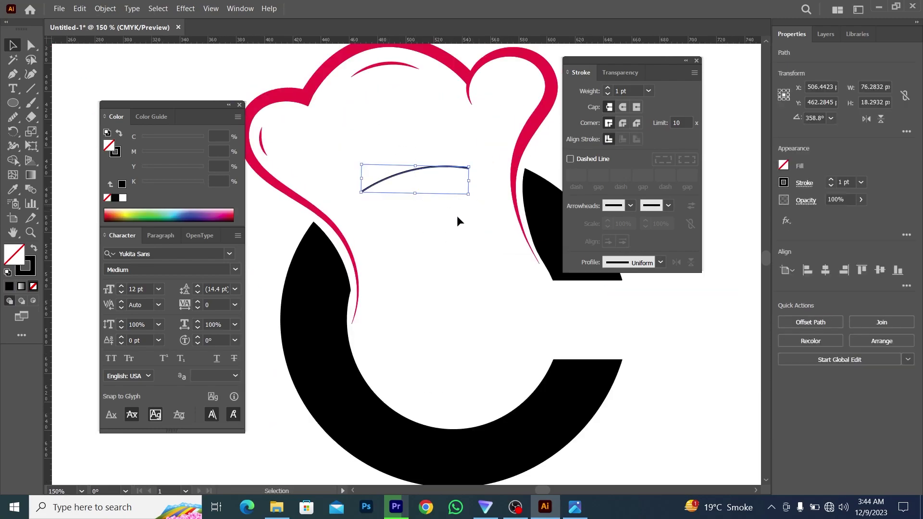
{"action": "left_click", "coordinate": [630, 90]}
{"action": "key", "text": "Up"}
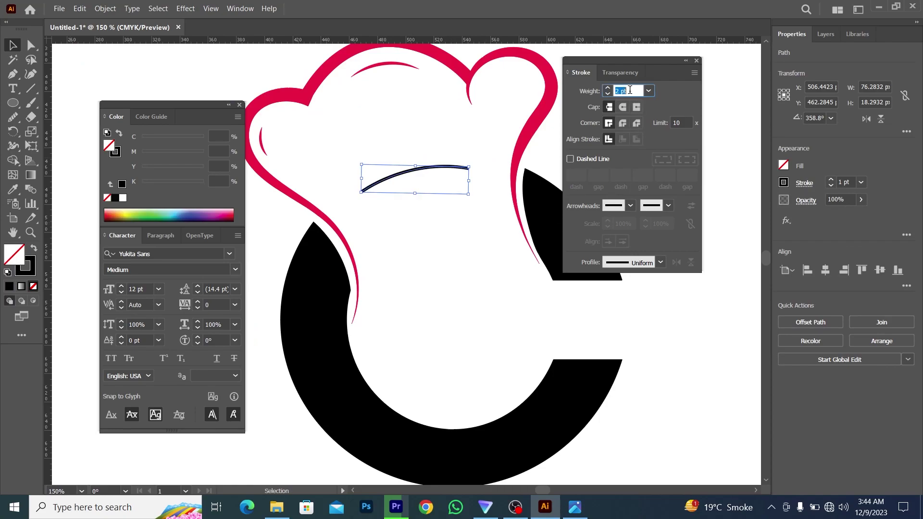
{"action": "key", "text": "Up"}
{"action": "key", "text": "Up"}
{"action": "left_click", "coordinate": [424, 210]}
Apply the width profile that tapers to a point at both ends to the arc's stroke.
{"action": "left_click", "coordinate": [416, 167]}
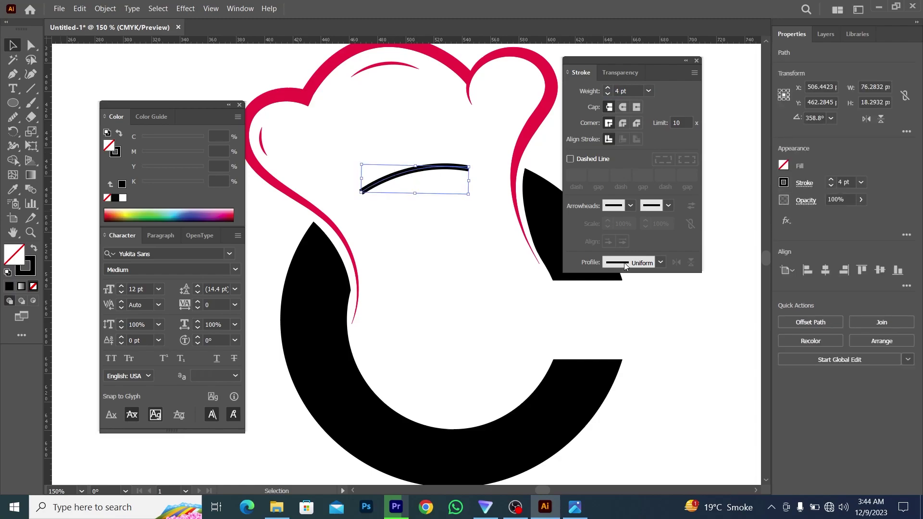
{"action": "left_click", "coordinate": [662, 262]}
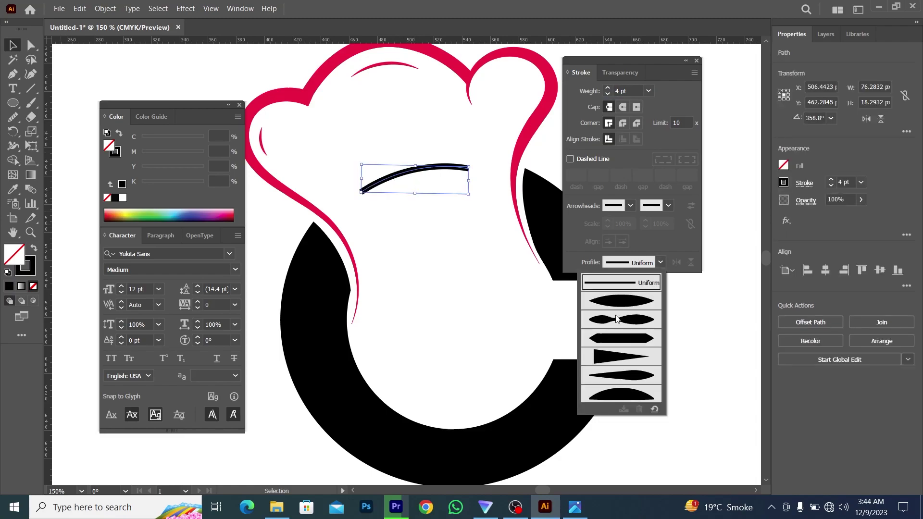
{"action": "left_click", "coordinate": [620, 302]}
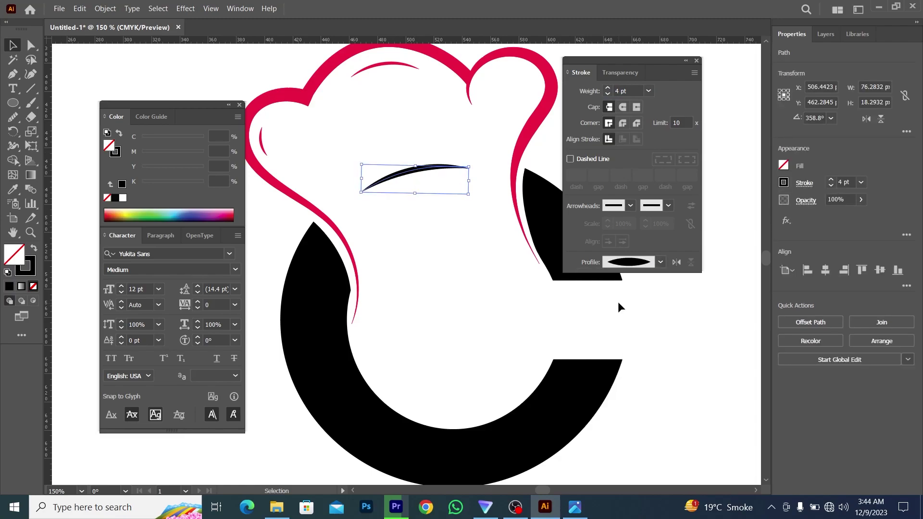
Narrow the middle of the arc's stroke to about 2.05 pt with the Width tool and deselect it.
{"action": "left_click", "coordinate": [13, 145]}
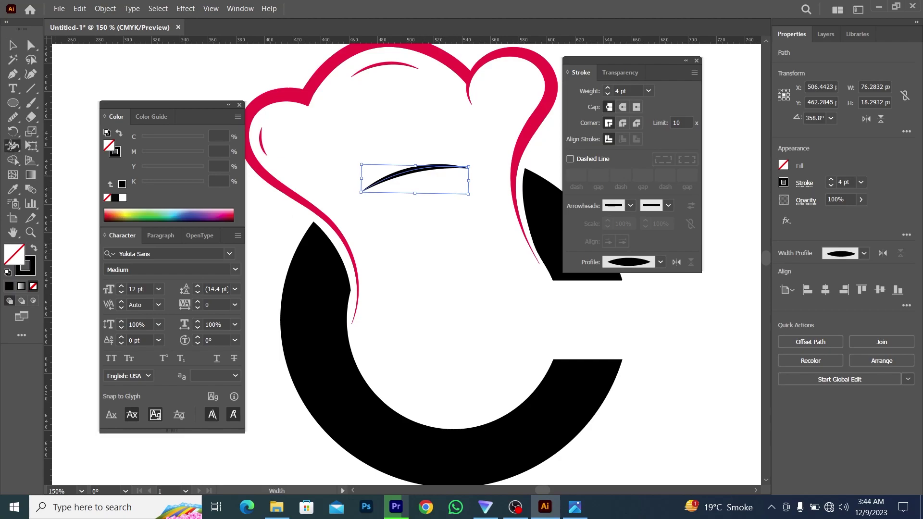
{"action": "scroll", "coordinate": [428, 171], "scroll_direction": "up", "scroll_amount": 4}
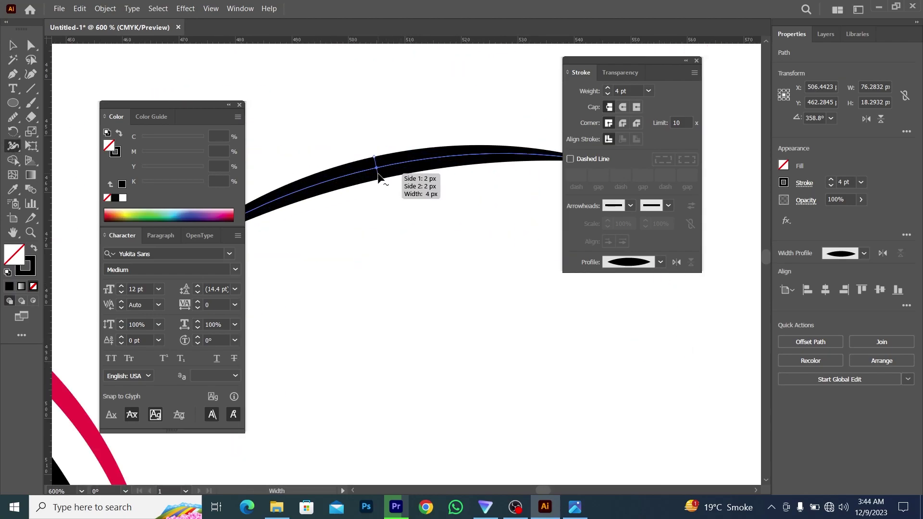
{"action": "left_click_drag", "start_coordinate": [378, 179], "coordinate": [382, 180]}
{"action": "scroll", "coordinate": [412, 195], "scroll_direction": "down", "scroll_amount": 4}
{"action": "left_click", "coordinate": [13, 46]}
{"action": "left_click", "coordinate": [346, 151]}
{"action": "scroll", "coordinate": [348, 153], "scroll_direction": "down", "scroll_amount": 2}
{"action": "scroll", "coordinate": [379, 215], "scroll_direction": "up", "scroll_amount": 1}
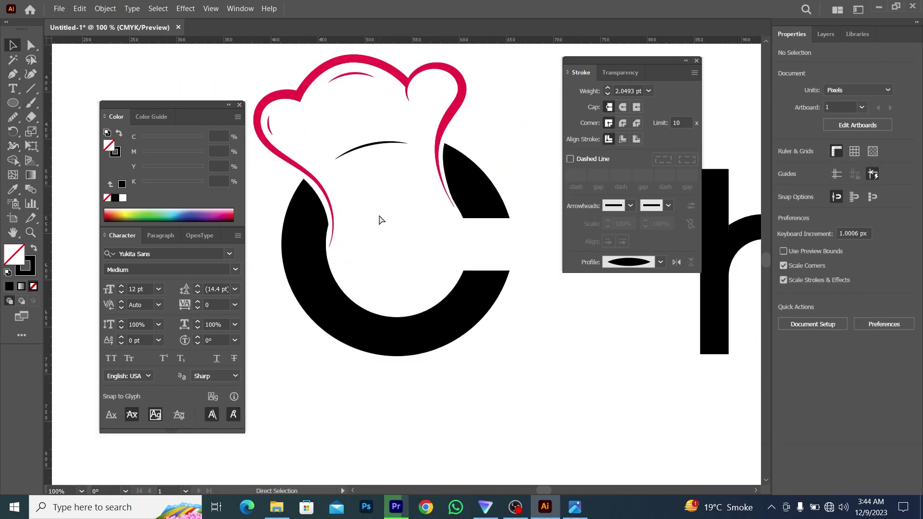
{"action": "scroll", "coordinate": [380, 219], "scroll_direction": "up", "scroll_amount": 3}
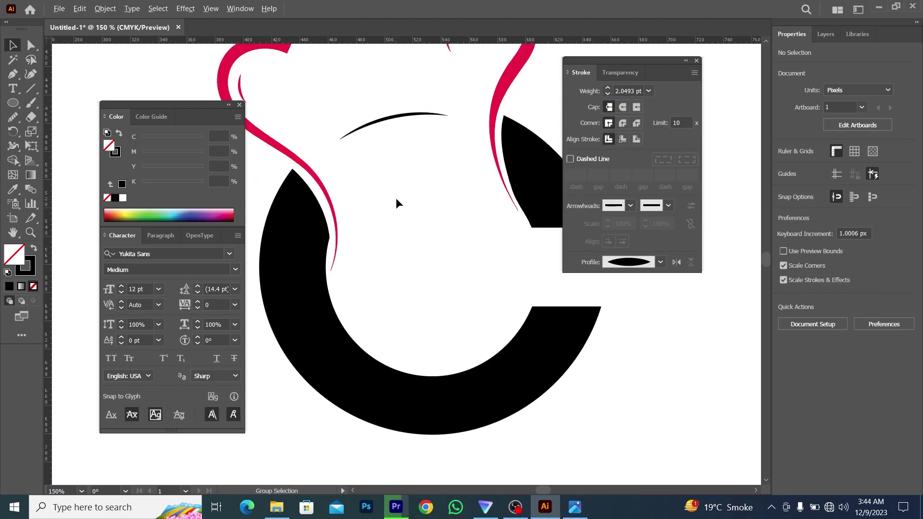
{"action": "scroll", "coordinate": [397, 198], "scroll_direction": "down", "scroll_amount": 3}
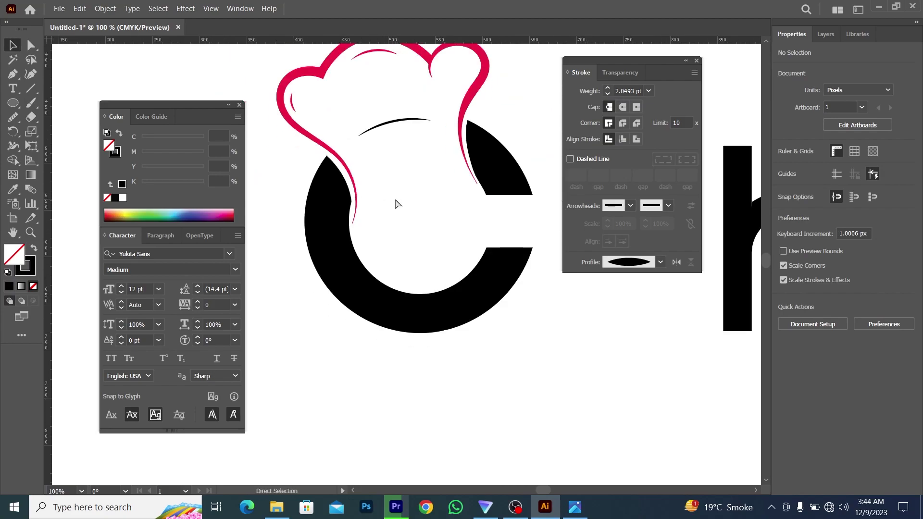
{"action": "scroll", "coordinate": [398, 203], "scroll_direction": "down", "scroll_amount": 1}
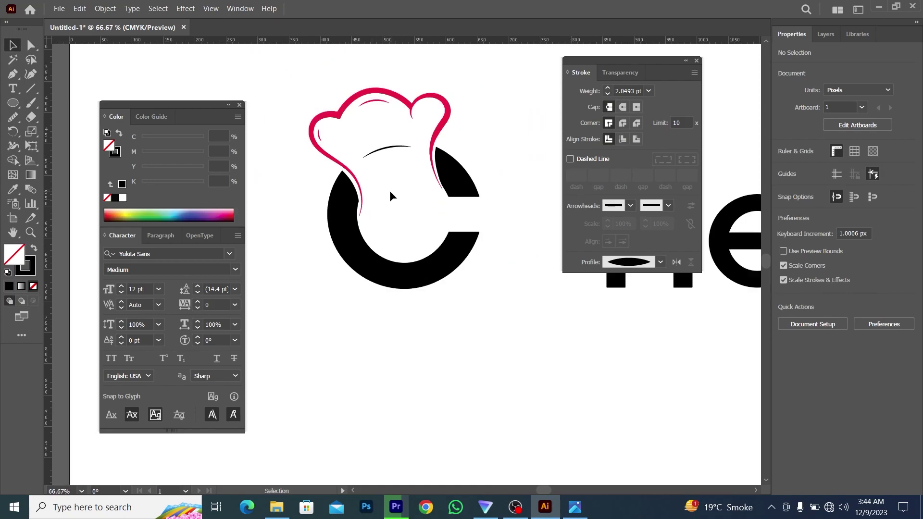
{"action": "scroll", "coordinate": [391, 201], "scroll_direction": "up", "scroll_amount": 1}
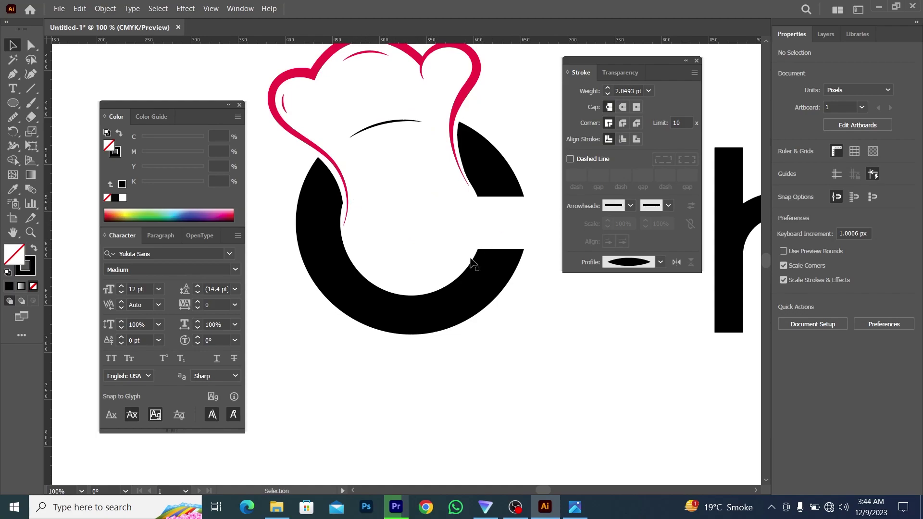
{"action": "scroll", "coordinate": [407, 239], "scroll_direction": "right", "scroll_amount": 1}
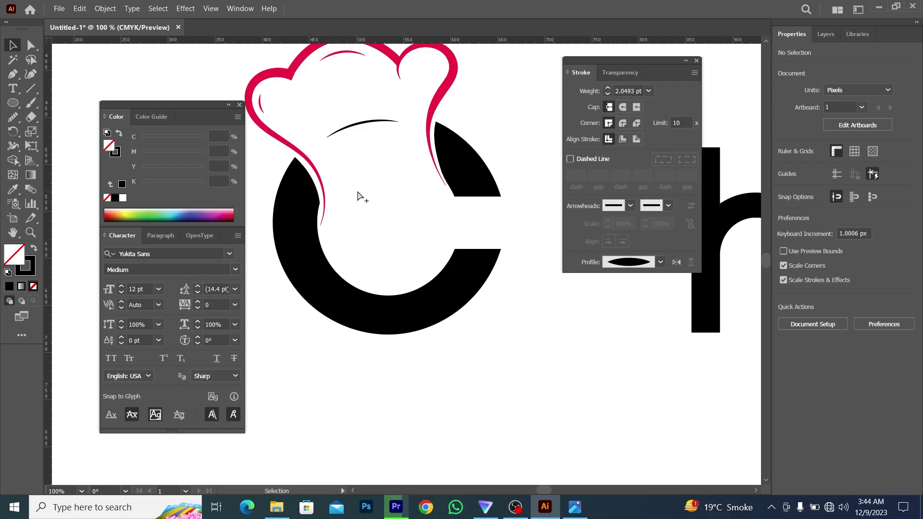
Draw a short upward-bowed curve about 18 px wide with the Pen tool, below the thin arc inside the C.
{"action": "scroll", "coordinate": [357, 195], "scroll_direction": "up", "scroll_amount": 1}
{"action": "left_click", "coordinate": [13, 75]}
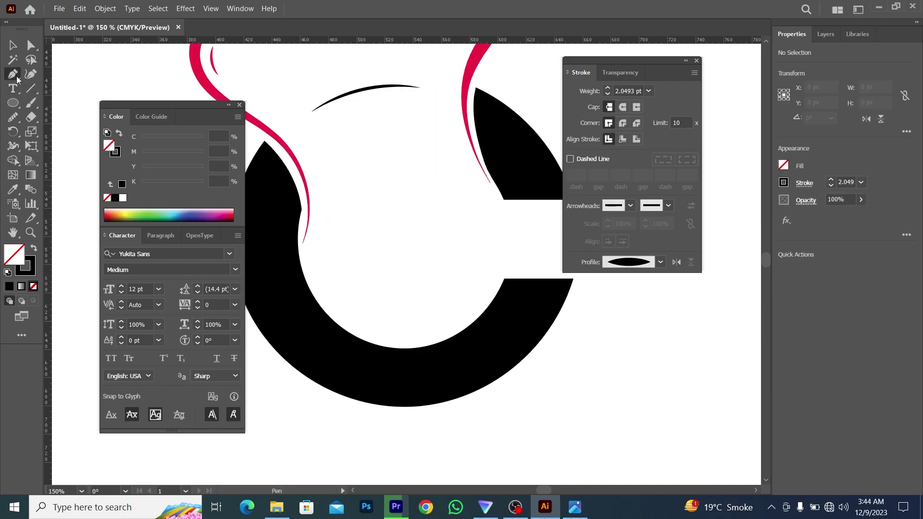
{"action": "left_click", "coordinate": [331, 191]}
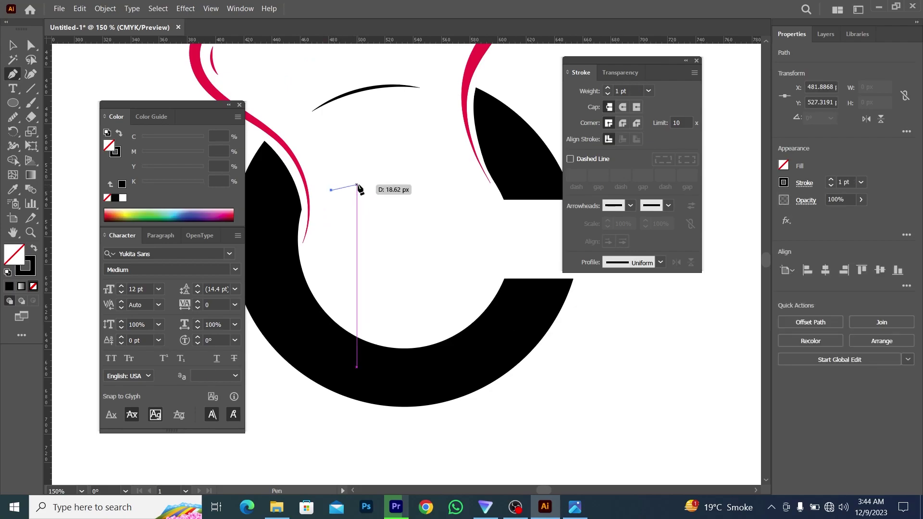
{"action": "left_click", "coordinate": [357, 185]}
{"action": "left_click_drag", "start_coordinate": [371, 183], "coordinate": [373, 185]}
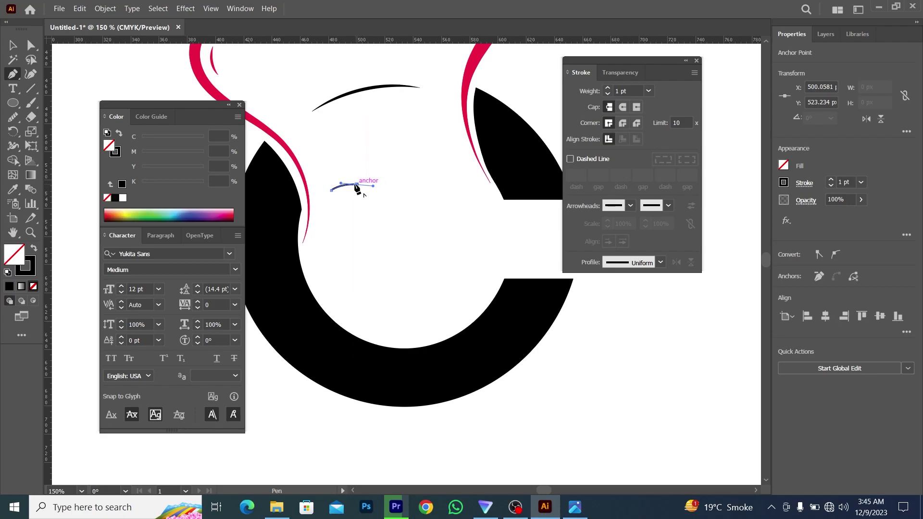
Swap the short curve's fill and stroke to give it a black fill without a stroke, and deselect it.
{"action": "left_click", "coordinate": [13, 45]}
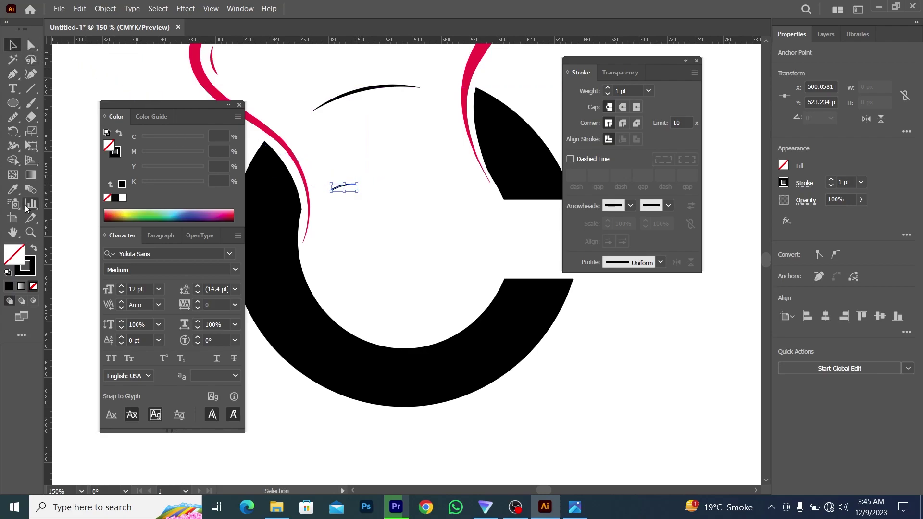
{"action": "left_click", "coordinate": [34, 249]}
{"action": "left_click", "coordinate": [451, 236]}
{"action": "key", "text": "ctrl+minus"}
{"action": "key", "text": "ctrl+minus"}
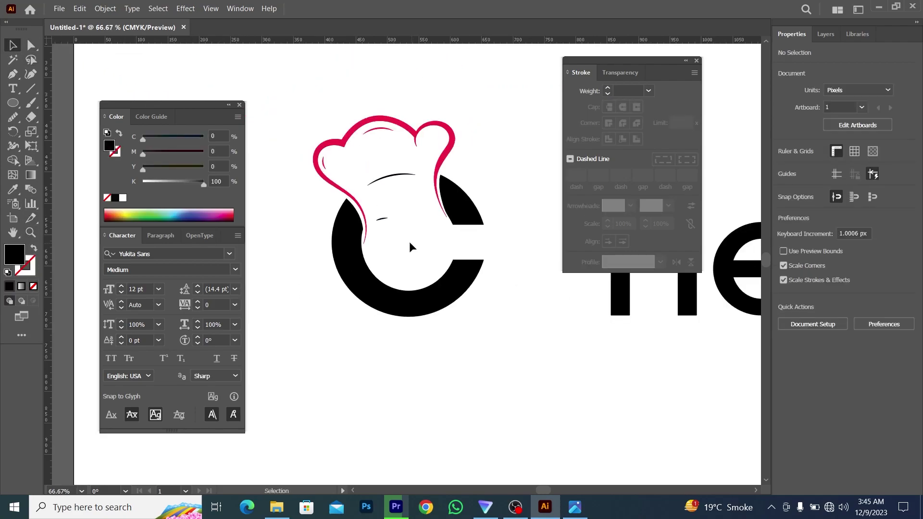
Enlarge the small eye shape proportionally from its center to about 22.9 × 5.3 px.
{"action": "scroll", "coordinate": [390, 239], "scroll_direction": "up", "scroll_amount": 2}
{"action": "left_click", "coordinate": [374, 198]}
{"action": "scroll", "coordinate": [378, 202], "scroll_direction": "up", "scroll_amount": 1}
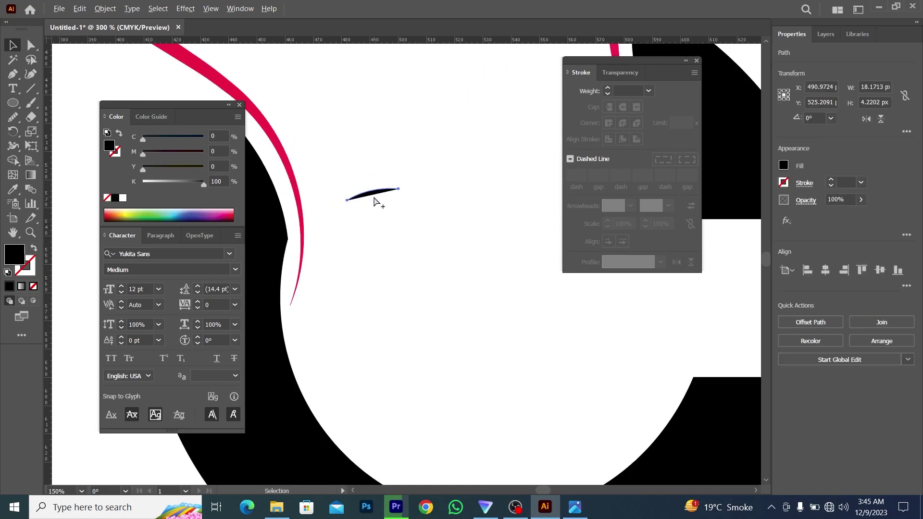
{"action": "scroll", "coordinate": [378, 202], "scroll_direction": "up", "scroll_amount": 2}
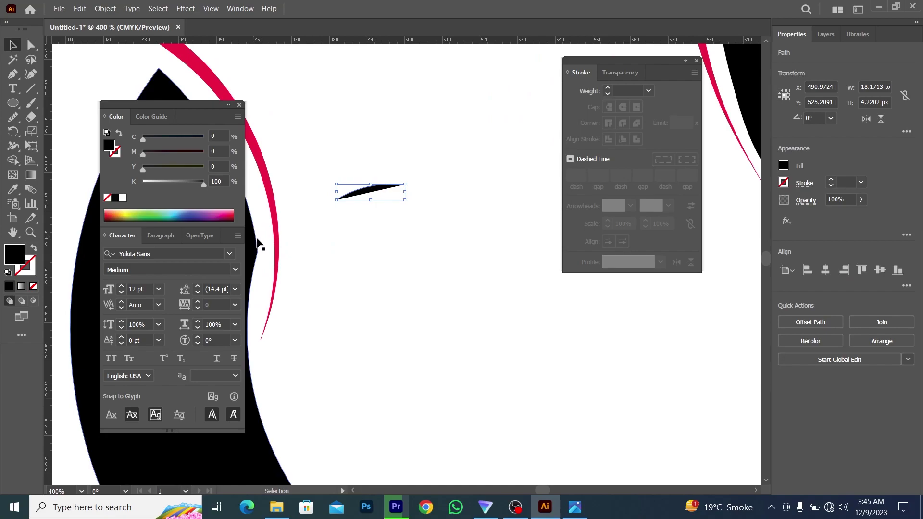
{"action": "left_click", "coordinate": [339, 235]}
{"action": "left_click", "coordinate": [373, 197]}
{"action": "left_click_drag", "start_coordinate": [403, 202], "coordinate": [414, 202]}
Raise the curve handle of the eye shape's right anchor to make its upper edge bulge more, and deselect it.
{"action": "left_click", "coordinate": [38, 51]}
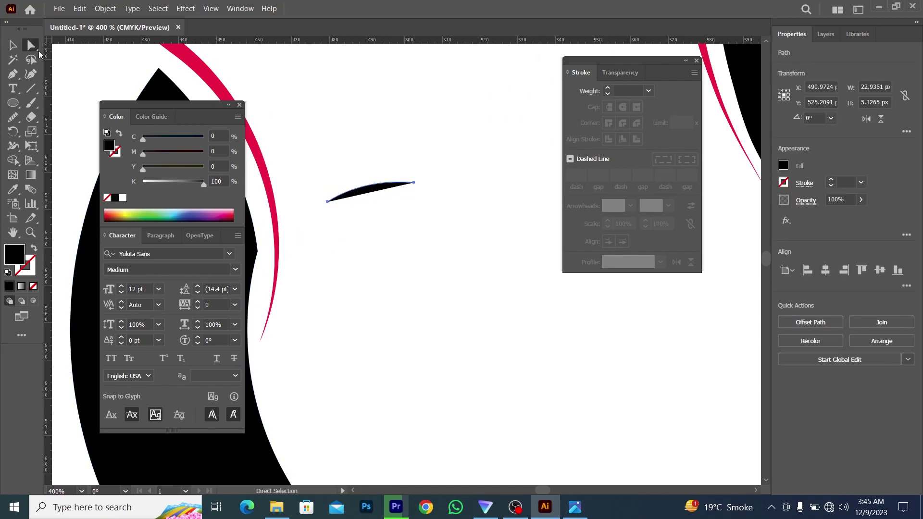
{"action": "left_click", "coordinate": [414, 183]}
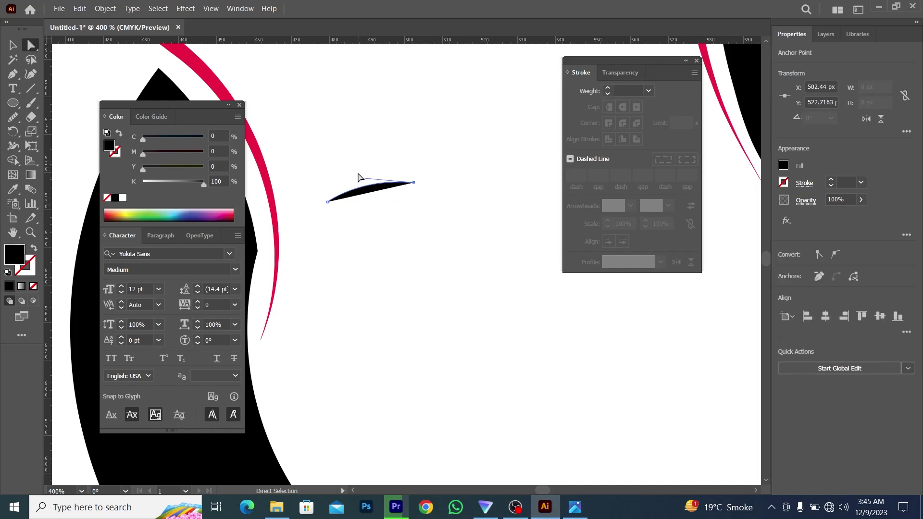
{"action": "left_click_drag", "start_coordinate": [358, 180], "coordinate": [359, 164]}
{"action": "left_click", "coordinate": [384, 258]}
{"action": "scroll", "coordinate": [392, 270], "scroll_direction": "down", "scroll_amount": 3}
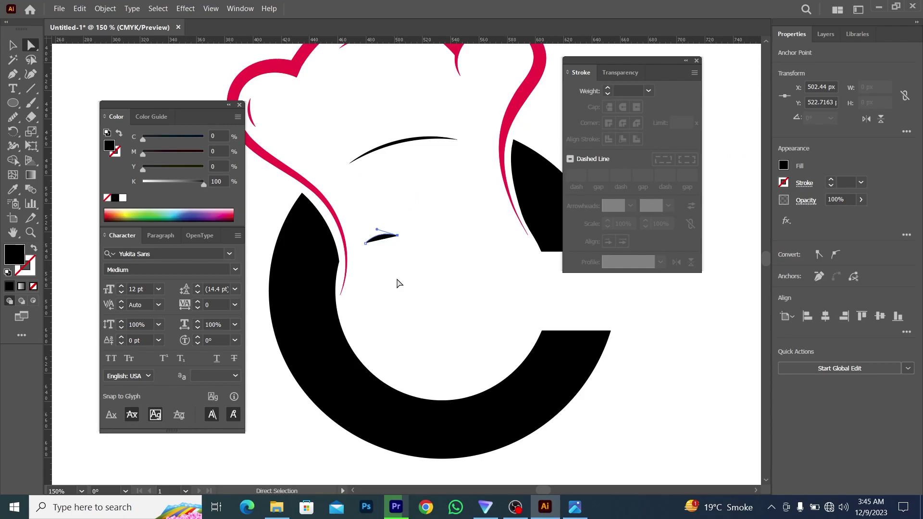
{"action": "scroll", "coordinate": [397, 283], "scroll_direction": "right", "scroll_amount": 2}
{"action": "key", "text": "v"}
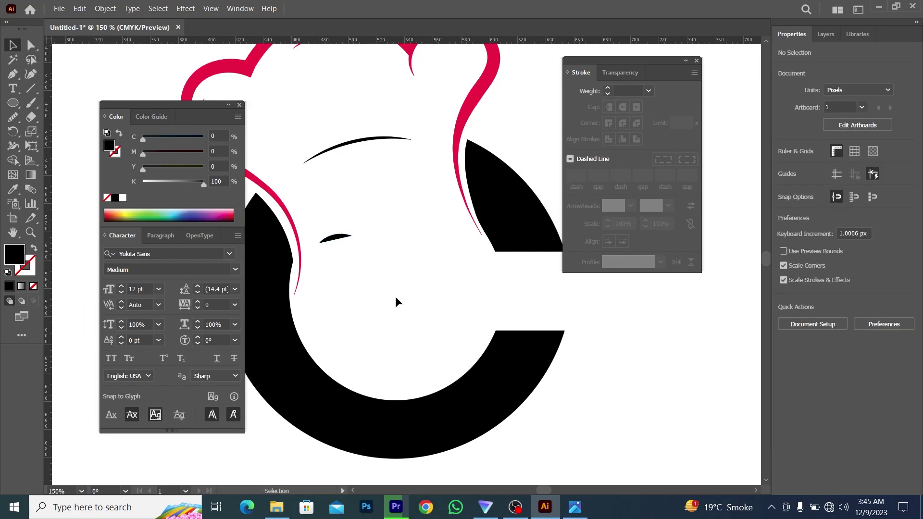
Try placing a copy of the eye shape to its right and slightly higher.
{"action": "left_click_drag", "start_coordinate": [343, 241], "coordinate": [432, 225]}
{"action": "scroll", "coordinate": [405, 285], "scroll_direction": "down", "scroll_amount": 3}
{"action": "left_click", "coordinate": [402, 300]}
{"action": "scroll", "coordinate": [399, 298], "scroll_direction": "up", "scroll_amount": 3}
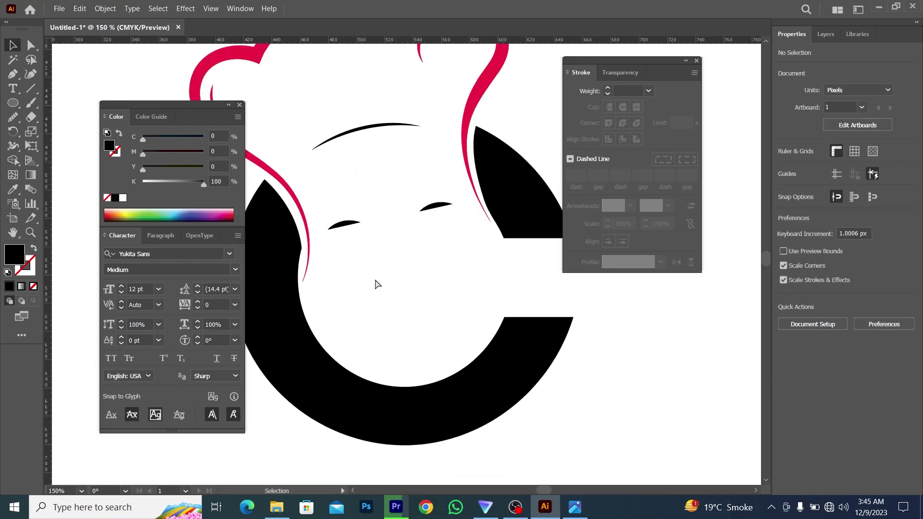
{"action": "key", "text": "ctrl+z"}
Raise the right anchor's curve handle further to make the eye shape about one step fuller, and deselect it.
{"action": "scroll", "coordinate": [333, 218], "scroll_direction": "up", "scroll_amount": 4}
{"action": "left_click", "coordinate": [31, 45]}
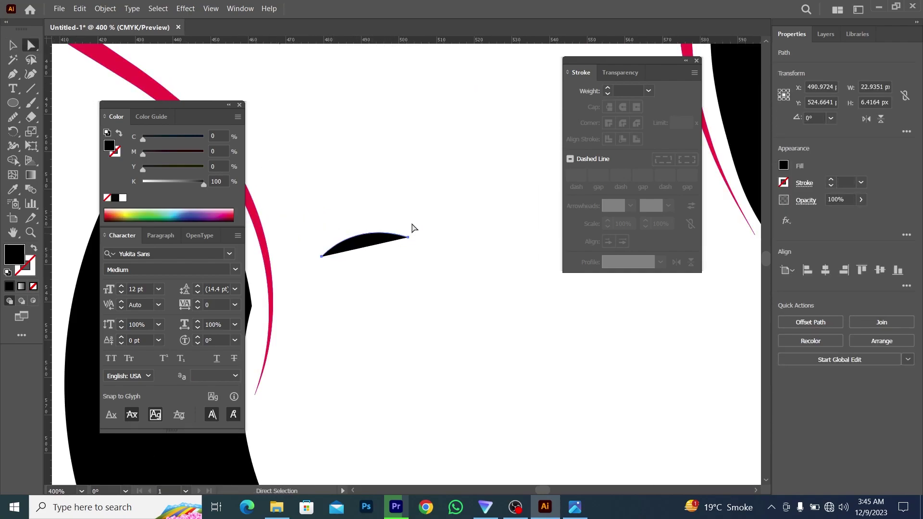
{"action": "left_click", "coordinate": [409, 237]}
{"action": "left_click_drag", "start_coordinate": [356, 224], "coordinate": [346, 206]}
{"action": "scroll", "coordinate": [376, 277], "scroll_direction": "down", "scroll_amount": 3}
{"action": "left_click", "coordinate": [381, 302]}
{"action": "left_click", "coordinate": [12, 45]}
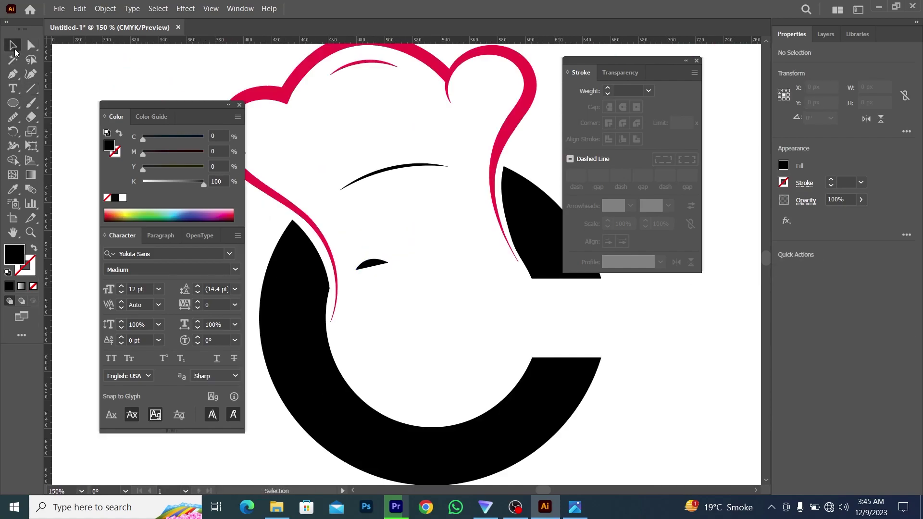
Place a copy of the fuller eye shape to its right and slightly higher as the second eye.
{"action": "scroll", "coordinate": [387, 260], "scroll_direction": "right", "scroll_amount": 2}
{"action": "left_click_drag", "start_coordinate": [346, 263], "coordinate": [439, 243]}
{"action": "key", "text": "ctrl+minus"}
{"action": "key", "text": "ctrl+minus"}
{"action": "left_click", "coordinate": [393, 305]}
{"action": "scroll", "coordinate": [393, 305], "scroll_direction": "up", "scroll_amount": 1}
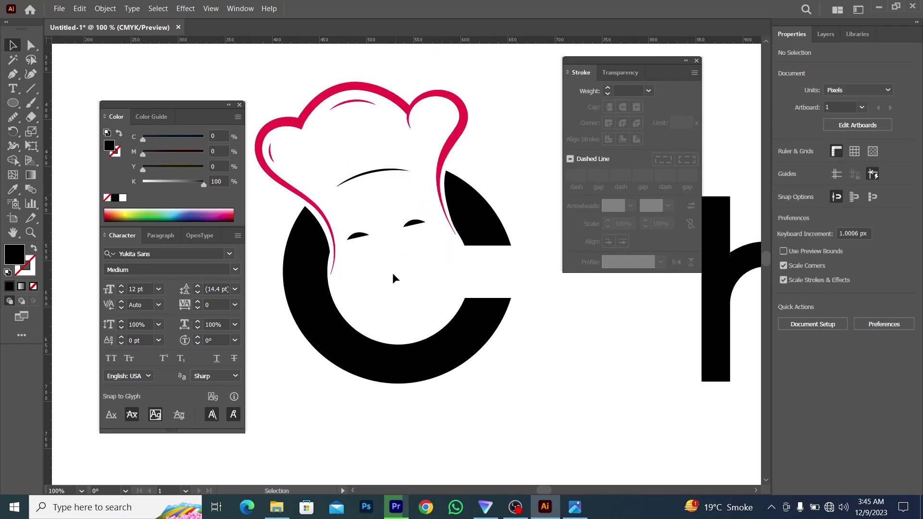
Rotate both eye shapes together very slightly, deselect them and check the face against the C.
{"action": "left_click_drag", "start_coordinate": [361, 225], "coordinate": [431, 241]}
{"action": "scroll", "coordinate": [430, 238], "scroll_direction": "up", "scroll_amount": 1}
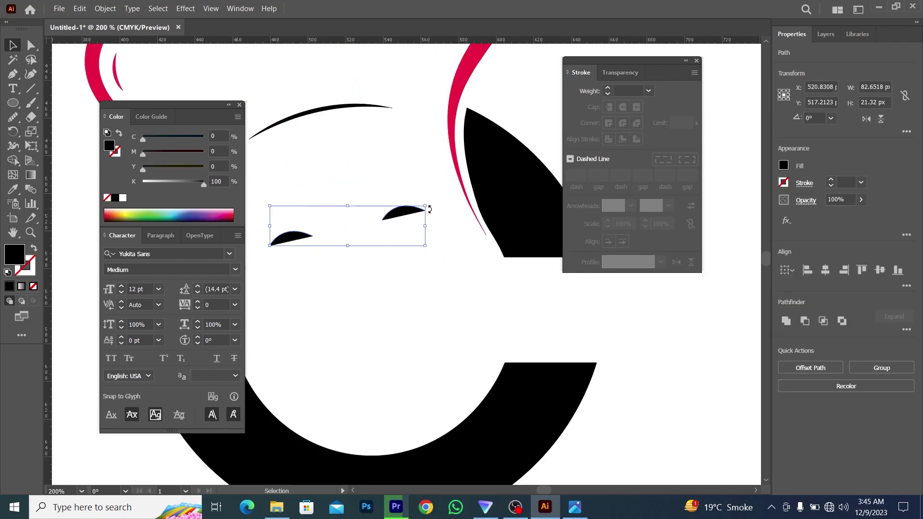
{"action": "left_click_drag", "start_coordinate": [430, 207], "coordinate": [431, 209]}
{"action": "left_click", "coordinate": [436, 269]}
{"action": "scroll", "coordinate": [435, 269], "scroll_direction": "down", "scroll_amount": 1}
{"action": "scroll", "coordinate": [425, 285], "scroll_direction": "down", "scroll_amount": 1}
{"action": "scroll", "coordinate": [426, 285], "scroll_direction": "up", "scroll_amount": 3}
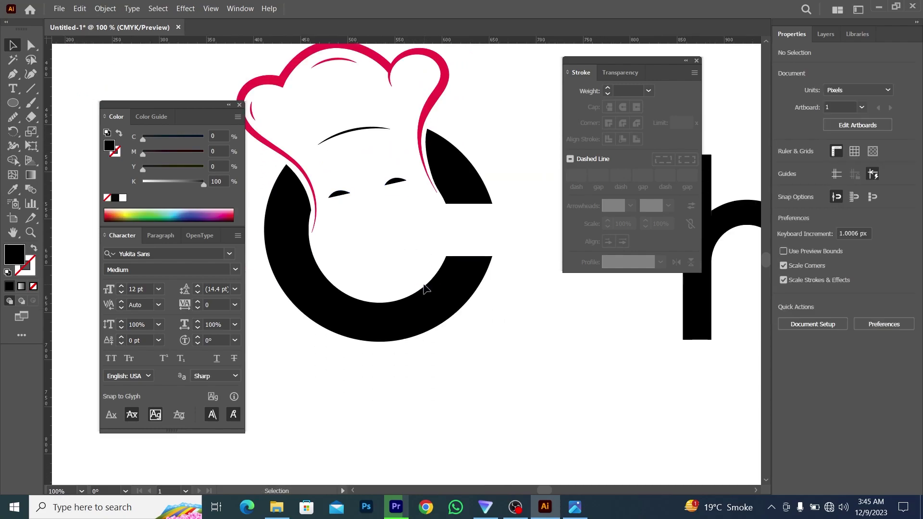
{"action": "scroll", "coordinate": [424, 267], "scroll_direction": "down", "scroll_amount": 2}
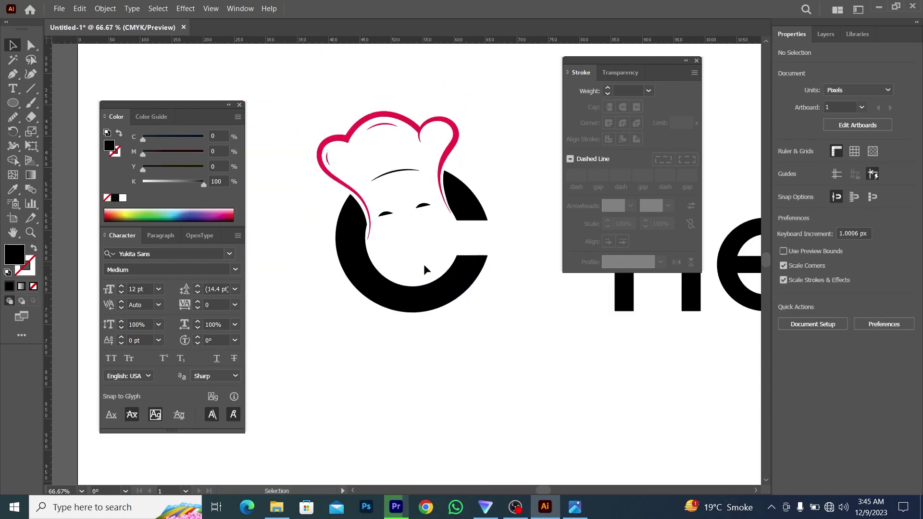
{"action": "scroll", "coordinate": [413, 256], "scroll_direction": "up", "scroll_amount": 2}
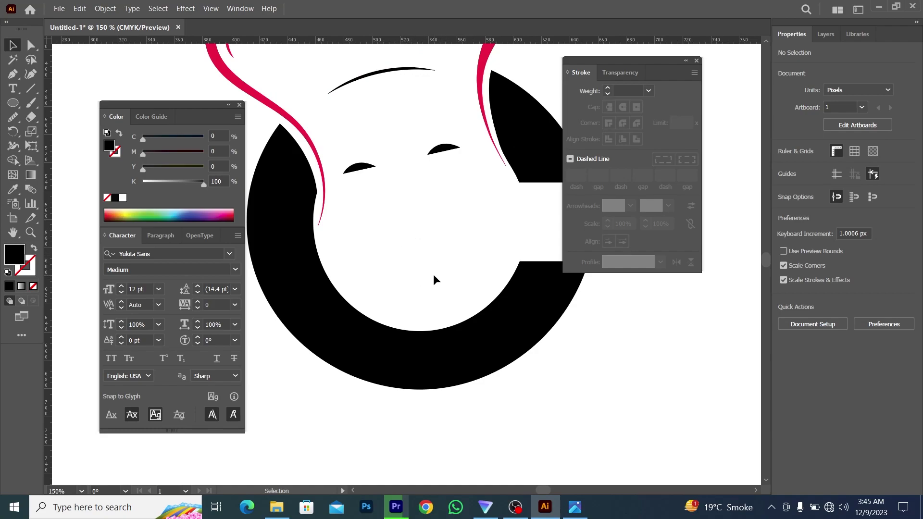
Draw a small S-shaped line about 22 × 11 px below the eyes with the Pencil tool.
{"action": "left_click", "coordinate": [13, 116]}
{"action": "left_click", "coordinate": [34, 132]}
{"action": "scroll", "coordinate": [427, 283], "scroll_direction": "up", "scroll_amount": 1}
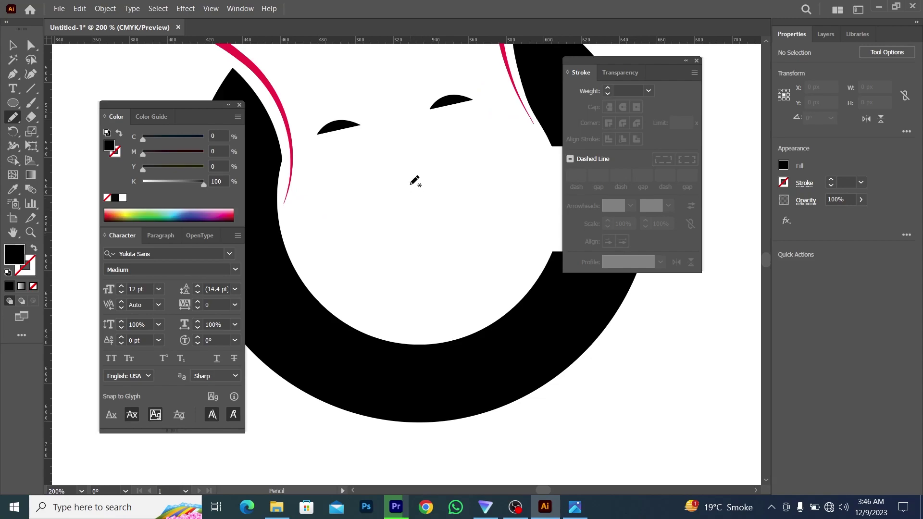
{"action": "left_click_drag", "start_coordinate": [394, 120], "coordinate": [425, 244]}
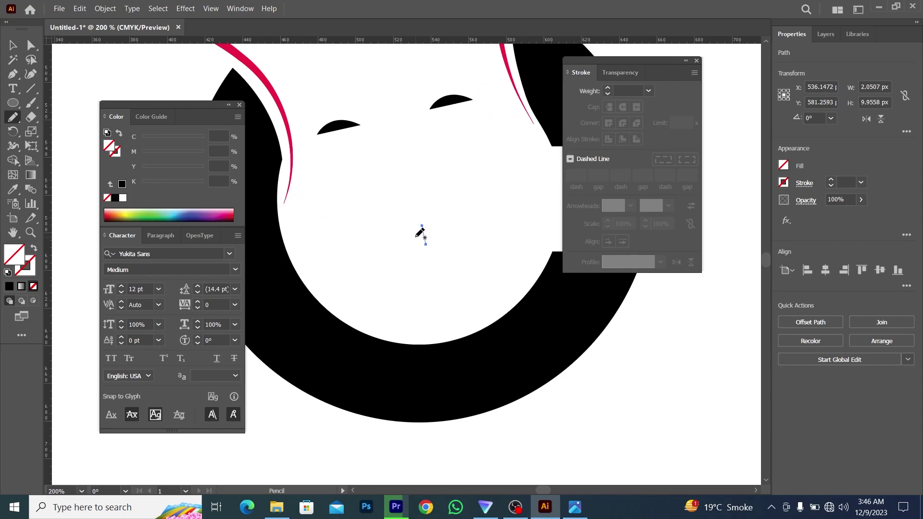
{"action": "left_click_drag", "start_coordinate": [397, 252], "coordinate": [350, 254]}
Give the S-shaped line a 3 pt black stroke without a fill.
{"action": "key", "text": "v"}
{"action": "left_click", "coordinate": [623, 91]}
{"action": "type", "text": "2"}
{"action": "key", "text": "Return"}
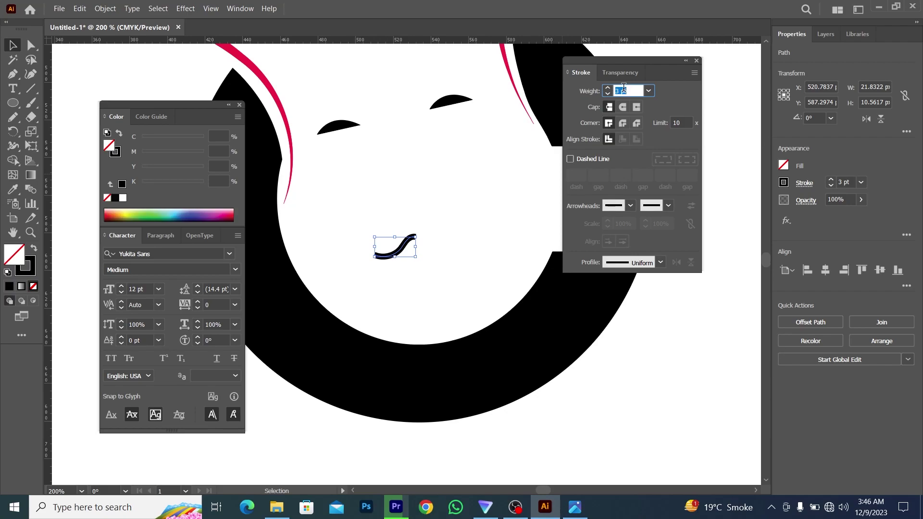
{"action": "left_click", "coordinate": [480, 245]}
Flatten the lower bend of the S-shaped line by raising the curve handle of its left end.
{"action": "scroll", "coordinate": [403, 276], "scroll_direction": "up", "scroll_amount": 2}
{"action": "left_click", "coordinate": [398, 224]}
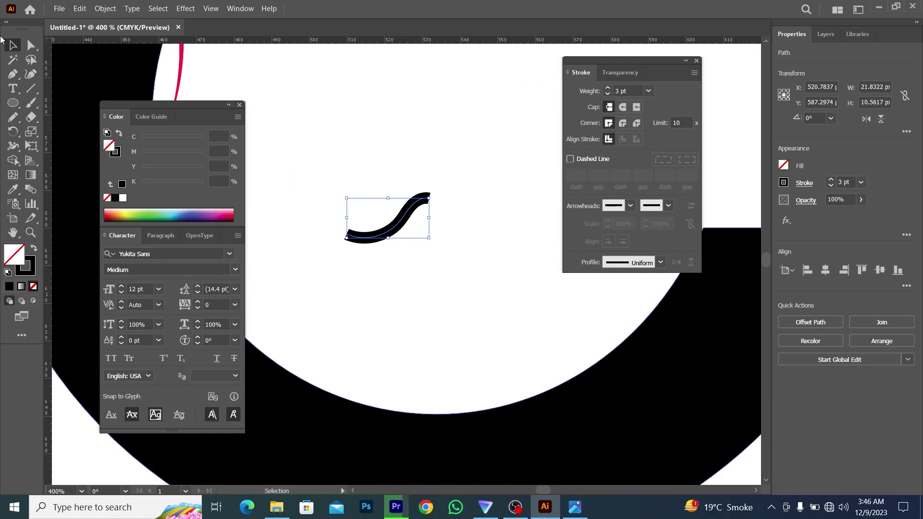
{"action": "left_click", "coordinate": [31, 46]}
{"action": "scroll", "coordinate": [387, 230], "scroll_direction": "up", "scroll_amount": 1}
{"action": "mouse_move", "coordinate": [407, 217]}
{"action": "left_mouse_down"}
{"action": "mouse_move", "coordinate": [427, 229]}
{"action": "mouse_move", "coordinate": [408, 221]}
{"action": "left_mouse_up"}
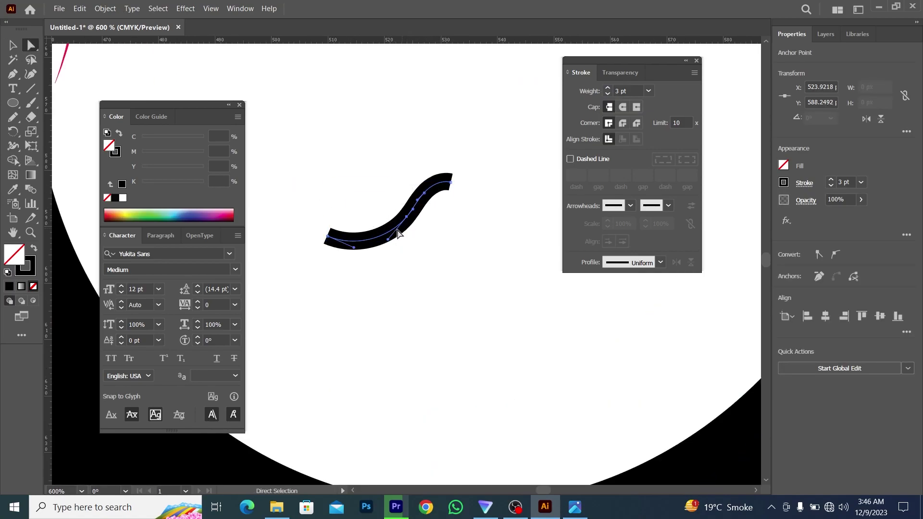
{"action": "left_click_drag", "start_coordinate": [355, 247], "coordinate": [355, 241]}
Try shifting the S-shaped line's middle anchor up and giving its stroke a round cap.
{"action": "left_click_drag", "start_coordinate": [376, 193], "coordinate": [404, 210]}
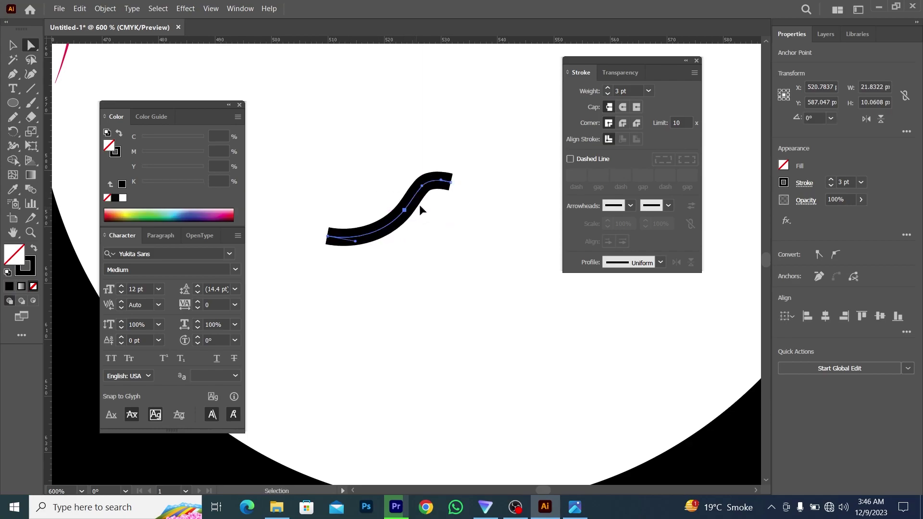
{"action": "left_click", "coordinate": [451, 184]}
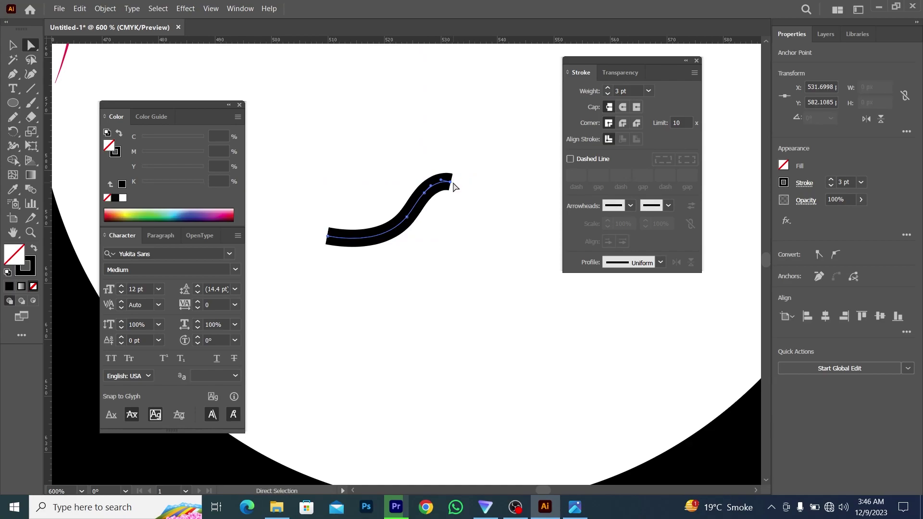
{"action": "left_click", "coordinate": [622, 107]}
{"action": "key", "text": "ctrl+z"}
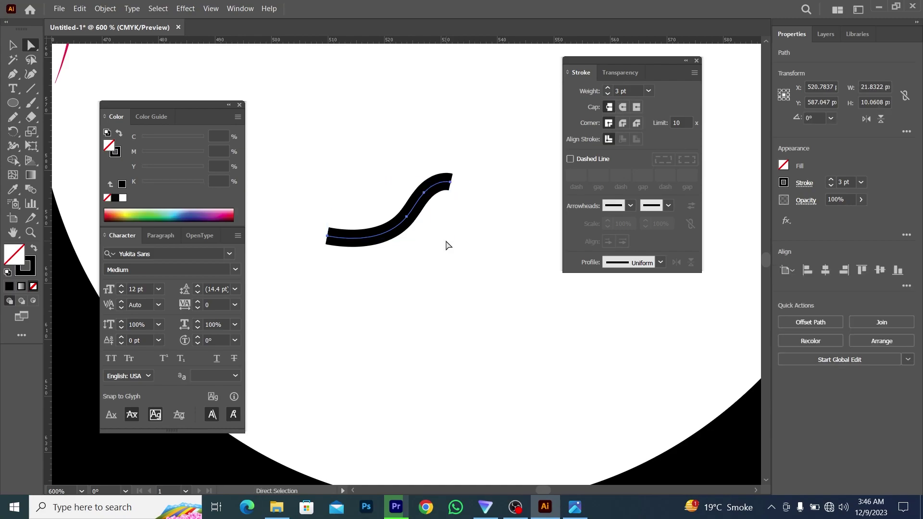
Apply the triangular width profile that tapers the S-shaped line toward its left end, and set a round cap.
{"action": "scroll", "coordinate": [447, 245], "scroll_direction": "right", "scroll_amount": 1}
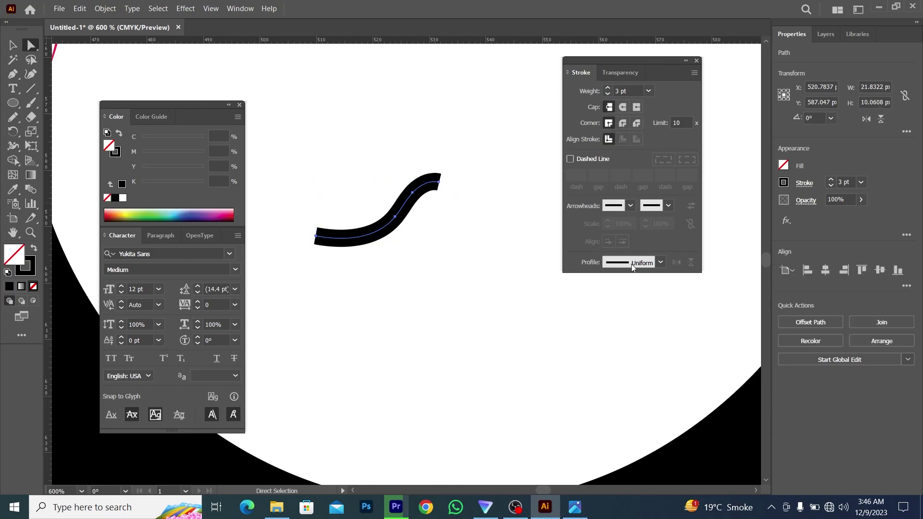
{"action": "left_click", "coordinate": [659, 263]}
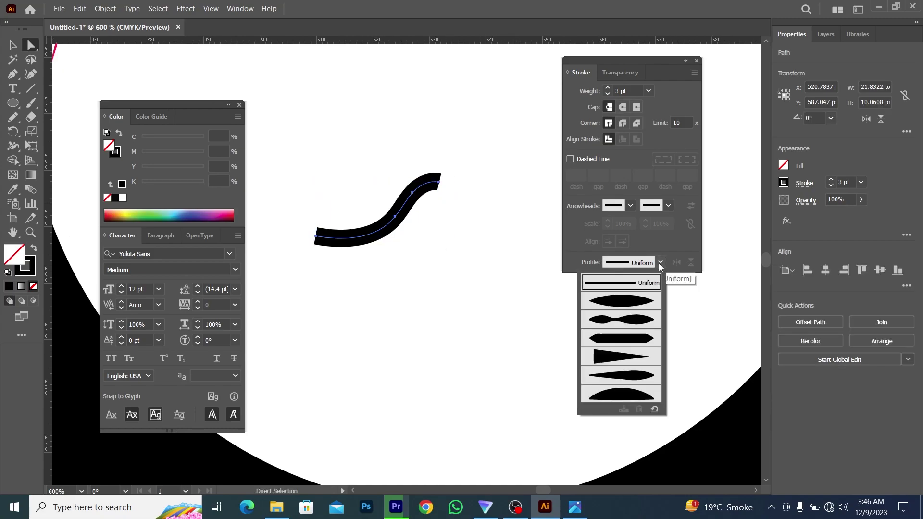
{"action": "left_click", "coordinate": [621, 357]}
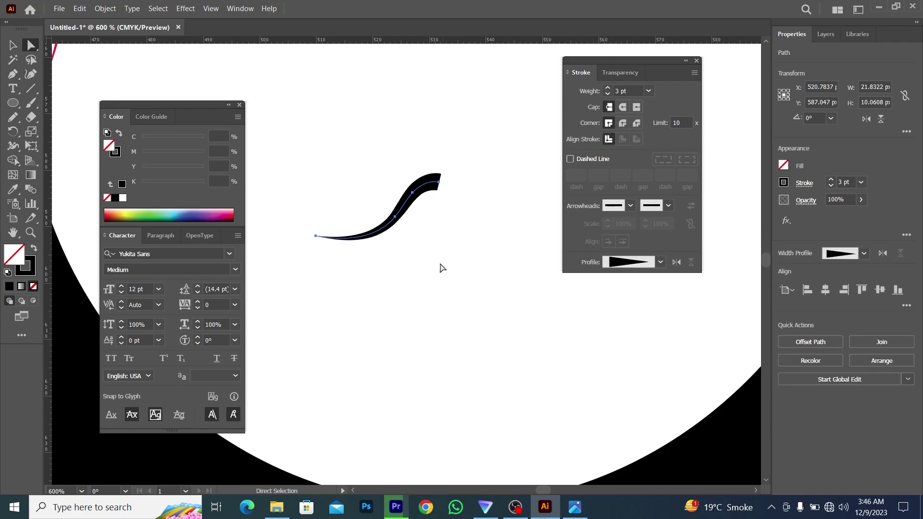
{"action": "left_click", "coordinate": [624, 107]}
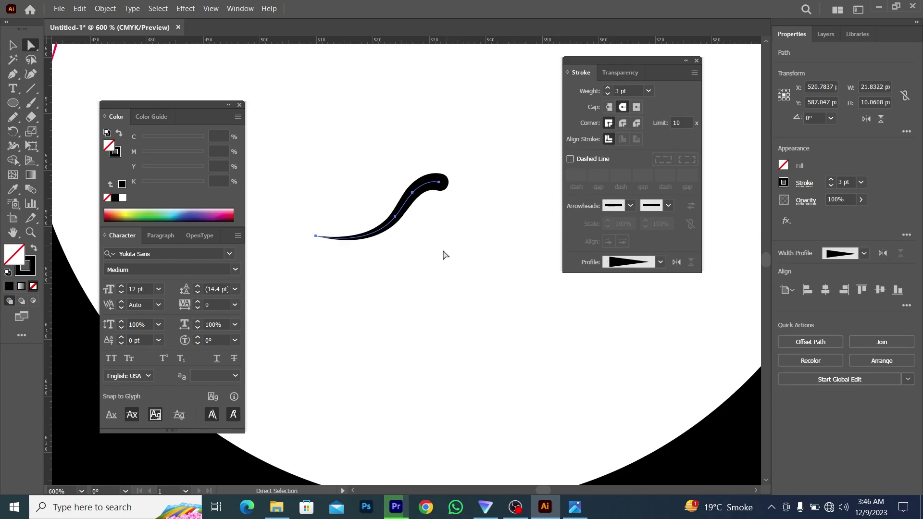
Even out the middle and lower bends of the S-shaped line with several strokes of the Smooth tool.
{"action": "scroll", "coordinate": [393, 301], "scroll_direction": "down", "scroll_amount": 3}
{"action": "scroll", "coordinate": [405, 276], "scroll_direction": "up", "scroll_amount": 3}
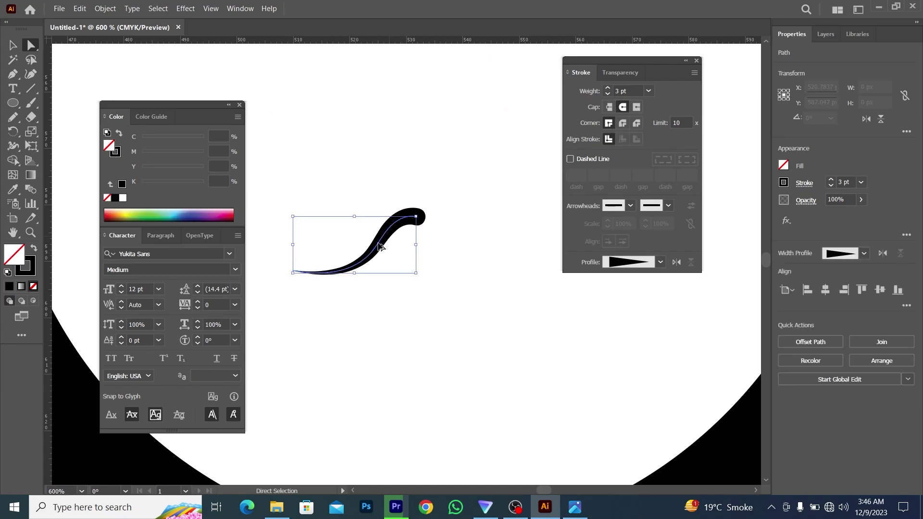
{"action": "scroll", "coordinate": [380, 246], "scroll_direction": "up", "scroll_amount": 1}
{"action": "right_click", "coordinate": [10, 122]}
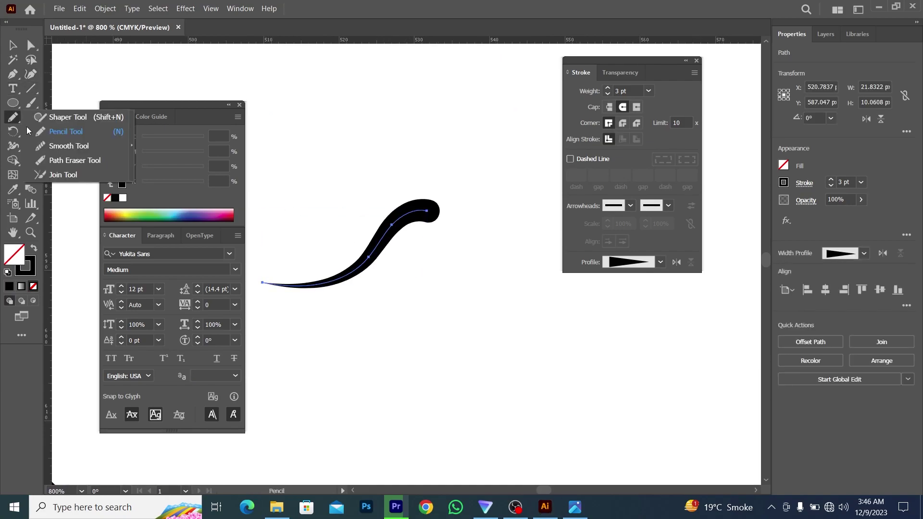
{"action": "left_click", "coordinate": [69, 147]}
{"action": "left_click_drag", "start_coordinate": [401, 220], "coordinate": [364, 275]}
{"action": "left_click_drag", "start_coordinate": [397, 221], "coordinate": [336, 284]}
{"action": "left_click_drag", "start_coordinate": [385, 231], "coordinate": [336, 283]}
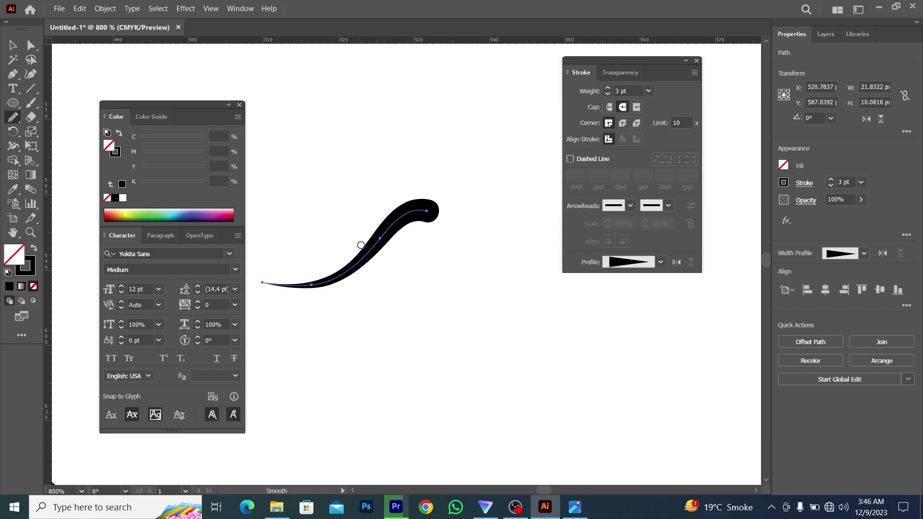
{"action": "scroll", "coordinate": [334, 285], "scroll_direction": "down", "scroll_amount": 2}
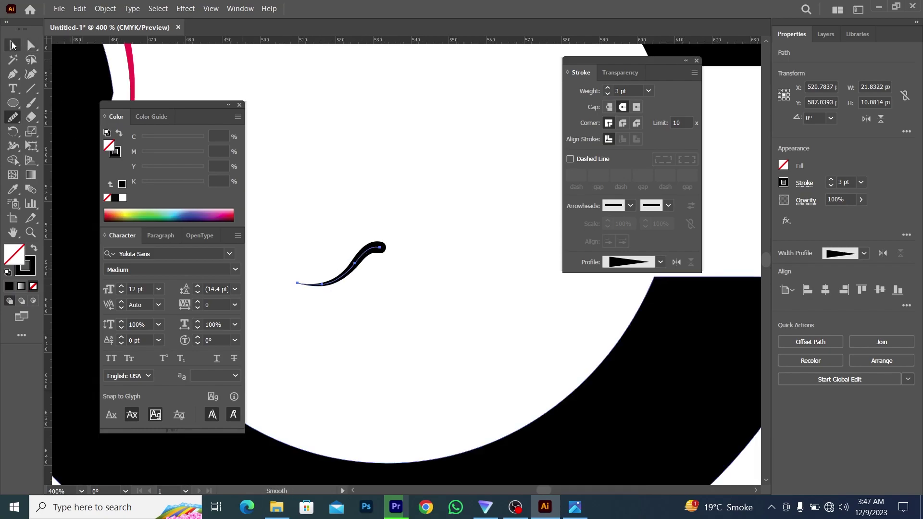
{"action": "key", "text": "v"}
{"action": "left_click_drag", "start_coordinate": [373, 233], "coordinate": [461, 274]}
{"action": "left_click", "coordinate": [625, 91]}
{"action": "type", "text": "0.25"}
{"action": "key", "text": "Return"}
{"action": "scroll", "coordinate": [631, 89], "scroll_direction": "up", "scroll_amount": 7}
{"action": "scroll", "coordinate": [631, 89], "scroll_direction": "down", "scroll_amount": 3}
{"action": "left_click", "coordinate": [469, 237]}
{"action": "left_click_drag", "start_coordinate": [392, 222], "coordinate": [398, 270]}
{"action": "key", "text": "Delete"}
Scale the S-shaped line up proportionally to about 29 px wide and shift it slightly left.
{"action": "left_click", "coordinate": [376, 253]}
{"action": "scroll", "coordinate": [385, 250], "scroll_direction": "up", "scroll_amount": 2}
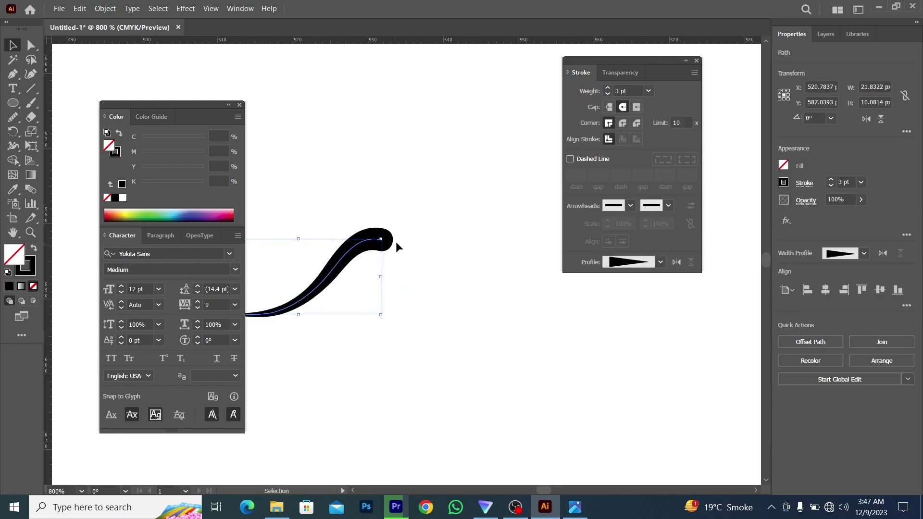
{"action": "scroll", "coordinate": [395, 247], "scroll_direction": "down", "scroll_amount": 1}
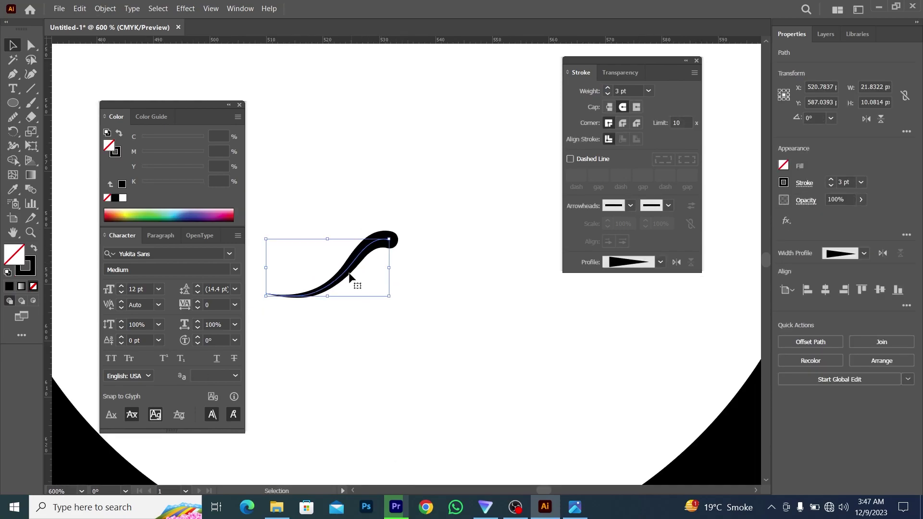
{"action": "scroll", "coordinate": [372, 260], "scroll_direction": "down", "scroll_amount": 2}
{"action": "mouse_move", "coordinate": [376, 285]}
{"action": "left_mouse_down"}
{"action": "mouse_move", "coordinate": [388, 305]}
{"action": "mouse_move", "coordinate": [399, 298]}
{"action": "left_mouse_up"}
{"action": "left_click", "coordinate": [433, 283]}
{"action": "scroll", "coordinate": [433, 283], "scroll_direction": "down", "scroll_amount": 2}
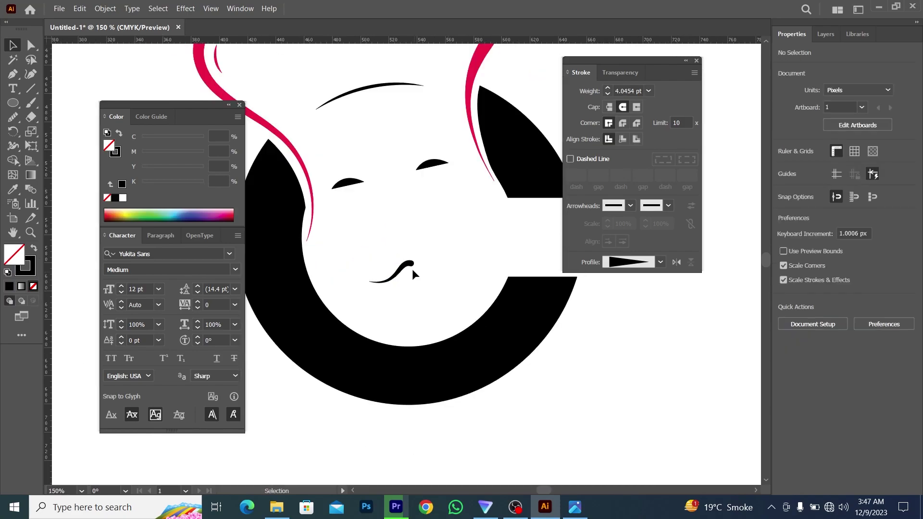
{"action": "mouse_move", "coordinate": [408, 266]}
{"action": "left_mouse_down"}
{"action": "mouse_move", "coordinate": [388, 266]}
{"action": "mouse_move", "coordinate": [398, 267]}
{"action": "left_mouse_up"}
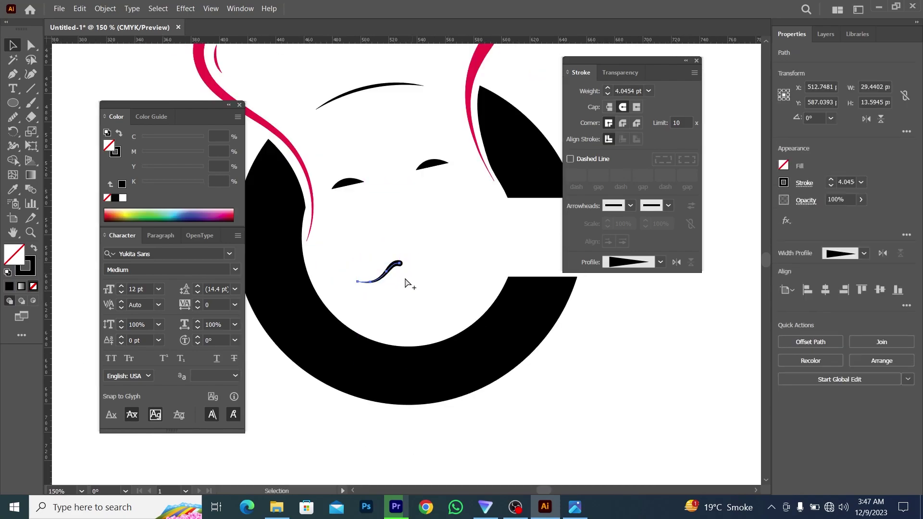
Reshape the S-shaped line to about 32 px wide and set its stroke weight to 6 pt.
{"action": "scroll", "coordinate": [404, 281], "scroll_direction": "up", "scroll_amount": 1}
{"action": "scroll", "coordinate": [396, 284], "scroll_direction": "up", "scroll_amount": 1}
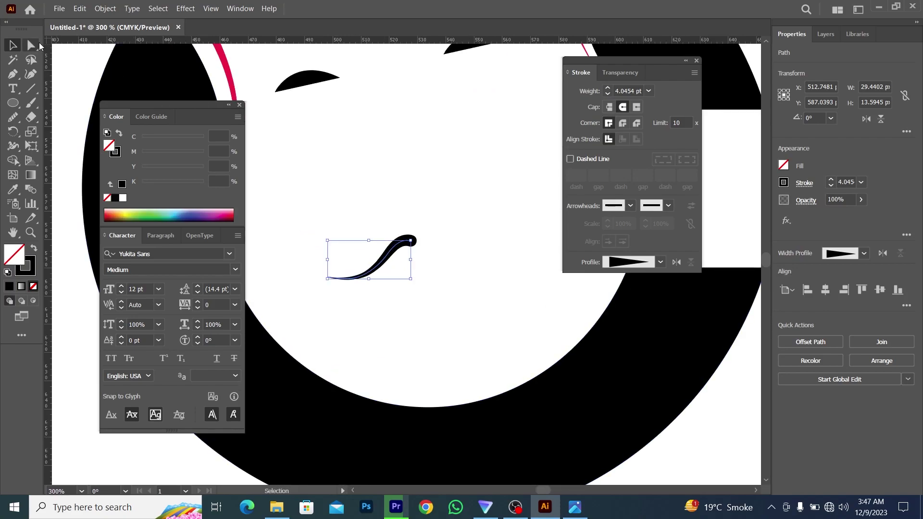
{"action": "scroll", "coordinate": [322, 290], "scroll_direction": "up", "scroll_amount": 1}
{"action": "scroll", "coordinate": [323, 291], "scroll_direction": "up", "scroll_amount": 1}
{"action": "key", "text": "v"}
{"action": "left_click", "coordinate": [428, 205]}
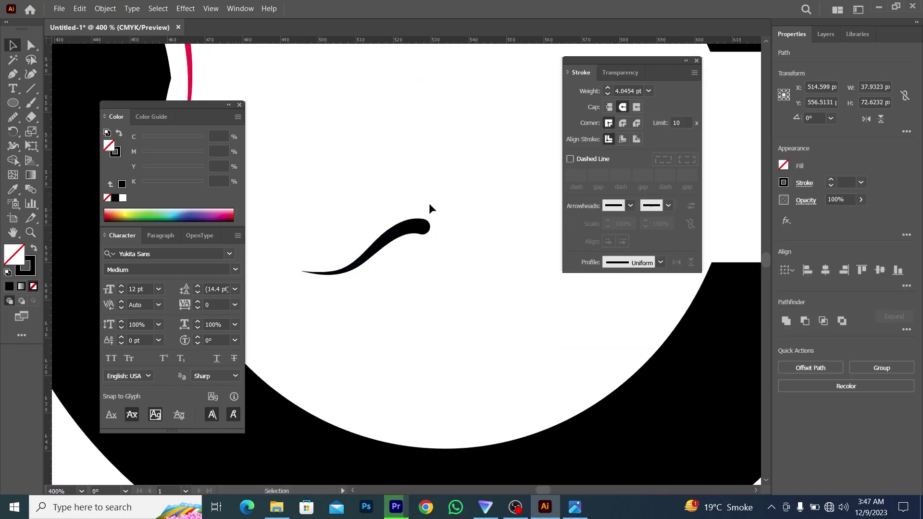
{"action": "left_click", "coordinate": [439, 178]}
{"action": "left_click", "coordinate": [384, 241]}
{"action": "left_click", "coordinate": [629, 90]}
{"action": "key", "text": "Up"}
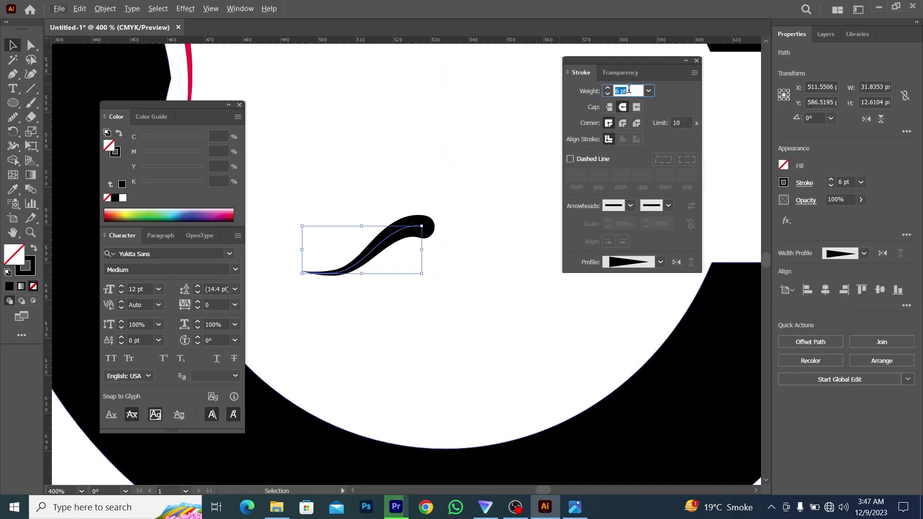
{"action": "left_click", "coordinate": [469, 245]}
{"action": "scroll", "coordinate": [463, 224], "scroll_direction": "down", "scroll_amount": 3}
Create a horizontally mirrored copy of the S-shaped line with Reflect to form the second moustache half.
{"action": "left_click", "coordinate": [435, 258]}
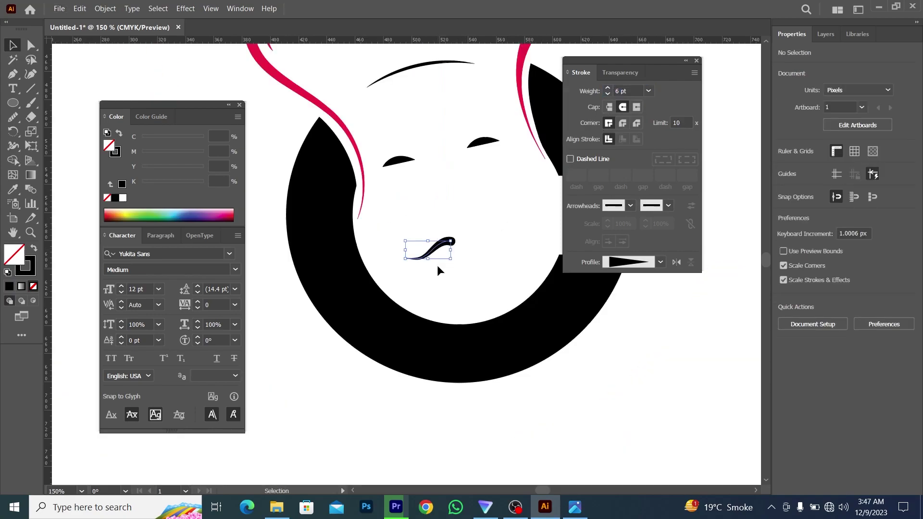
{"action": "right_click", "coordinate": [437, 265]}
{"action": "mouse_move", "coordinate": [473, 431]}
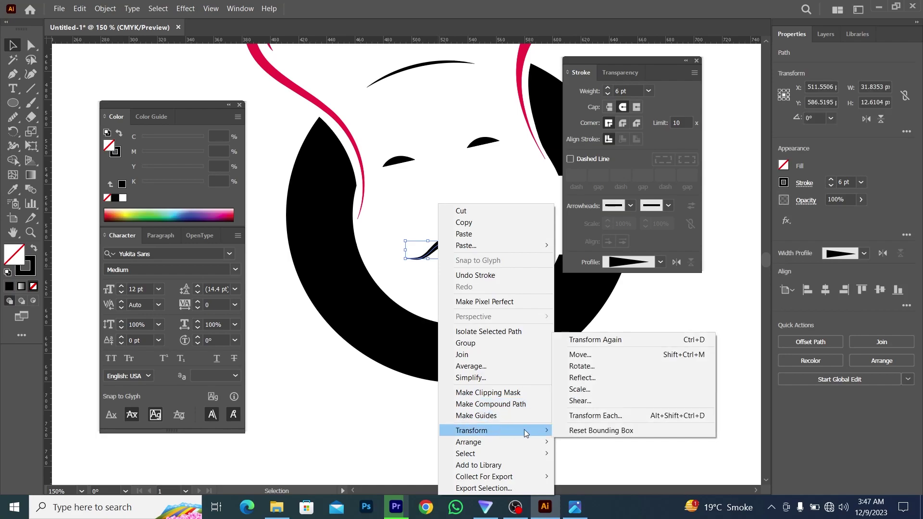
{"action": "left_click", "coordinate": [590, 380]}
{"action": "left_click", "coordinate": [535, 343]}
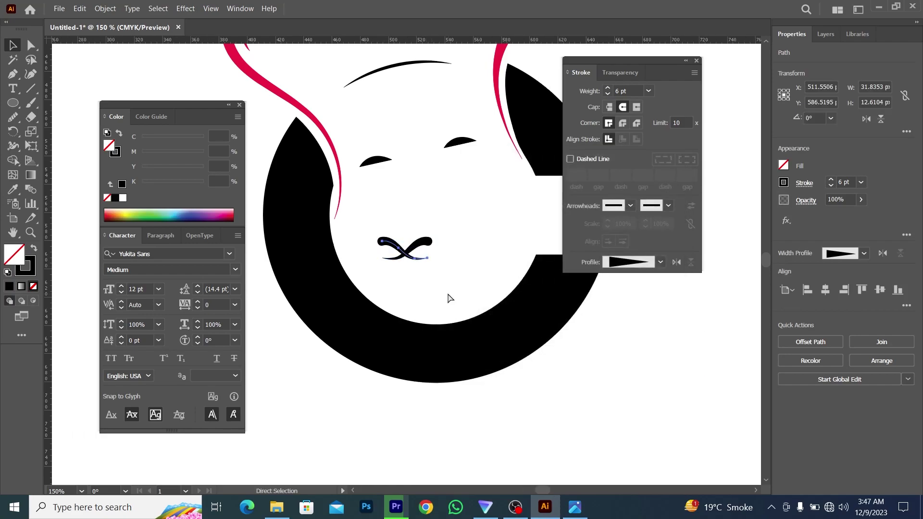
Place the mirrored moustache half to the right of the original and rotate it to about 213° with its outer tip raised.
{"action": "scroll", "coordinate": [414, 267], "scroll_direction": "up", "scroll_amount": 2}
{"action": "left_click_drag", "start_coordinate": [435, 247], "coordinate": [498, 220]}
{"action": "scroll", "coordinate": [500, 254], "scroll_direction": "right", "scroll_amount": 2}
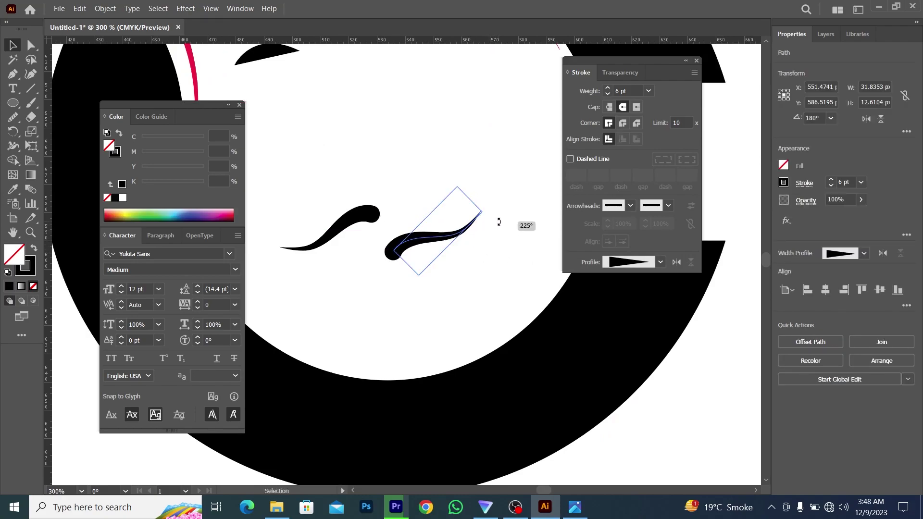
{"action": "left_click_drag", "start_coordinate": [436, 236], "coordinate": [433, 197]}
{"action": "left_click_drag", "start_coordinate": [486, 170], "coordinate": [492, 179]}
{"action": "left_click_drag", "start_coordinate": [442, 202], "coordinate": [447, 210]}
{"action": "scroll", "coordinate": [420, 287], "scroll_direction": "down", "scroll_amount": 3}
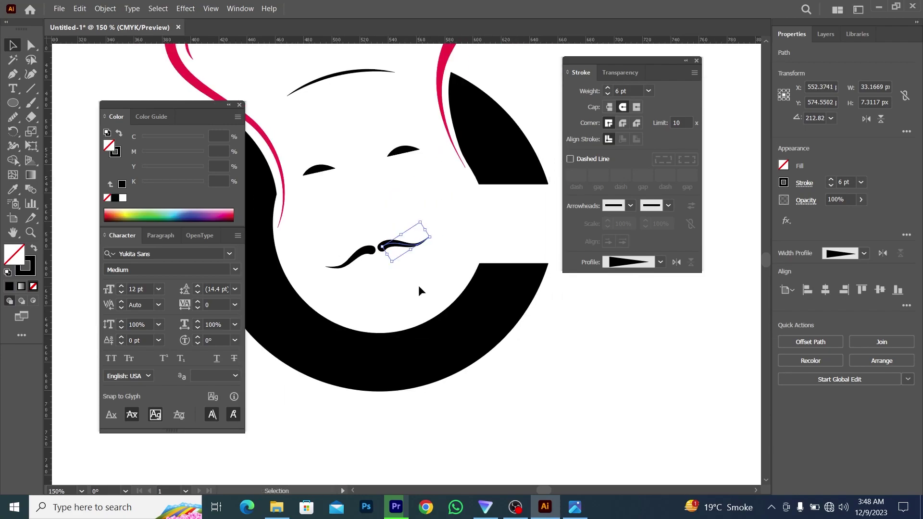
Select both moustache halves and move them together slightly down and to the right within the face.
{"action": "left_click", "coordinate": [373, 259], "text": "shift"}
{"action": "scroll", "coordinate": [373, 260], "scroll_direction": "up", "scroll_amount": 1}
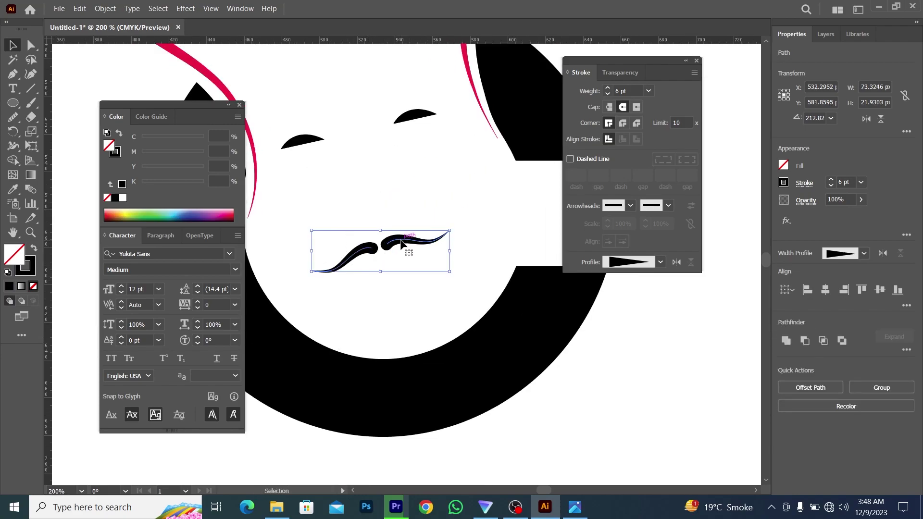
{"action": "left_click_drag", "start_coordinate": [404, 242], "coordinate": [447, 290]}
{"action": "left_click", "coordinate": [422, 282]}
{"action": "scroll", "coordinate": [422, 282], "scroll_direction": "down", "scroll_amount": 2}
{"action": "scroll", "coordinate": [423, 282], "scroll_direction": "up", "scroll_amount": 2}
{"action": "scroll", "coordinate": [386, 262], "scroll_direction": "up", "scroll_amount": 2}
{"action": "scroll", "coordinate": [385, 278], "scroll_direction": "down", "scroll_amount": 3}
{"action": "left_click", "coordinate": [403, 300]}
{"action": "scroll", "coordinate": [403, 300], "scroll_direction": "down", "scroll_amount": 2}
{"action": "scroll", "coordinate": [403, 301], "scroll_direction": "up", "scroll_amount": 2}
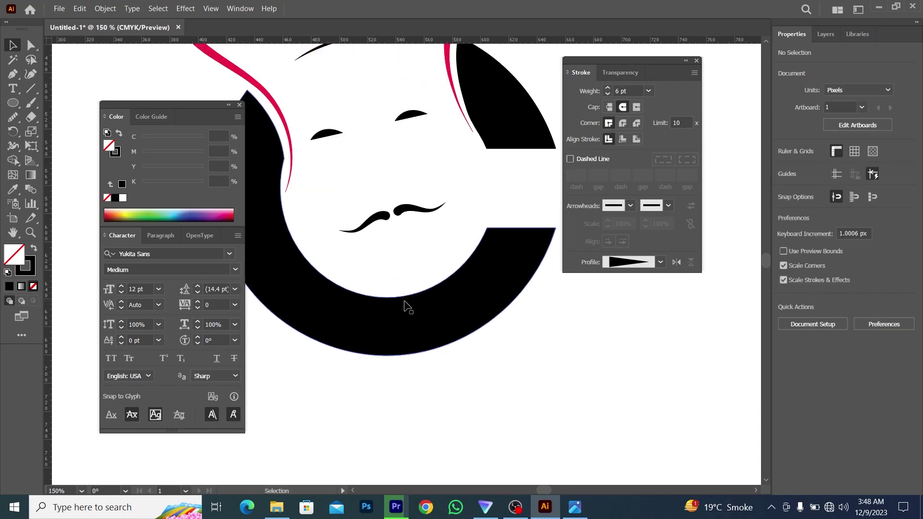
Switch to the reference image in the photo viewer and examine the chef's face details in the letter C.
{"action": "left_click", "coordinate": [575, 507]}
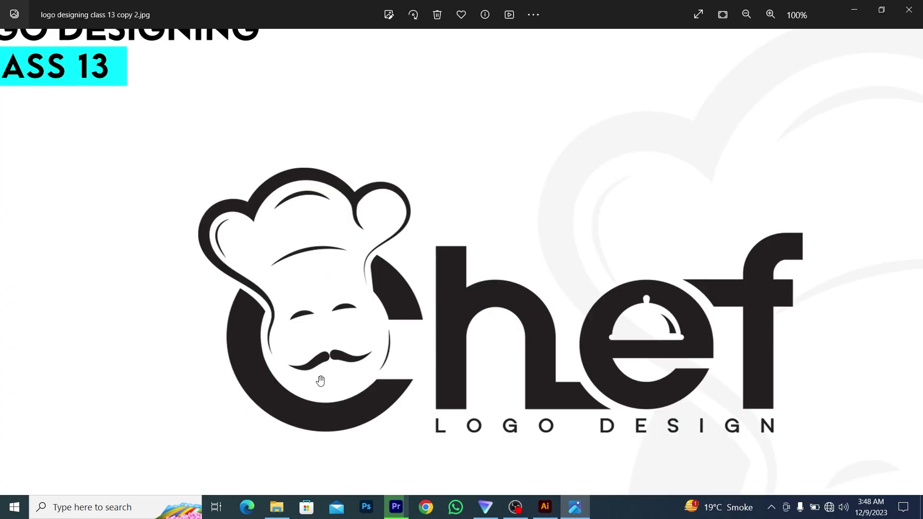
{"action": "scroll", "coordinate": [320, 380], "scroll_direction": "up", "scroll_amount": 2}
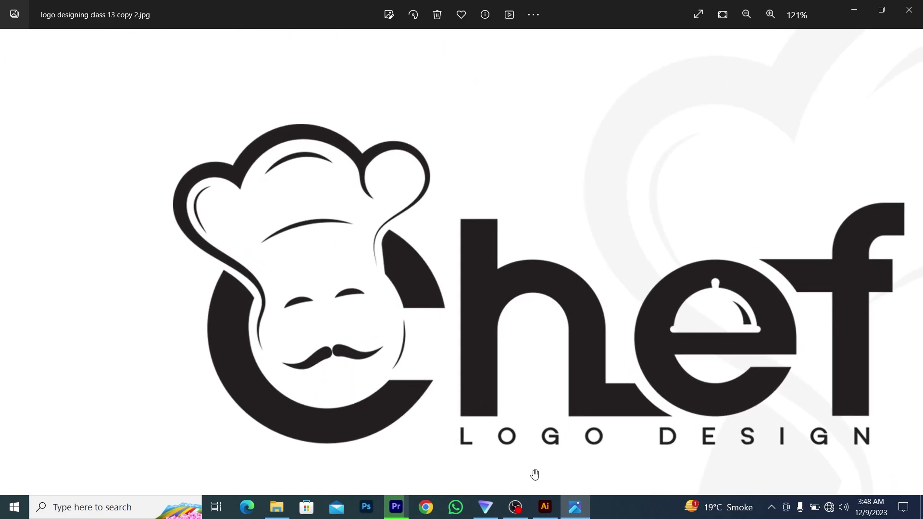
{"action": "left_click", "coordinate": [545, 507]}
Move the two eyes closer together by nudging the left one right and the right one slightly left.
{"action": "scroll", "coordinate": [344, 157], "scroll_direction": "up", "scroll_amount": 2}
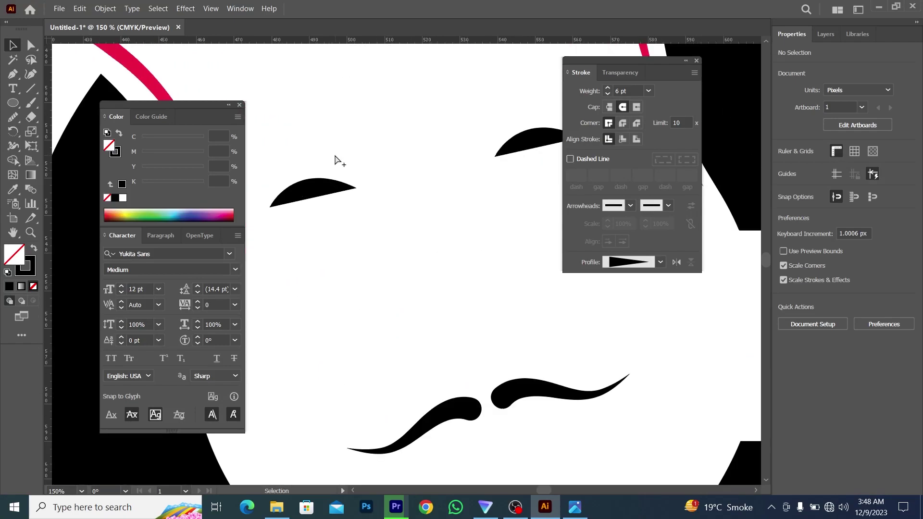
{"action": "left_click_drag", "start_coordinate": [326, 193], "coordinate": [347, 193]}
{"action": "scroll", "coordinate": [380, 208], "scroll_direction": "down", "scroll_amount": 1}
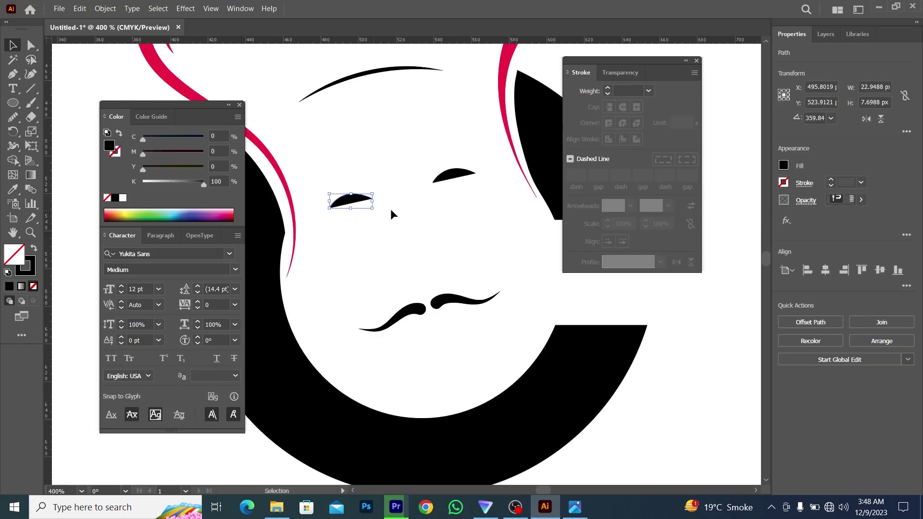
{"action": "left_click", "coordinate": [461, 183]}
{"action": "left_click_drag", "start_coordinate": [455, 177], "coordinate": [451, 178]}
{"action": "scroll", "coordinate": [370, 241], "scroll_direction": "down", "scroll_amount": 3}
{"action": "left_click", "coordinate": [391, 262]}
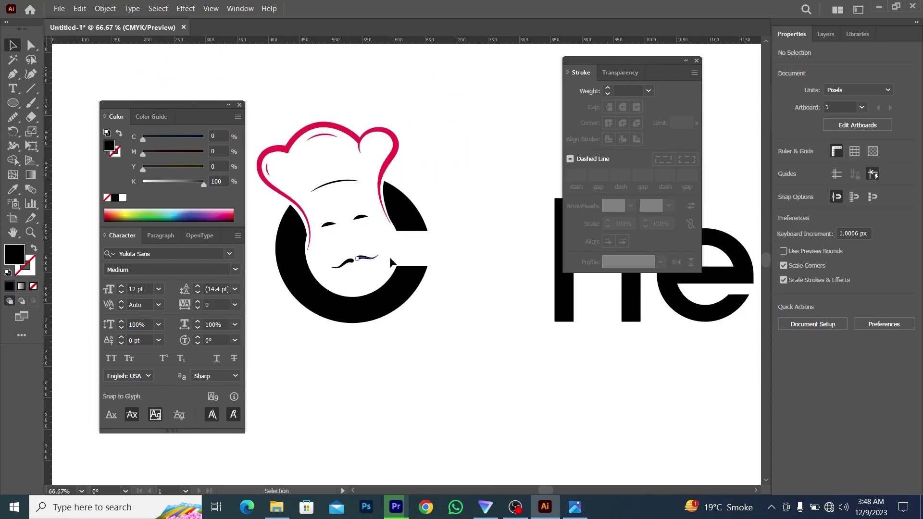
Draw an outward-bulging vertical curve about 31 px tall in the opening of the C with the Pen tool.
{"action": "scroll", "coordinate": [367, 250], "scroll_direction": "up", "scroll_amount": 2}
{"action": "scroll", "coordinate": [435, 239], "scroll_direction": "up", "scroll_amount": 1}
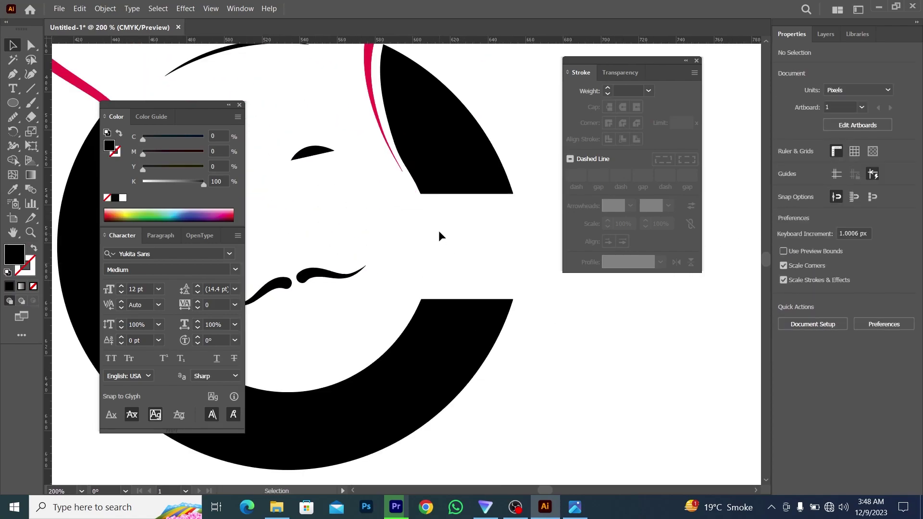
{"action": "left_click", "coordinate": [12, 74]}
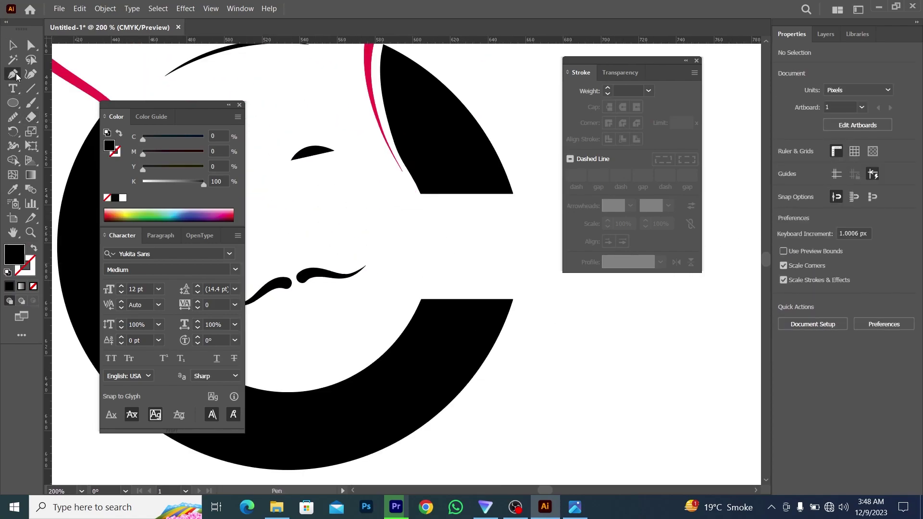
{"action": "left_click", "coordinate": [425, 220]}
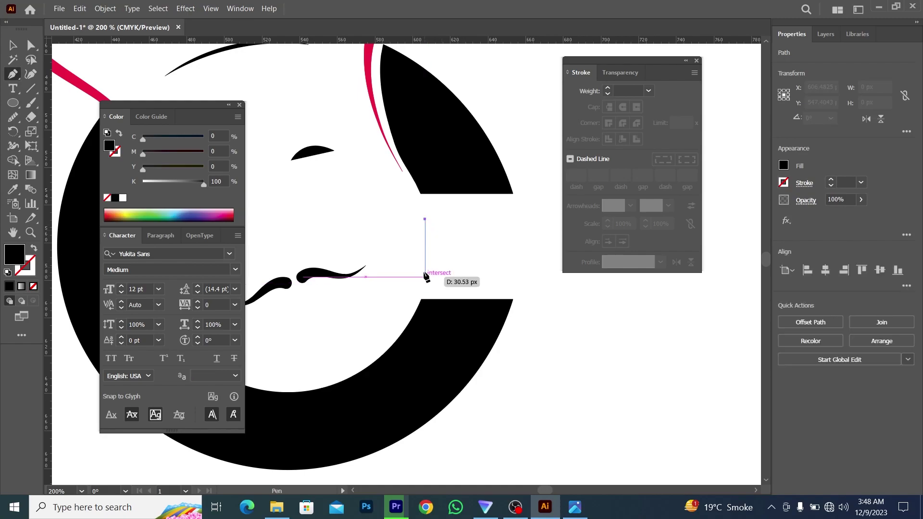
{"action": "left_click_drag", "start_coordinate": [425, 278], "coordinate": [423, 313]}
{"action": "left_click", "coordinate": [425, 279]}
{"action": "left_click", "coordinate": [12, 45]}
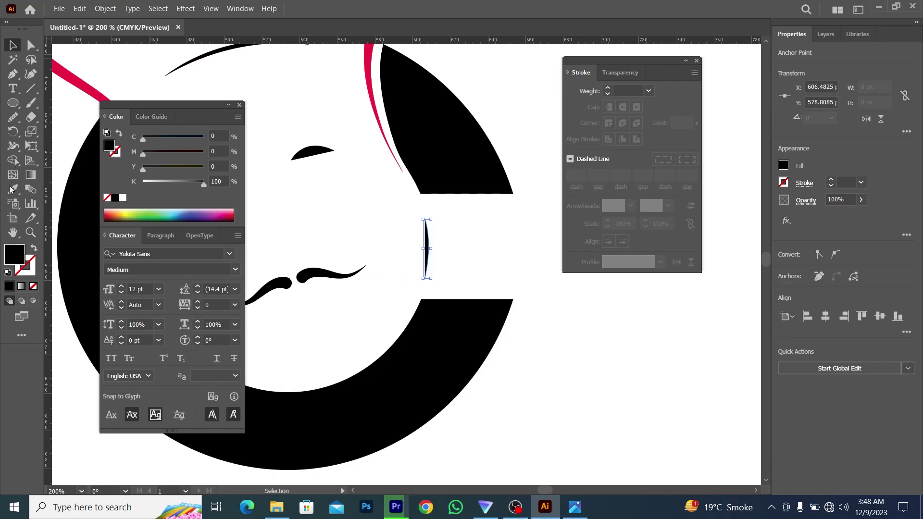
Give the cheek curve a black 2 pt stroke without fill and apply the lens-shaped width profile that tapers both ends.
{"action": "left_click", "coordinate": [38, 249]}
{"action": "left_click", "coordinate": [631, 90]}
{"action": "type", "text": "2"}
{"action": "key", "text": "Return"}
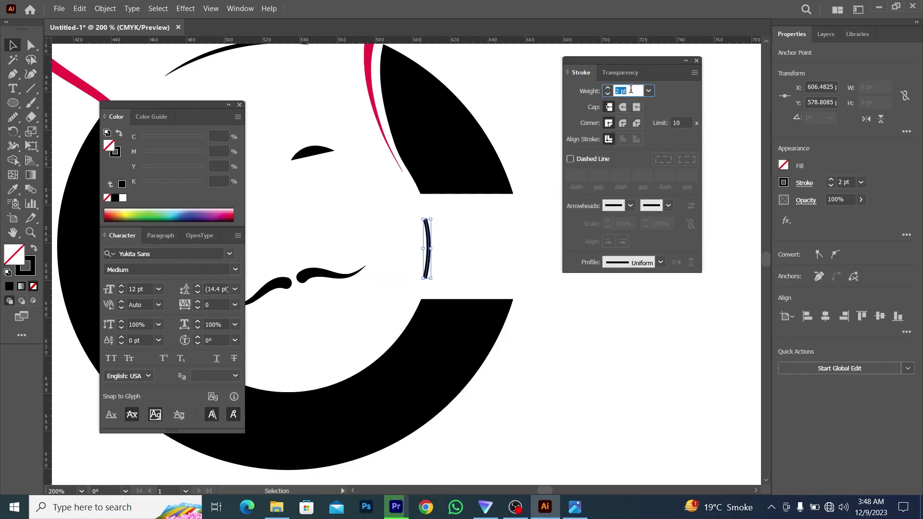
{"action": "left_click", "coordinate": [662, 263]}
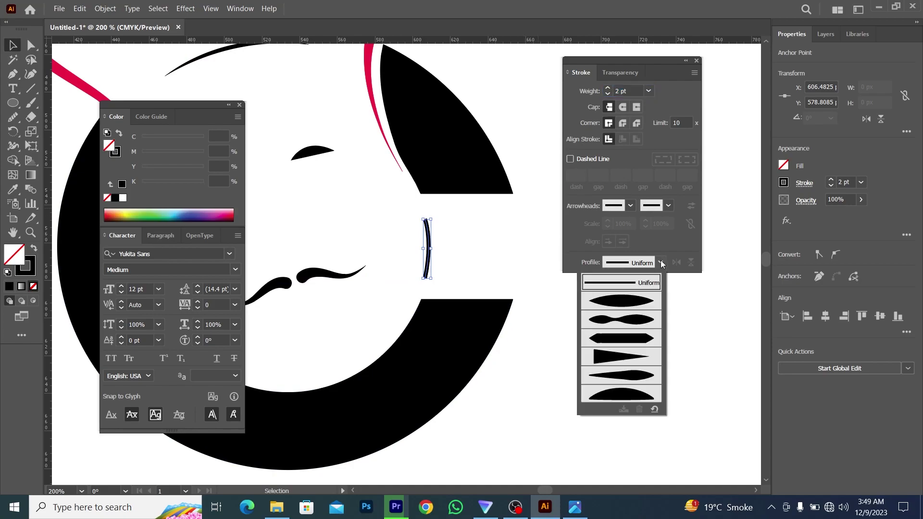
{"action": "left_click", "coordinate": [631, 307]}
Thin the middle of the cheek curve to about 0.96 pt with the Width tool, and deselect it.
{"action": "scroll", "coordinate": [435, 261], "scroll_direction": "up", "scroll_amount": 2}
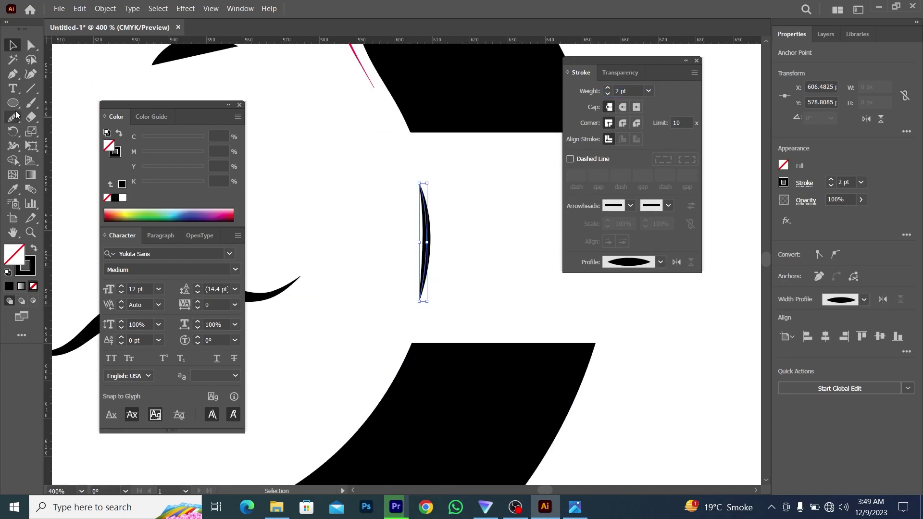
{"action": "left_click", "coordinate": [14, 148]}
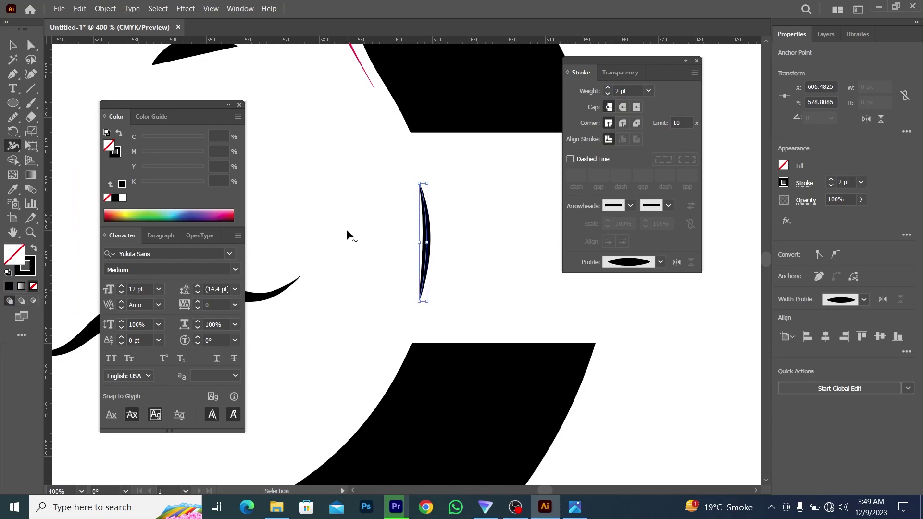
{"action": "scroll", "coordinate": [435, 241], "scroll_direction": "up", "scroll_amount": 4}
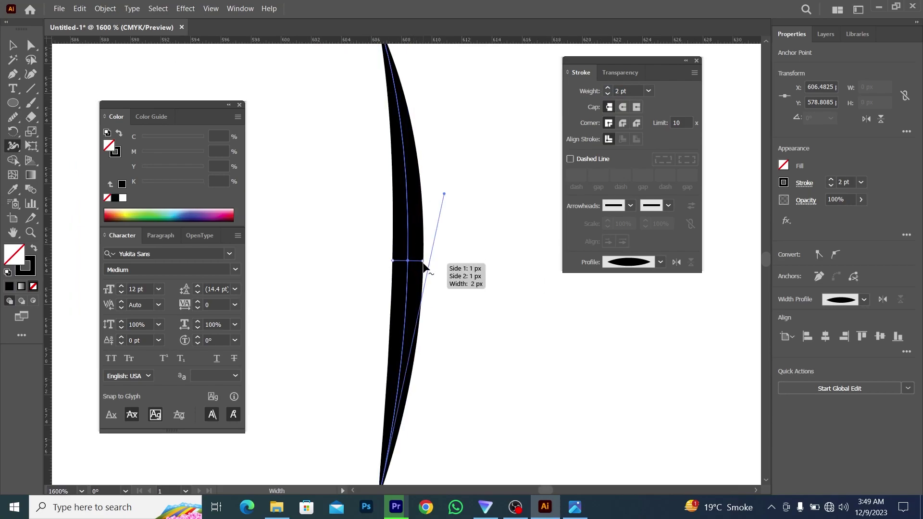
{"action": "left_click_drag", "start_coordinate": [419, 262], "coordinate": [415, 267]}
{"action": "scroll", "coordinate": [440, 263], "scroll_direction": "down", "scroll_amount": 4}
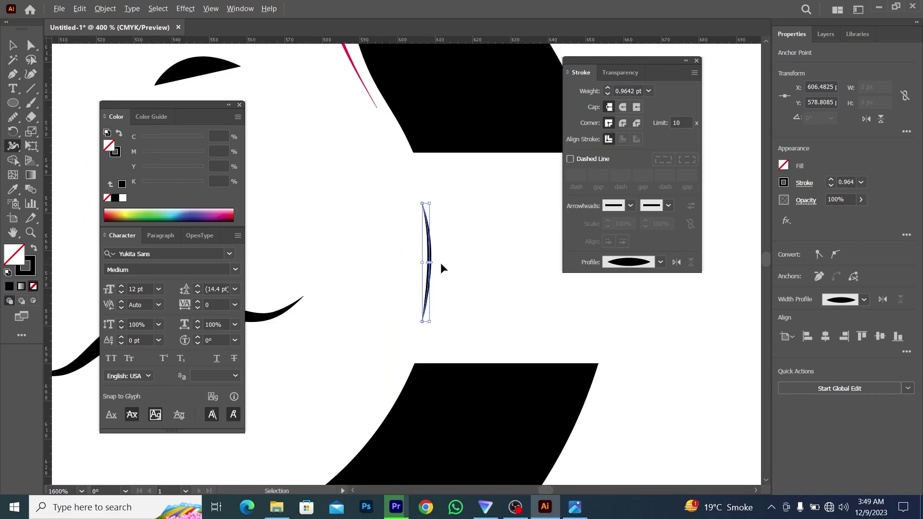
{"action": "left_click", "coordinate": [13, 45]}
{"action": "scroll", "coordinate": [443, 243], "scroll_direction": "down", "scroll_amount": 4}
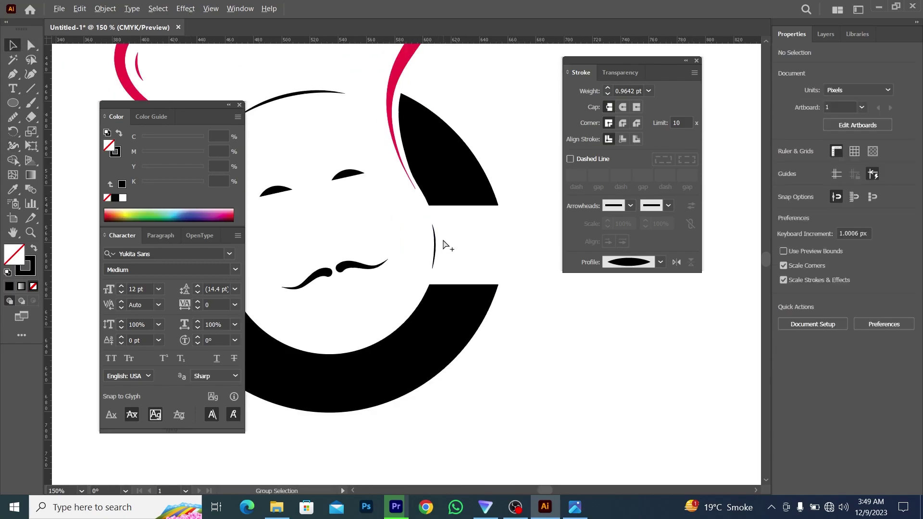
{"action": "key", "text": "ctrl+shift+a"}
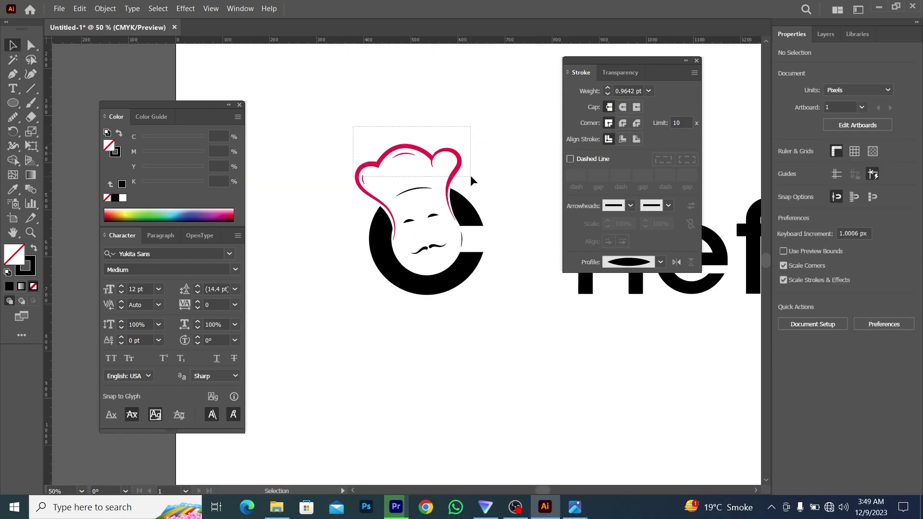
Recolour the red chef hat outline and its inner fold lines black by sampling the letter C with the Eyedropper.
{"action": "left_click", "coordinate": [467, 177]}
{"action": "key", "text": "i"}
{"action": "left_click", "coordinate": [398, 206]}
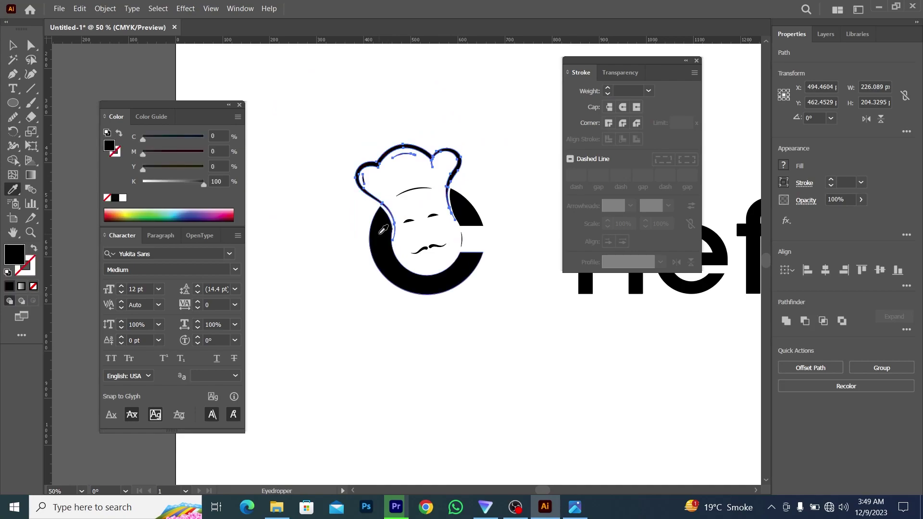
{"action": "key", "text": "v"}
{"action": "left_click", "coordinate": [249, 94]}
Smooth the corner on the inner edge of the C's lower part, beside the hat outline's lower end, with the Smooth tool, and deselect it.
{"action": "scroll", "coordinate": [406, 195], "scroll_direction": "right", "scroll_amount": 1}
{"action": "scroll", "coordinate": [435, 276], "scroll_direction": "up", "scroll_amount": 2}
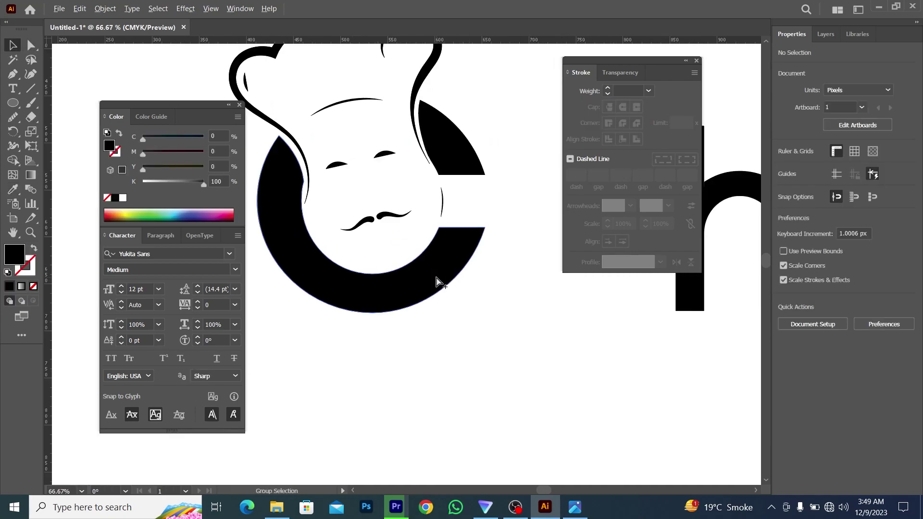
{"action": "scroll", "coordinate": [436, 278], "scroll_direction": "up", "scroll_amount": 4}
{"action": "scroll", "coordinate": [444, 277], "scroll_direction": "left", "scroll_amount": 2}
{"action": "scroll", "coordinate": [385, 246], "scroll_direction": "up", "scroll_amount": 1}
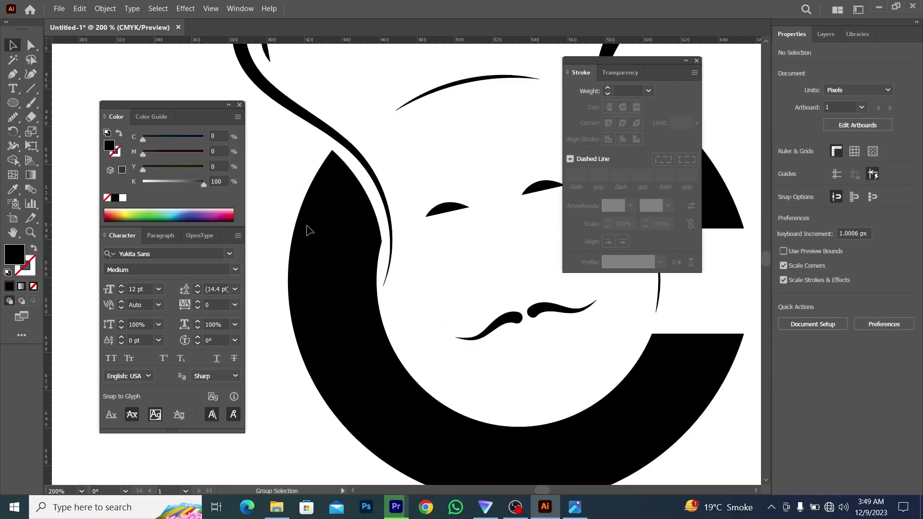
{"action": "left_click", "coordinate": [383, 243]}
{"action": "scroll", "coordinate": [383, 243], "scroll_direction": "up", "scroll_amount": 2}
{"action": "right_click", "coordinate": [381, 243]}
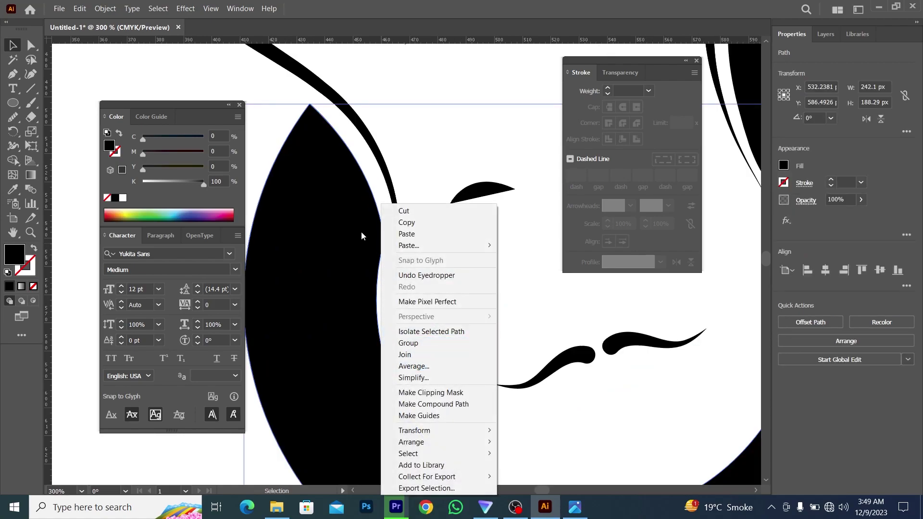
{"action": "left_click_drag", "start_coordinate": [13, 117], "coordinate": [41, 143]}
{"action": "scroll", "coordinate": [390, 240], "scroll_direction": "up", "scroll_amount": 2}
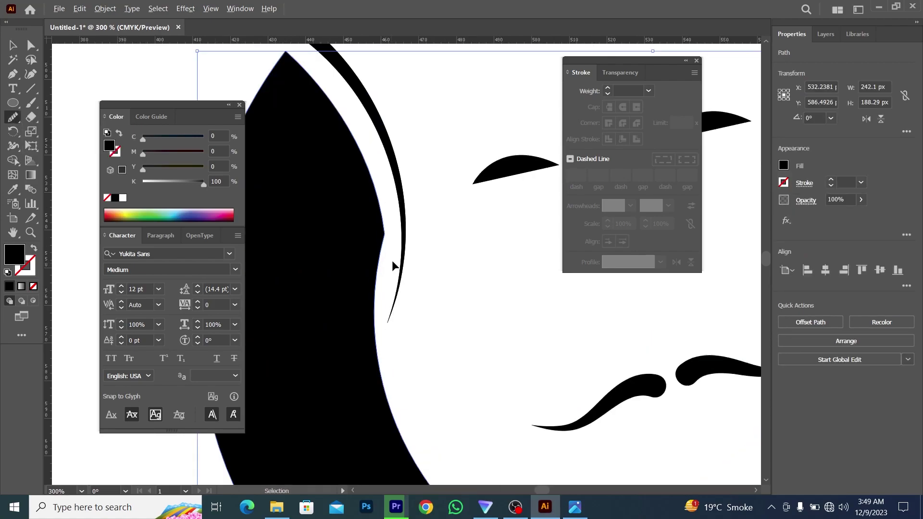
{"action": "left_click_drag", "start_coordinate": [387, 217], "coordinate": [379, 240]}
{"action": "left_click_drag", "start_coordinate": [354, 319], "coordinate": [355, 319]}
{"action": "left_click_drag", "start_coordinate": [376, 246], "coordinate": [365, 201]}
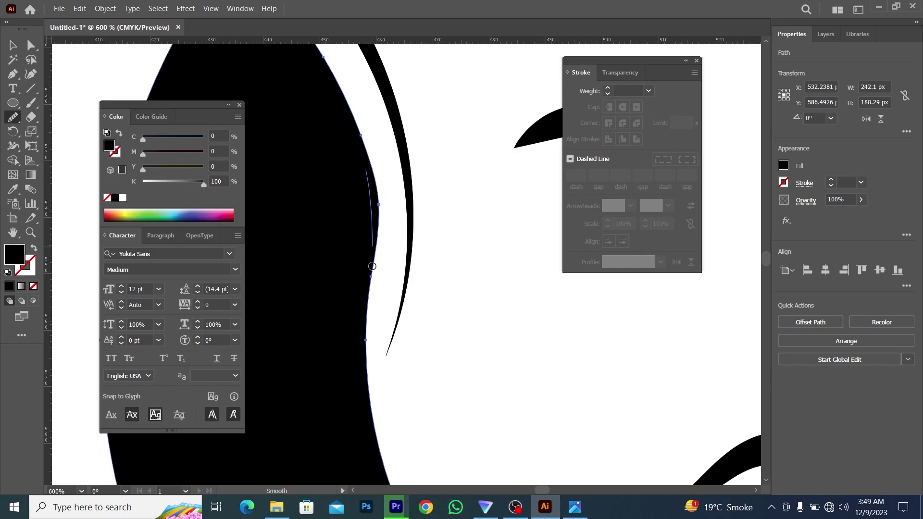
{"action": "left_click_drag", "start_coordinate": [372, 266], "coordinate": [372, 266]}
{"action": "scroll", "coordinate": [372, 266], "scroll_direction": "down", "scroll_amount": 6}
{"action": "key", "text": "v"}
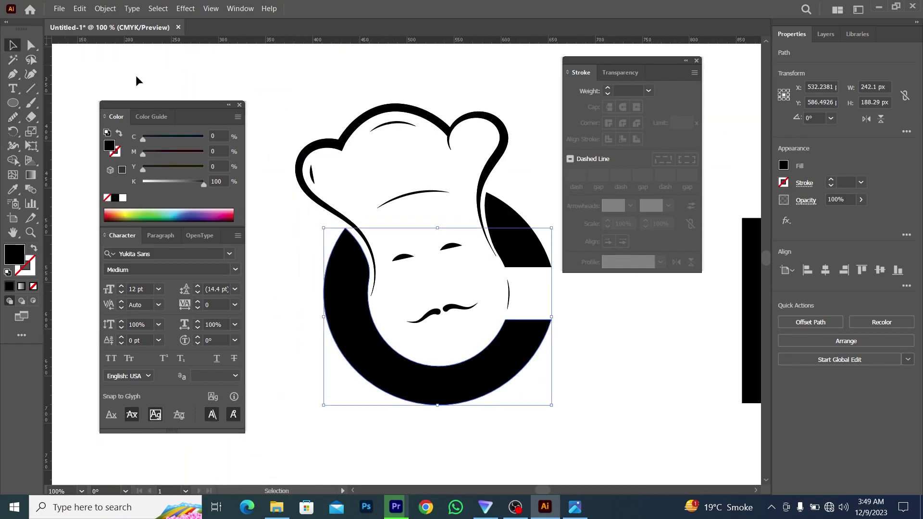
{"action": "left_click", "coordinate": [136, 79]}
{"action": "scroll", "coordinate": [326, 231], "scroll_direction": "down", "scroll_amount": 1}
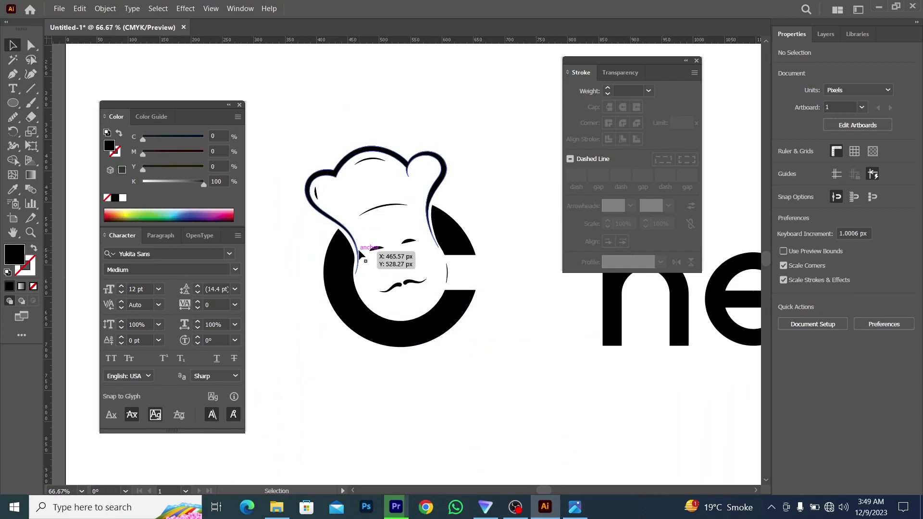
Delete the short fold line inside the left lobe of the chef hat.
{"action": "scroll", "coordinate": [361, 254], "scroll_direction": "up", "scroll_amount": 1}
{"action": "scroll", "coordinate": [336, 197], "scroll_direction": "up", "scroll_amount": 1}
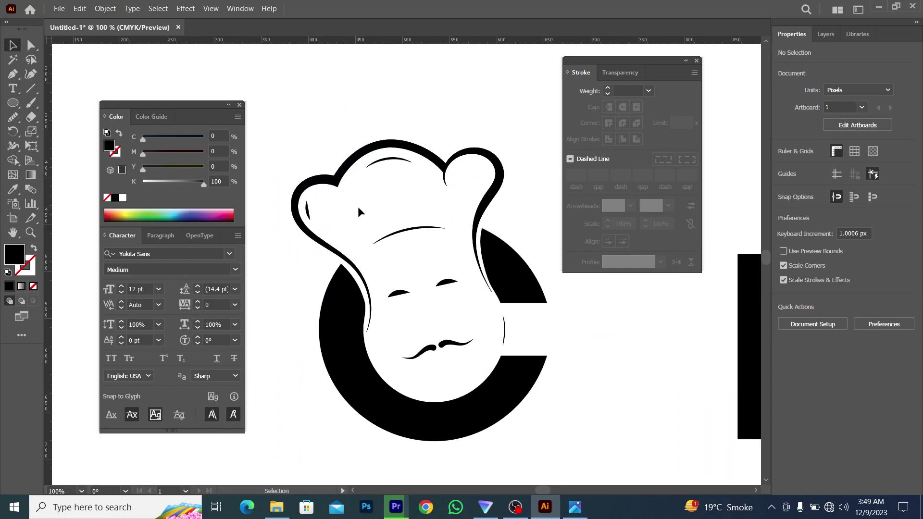
{"action": "scroll", "coordinate": [358, 207], "scroll_direction": "down", "scroll_amount": 1}
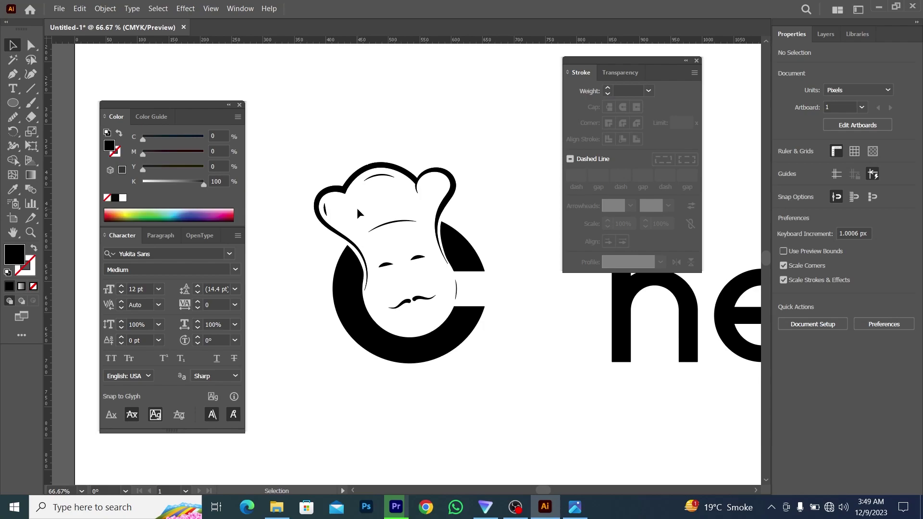
{"action": "scroll", "coordinate": [329, 211], "scroll_direction": "up", "scroll_amount": 3}
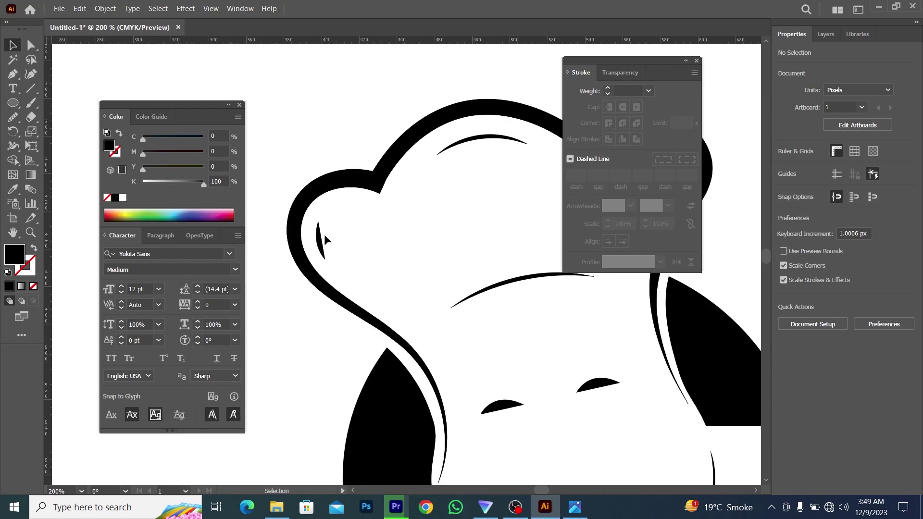
{"action": "key", "text": "Delete"}
Draw a curve about 35 px tall inside the hat's left lobe with the Pen tool, following the outline's bend.
{"action": "key", "text": "ctrl"}
{"action": "scroll", "coordinate": [323, 214], "scroll_direction": "up", "scroll_amount": 1}
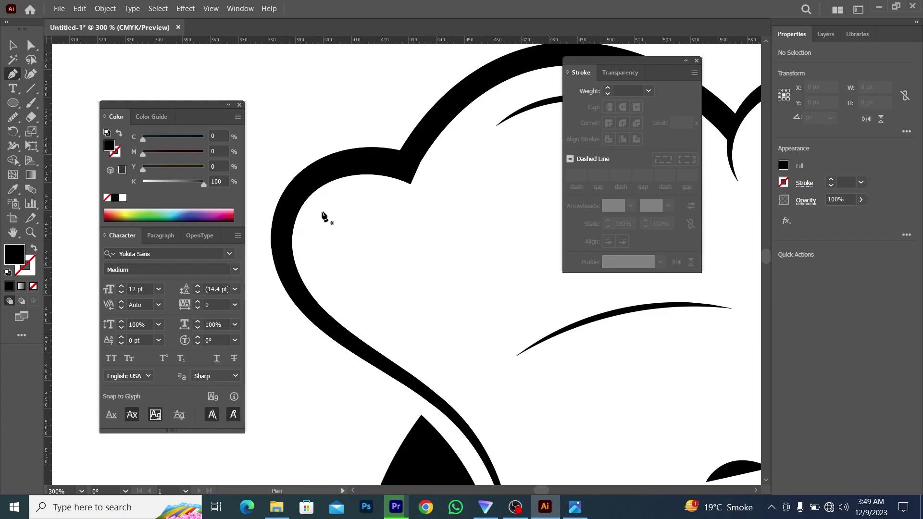
{"action": "left_click", "coordinate": [318, 206]}
{"action": "left_click_drag", "start_coordinate": [336, 304], "coordinate": [386, 354]}
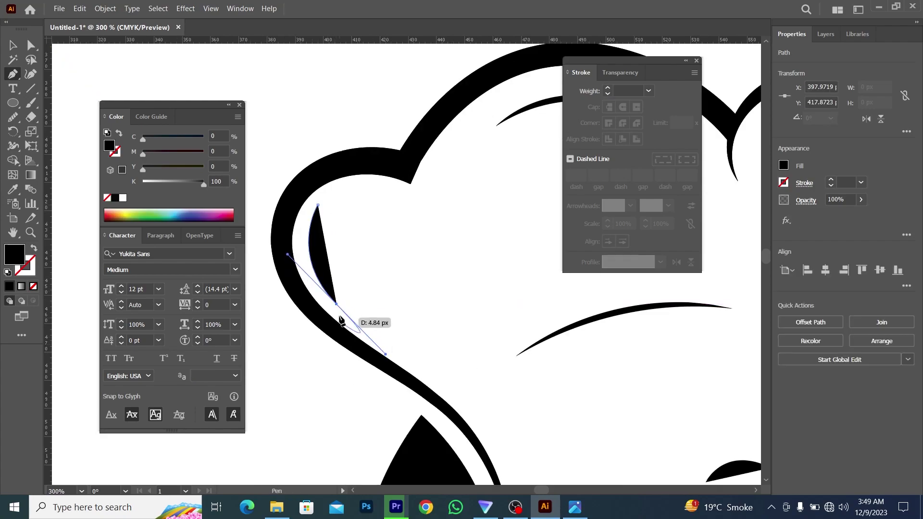
{"action": "left_click", "coordinate": [13, 45]}
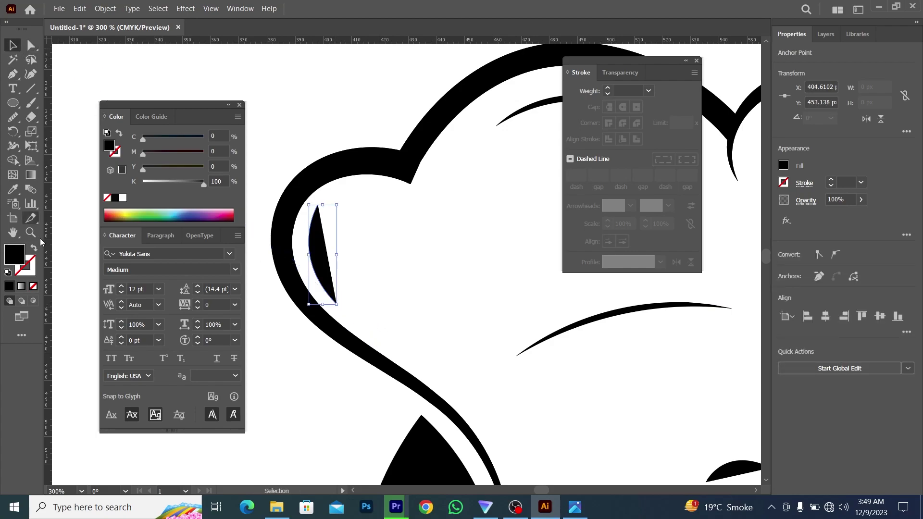
Give the left lobe's fold curve a black 3 pt stroke without fill and apply the lens-shaped width profile that tapers both ends.
{"action": "left_click", "coordinate": [34, 248]}
{"action": "scroll", "coordinate": [380, 256], "scroll_direction": "down", "scroll_amount": 1}
{"action": "scroll", "coordinate": [380, 256], "scroll_direction": "right", "scroll_amount": 1}
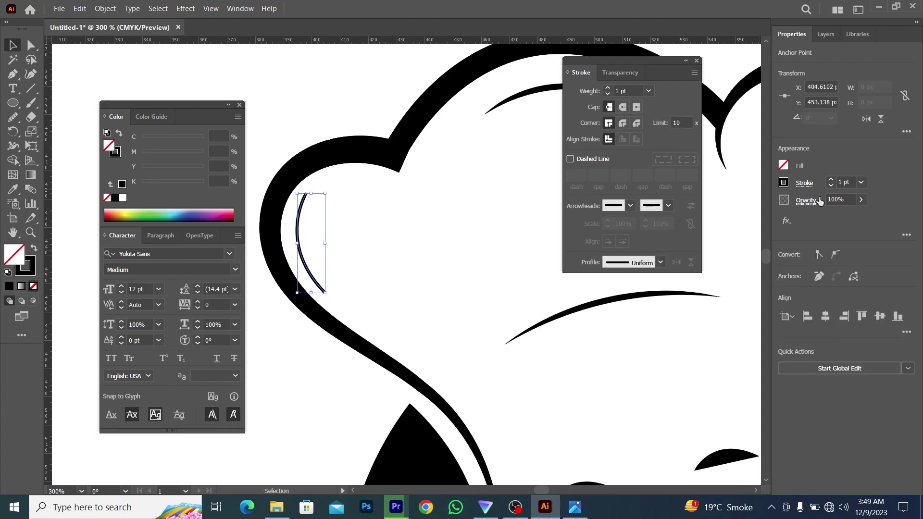
{"action": "left_click", "coordinate": [633, 91]}
{"action": "key", "text": "Up"}
{"action": "key", "text": "Up"}
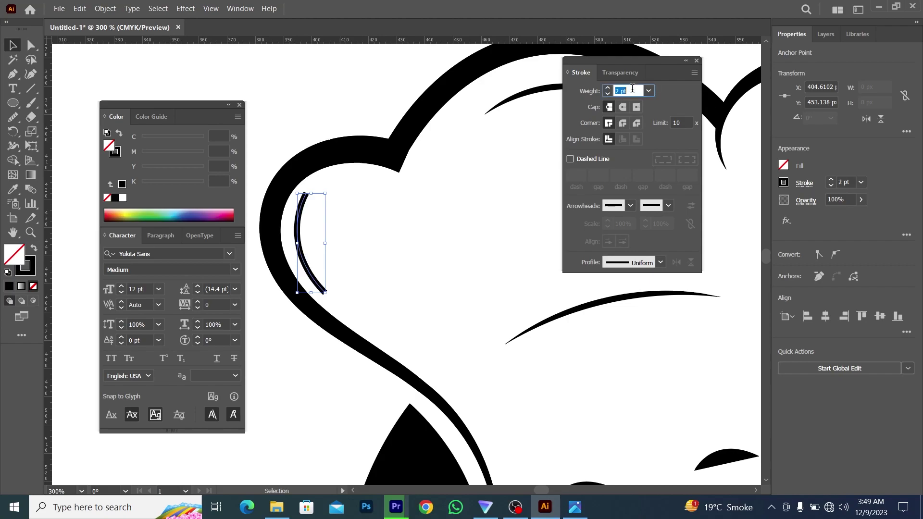
{"action": "left_click", "coordinate": [654, 264]}
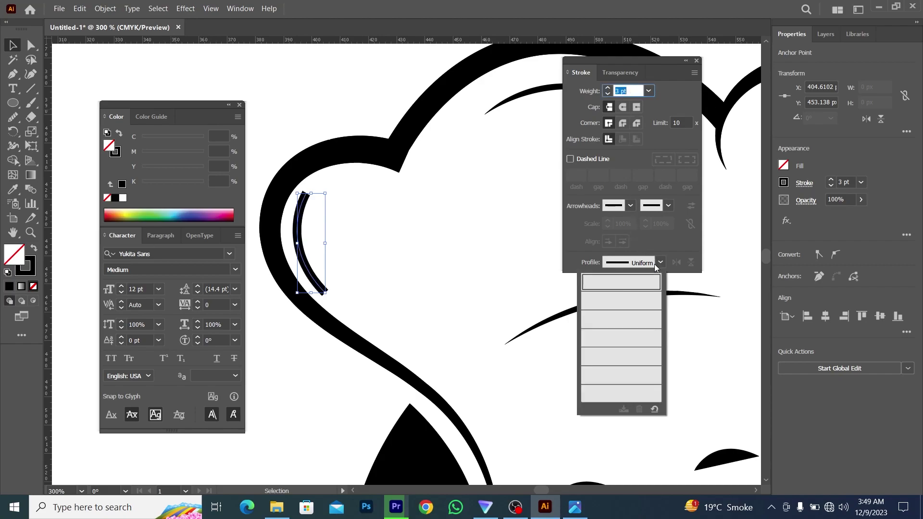
{"action": "left_click", "coordinate": [625, 303]}
{"action": "scroll", "coordinate": [249, 229], "scroll_direction": "up", "scroll_amount": 1}
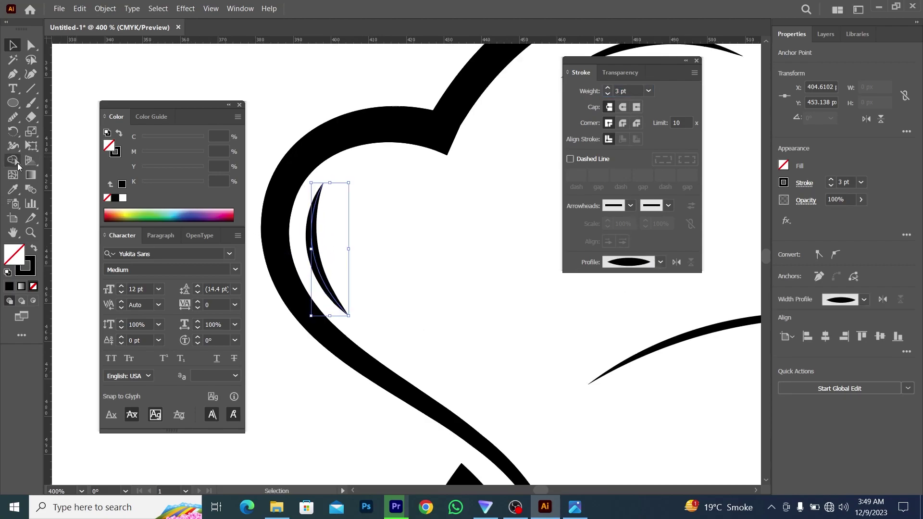
Thin the middle of the left lobe's fold curve to about 1.82 pt with the Width tool, and deselect it.
{"action": "left_click", "coordinate": [14, 149]}
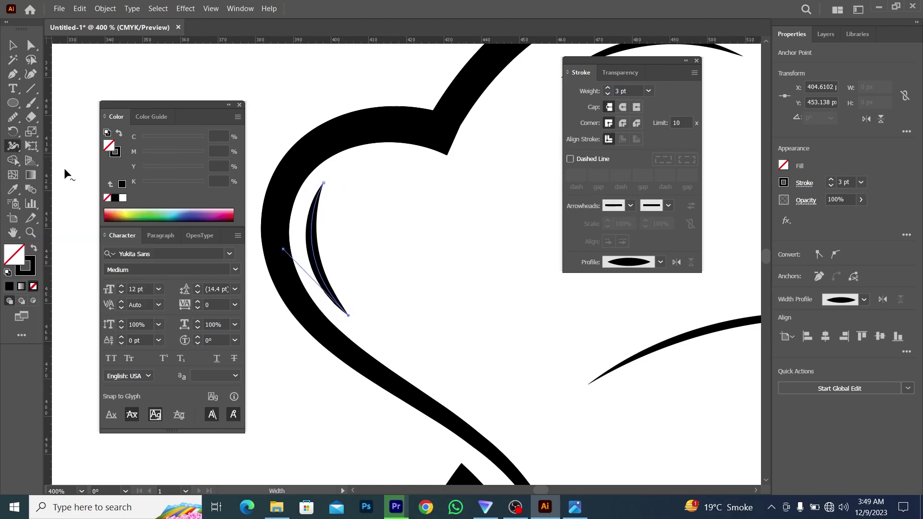
{"action": "scroll", "coordinate": [325, 245], "scroll_direction": "up", "scroll_amount": 2}
{"action": "left_click_drag", "start_coordinate": [288, 265], "coordinate": [295, 263]}
{"action": "scroll", "coordinate": [348, 253], "scroll_direction": "down", "scroll_amount": 4}
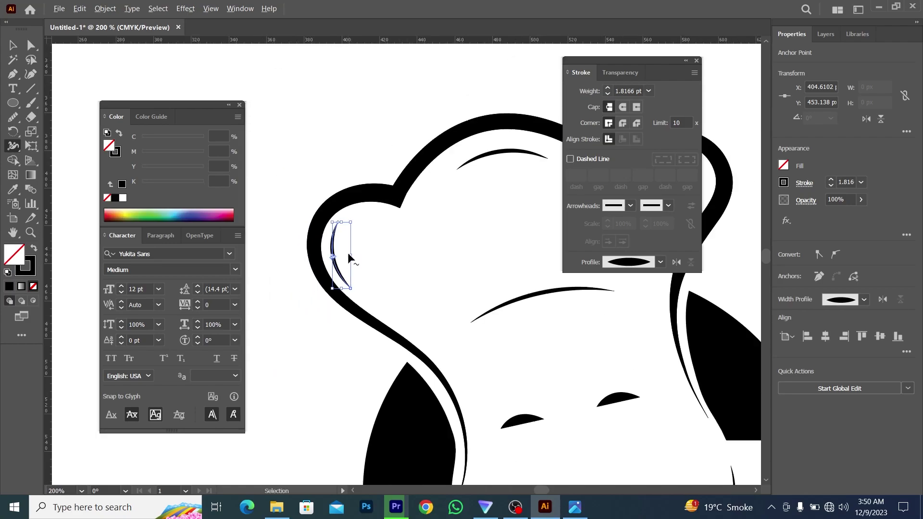
{"action": "key", "text": "v"}
{"action": "left_click", "coordinate": [255, 100]}
Move the letters "hef" close beside the C so that the wordmark reads Chef with a narrow gap.
{"action": "scroll", "coordinate": [361, 206], "scroll_direction": "down", "scroll_amount": 3}
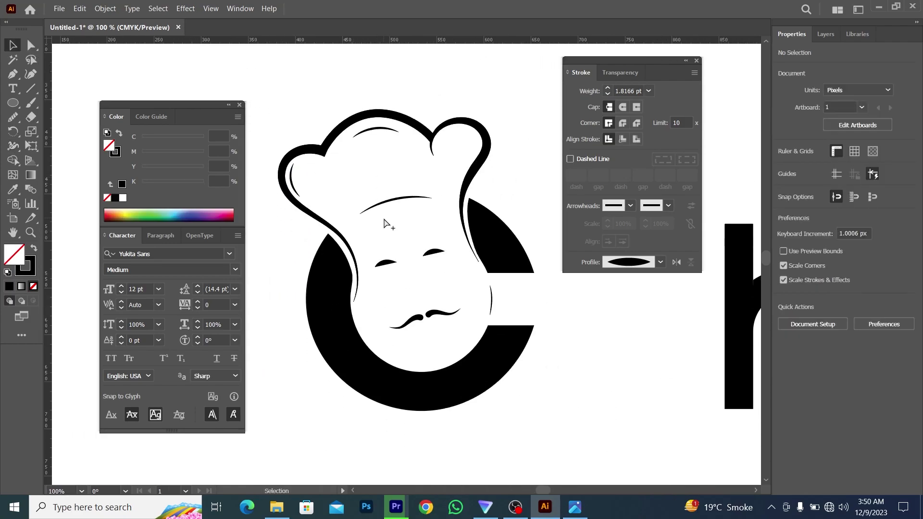
{"action": "key", "text": "ctrl+minus"}
{"action": "key", "text": "ctrl+minus"}
{"action": "key", "text": "ctrl+minus"}
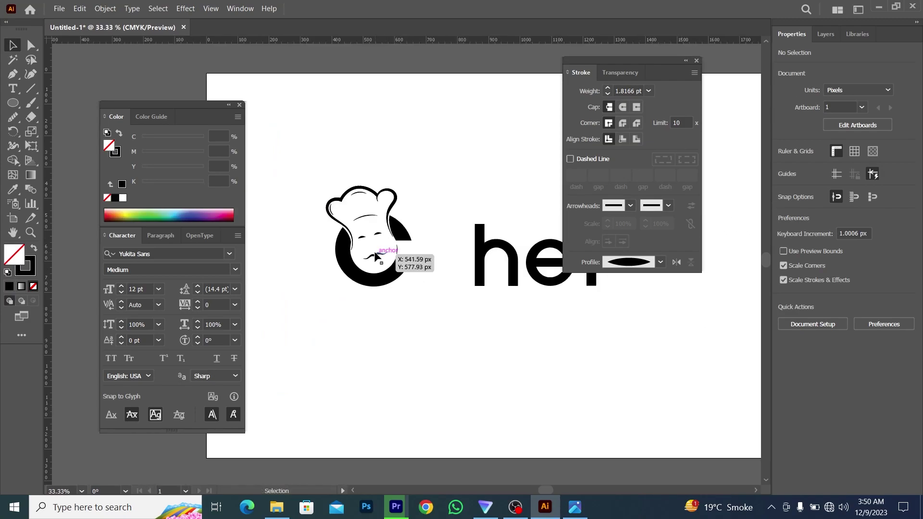
{"action": "key", "text": "ctrl+plus"}
{"action": "key", "text": "ctrl+plus"}
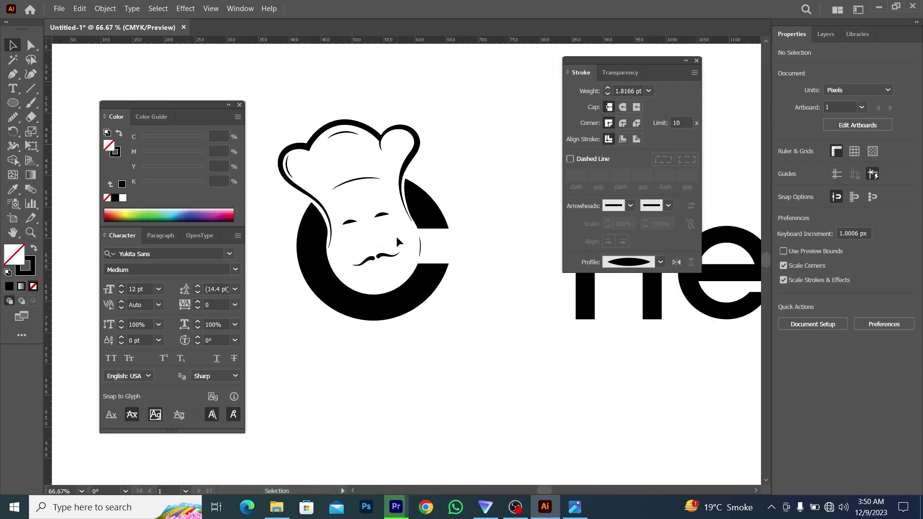
{"action": "scroll", "coordinate": [397, 243], "scroll_direction": "right", "scroll_amount": 2}
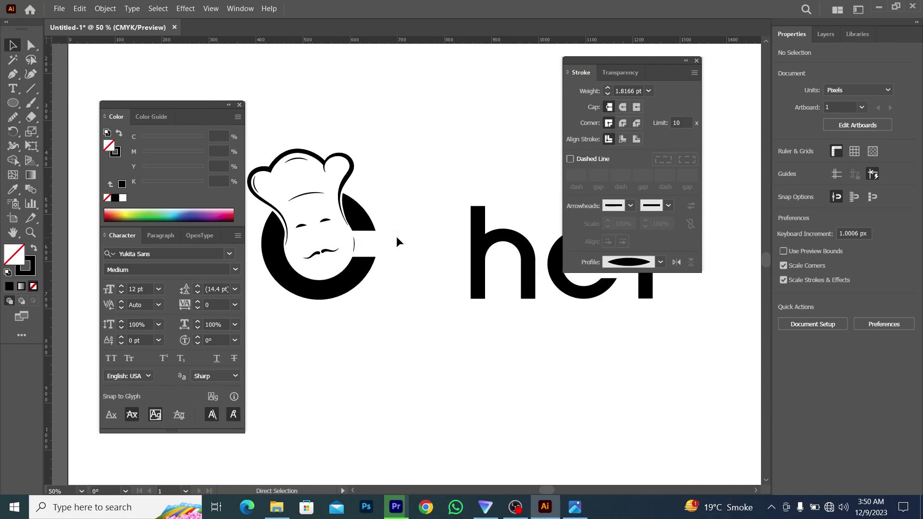
{"action": "key", "text": "ctrl+minus"}
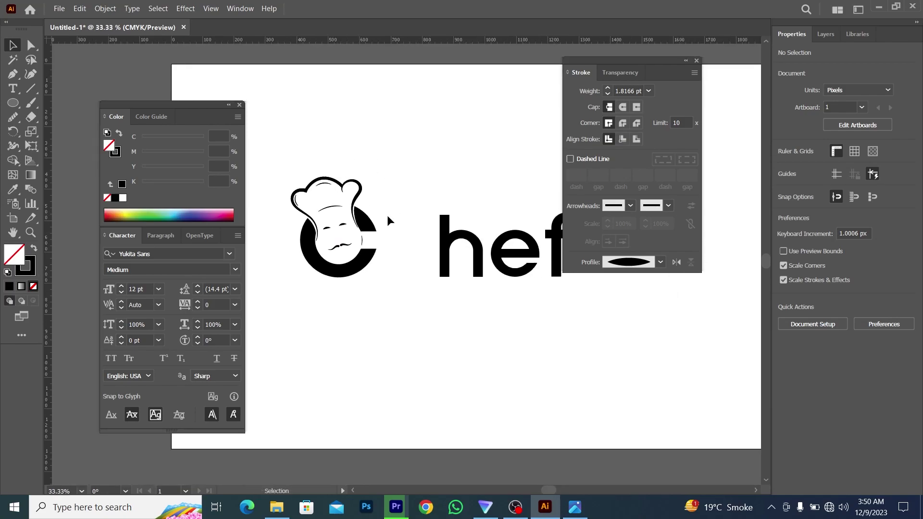
{"action": "key", "text": "ctrl+minus"}
{"action": "left_click", "coordinate": [515, 275]}
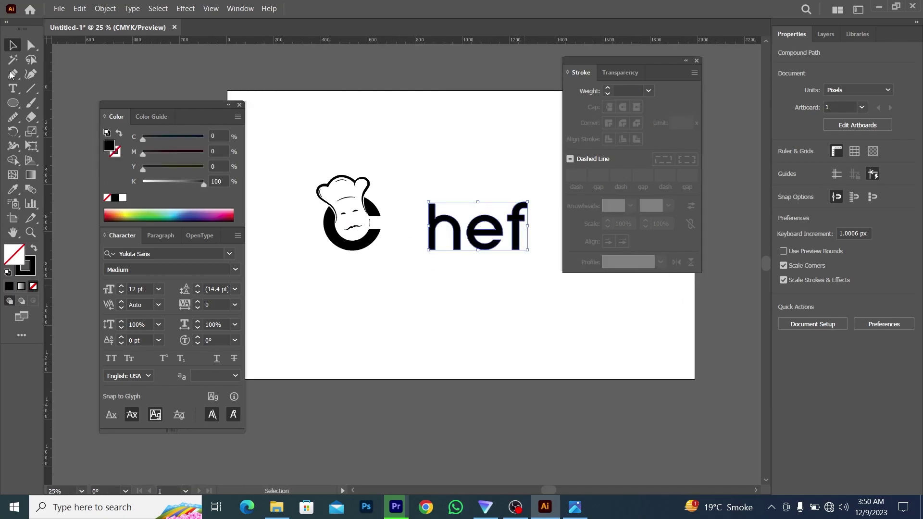
{"action": "left_click_drag", "start_coordinate": [441, 220], "coordinate": [399, 217]}
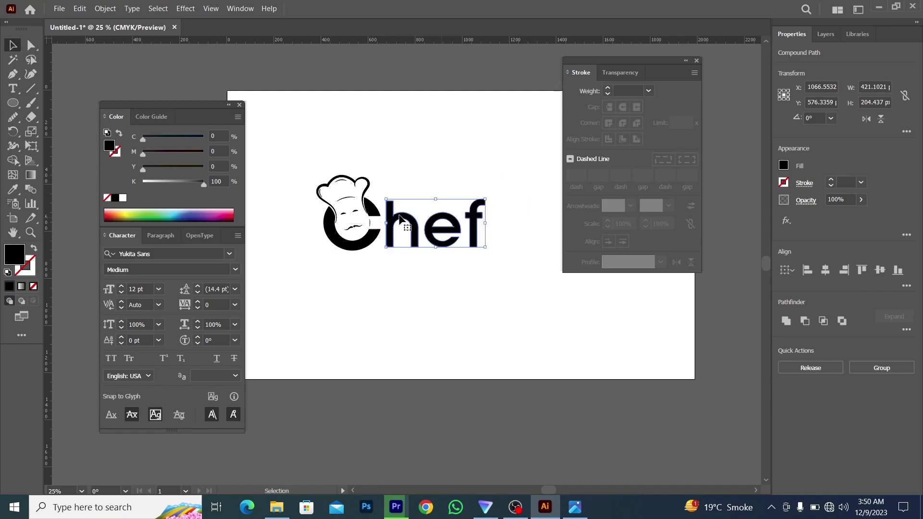
{"action": "scroll", "coordinate": [399, 217], "scroll_direction": "up", "scroll_amount": 1}
{"action": "scroll", "coordinate": [400, 218], "scroll_direction": "up", "scroll_amount": 1}
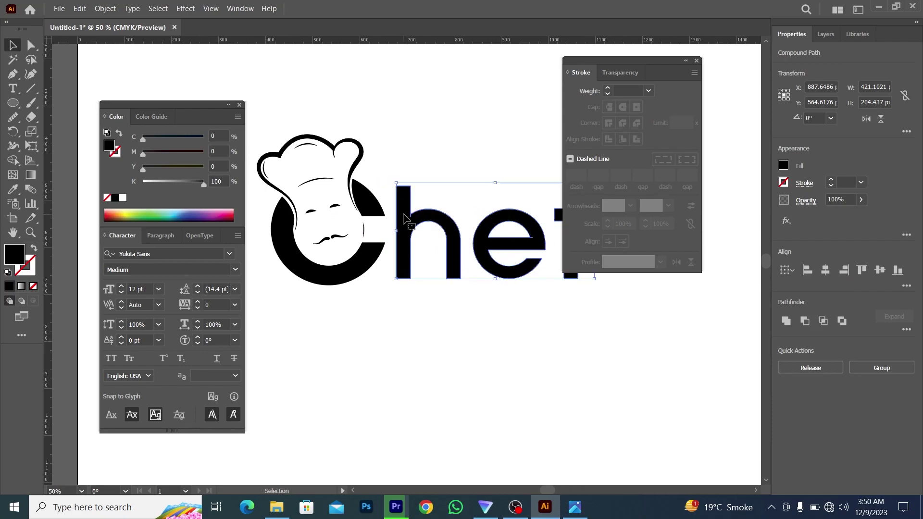
{"action": "scroll", "coordinate": [399, 217], "scroll_direction": "down", "scroll_amount": 1}
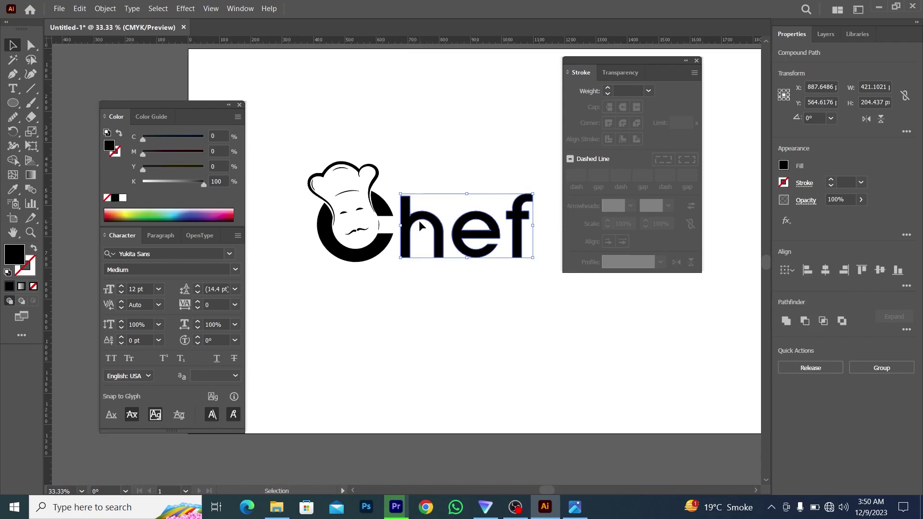
Group the C with its hat and face, align this group and the letters "hef" along their bottom edges, and deselect everything.
{"action": "left_click_drag", "start_coordinate": [285, 140], "coordinate": [387, 284]}
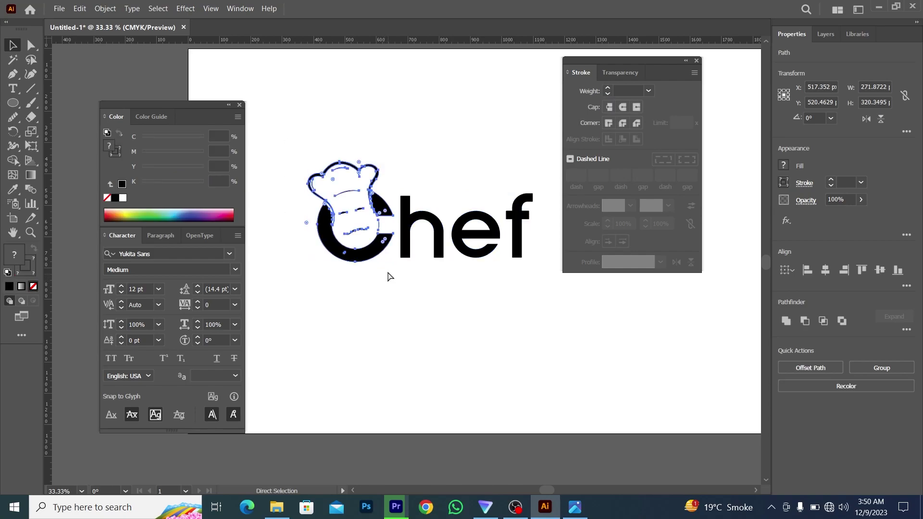
{"action": "left_click", "coordinate": [525, 286]}
{"action": "left_click_drag", "start_coordinate": [340, 132], "coordinate": [457, 257]}
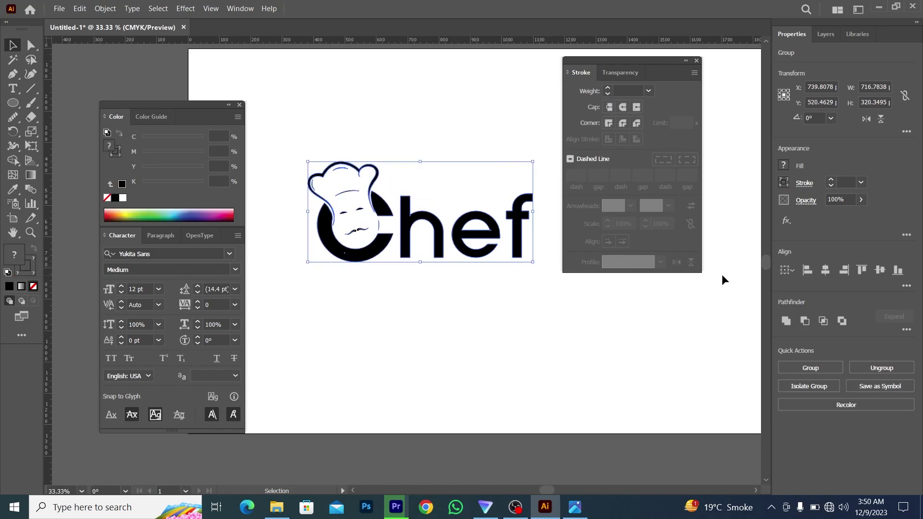
{"action": "left_click", "coordinate": [898, 271]}
{"action": "left_click", "coordinate": [503, 285]}
{"action": "scroll", "coordinate": [408, 262], "scroll_direction": "right", "scroll_amount": 1}
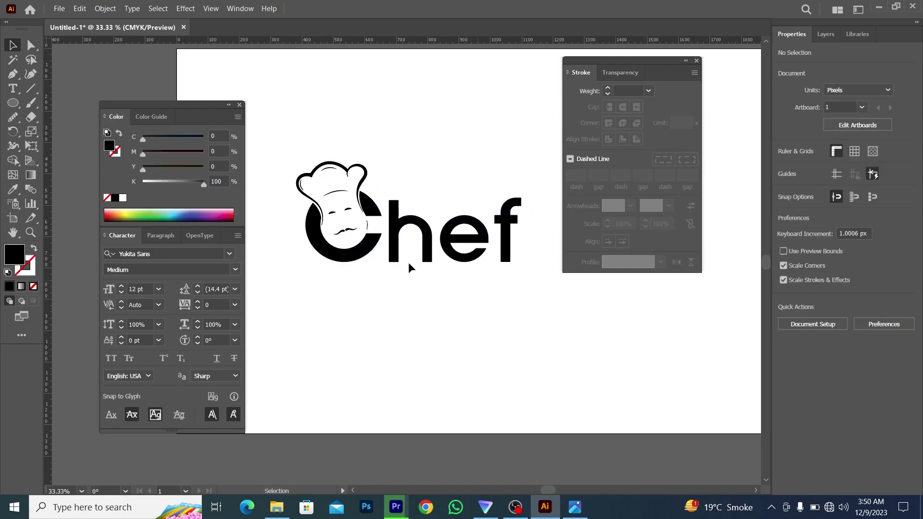
Ungroup the C, hat and face artwork, and select only the lower part of the C.
{"action": "scroll", "coordinate": [327, 249], "scroll_direction": "up", "scroll_amount": 2}
{"action": "right_click", "coordinate": [366, 255]}
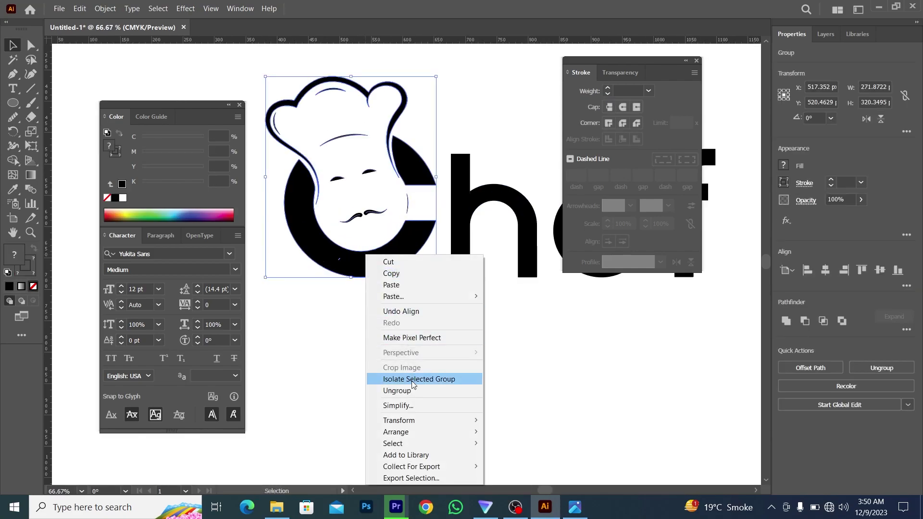
{"action": "left_click", "coordinate": [398, 390]}
{"action": "left_click", "coordinate": [410, 238]}
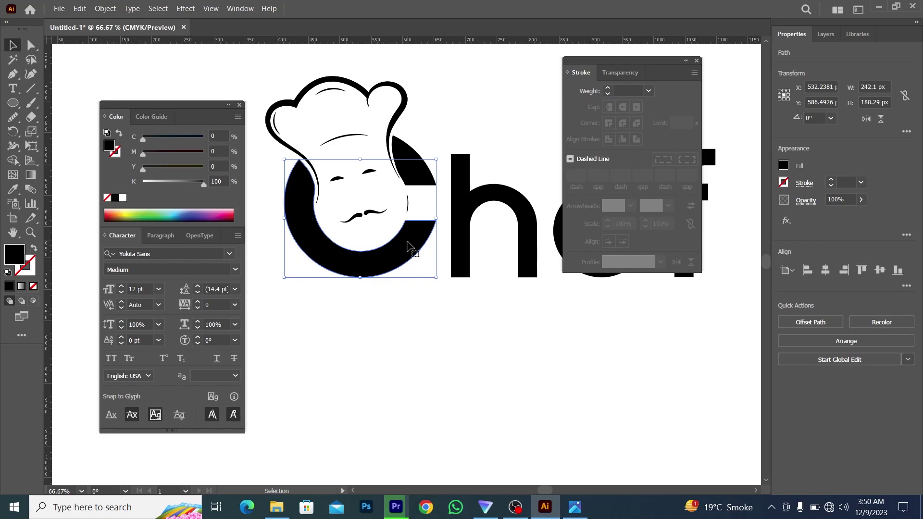
{"action": "scroll", "coordinate": [416, 243], "scroll_direction": "right", "scroll_amount": 3}
{"action": "scroll", "coordinate": [442, 245], "scroll_direction": "right", "scroll_amount": 4}
{"action": "scroll", "coordinate": [438, 272], "scroll_direction": "down", "scroll_amount": 1}
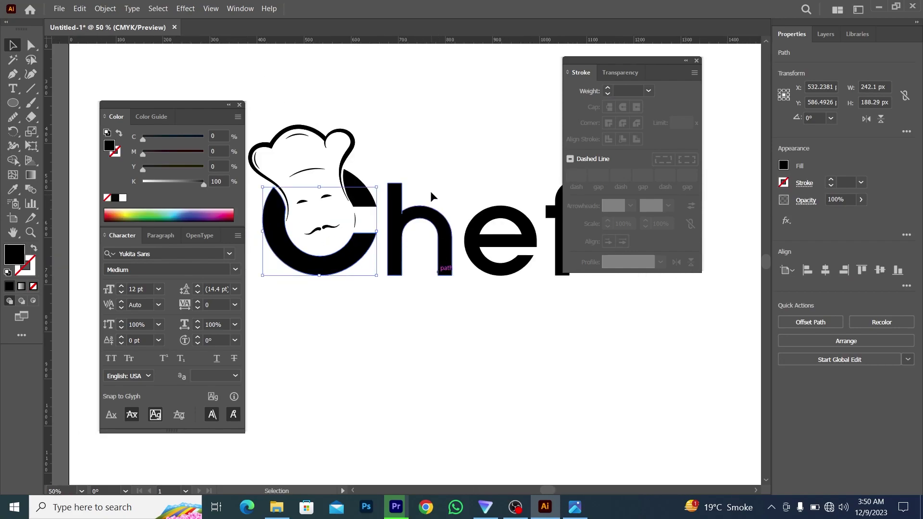
{"action": "scroll", "coordinate": [432, 192], "scroll_direction": "right", "scroll_amount": 2}
{"action": "scroll", "coordinate": [431, 192], "scroll_direction": "down", "scroll_amount": 1}
{"action": "scroll", "coordinate": [458, 216], "scroll_direction": "left", "scroll_amount": 3}
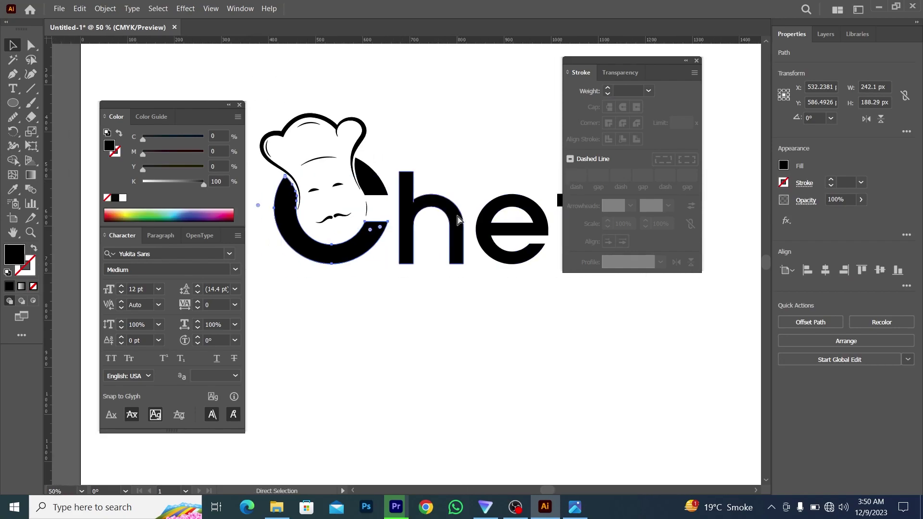
Select both the lower and the upper part of the C and offset their paths by -5 px.
{"action": "scroll", "coordinate": [458, 219], "scroll_direction": "left", "scroll_amount": 3}
{"action": "scroll", "coordinate": [439, 192], "scroll_direction": "up", "scroll_amount": 2}
{"action": "scroll", "coordinate": [434, 195], "scroll_direction": "down", "scroll_amount": 2}
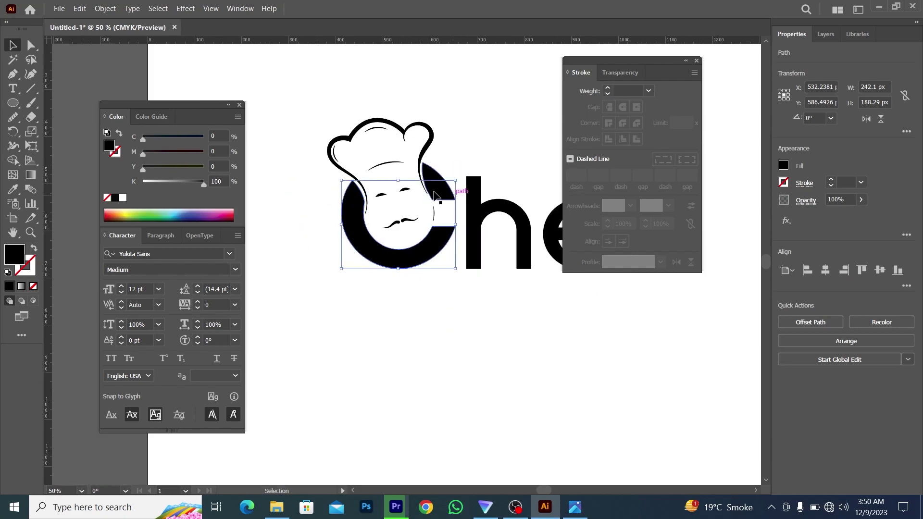
{"action": "left_click", "coordinate": [428, 295]}
{"action": "scroll", "coordinate": [385, 270], "scroll_direction": "up", "scroll_amount": 1}
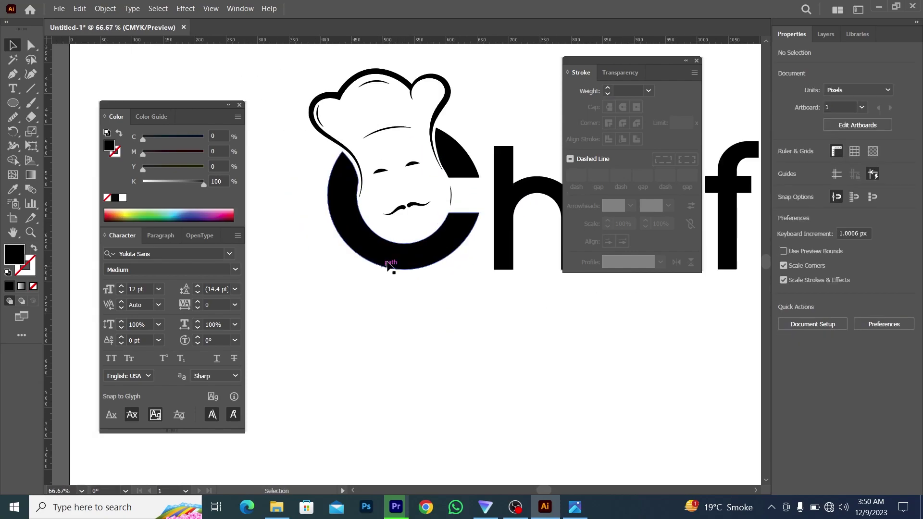
{"action": "left_click", "coordinate": [393, 260]}
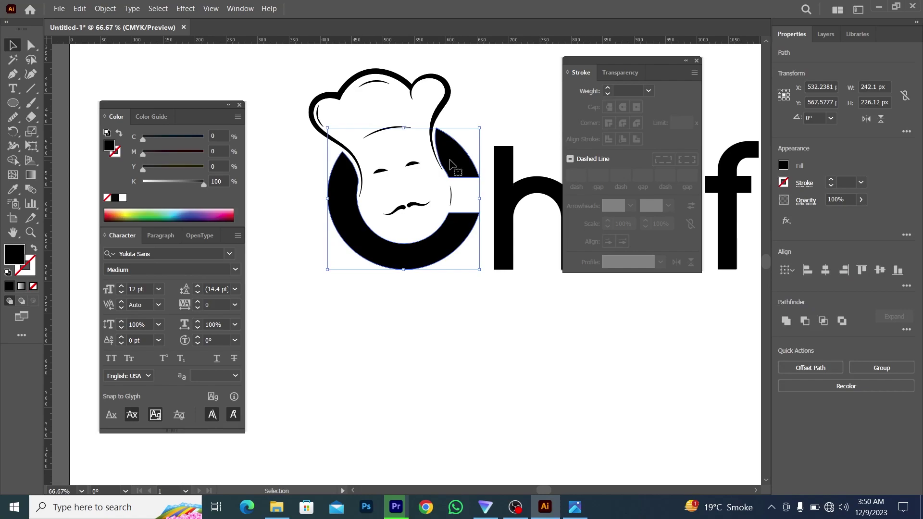
{"action": "scroll", "coordinate": [439, 189], "scroll_direction": "right", "scroll_amount": 2}
{"action": "key", "text": "v"}
{"action": "scroll", "coordinate": [259, 356], "scroll_direction": "down", "scroll_amount": 1}
{"action": "left_click", "coordinate": [105, 8]}
{"action": "mouse_move", "coordinate": [202, 269]}
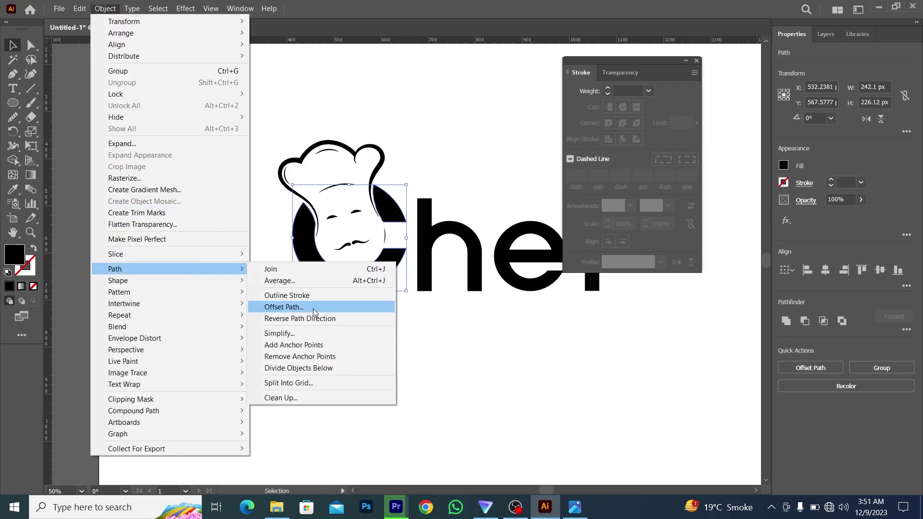
{"action": "left_click", "coordinate": [313, 312]}
{"action": "key", "text": "Down"}
{"action": "key", "text": "Down"}
{"action": "key", "text": "Down"}
{"action": "key", "text": "Down"}
{"action": "key", "text": "Down"}
{"action": "key", "text": "Down"}
{"action": "key", "text": "Down"}
{"action": "key", "text": "Down"}
{"action": "key", "text": "Down"}
{"action": "key", "text": "Down"}
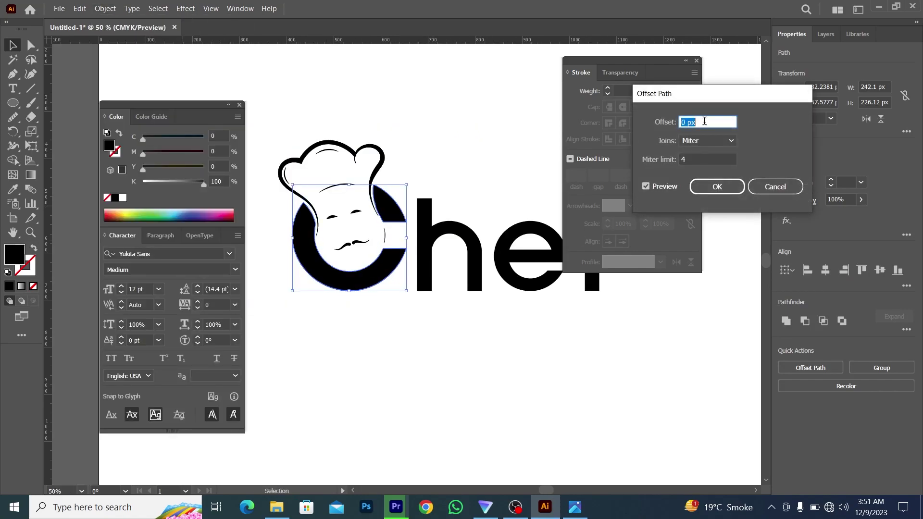
{"action": "key", "text": "Down"}
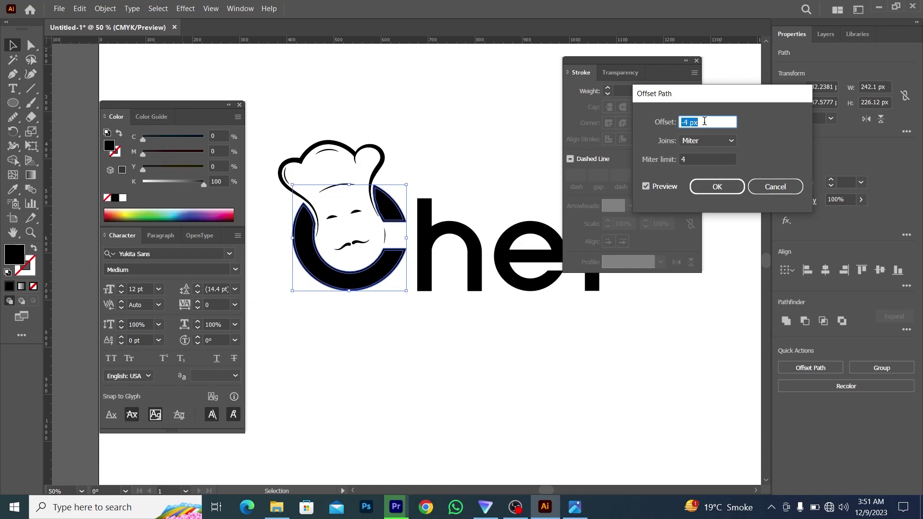
{"action": "key", "text": "Down"}
{"action": "left_click", "coordinate": [717, 187]}
Lock the inset copy of the C's upper part and delete the larger original shape behind it.
{"action": "key", "text": "a"}
{"action": "scroll", "coordinate": [382, 233], "scroll_direction": "up", "scroll_amount": 2, "text": "alt"}
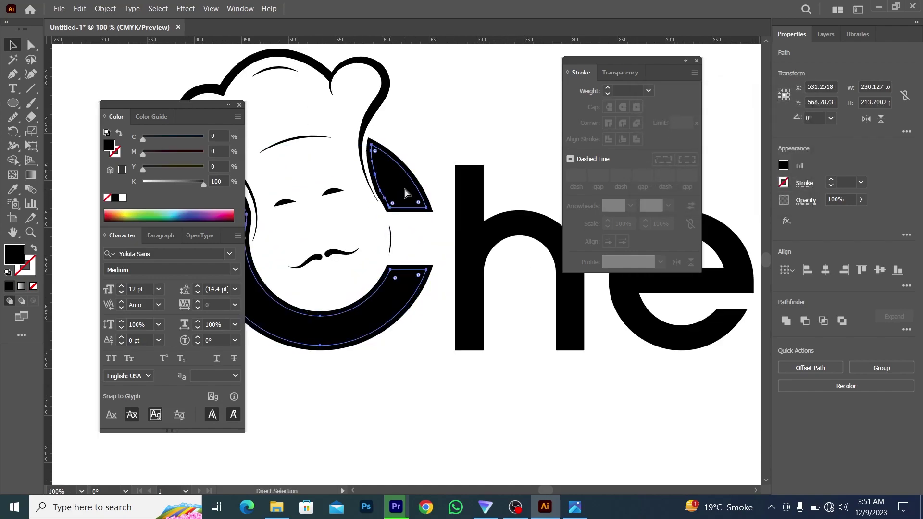
{"action": "scroll", "coordinate": [405, 190], "scroll_direction": "up", "scroll_amount": 1, "text": "ctrl"}
{"action": "right_click", "coordinate": [411, 187]}
{"action": "left_click", "coordinate": [439, 125]}
{"action": "left_click", "coordinate": [427, 192]}
{"action": "right_click", "coordinate": [427, 191]}
{"action": "left_click", "coordinate": [423, 181]}
{"action": "key", "text": "a"}
{"action": "left_click", "coordinate": [423, 182]}
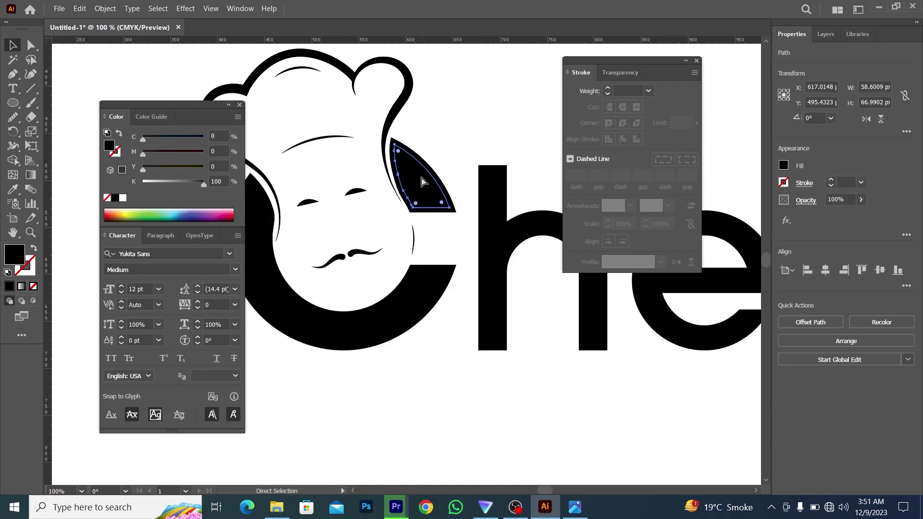
{"action": "key", "text": "ctrl+2"}
{"action": "left_click_drag", "start_coordinate": [417, 182], "coordinate": [481, 134]}
{"action": "key", "text": "Delete"}
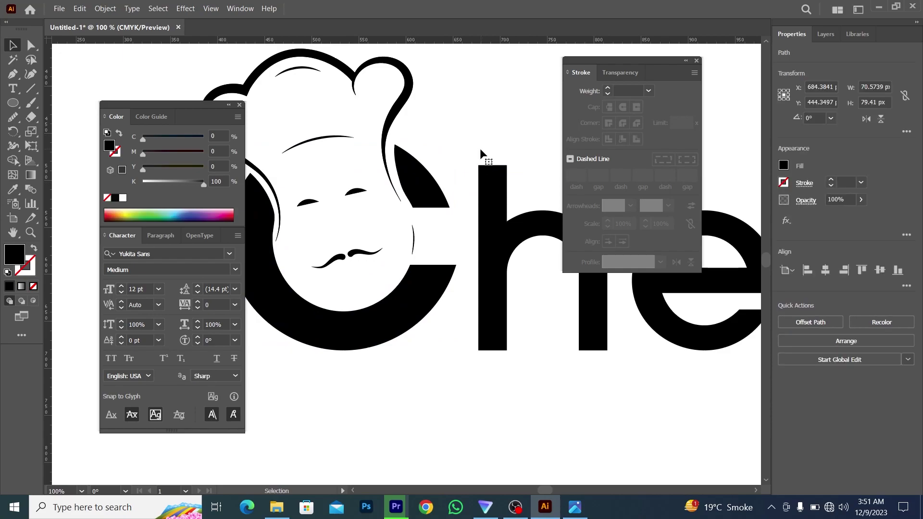
Lock the inset copy of the C's lower part, delete the larger original shape behind it, and unlock all objects.
{"action": "left_click", "coordinate": [433, 295]}
{"action": "key", "text": "a"}
{"action": "left_click", "coordinate": [427, 300]}
{"action": "key", "text": "ctrl+2"}
{"action": "left_click_drag", "start_coordinate": [428, 299], "coordinate": [482, 397]}
{"action": "scroll", "coordinate": [516, 370], "scroll_direction": "down", "scroll_amount": 1}
{"action": "key", "text": "Delete"}
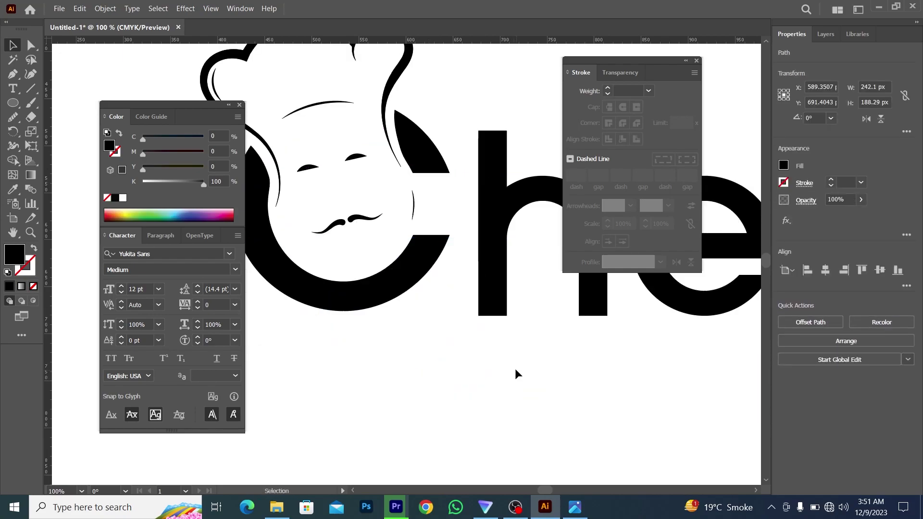
{"action": "scroll", "coordinate": [423, 345], "scroll_direction": "down", "scroll_amount": 2}
{"action": "key", "text": "ctrl+alt+2"}
{"action": "scroll", "coordinate": [416, 371], "scroll_direction": "down", "scroll_amount": 1}
{"action": "key", "text": "v"}
{"action": "scroll", "coordinate": [417, 368], "scroll_direction": "up", "scroll_amount": 2}
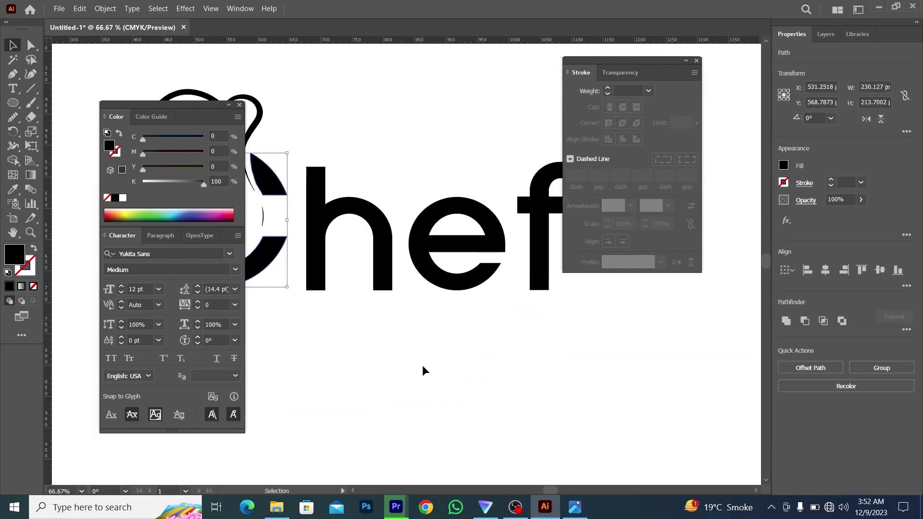
Check the finished Chef logo in the reference image logo designing class 13 copy 2.jpg, and ungroup the letters "hef" in Illustrator.
{"action": "left_click", "coordinate": [576, 508]}
{"action": "left_click_drag", "start_coordinate": [608, 346], "coordinate": [526, 344]}
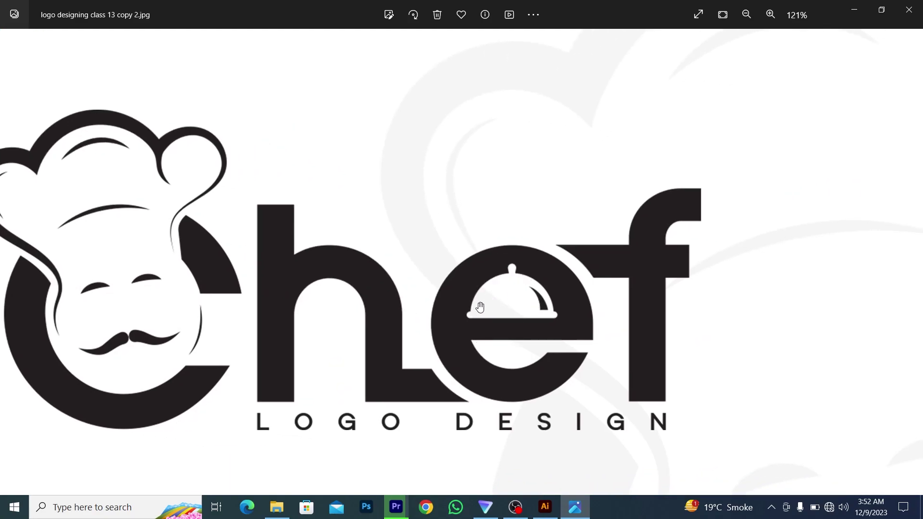
{"action": "left_click", "coordinate": [545, 508]}
{"action": "key", "text": "ctrl+z"}
{"action": "right_click", "coordinate": [460, 227]}
{"action": "left_click", "coordinate": [491, 368]}
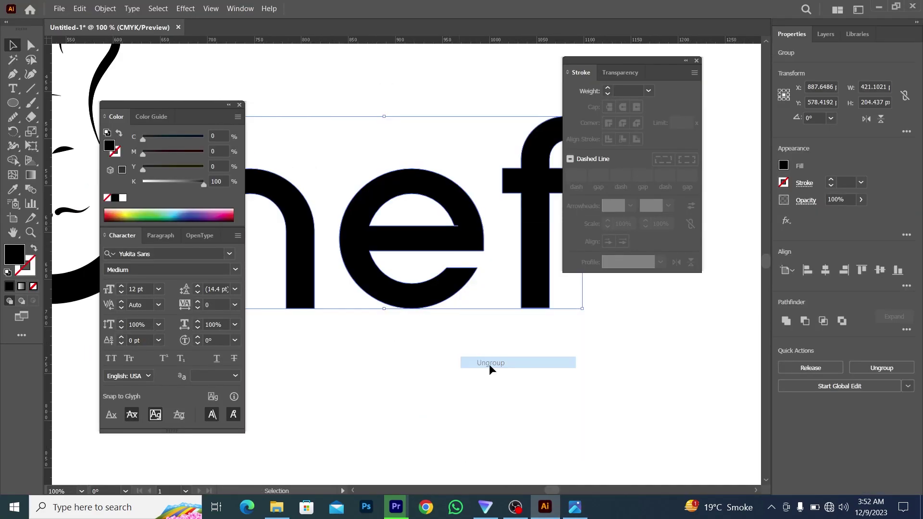
{"action": "left_click", "coordinate": [489, 365]}
Place a duplicate of the letter e in the empty area below the wordmark.
{"action": "left_click", "coordinate": [457, 238]}
{"action": "left_click", "coordinate": [457, 235], "text": "alt"}
{"action": "scroll", "coordinate": [457, 235], "scroll_direction": "down", "scroll_amount": 2, "text": "alt"}
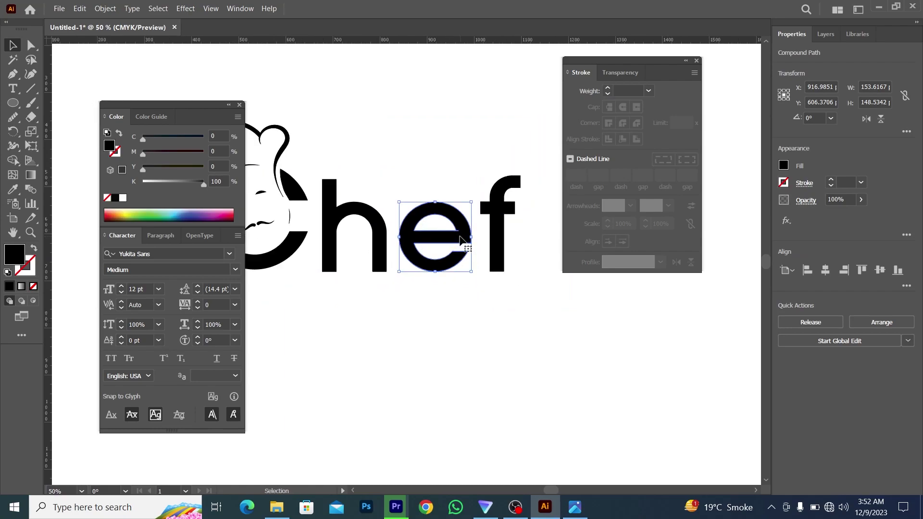
{"action": "left_click_drag", "start_coordinate": [460, 243], "coordinate": [451, 368]}
{"action": "scroll", "coordinate": [452, 369], "scroll_direction": "up", "scroll_amount": 2, "text": "alt"}
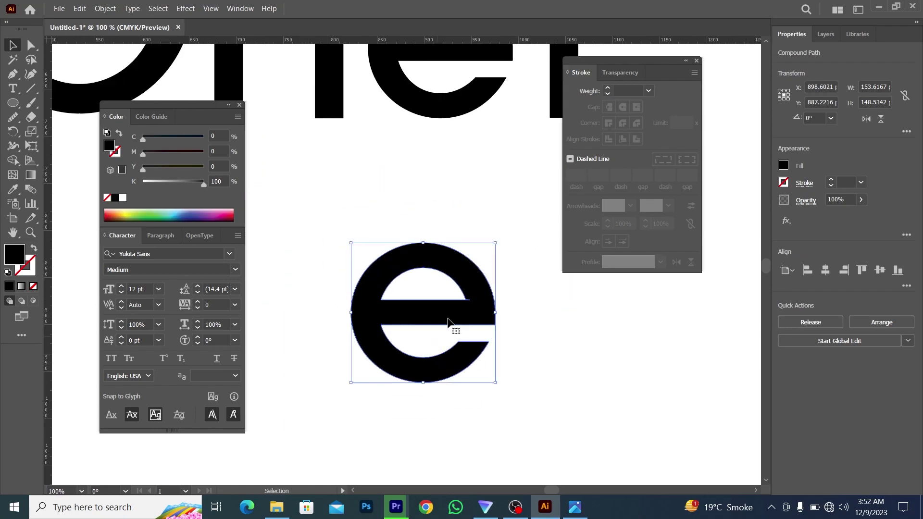
{"action": "scroll", "coordinate": [472, 292], "scroll_direction": "up", "scroll_amount": 2, "text": "alt"}
Remove the stray spur at the corner of the duplicated e's upper counter with the Shape Builder tool, and deselect the letter.
{"action": "right_click", "coordinate": [483, 275]}
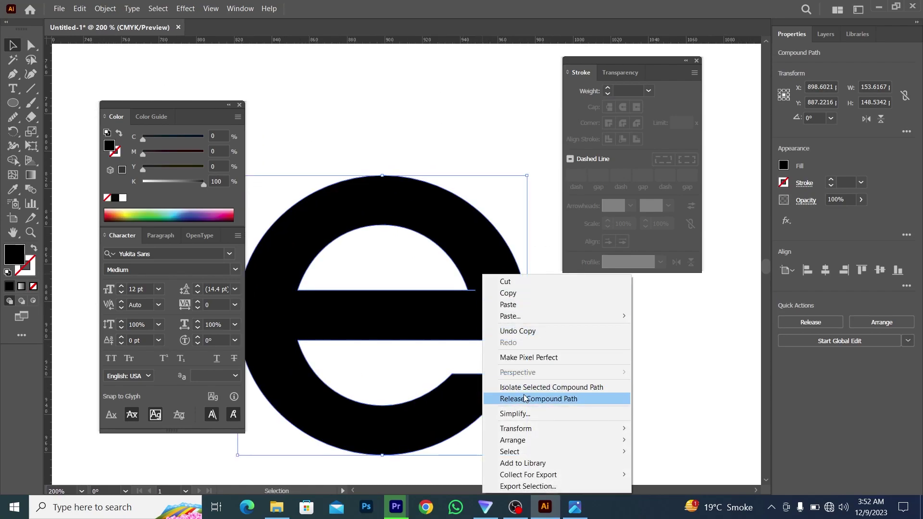
{"action": "left_click", "coordinate": [441, 372]}
{"action": "scroll", "coordinate": [513, 329], "scroll_direction": "up", "scroll_amount": 2, "text": "alt"}
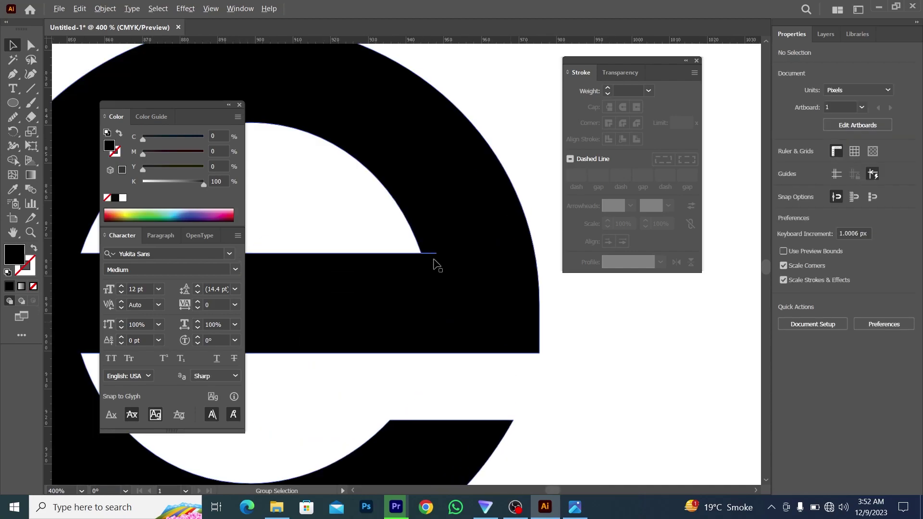
{"action": "scroll", "coordinate": [420, 237], "scroll_direction": "up", "scroll_amount": 2, "text": "alt"}
{"action": "scroll", "coordinate": [378, 270], "scroll_direction": "up", "scroll_amount": 2, "text": "alt"}
{"action": "left_click", "coordinate": [532, 365]}
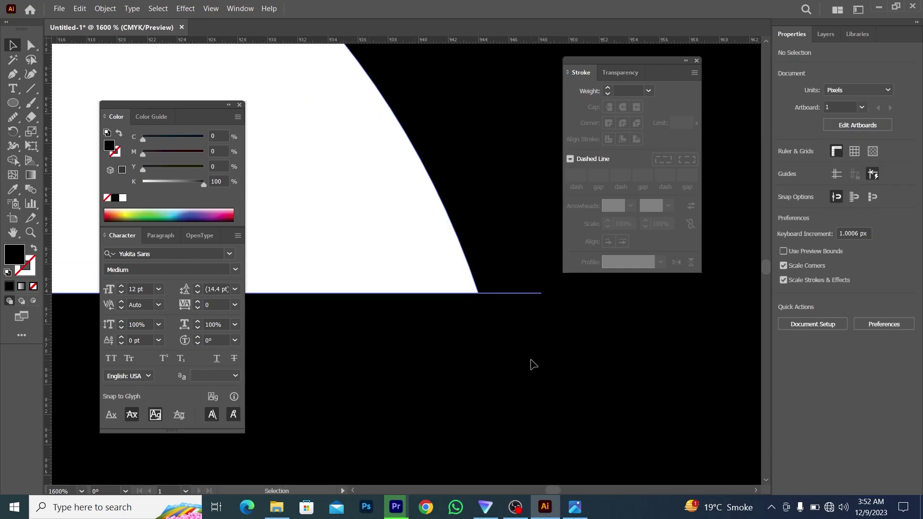
{"action": "left_click", "coordinate": [13, 161]}
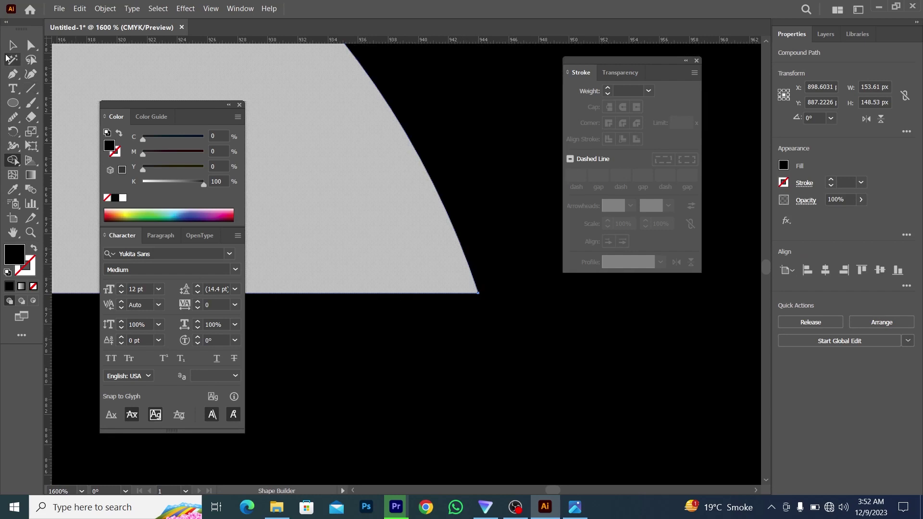
{"action": "left_click", "coordinate": [12, 46]}
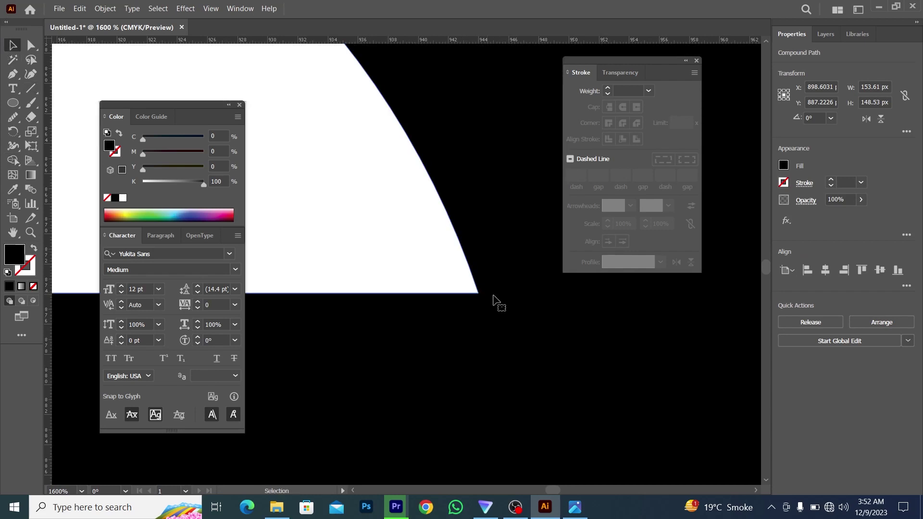
{"action": "scroll", "coordinate": [510, 296], "scroll_direction": "down", "scroll_amount": 6, "text": "alt"}
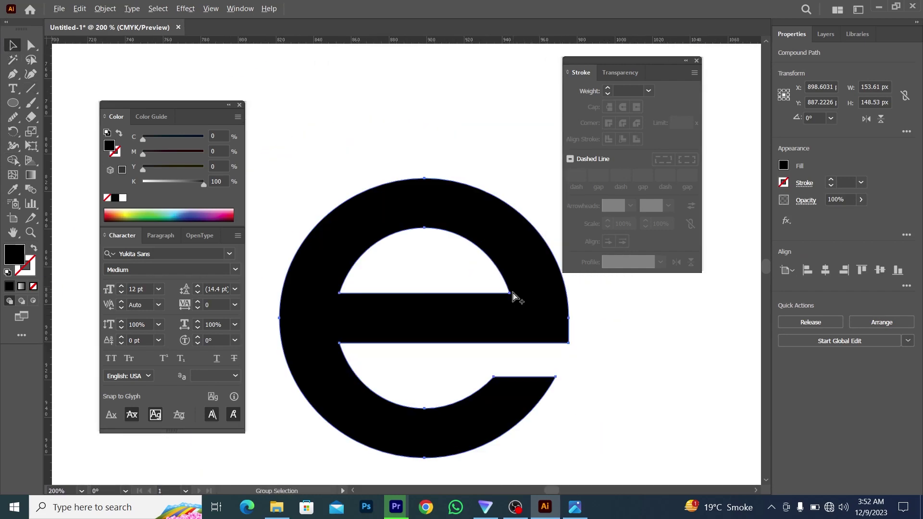
{"action": "scroll", "coordinate": [349, 312], "scroll_direction": "up", "scroll_amount": 3, "text": "alt"}
{"action": "scroll", "coordinate": [349, 289], "scroll_direction": "down", "scroll_amount": 4, "text": "alt"}
{"action": "left_click", "coordinate": [345, 238]}
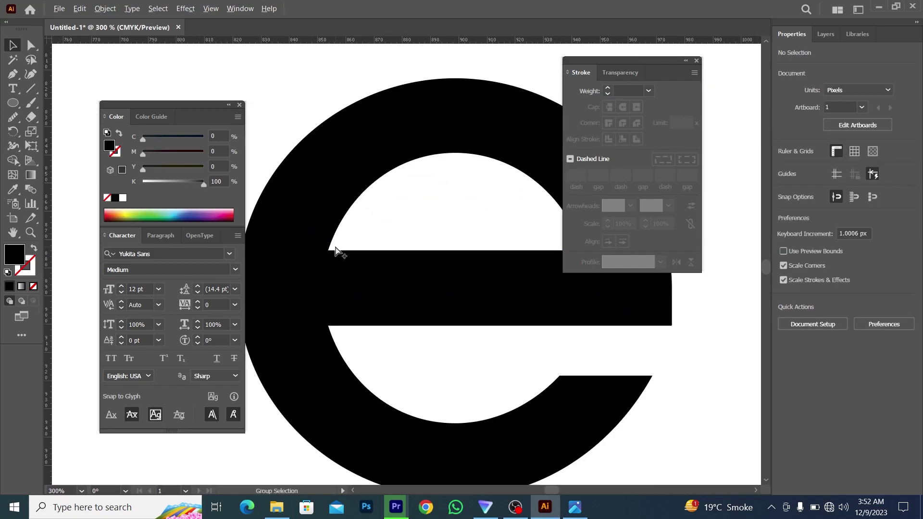
Release the duplicated e's compound path and move its half-dome counter shape out beside the letter.
{"action": "right_click", "coordinate": [364, 266]}
{"action": "left_click", "coordinate": [423, 385]}
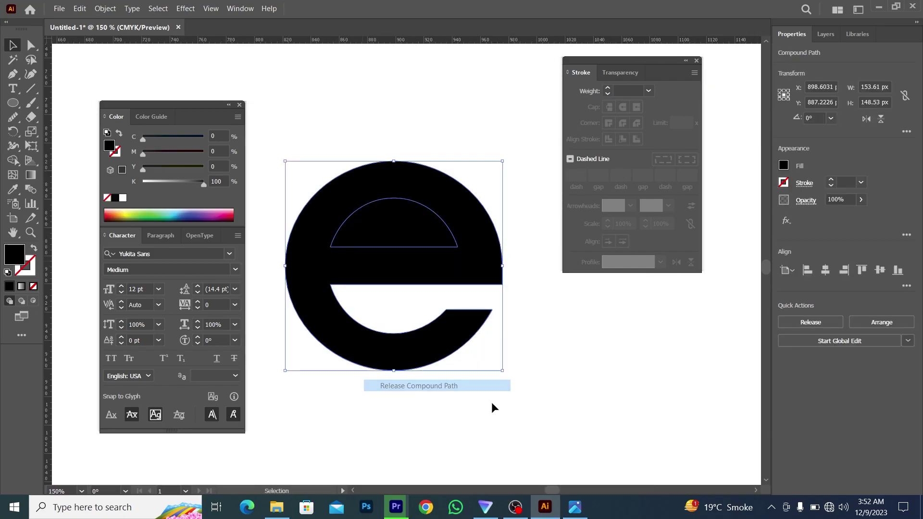
{"action": "scroll", "coordinate": [500, 402], "scroll_direction": "down", "scroll_amount": 3, "text": "alt"}
{"action": "left_click_drag", "start_coordinate": [453, 330], "coordinate": [445, 329]}
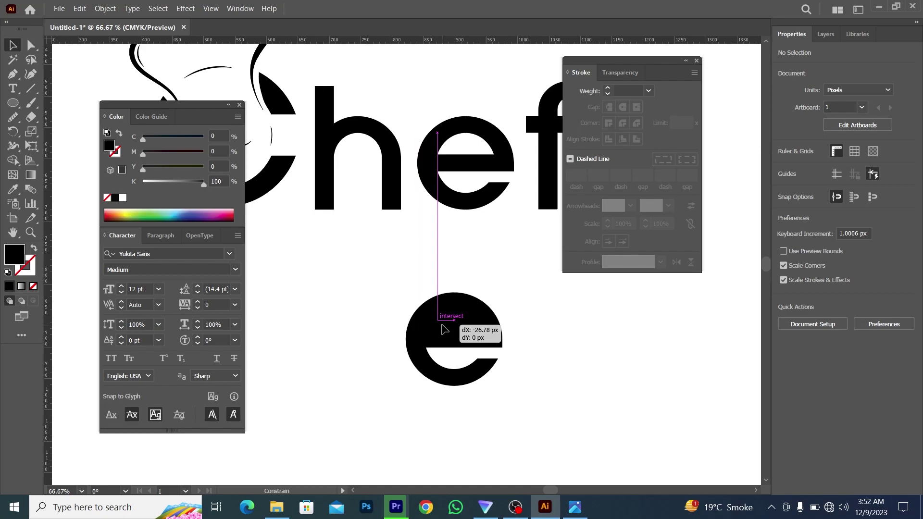
{"action": "left_click_drag", "start_coordinate": [445, 330], "coordinate": [357, 330]}
{"action": "left_click", "coordinate": [346, 351]}
Draw a horizontal line about 96 px long, centered along the base of the half-dome shape.
{"action": "scroll", "coordinate": [345, 349], "scroll_direction": "up", "scroll_amount": 1, "text": "alt"}
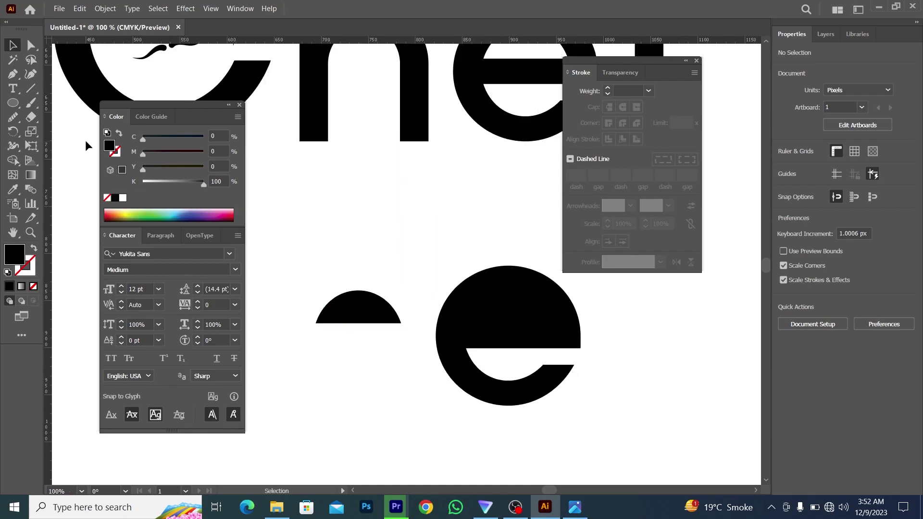
{"action": "left_click", "coordinate": [30, 88]}
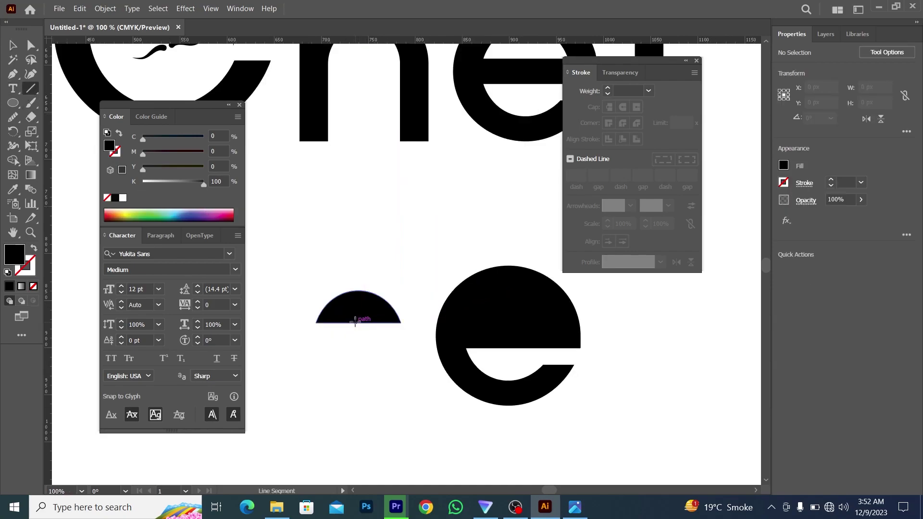
{"action": "left_click_drag", "start_coordinate": [358, 321], "coordinate": [403, 327]}
{"action": "scroll", "coordinate": [385, 329], "scroll_direction": "up", "scroll_amount": 2}
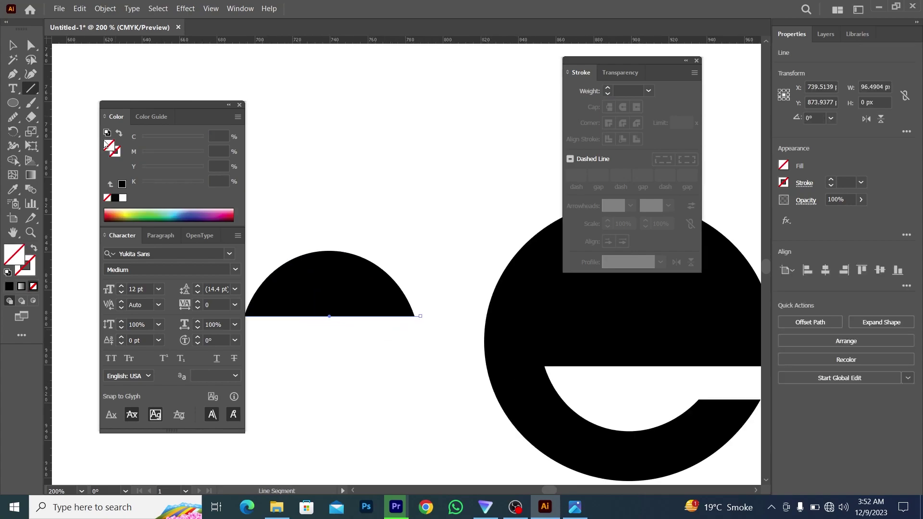
Give the dome's base line a black 4 pt stroke with round caps, and deselect it.
{"action": "left_click", "coordinate": [12, 46]}
{"action": "scroll", "coordinate": [351, 289], "scroll_direction": "left", "scroll_amount": 3}
{"action": "left_click", "coordinate": [630, 91]}
{"action": "type", "text": "2"}
{"action": "key", "text": "Return"}
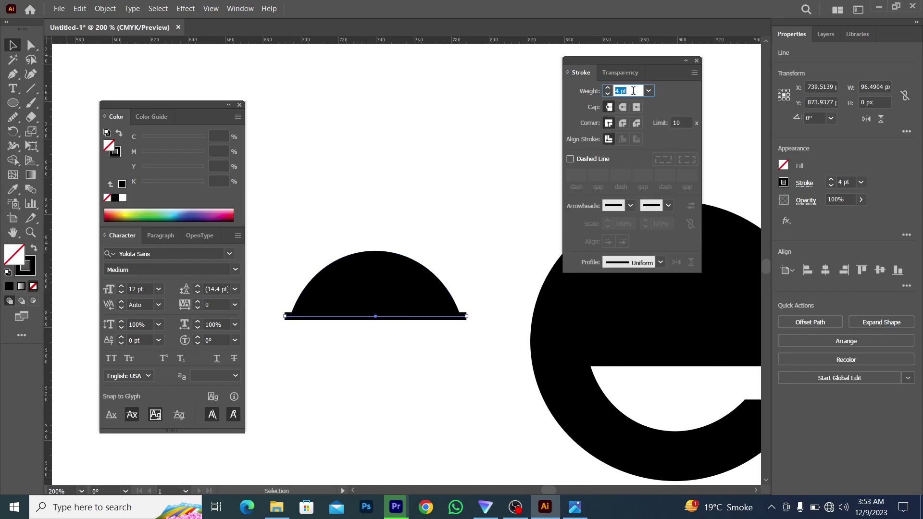
{"action": "left_click", "coordinate": [623, 108]}
{"action": "left_click", "coordinate": [463, 214]}
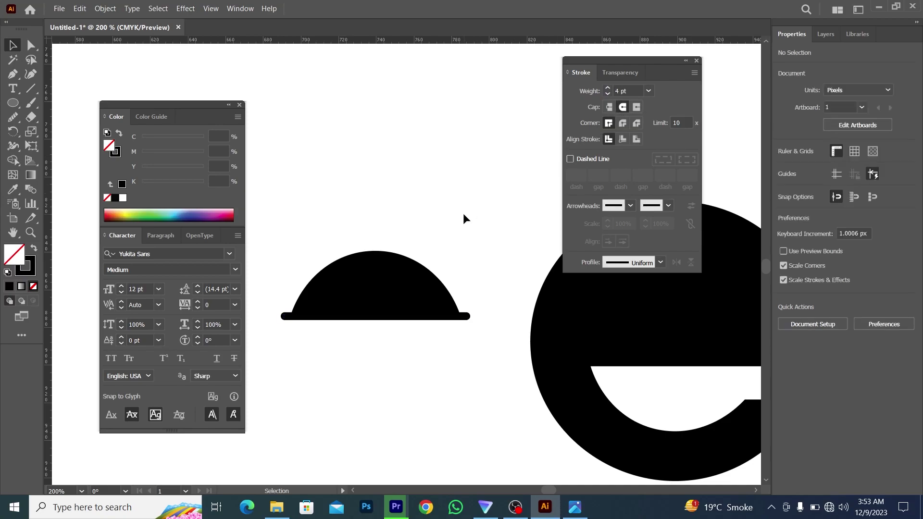
Draw a vertical line about 26 px long rising through the dome's top center, and set its stroke weight to 6 pt.
{"action": "left_click", "coordinate": [32, 89]}
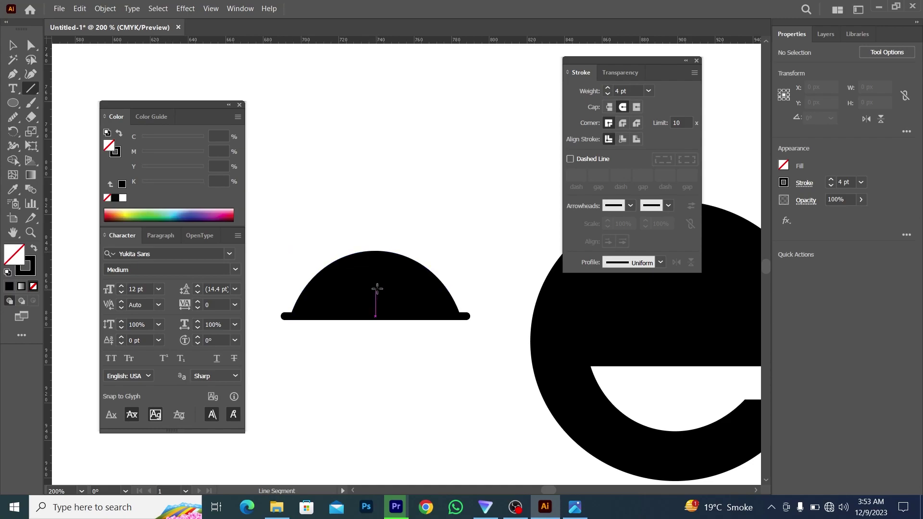
{"action": "left_click_drag", "start_coordinate": [376, 288], "coordinate": [379, 239]}
{"action": "left_click", "coordinate": [13, 46]}
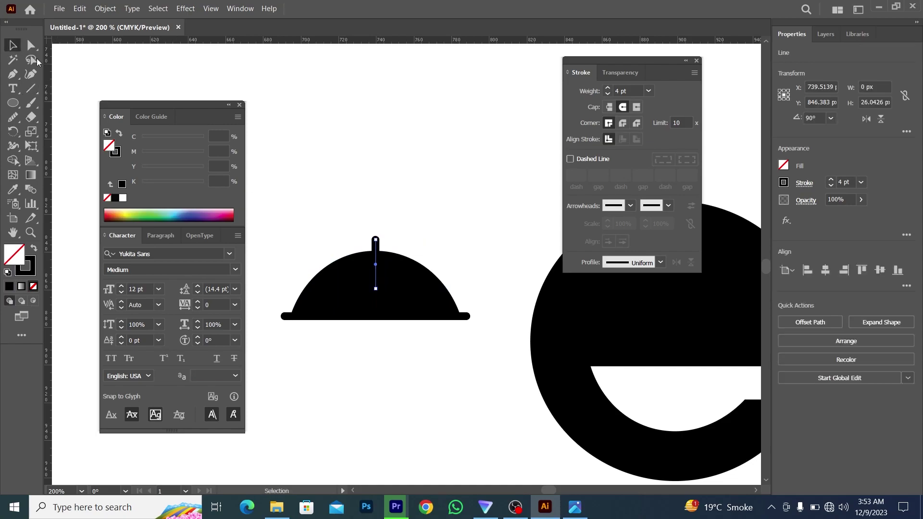
{"action": "left_click", "coordinate": [630, 90]}
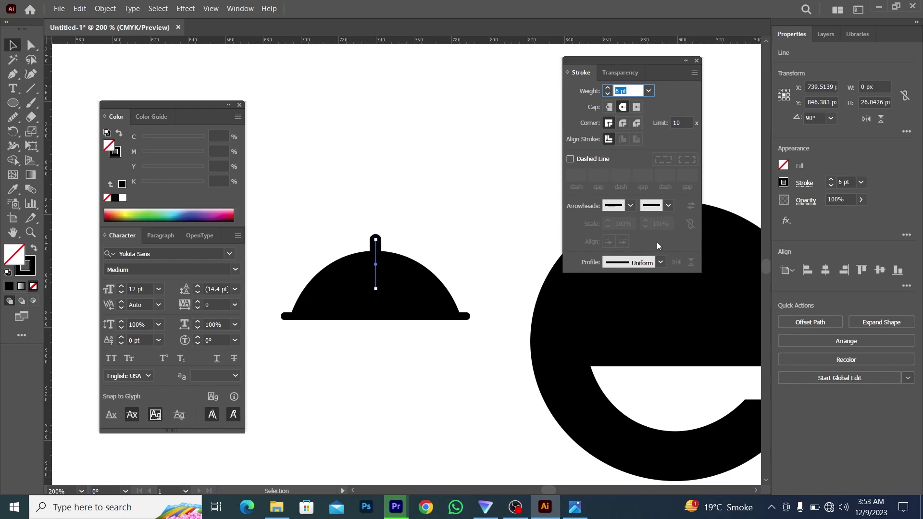
Apply the triangular tapered width profile to the dome's vertical line, flip it so the wide end is on top, and deselect it.
{"action": "left_click", "coordinate": [660, 261]}
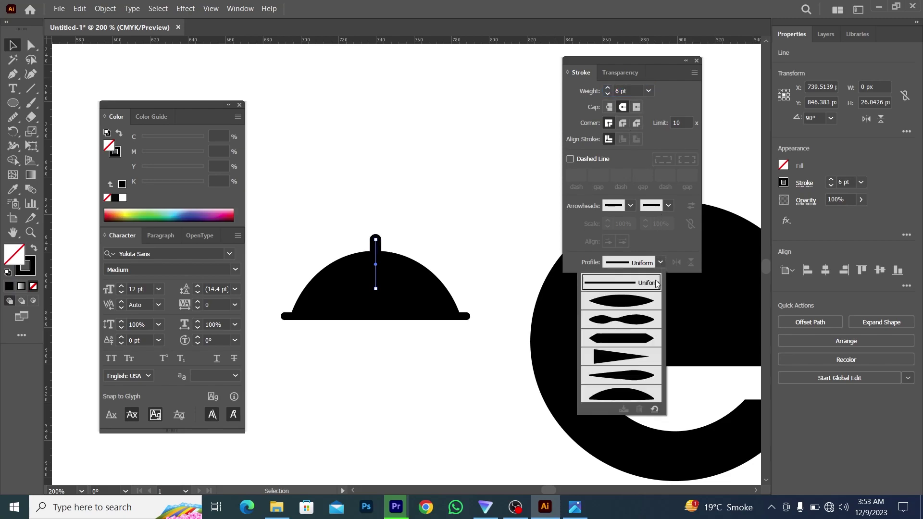
{"action": "left_click", "coordinate": [621, 358]}
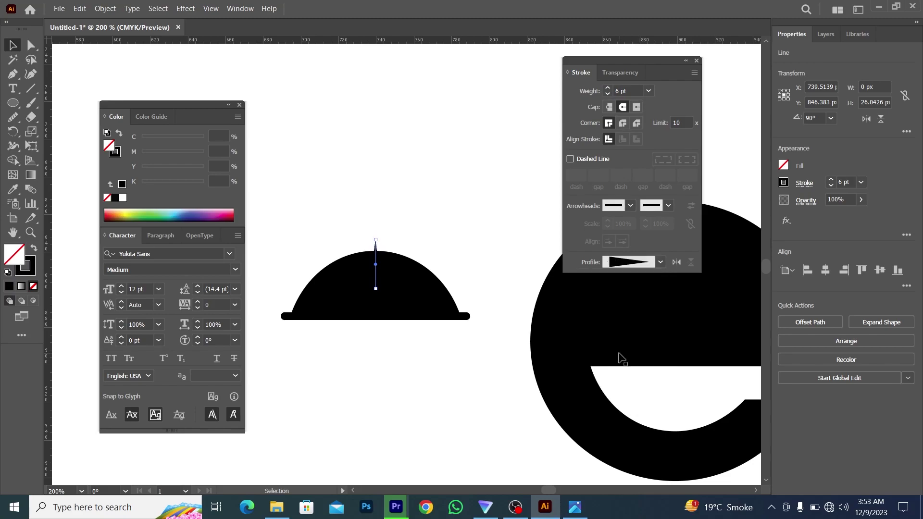
{"action": "left_click", "coordinate": [676, 264]}
{"action": "left_click", "coordinate": [432, 206]}
{"action": "scroll", "coordinate": [432, 211], "scroll_direction": "down", "scroll_amount": 1}
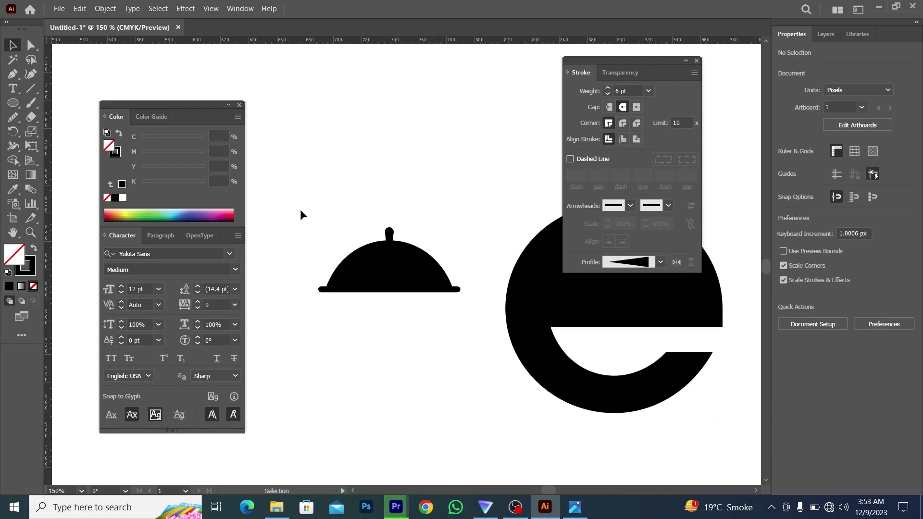
Select the dome with its handle and base line, and expand their appearance.
{"action": "left_click_drag", "start_coordinate": [313, 204], "coordinate": [466, 323]}
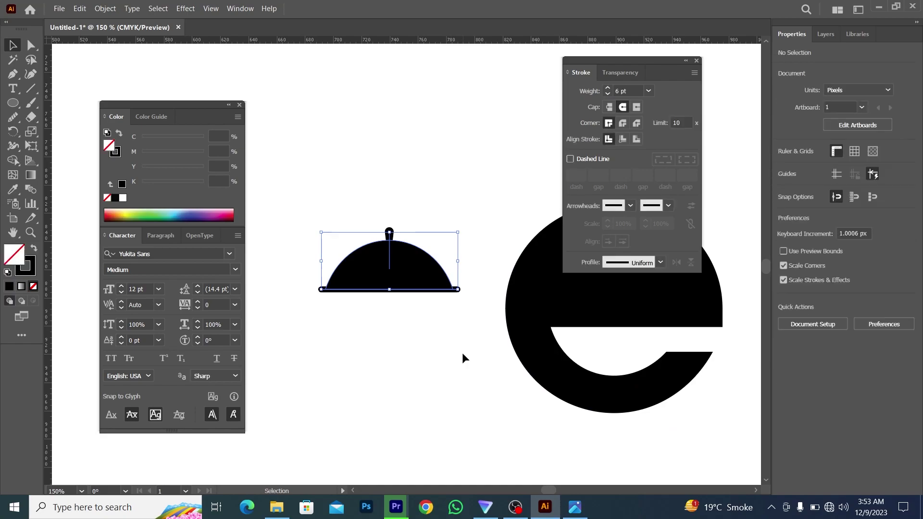
{"action": "left_click", "coordinate": [105, 8]}
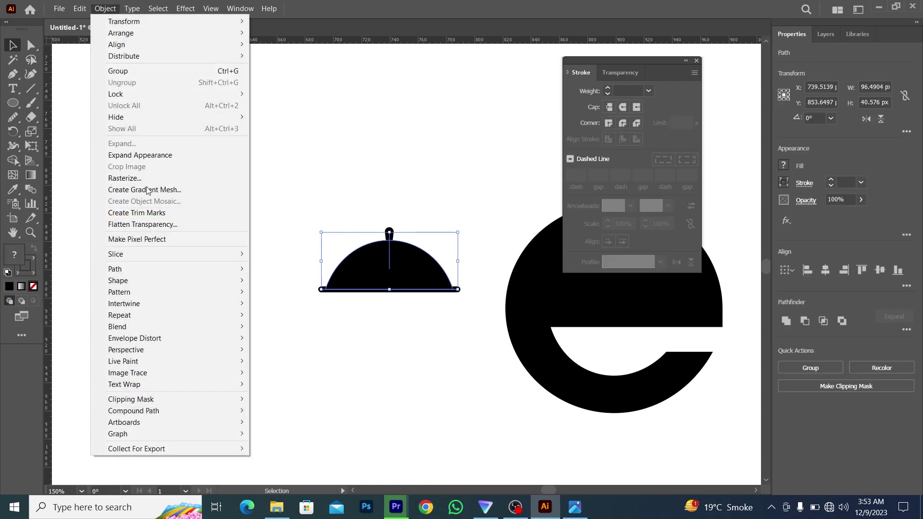
{"action": "left_click", "coordinate": [144, 155]}
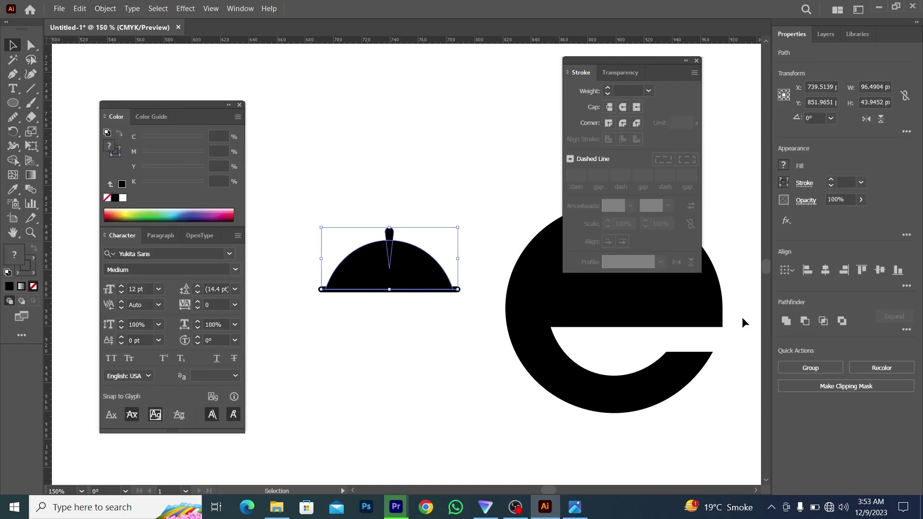
Try to unite the dome, handle and base line into one shape, and undo it.
{"action": "left_click", "coordinate": [786, 321]}
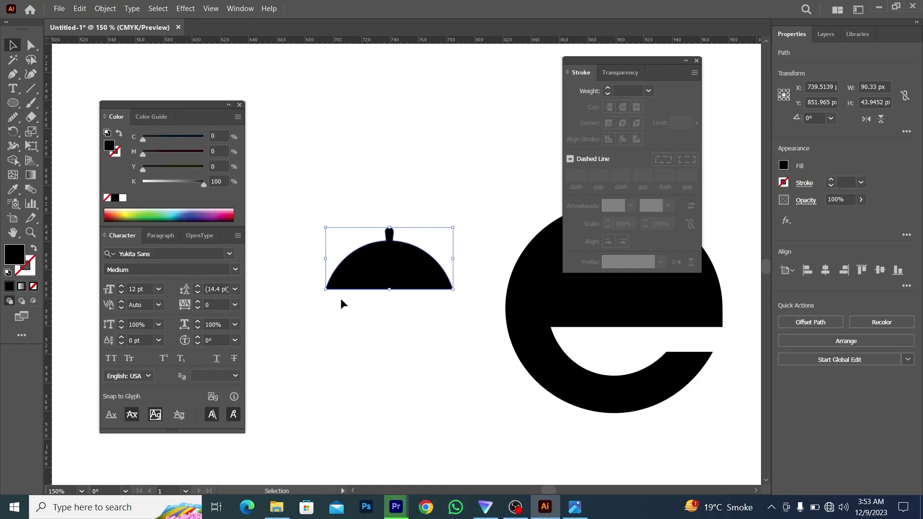
{"action": "key", "text": "a"}
{"action": "key", "text": "ctrl+z"}
Expand the dome parts into filled outlines and unite them into a single serving-dome shape.
{"action": "key", "text": "v"}
{"action": "left_click", "coordinate": [104, 8]}
{"action": "left_click", "coordinate": [144, 145]}
{"action": "left_click", "coordinate": [429, 321]}
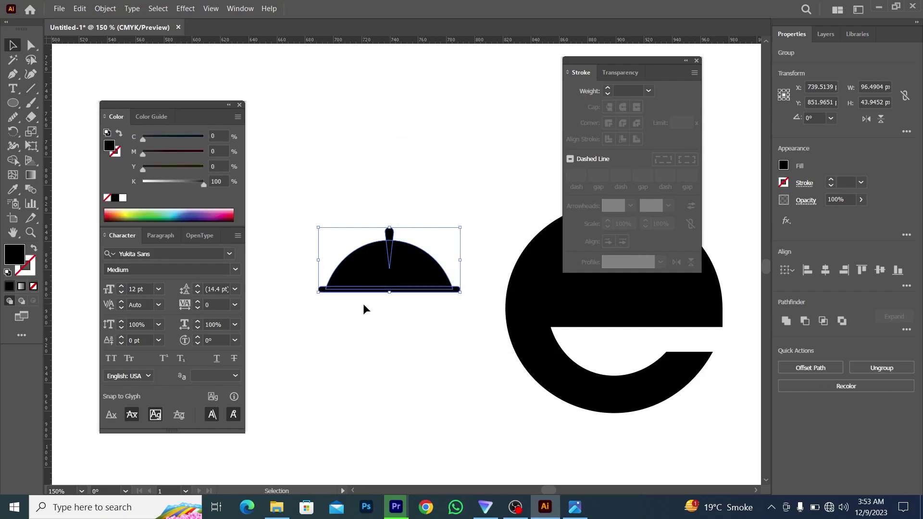
{"action": "left_click", "coordinate": [784, 322]}
Move the serving dome onto the filled upper half of the letter e in the Chef wordmark.
{"action": "scroll", "coordinate": [296, 316], "scroll_direction": "down", "scroll_amount": 3}
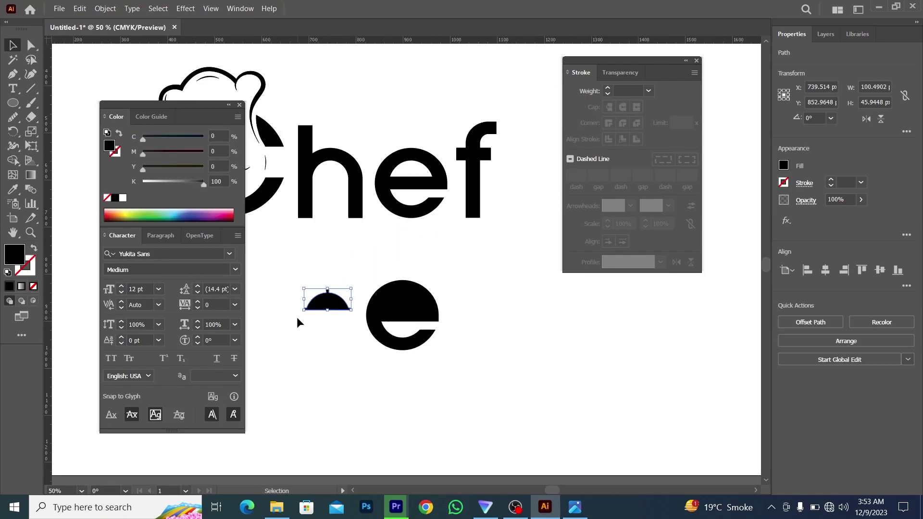
{"action": "left_click", "coordinate": [318, 315]}
{"action": "left_click_drag", "start_coordinate": [330, 300], "coordinate": [433, 171]}
{"action": "scroll", "coordinate": [412, 178], "scroll_direction": "up", "scroll_amount": 3}
{"action": "scroll", "coordinate": [412, 179], "scroll_direction": "up", "scroll_amount": 1}
{"action": "scroll", "coordinate": [432, 171], "scroll_direction": "up", "scroll_amount": 1}
{"action": "left_click", "coordinate": [467, 286]}
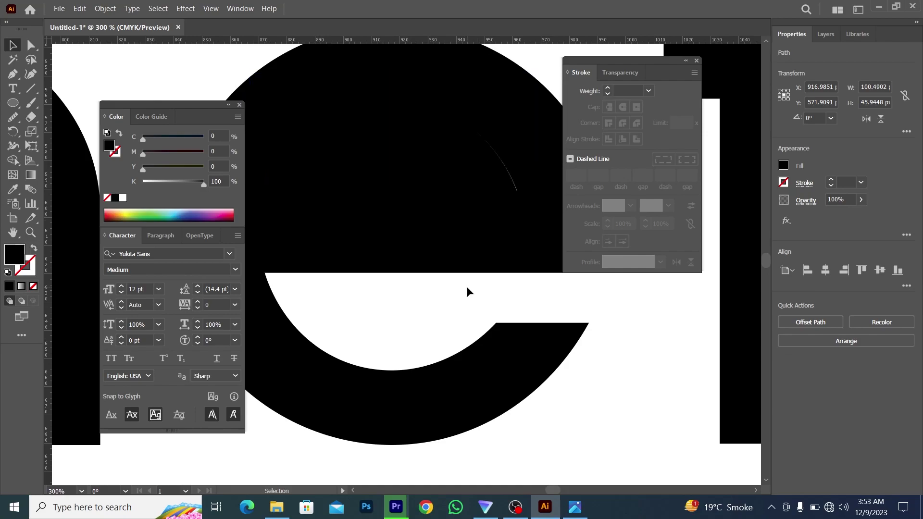
{"action": "scroll", "coordinate": [467, 286], "scroll_direction": "down", "scroll_amount": 2}
Center the dome horizontally on the letter e, subtract it with Minus Front, and deselect.
{"action": "left_click_drag", "start_coordinate": [412, 135], "coordinate": [469, 291]}
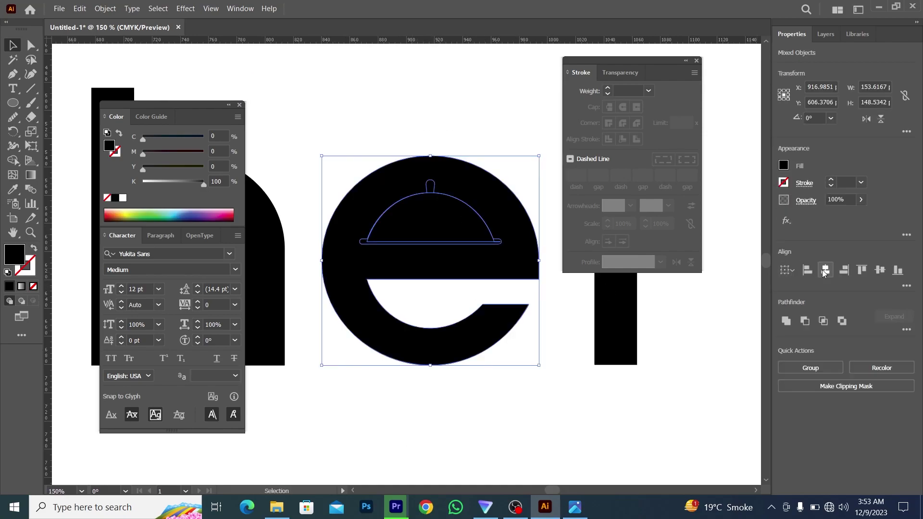
{"action": "left_click", "coordinate": [548, 368]}
{"action": "left_click_drag", "start_coordinate": [383, 126], "coordinate": [464, 284]}
{"action": "left_click", "coordinate": [805, 320]}
{"action": "left_click", "coordinate": [449, 289]}
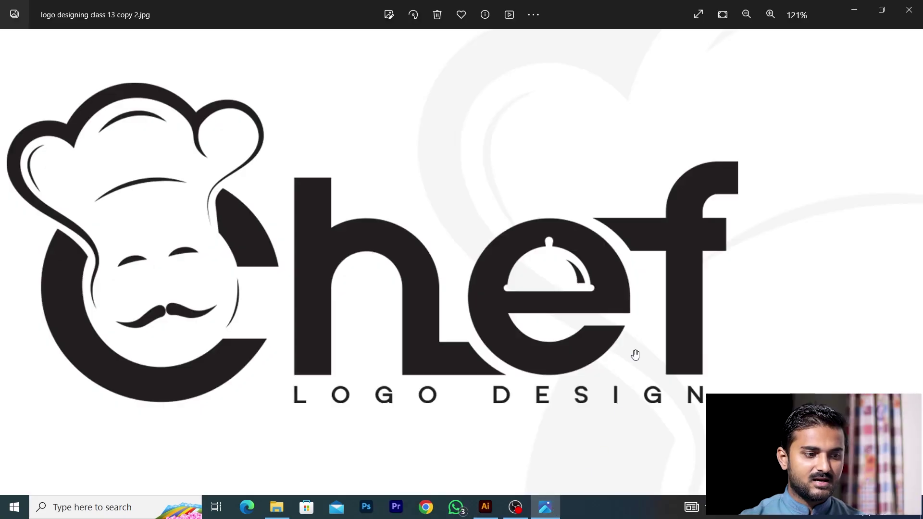
After a close look at the reference logo, switch to CHEFF PRACTICE.ai in Illustrator and draw a curved highlight inside the dome's right edge with the Pen tool.
{"action": "scroll", "coordinate": [604, 268], "scroll_direction": "up", "scroll_amount": 3}
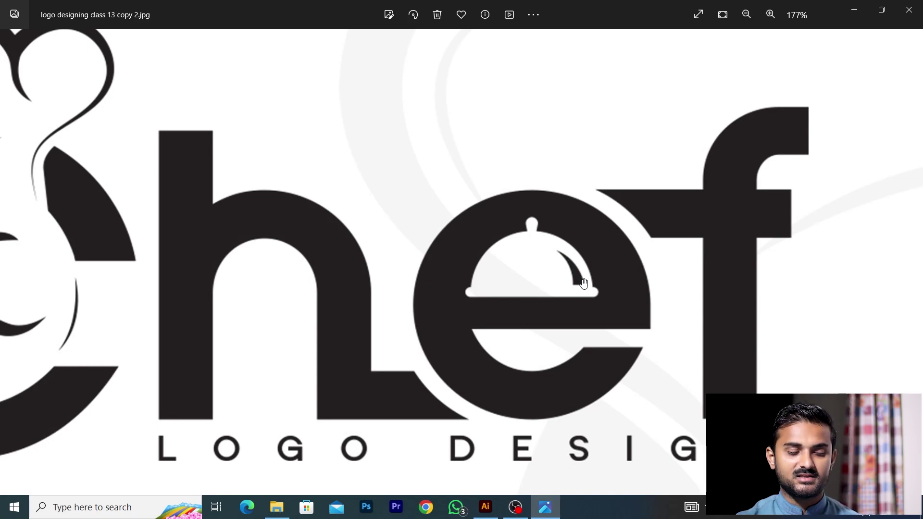
{"action": "left_click", "coordinate": [486, 507]}
{"action": "left_click", "coordinate": [489, 249]}
{"action": "left_click_drag", "start_coordinate": [419, 140], "coordinate": [367, 107]}
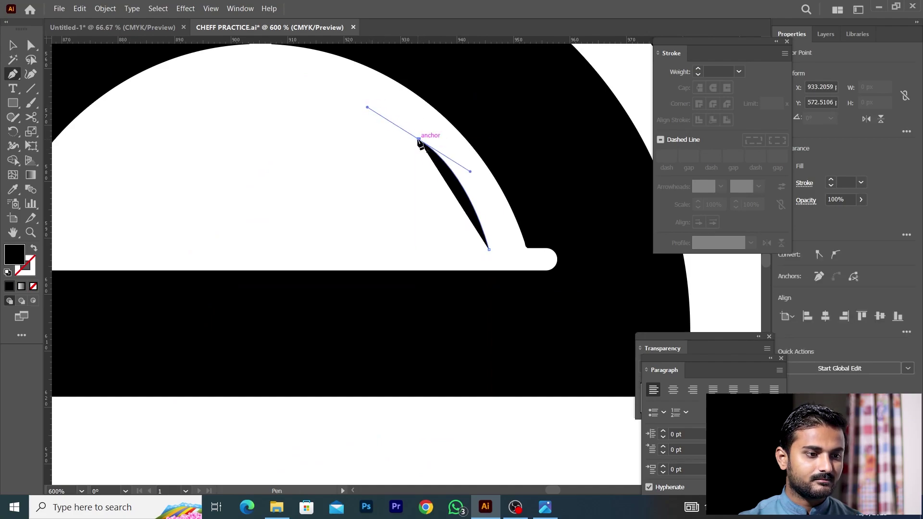
Give the highlight curve a black 3 pt stroke without fill and the triangular tapered width profile, and deselect it.
{"action": "left_click", "coordinate": [13, 45]}
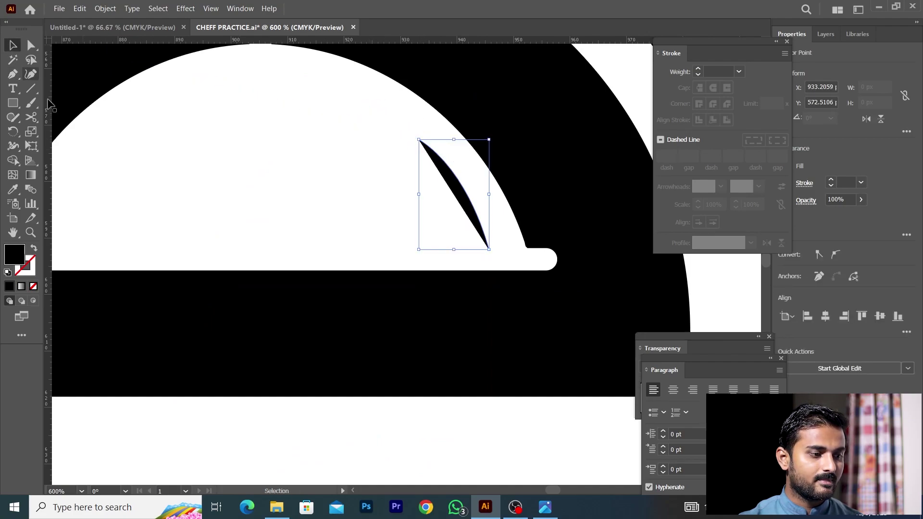
{"action": "left_click", "coordinate": [37, 248]}
{"action": "left_click", "coordinate": [845, 182]}
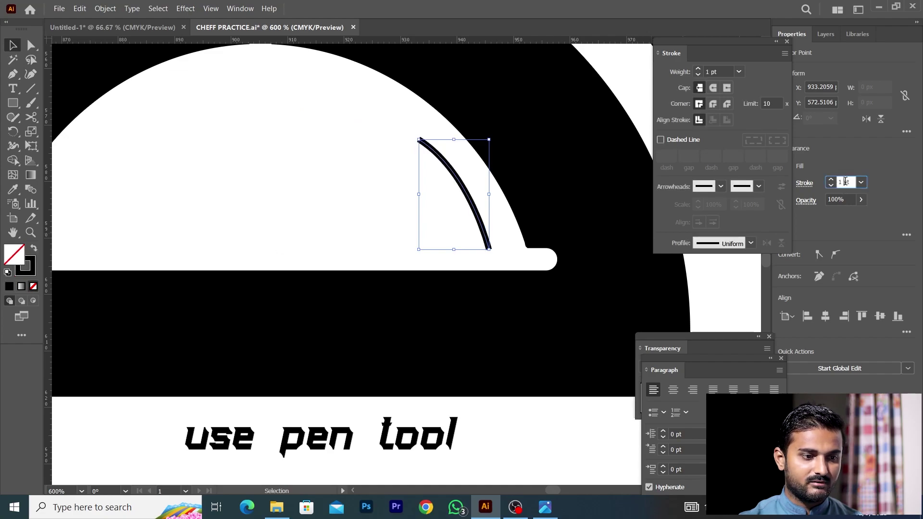
{"action": "type", "text": "3"}
{"action": "key", "text": "Return"}
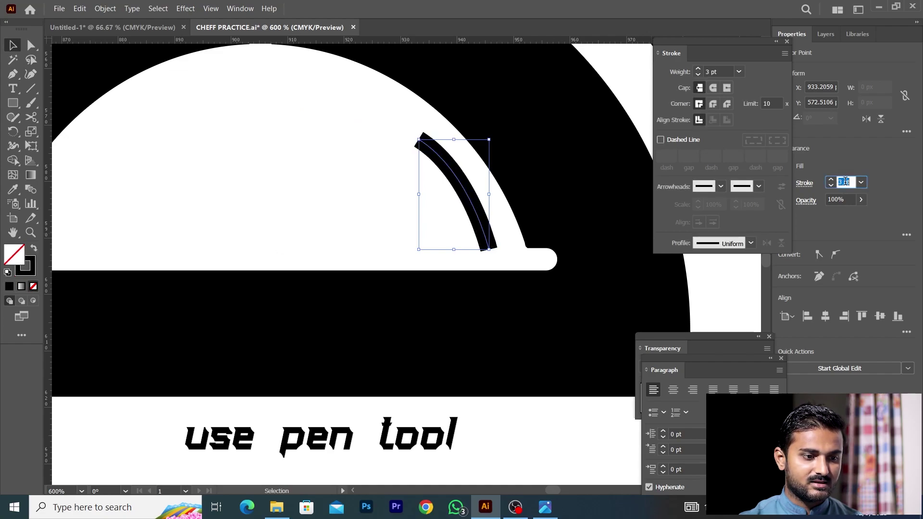
{"action": "left_click", "coordinate": [753, 244]}
{"action": "left_click", "coordinate": [707, 342]}
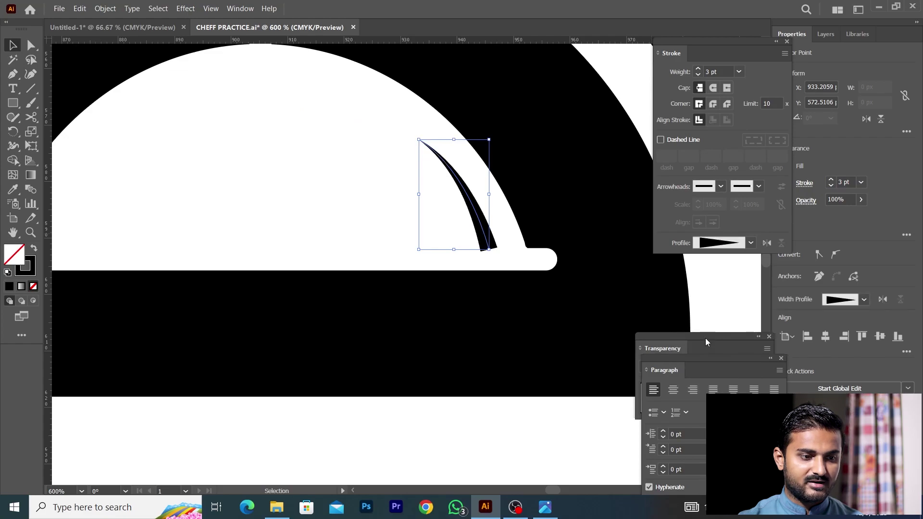
{"action": "left_click", "coordinate": [525, 265]}
Expand the appearance of the tapered highlight stroke into a filled shape, and deselect it.
{"action": "scroll", "coordinate": [526, 263], "scroll_direction": "down", "scroll_amount": 1}
{"action": "scroll", "coordinate": [517, 260], "scroll_direction": "up", "scroll_amount": 2}
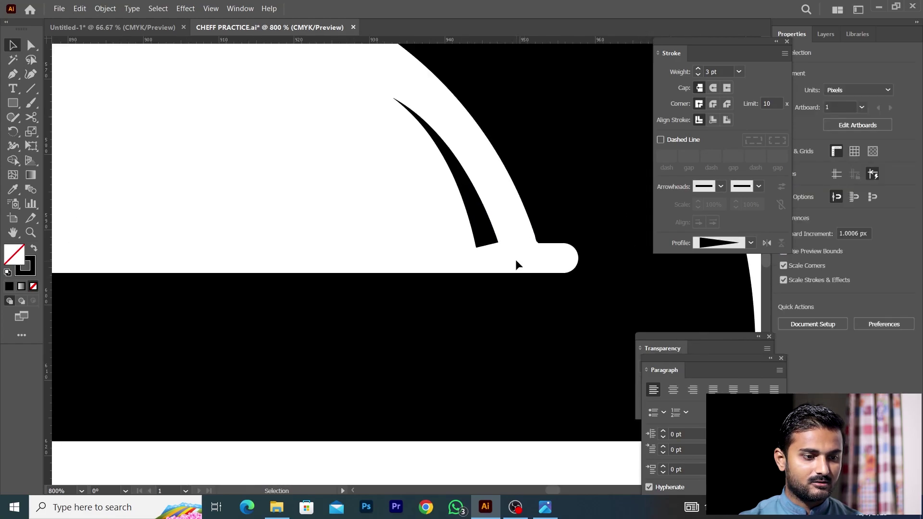
{"action": "left_click", "coordinate": [493, 237]}
{"action": "left_click", "coordinate": [103, 8]}
{"action": "left_click", "coordinate": [144, 155]}
{"action": "left_click", "coordinate": [350, 203]}
Draw a short horizontal line across the highlight's lower end and trim the slanted tip flat with the Shape Builder tool.
{"action": "left_click", "coordinate": [31, 88]}
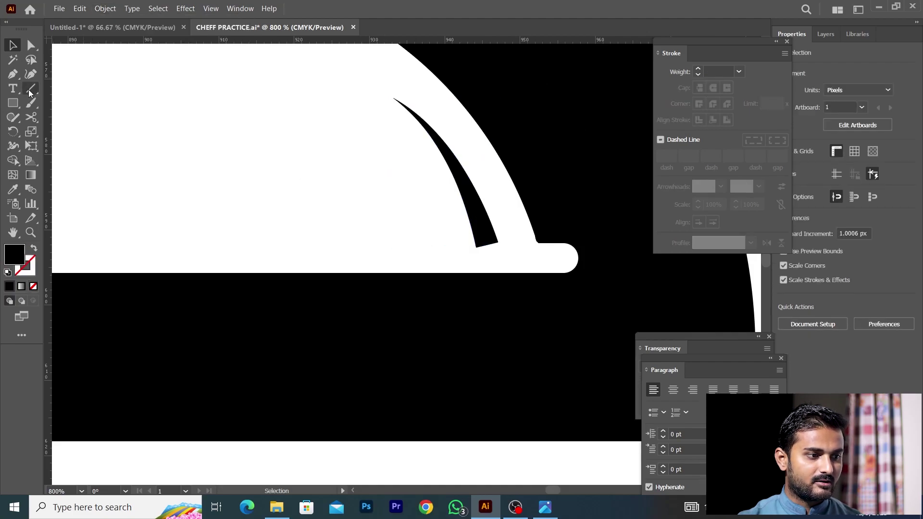
{"action": "left_click_drag", "start_coordinate": [498, 243], "coordinate": [428, 241]}
{"action": "scroll", "coordinate": [488, 246], "scroll_direction": "up", "scroll_amount": 3}
{"action": "left_click", "coordinate": [11, 45]}
{"action": "left_click_drag", "start_coordinate": [340, 148], "coordinate": [396, 243]}
{"action": "key", "text": "shift+m"}
{"action": "scroll", "coordinate": [512, 247], "scroll_direction": "down", "scroll_amount": 4}
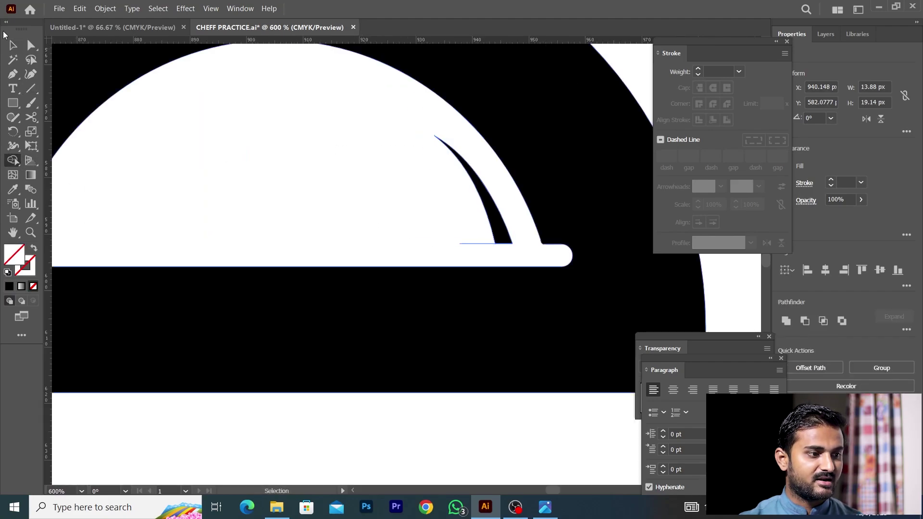
{"action": "left_click", "coordinate": [9, 49]}
{"action": "left_click", "coordinate": [470, 264]}
Enlarge the highlight slightly and shift it a little toward the dome's center, and deselect it.
{"action": "scroll", "coordinate": [470, 264], "scroll_direction": "up", "scroll_amount": 1}
{"action": "left_click", "coordinate": [501, 207]}
{"action": "left_click_drag", "start_coordinate": [422, 94], "coordinate": [401, 70]}
{"action": "left_click_drag", "start_coordinate": [503, 217], "coordinate": [495, 218]}
{"action": "left_click", "coordinate": [424, 213]}
{"action": "scroll", "coordinate": [485, 228], "scroll_direction": "down", "scroll_amount": 5}
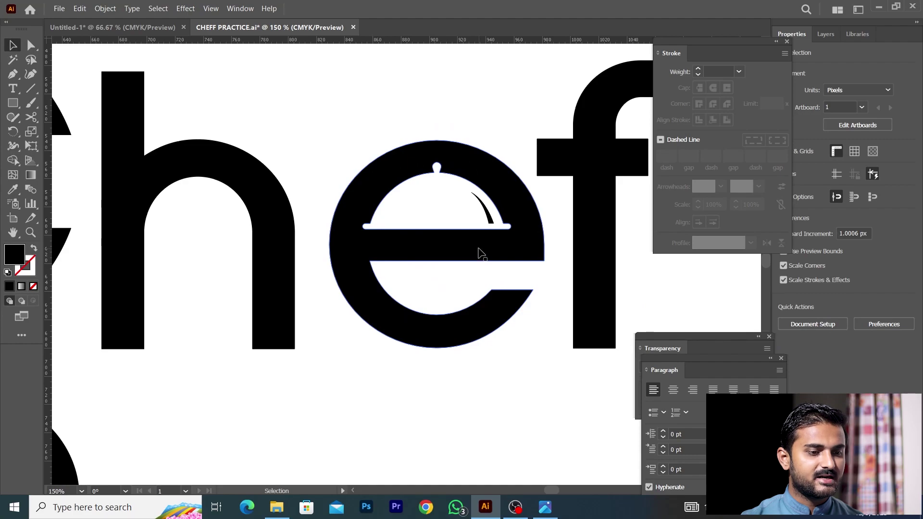
Stretch the left end of the f's crossbar over the letter e, up to about the dome's center.
{"action": "left_click", "coordinate": [31, 45]}
{"action": "left_click", "coordinate": [422, 235]}
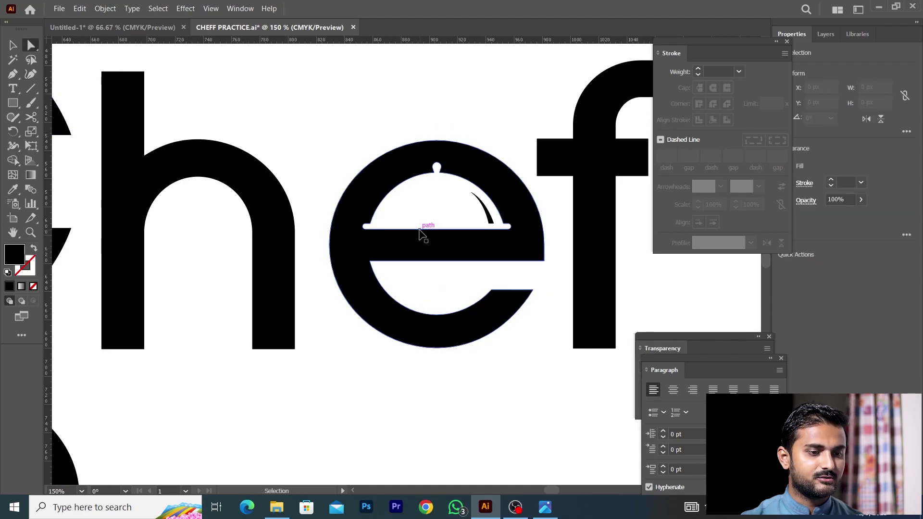
{"action": "scroll", "coordinate": [488, 154], "scroll_direction": "up", "scroll_amount": 2}
{"action": "left_click_drag", "start_coordinate": [487, 126], "coordinate": [358, 201]}
Create an 8 px offset path around the letter e with miter joins.
{"action": "left_click", "coordinate": [13, 45]}
{"action": "left_click", "coordinate": [470, 223]}
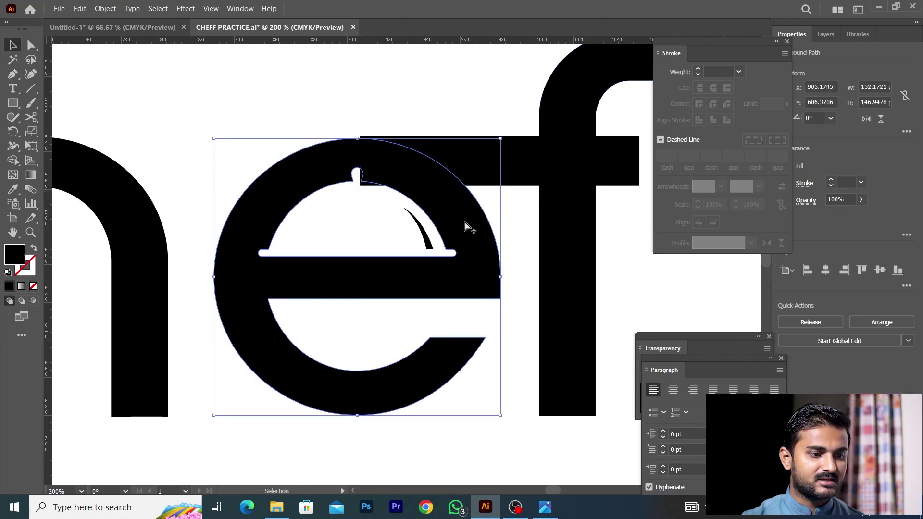
{"action": "scroll", "coordinate": [470, 223], "scroll_direction": "down", "scroll_amount": 2}
{"action": "left_click", "coordinate": [105, 8]}
{"action": "mouse_move", "coordinate": [194, 269]}
{"action": "left_click", "coordinate": [283, 307]}
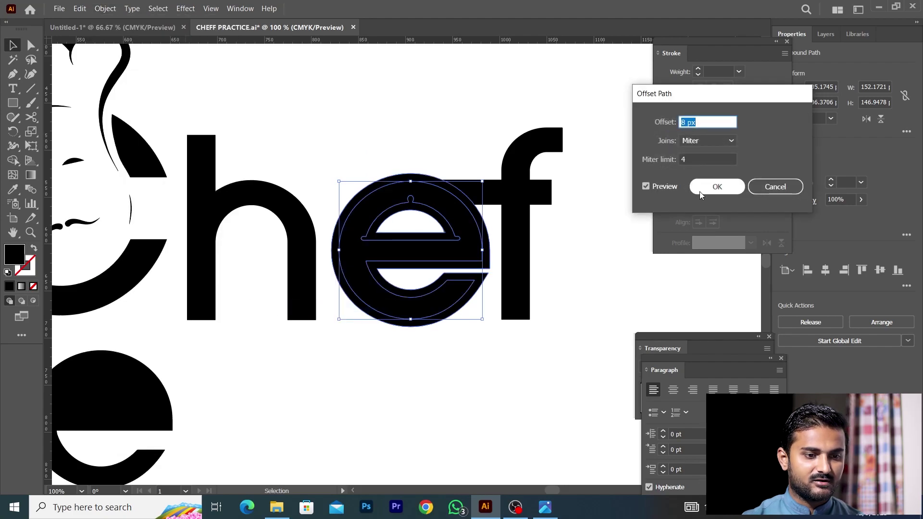
{"action": "left_click", "coordinate": [717, 186]}
Cut the offset e shape out of the f's crossbar with the Shape Builder tool, and deselect.
{"action": "left_click", "coordinate": [520, 194], "text": "shift"}
{"action": "key", "text": "shift+m"}
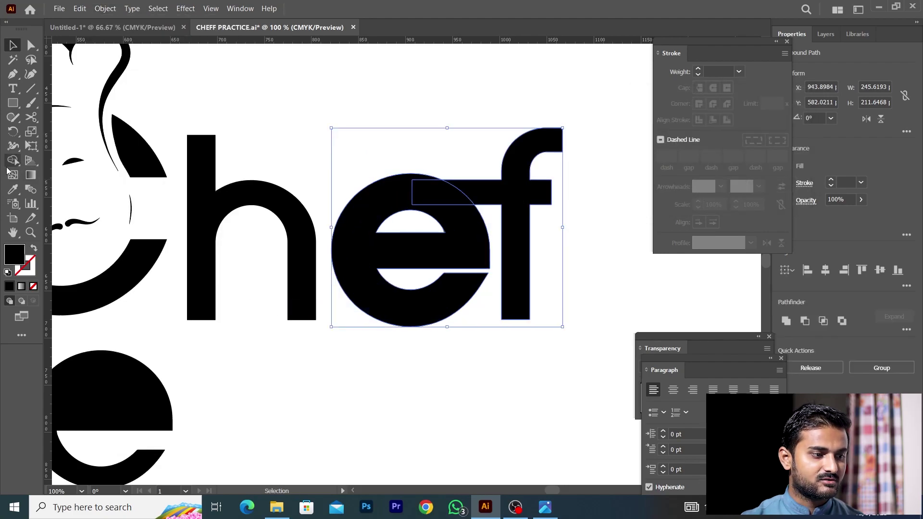
{"action": "scroll", "coordinate": [398, 203], "scroll_direction": "up", "scroll_amount": 2}
{"action": "left_click_drag", "start_coordinate": [436, 150], "coordinate": [498, 221]}
{"action": "scroll", "coordinate": [508, 224], "scroll_direction": "down", "scroll_amount": 2}
{"action": "key", "text": "v"}
{"action": "left_click", "coordinate": [309, 117]}
{"action": "scroll", "coordinate": [282, 186], "scroll_direction": "down", "scroll_amount": 2}
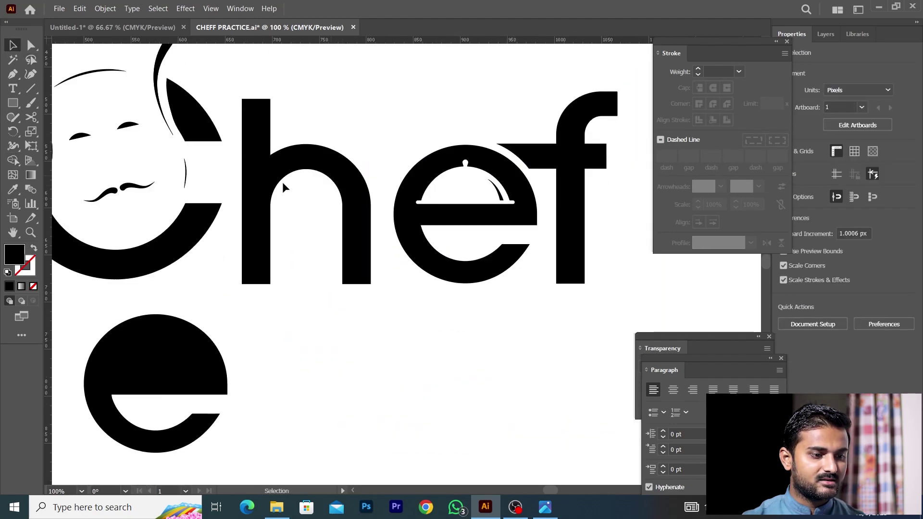
Draw a small black rectangle at the foot of the h's right leg and unite it with the h.
{"action": "key", "text": "m"}
{"action": "scroll", "coordinate": [371, 264], "scroll_direction": "down", "scroll_amount": 1}
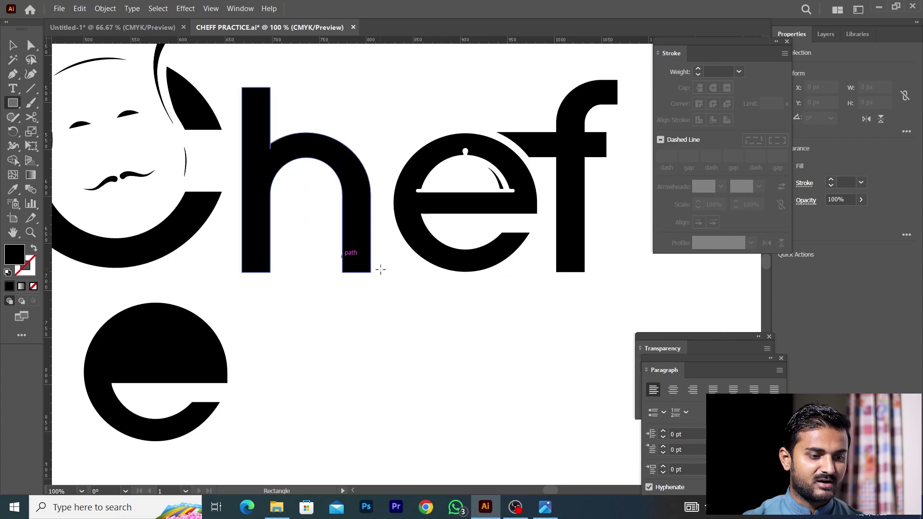
{"action": "key", "text": "ctrl+plus"}
{"action": "scroll", "coordinate": [589, 163], "scroll_direction": "up", "scroll_amount": 1}
{"action": "left_click_drag", "start_coordinate": [557, 99], "coordinate": [392, 264]}
{"action": "key", "text": "v"}
{"action": "scroll", "coordinate": [516, 171], "scroll_direction": "down", "scroll_amount": 3}
{"action": "scroll", "coordinate": [378, 236], "scroll_direction": "up", "scroll_amount": 6}
{"action": "scroll", "coordinate": [391, 264], "scroll_direction": "down", "scroll_amount": 2}
{"action": "scroll", "coordinate": [392, 257], "scroll_direction": "down", "scroll_amount": 1}
{"action": "left_click", "coordinate": [347, 193], "text": "shift"}
{"action": "left_click", "coordinate": [787, 320]}
Stretch the end of the h's foot under the letter e until the h is about 234 px wide.
{"action": "left_click", "coordinate": [25, 48]}
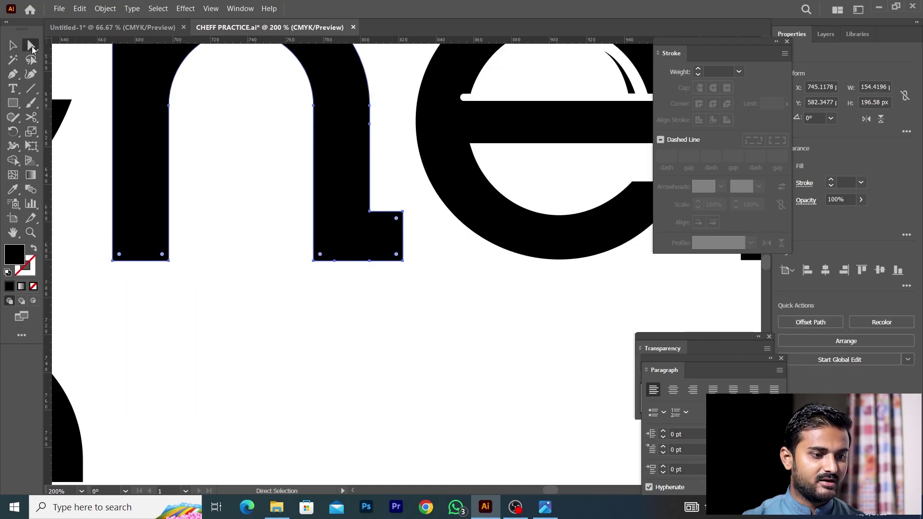
{"action": "left_click_drag", "start_coordinate": [410, 204], "coordinate": [554, 262]}
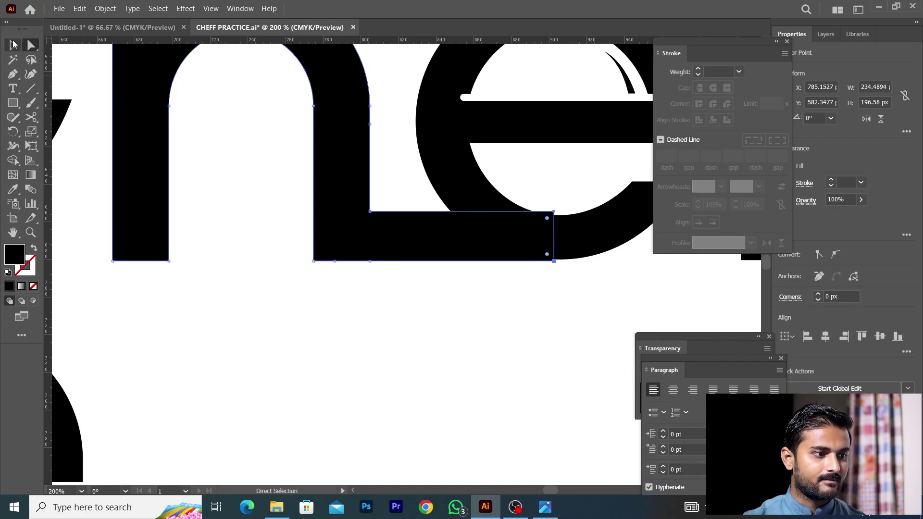
{"action": "left_click", "coordinate": [13, 44]}
{"action": "key", "text": "ctrl+minus"}
{"action": "key", "text": "ctrl+minus"}
{"action": "key", "text": "ctrl+minus"}
Create another 8 px offset path around the letter e for cutting the h's foot.
{"action": "left_click", "coordinate": [469, 262]}
{"action": "key", "text": "ctrl+plus"}
{"action": "key", "text": "ctrl+plus"}
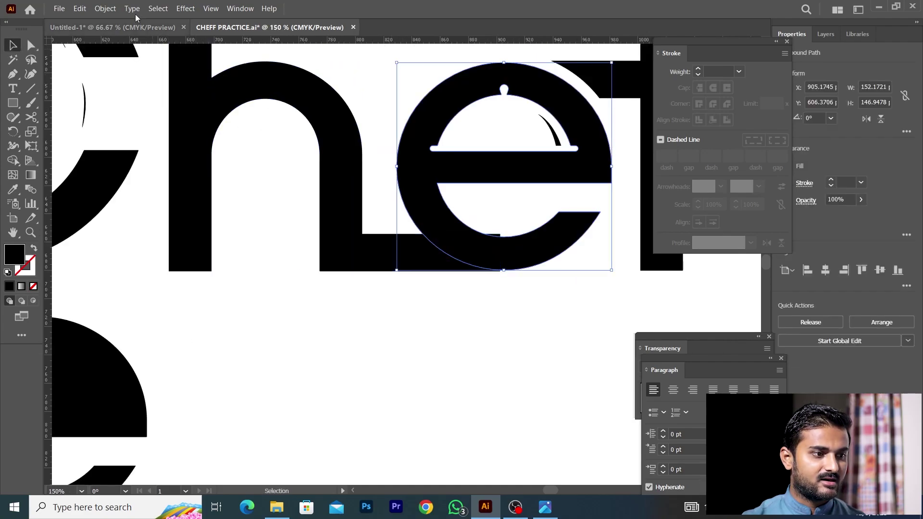
{"action": "left_click", "coordinate": [105, 8]}
{"action": "mouse_move", "coordinate": [159, 266]}
{"action": "left_click", "coordinate": [289, 305]}
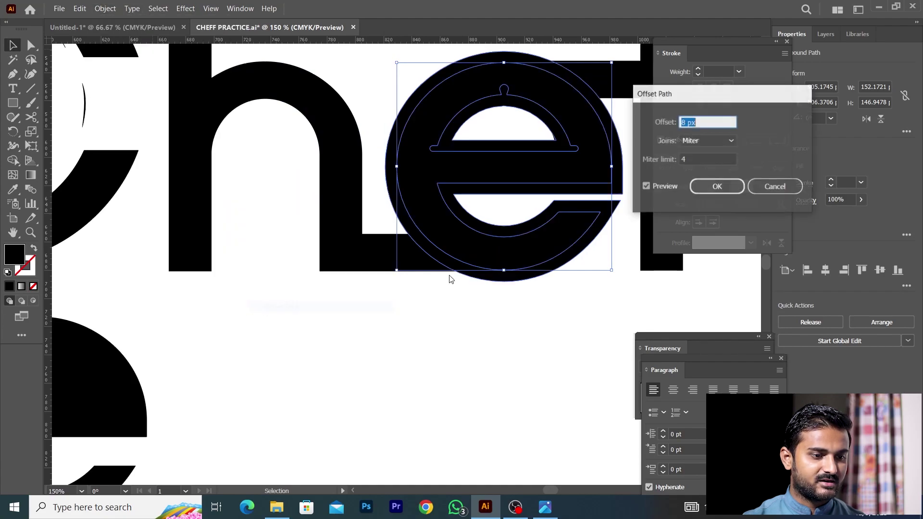
{"action": "left_click", "coordinate": [702, 189]}
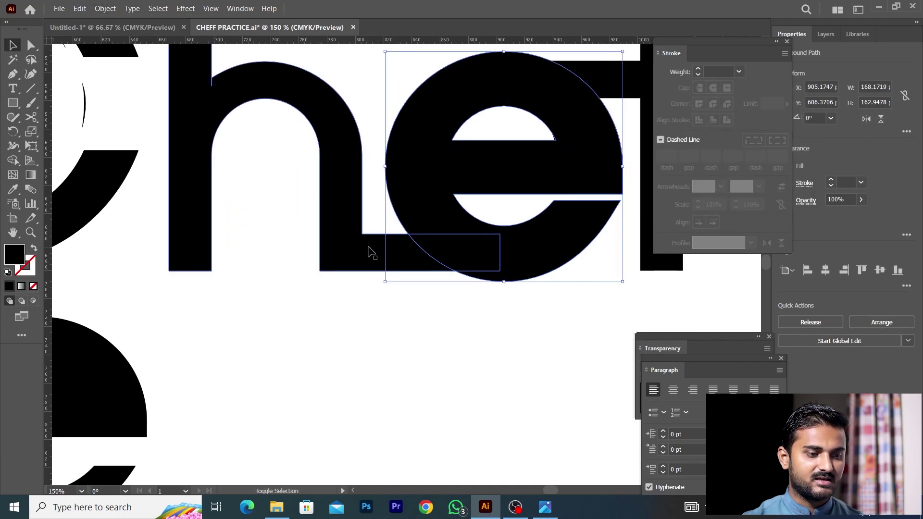
Remove the offset e shape and its overlap from the h's foot with the Shape Builder tool.
{"action": "left_click", "coordinate": [373, 253], "text": "shift"}
{"action": "key", "text": "shift+m"}
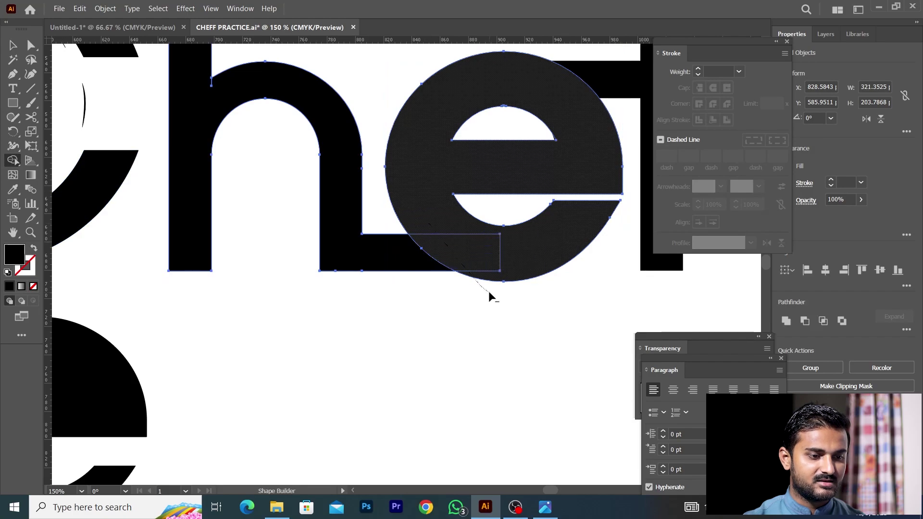
{"action": "left_click_drag", "start_coordinate": [491, 295], "coordinate": [495, 260]}
{"action": "key", "text": "ctrl+minus"}
{"action": "key", "text": "ctrl+minus"}
{"action": "key", "text": "ctrl+minus"}
Delete the spare copy of the letter e below the wordmark.
{"action": "key", "text": "v"}
{"action": "left_click_drag", "start_coordinate": [276, 284], "coordinate": [423, 350]}
{"action": "key", "text": "Delete"}
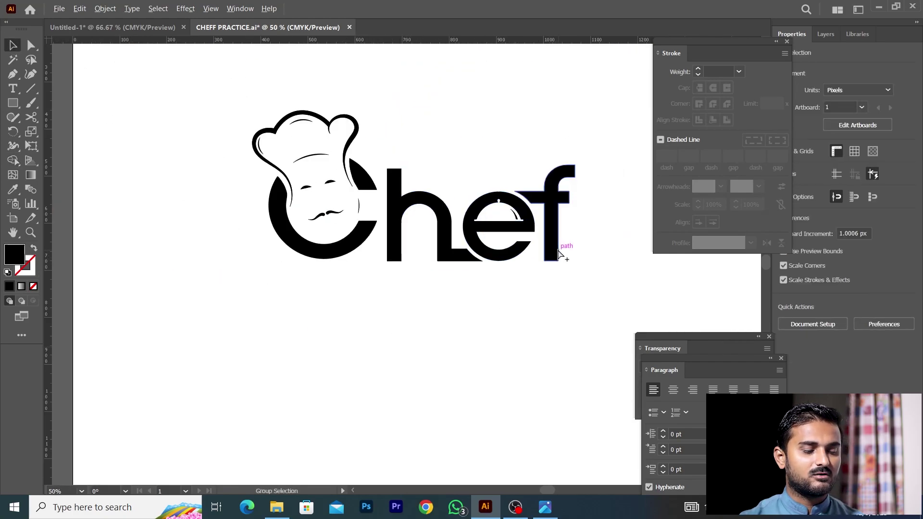
Sketch trial strokes through the e's lower opening with the 5 pt Round brush, and undo them.
{"action": "scroll", "coordinate": [558, 252], "scroll_direction": "up", "scroll_amount": 2}
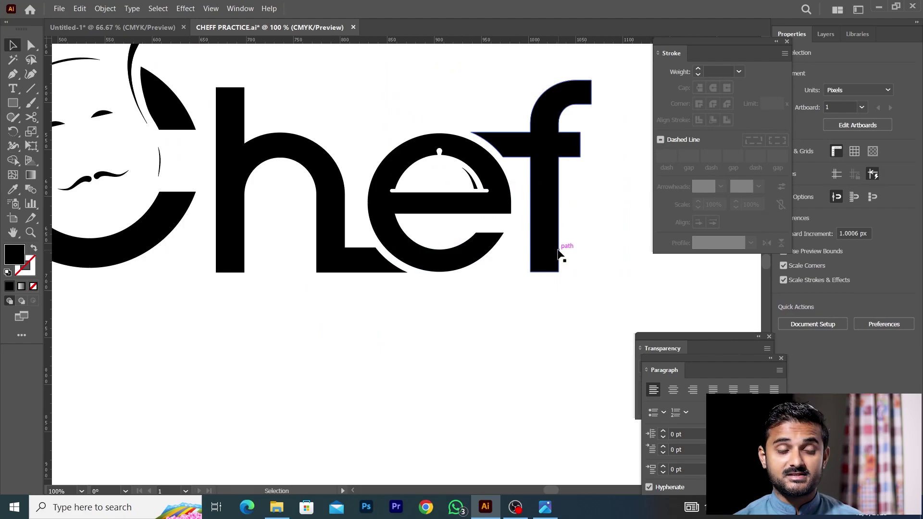
{"action": "scroll", "coordinate": [559, 252], "scroll_direction": "up", "scroll_amount": 2}
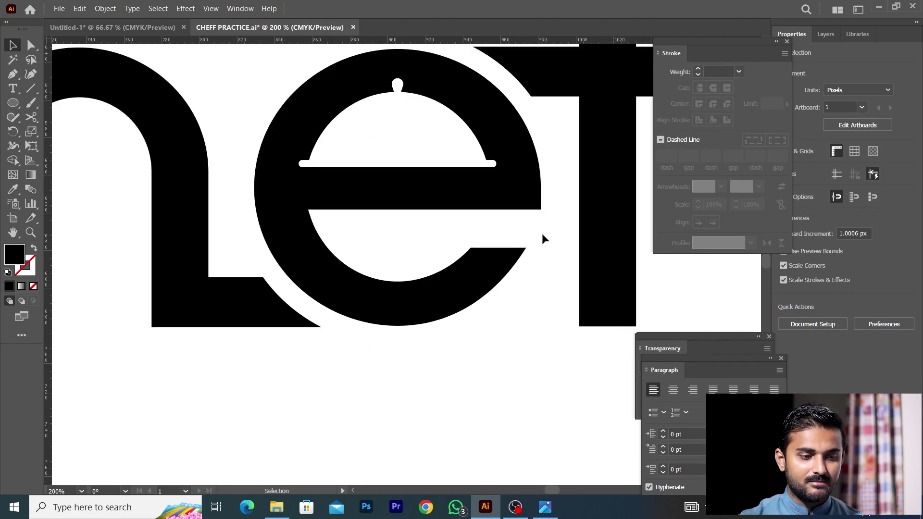
{"action": "key", "text": "b"}
{"action": "left_click_drag", "start_coordinate": [557, 223], "coordinate": [407, 227]}
{"action": "mouse_move", "coordinate": [474, 224]}
{"action": "left_mouse_down"}
{"action": "mouse_move", "coordinate": [457, 258]}
{"action": "mouse_move", "coordinate": [383, 261]}
{"action": "mouse_move", "coordinate": [342, 215]}
{"action": "left_mouse_up"}
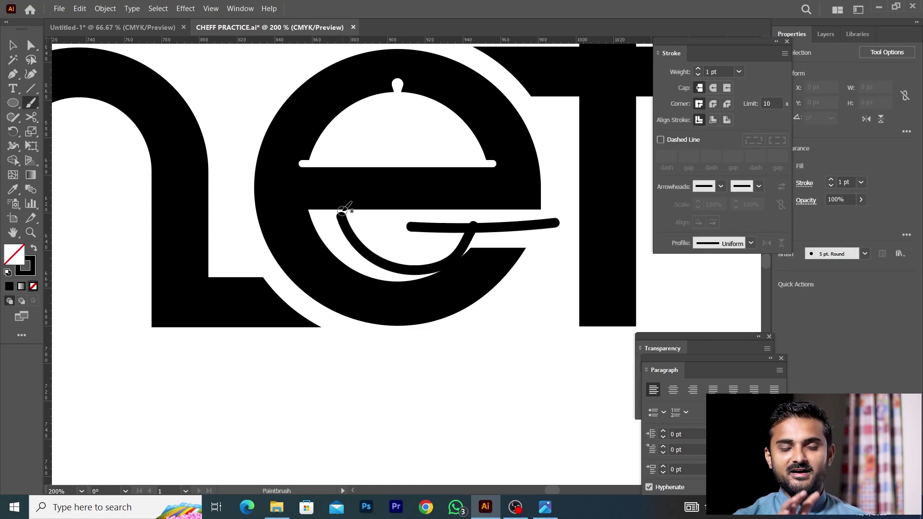
{"action": "key", "text": "ctrl+z"}
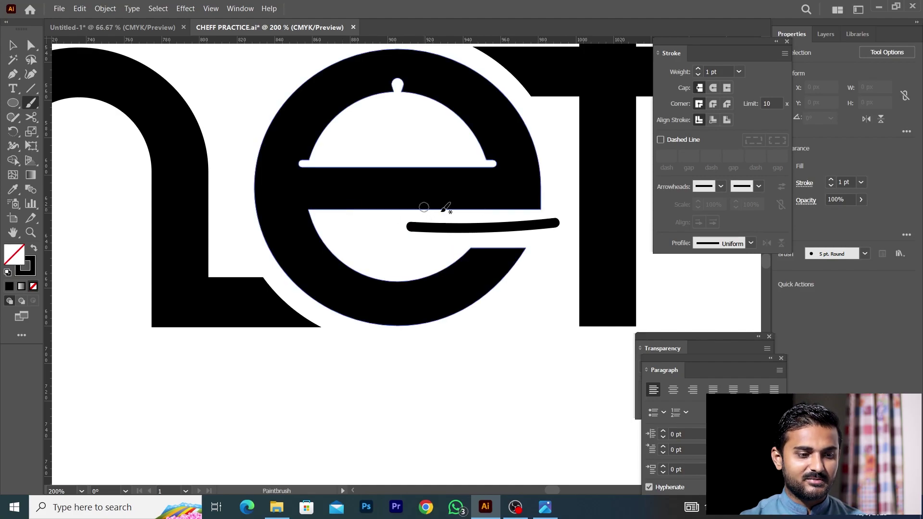
{"action": "key", "text": "ctrl+z"}
{"action": "key", "text": "shift+x"}
{"action": "mouse_move", "coordinate": [563, 220]}
{"action": "left_mouse_down"}
{"action": "mouse_move", "coordinate": [489, 211]}
{"action": "mouse_move", "coordinate": [428, 263]}
{"action": "mouse_move", "coordinate": [326, 233]}
{"action": "mouse_move", "coordinate": [321, 207]}
{"action": "left_mouse_up"}
{"action": "key", "text": "ctrl+z"}
{"action": "key", "text": "ctrl+shift+a"}
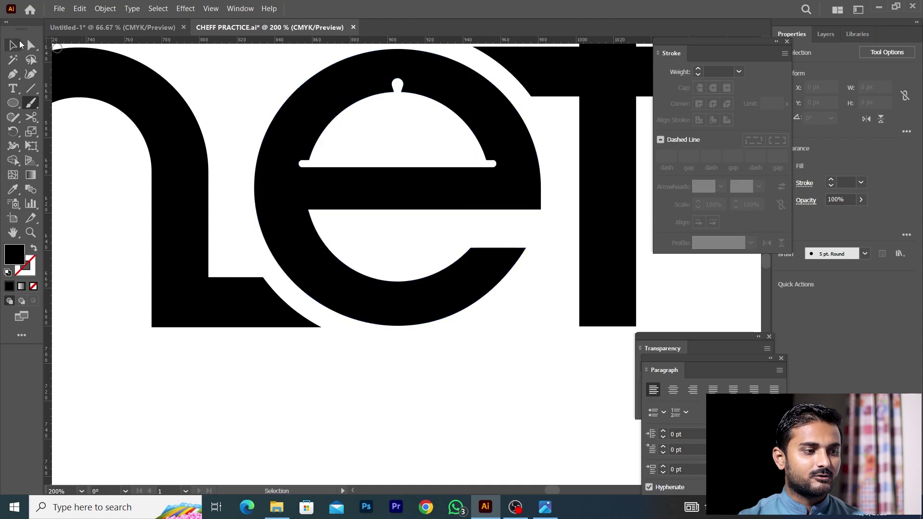
{"action": "key", "text": "v"}
{"action": "key", "text": "ctrl+1"}
{"action": "scroll", "coordinate": [492, 231], "scroll_direction": "down", "scroll_amount": 2}
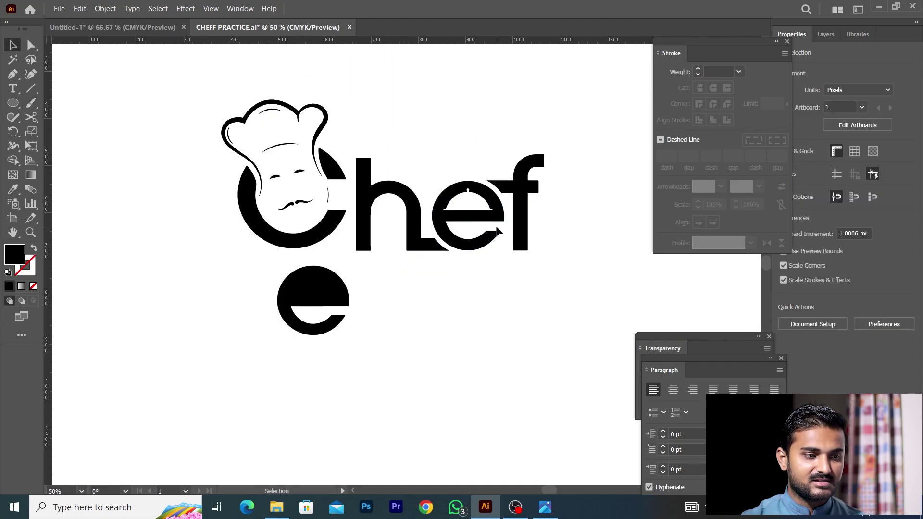
{"action": "scroll", "coordinate": [315, 240], "scroll_direction": "left", "scroll_amount": 1}
{"action": "scroll", "coordinate": [312, 233], "scroll_direction": "up", "scroll_amount": 1}
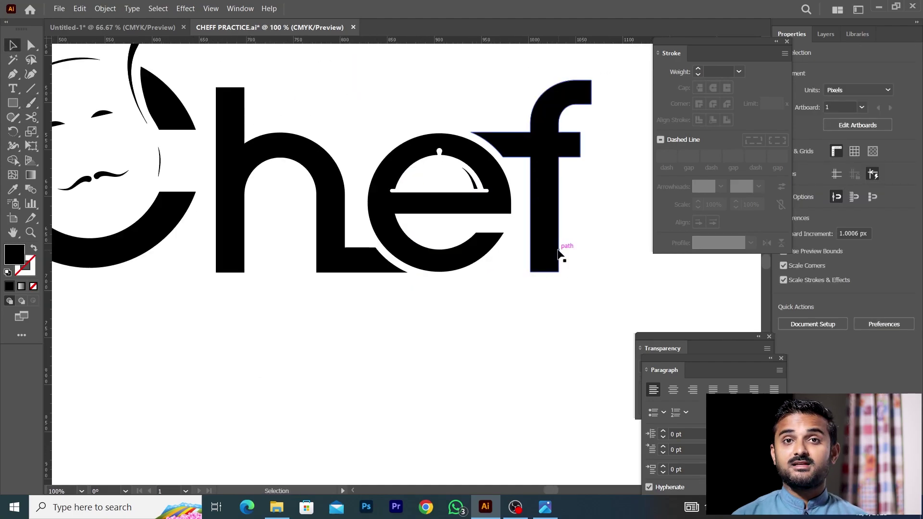